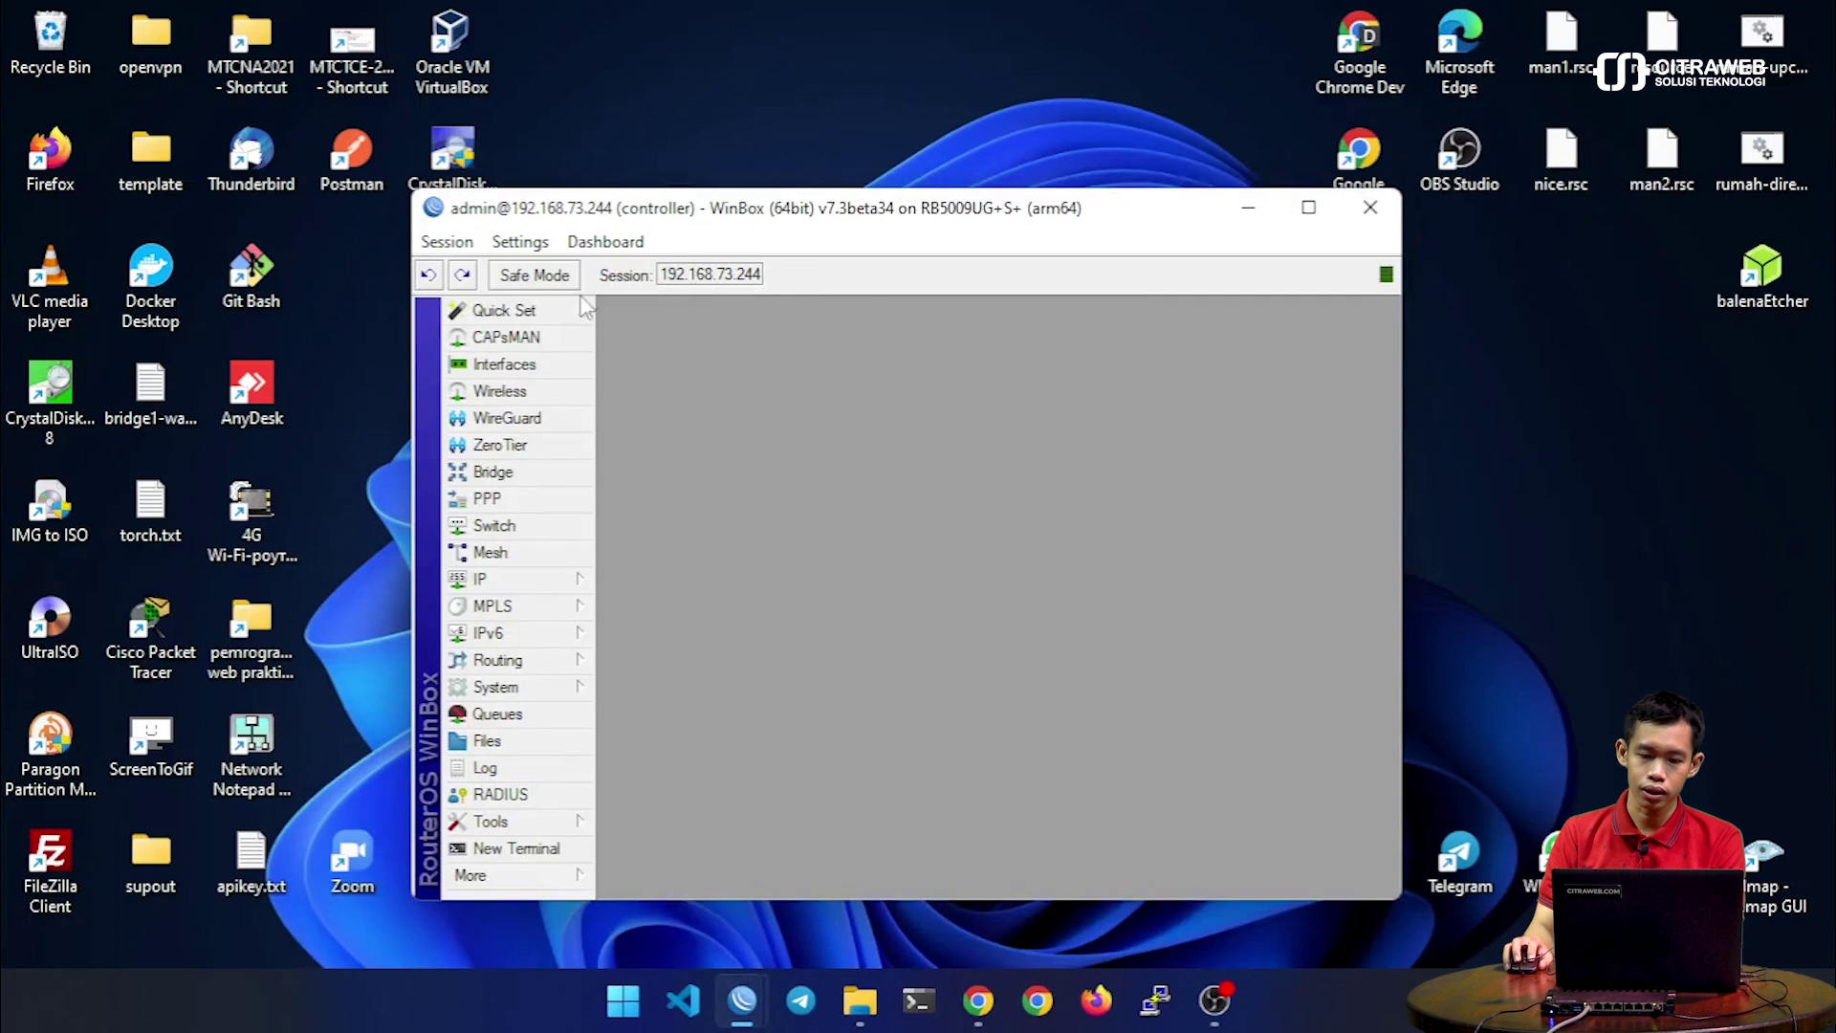
Maximize the WinBox window and zoom the interface in by two levels
click(1308, 207)
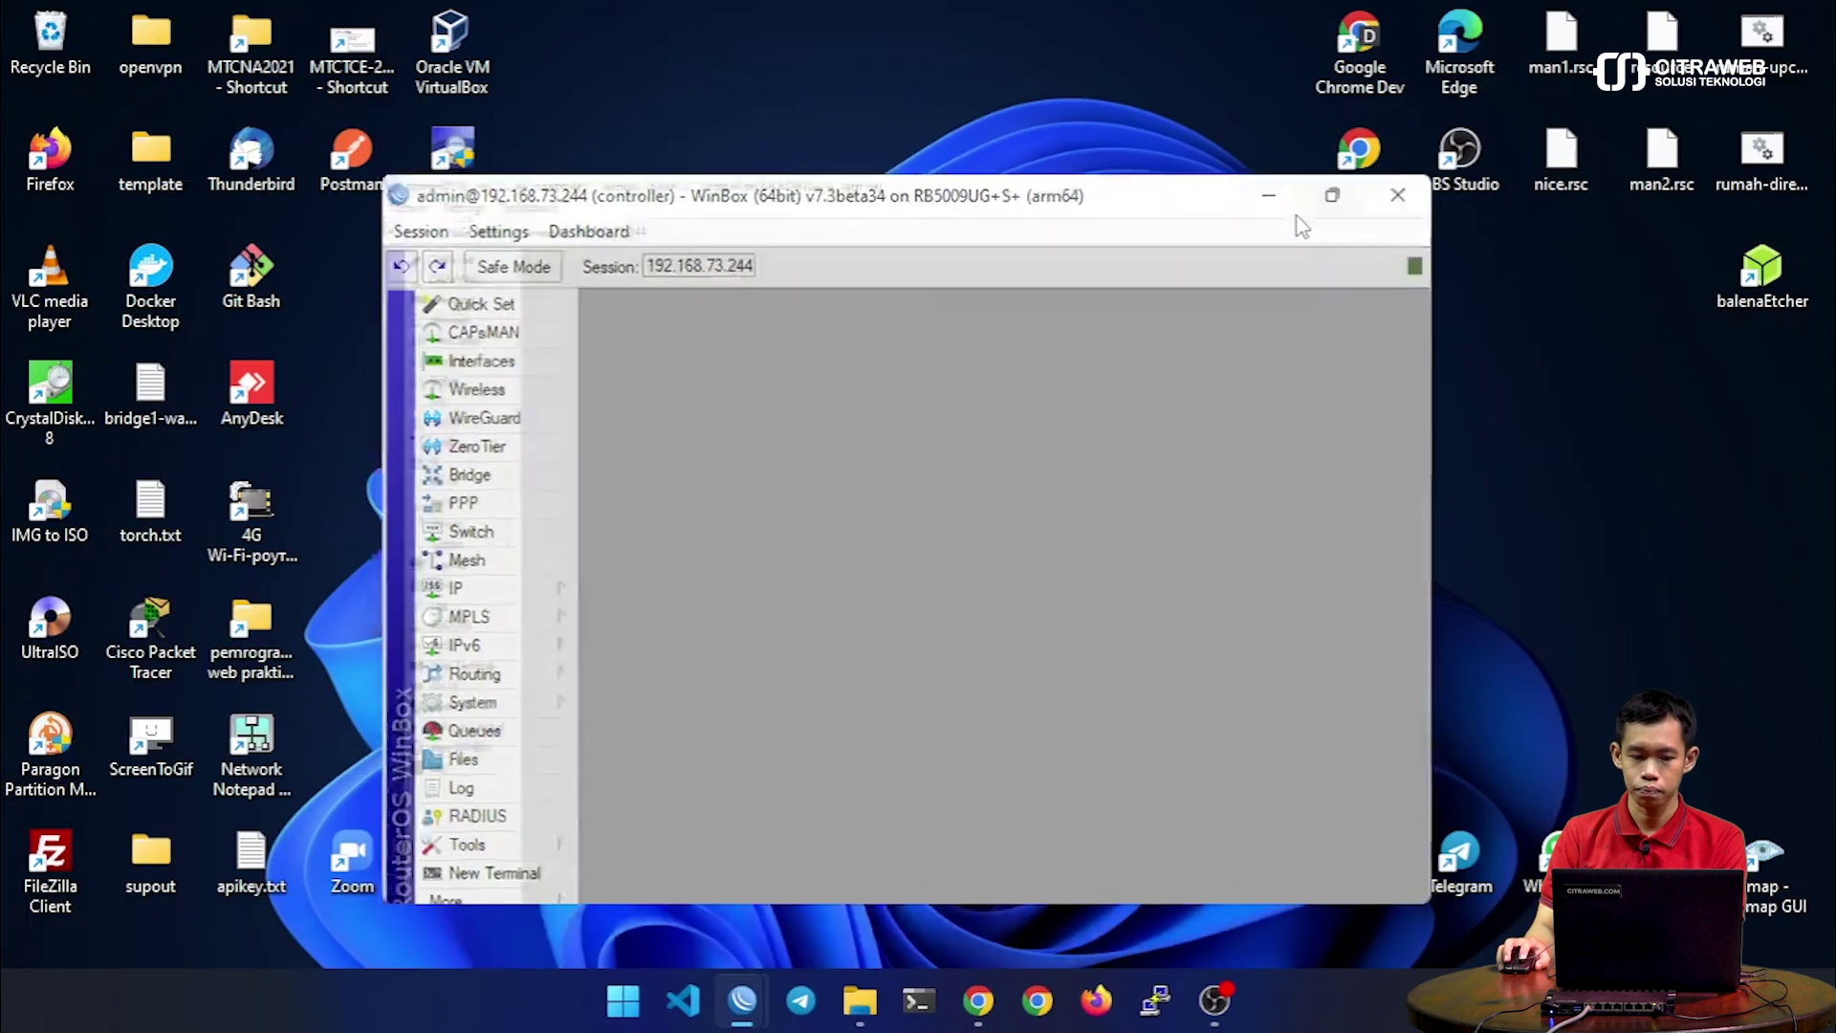
click(54, 45)
click(109, 44)
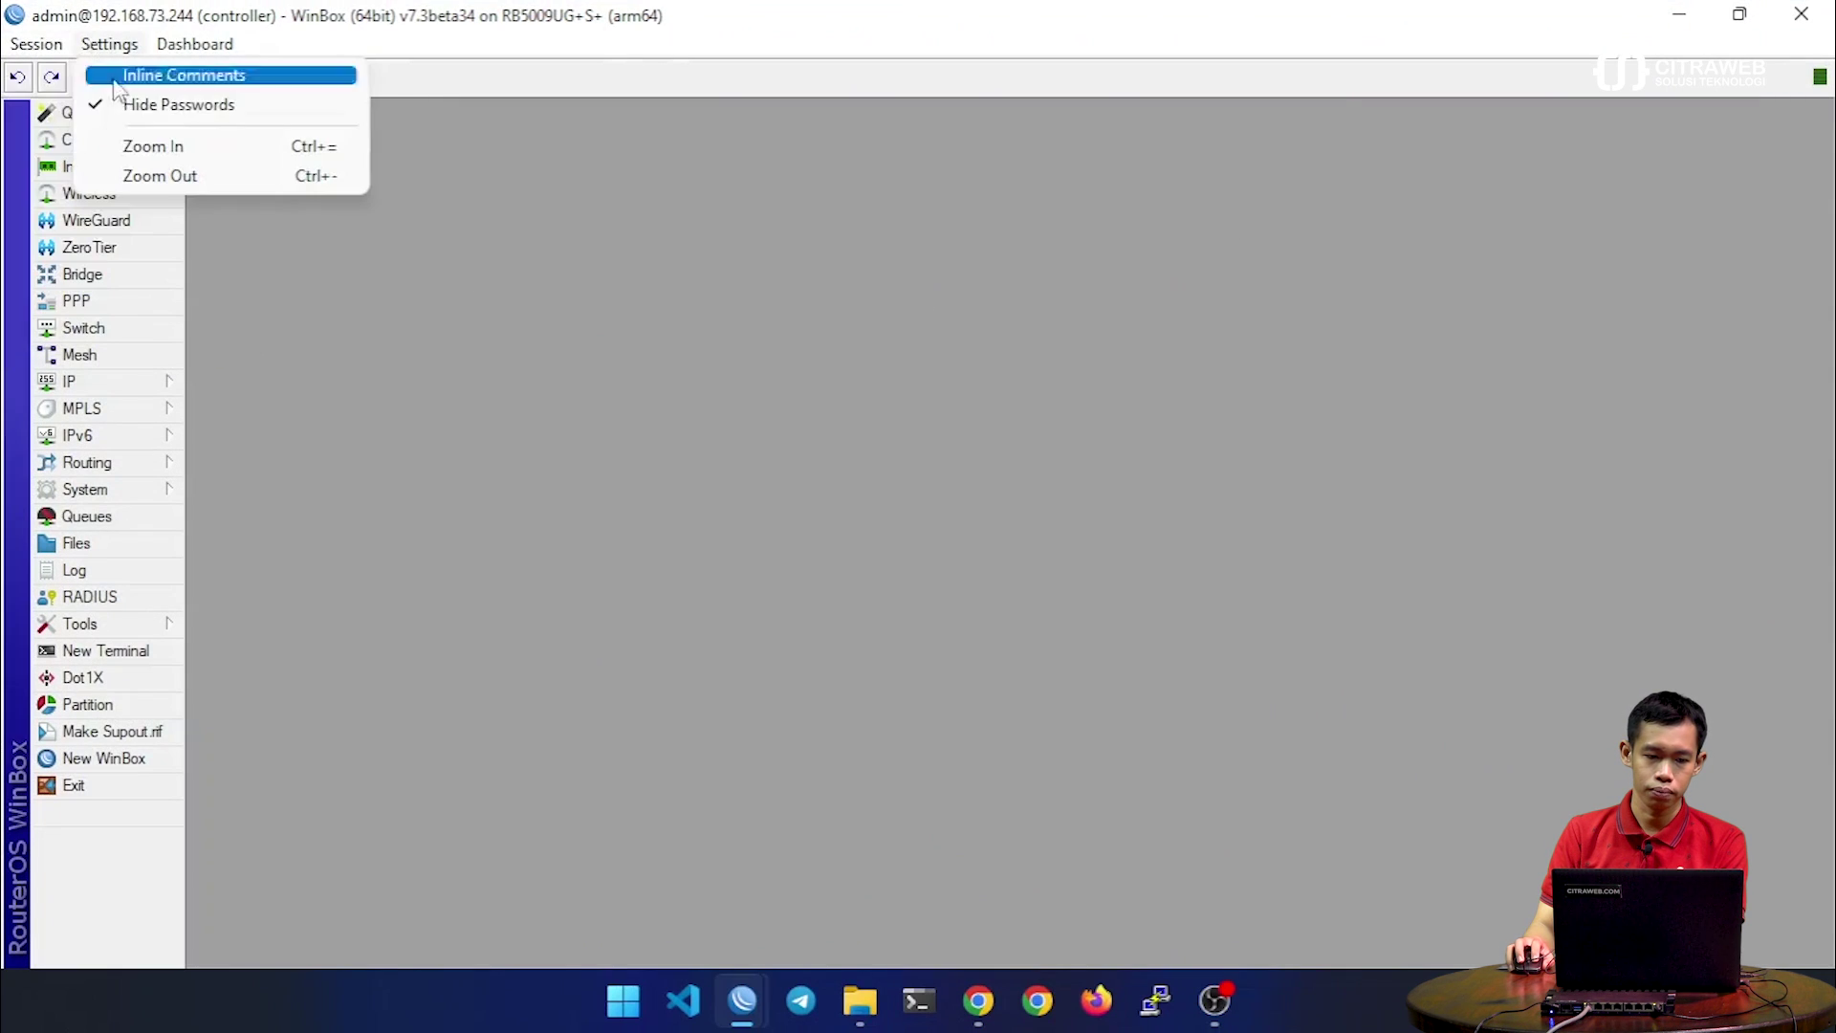
click(144, 147)
click(112, 48)
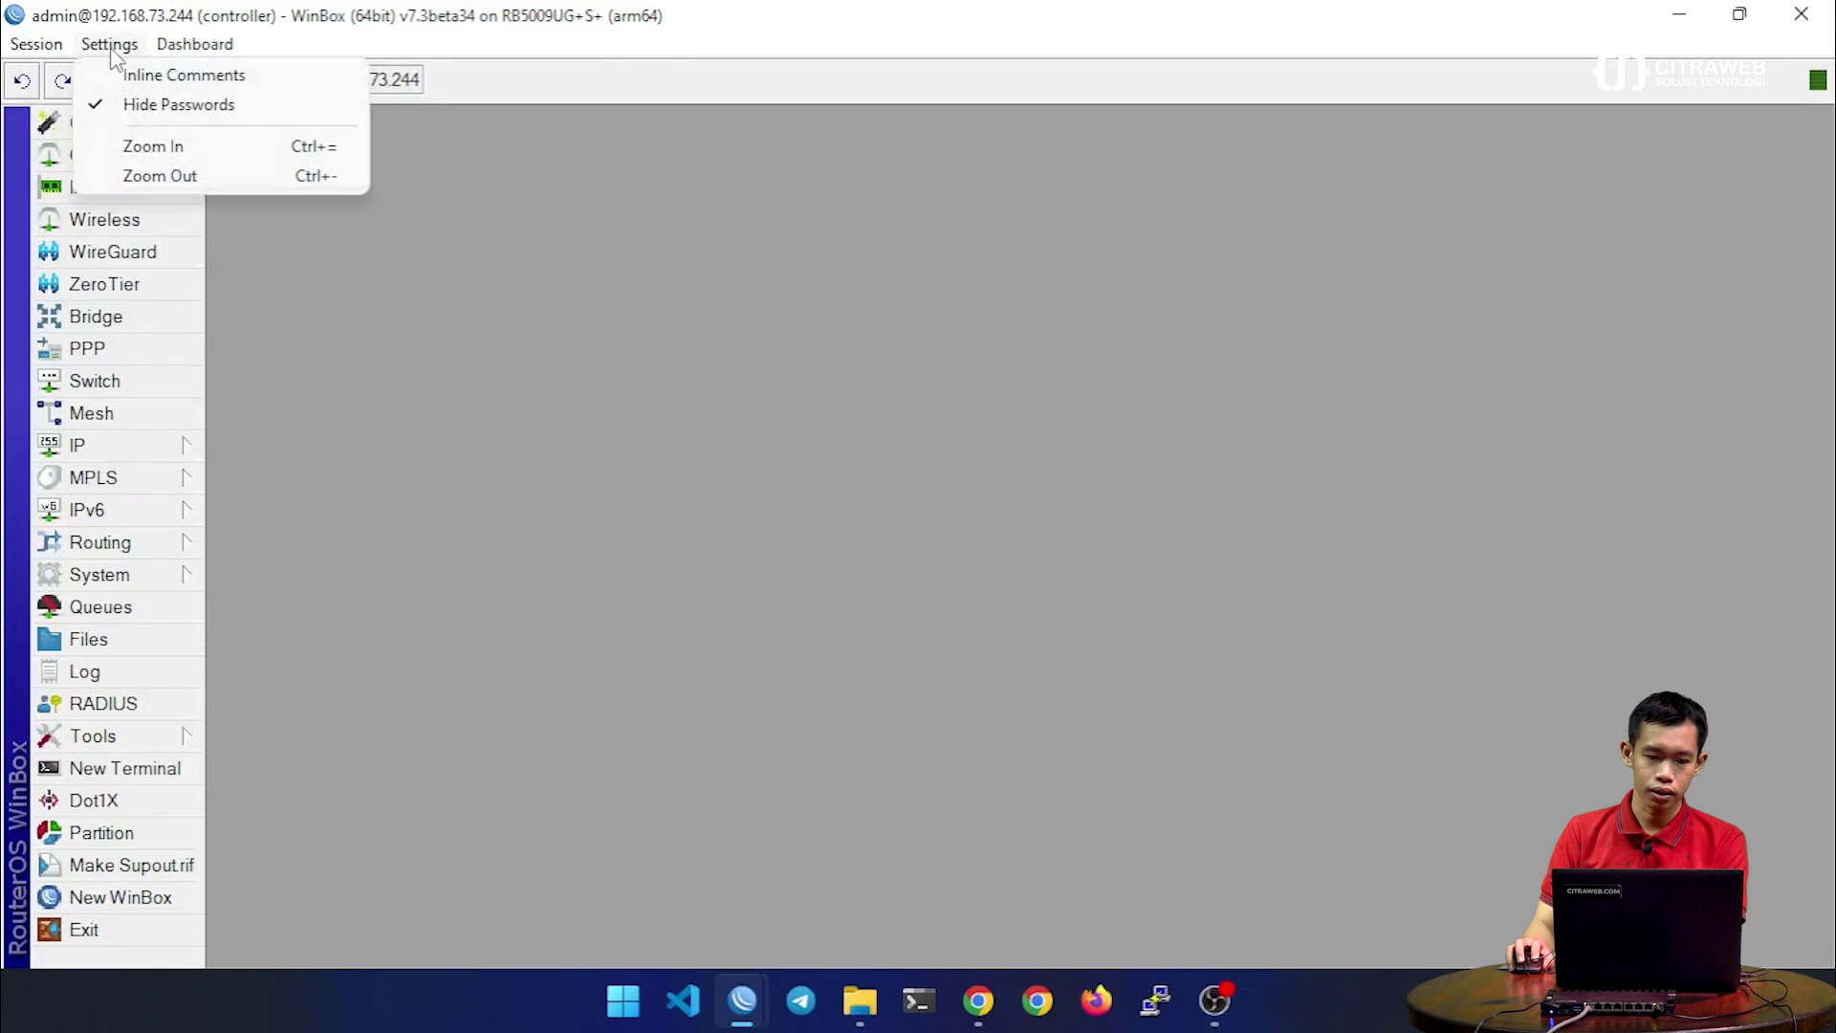
click(142, 146)
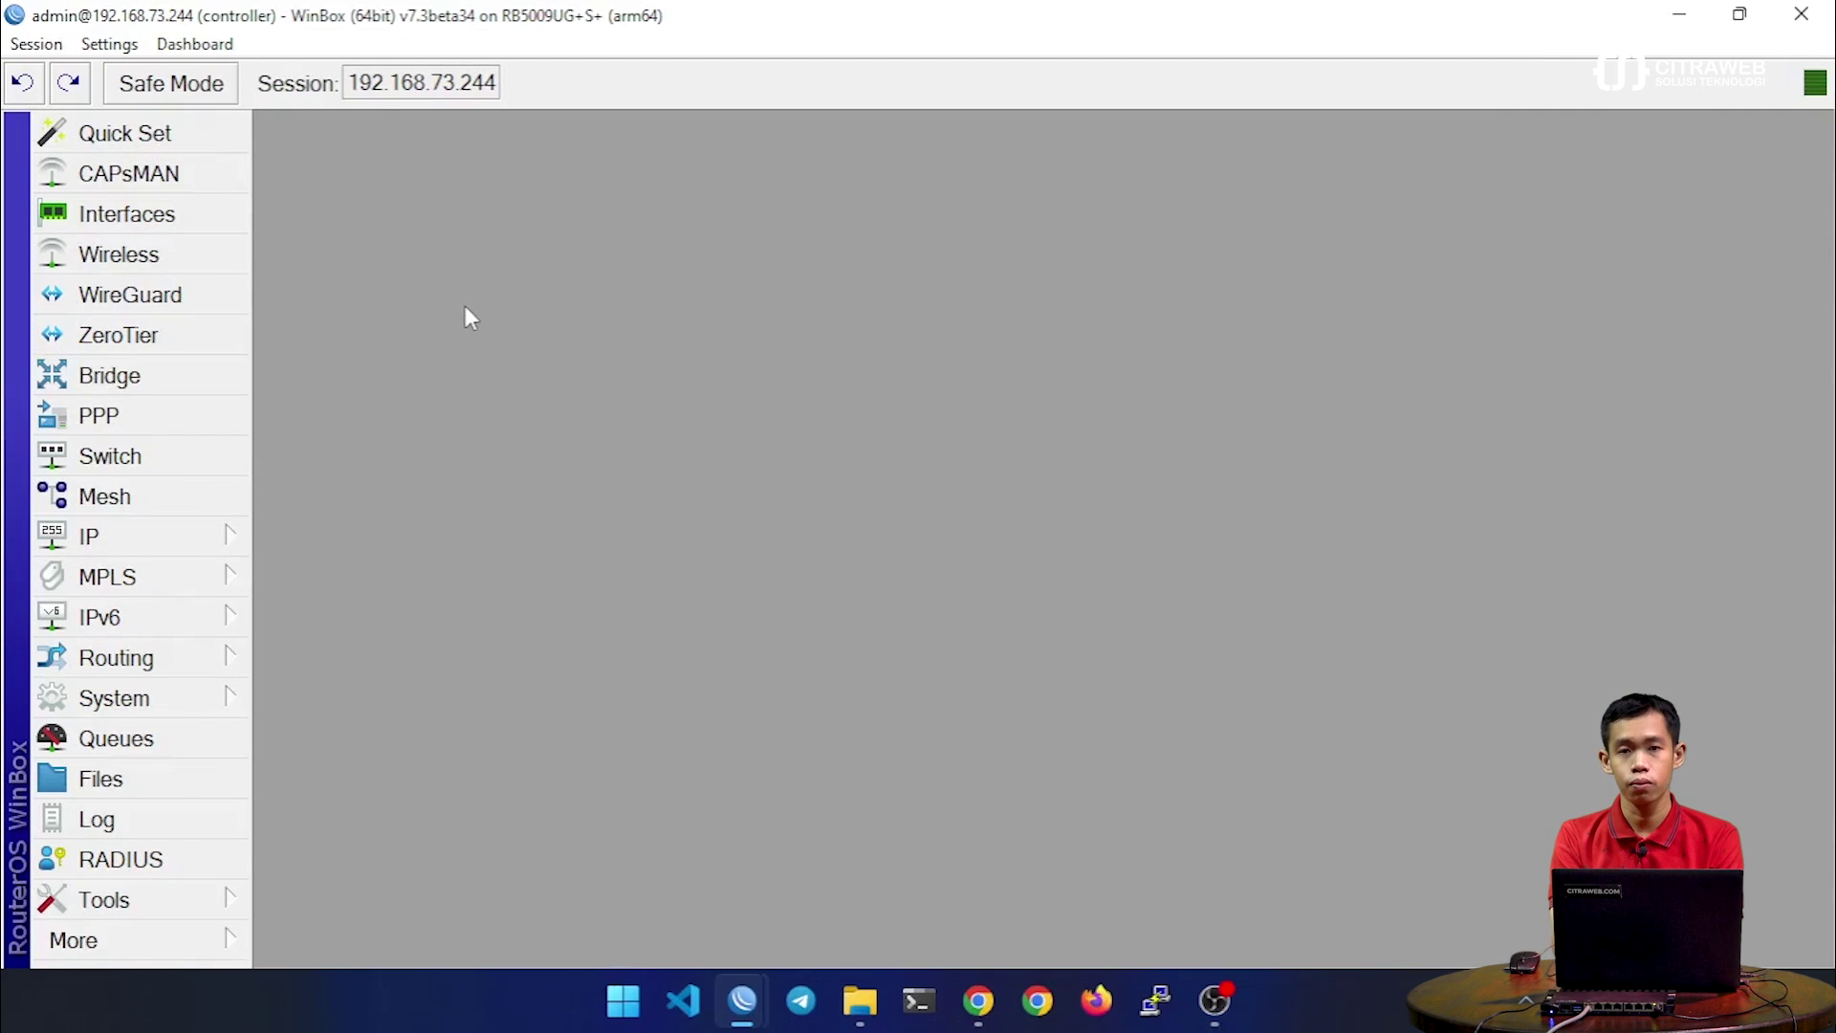
Examine the ZeroTier interface, instance and peer lists on the router
click(181, 336)
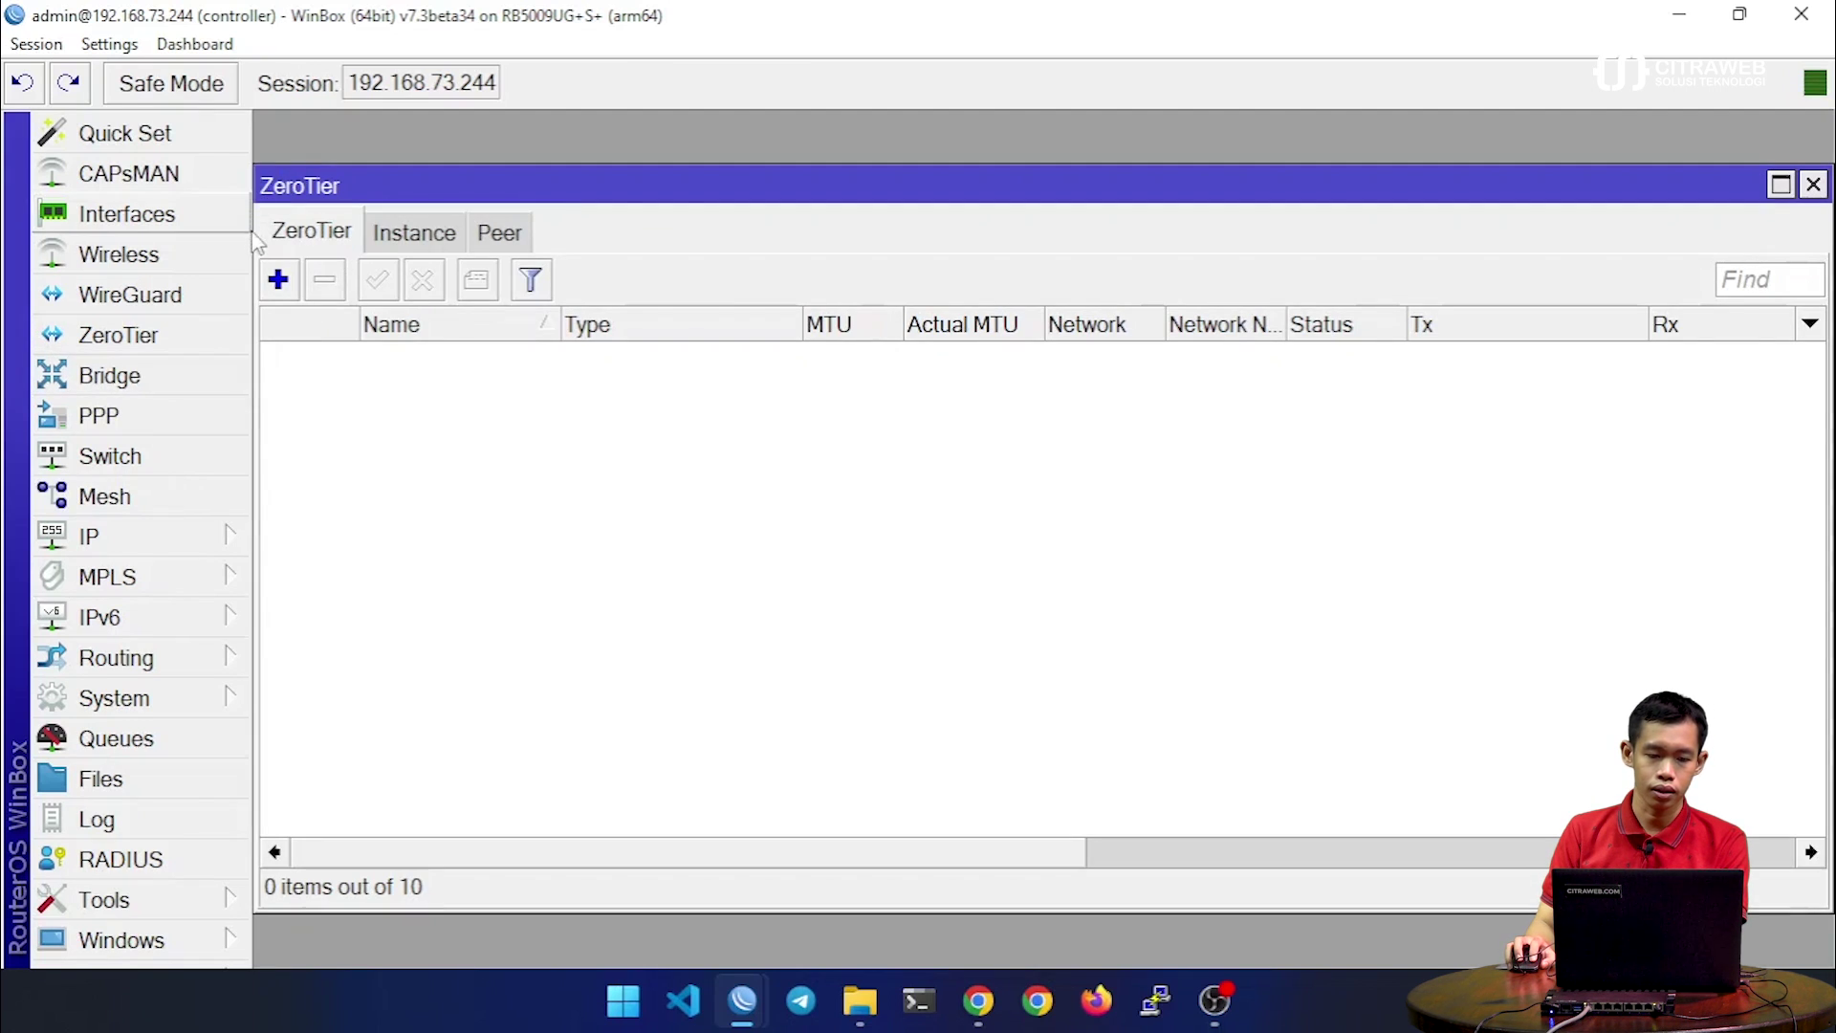
click(386, 244)
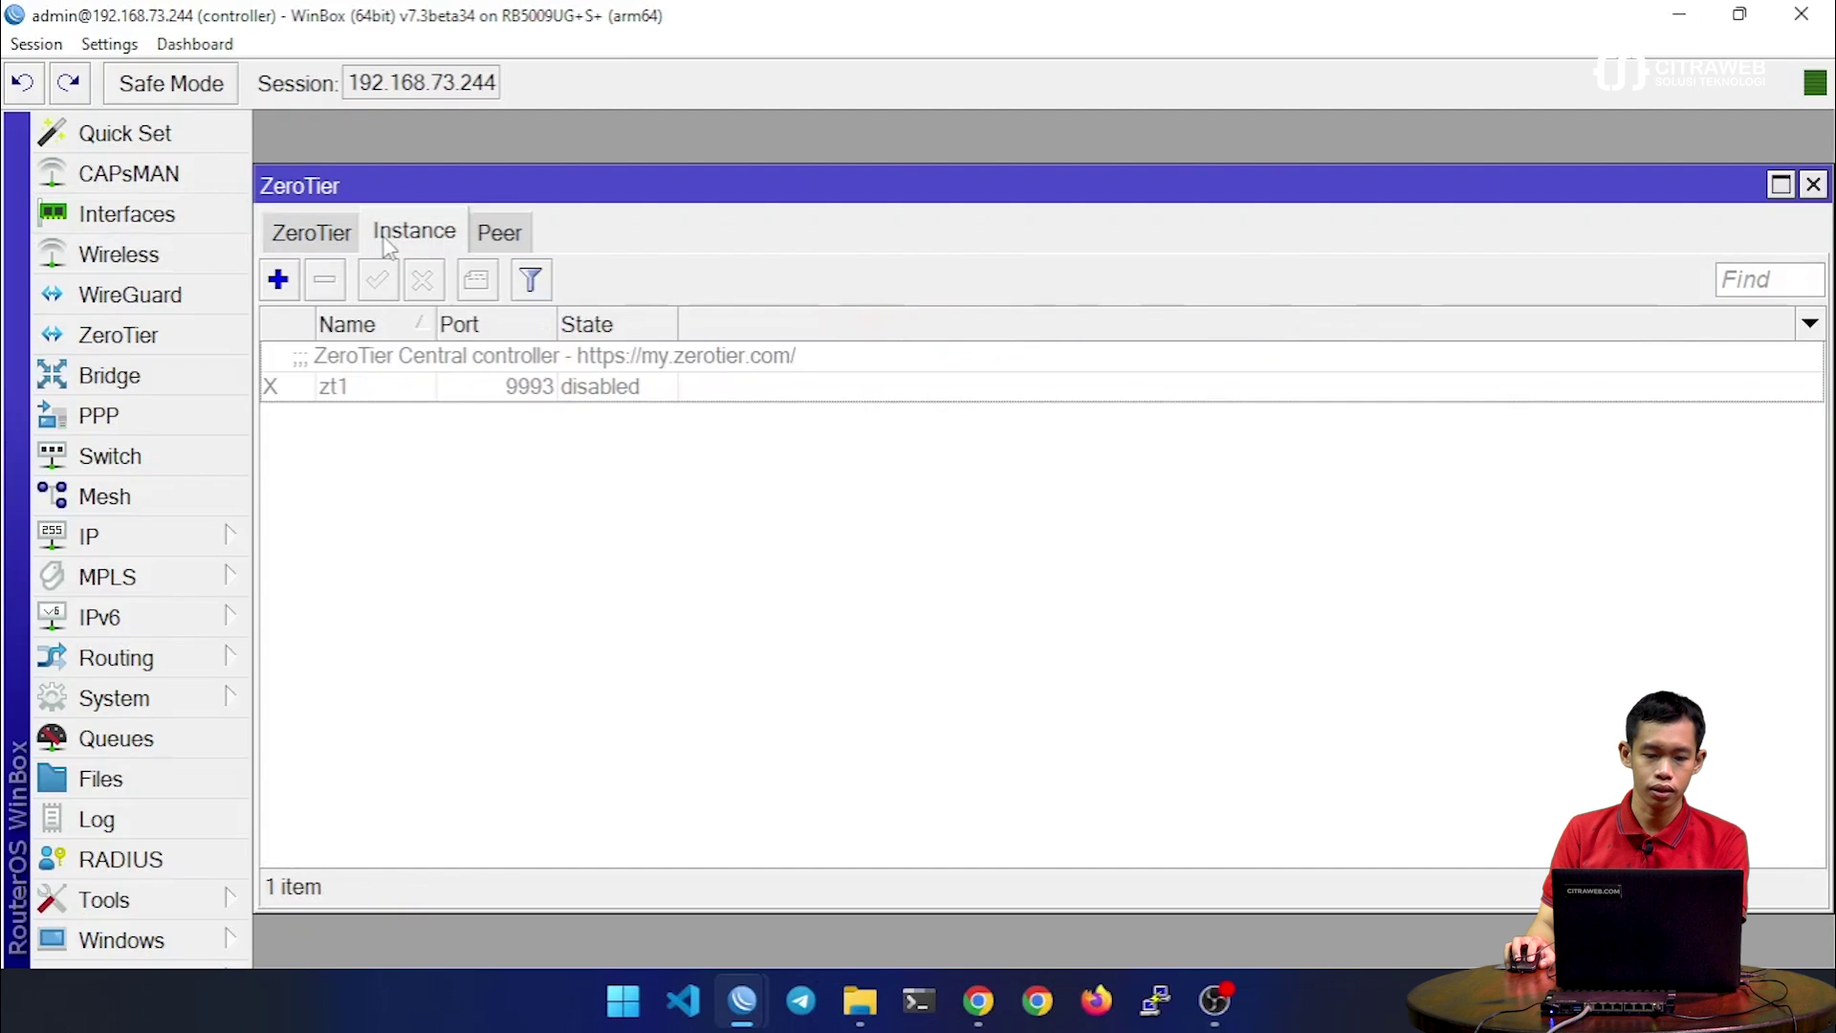
click(486, 245)
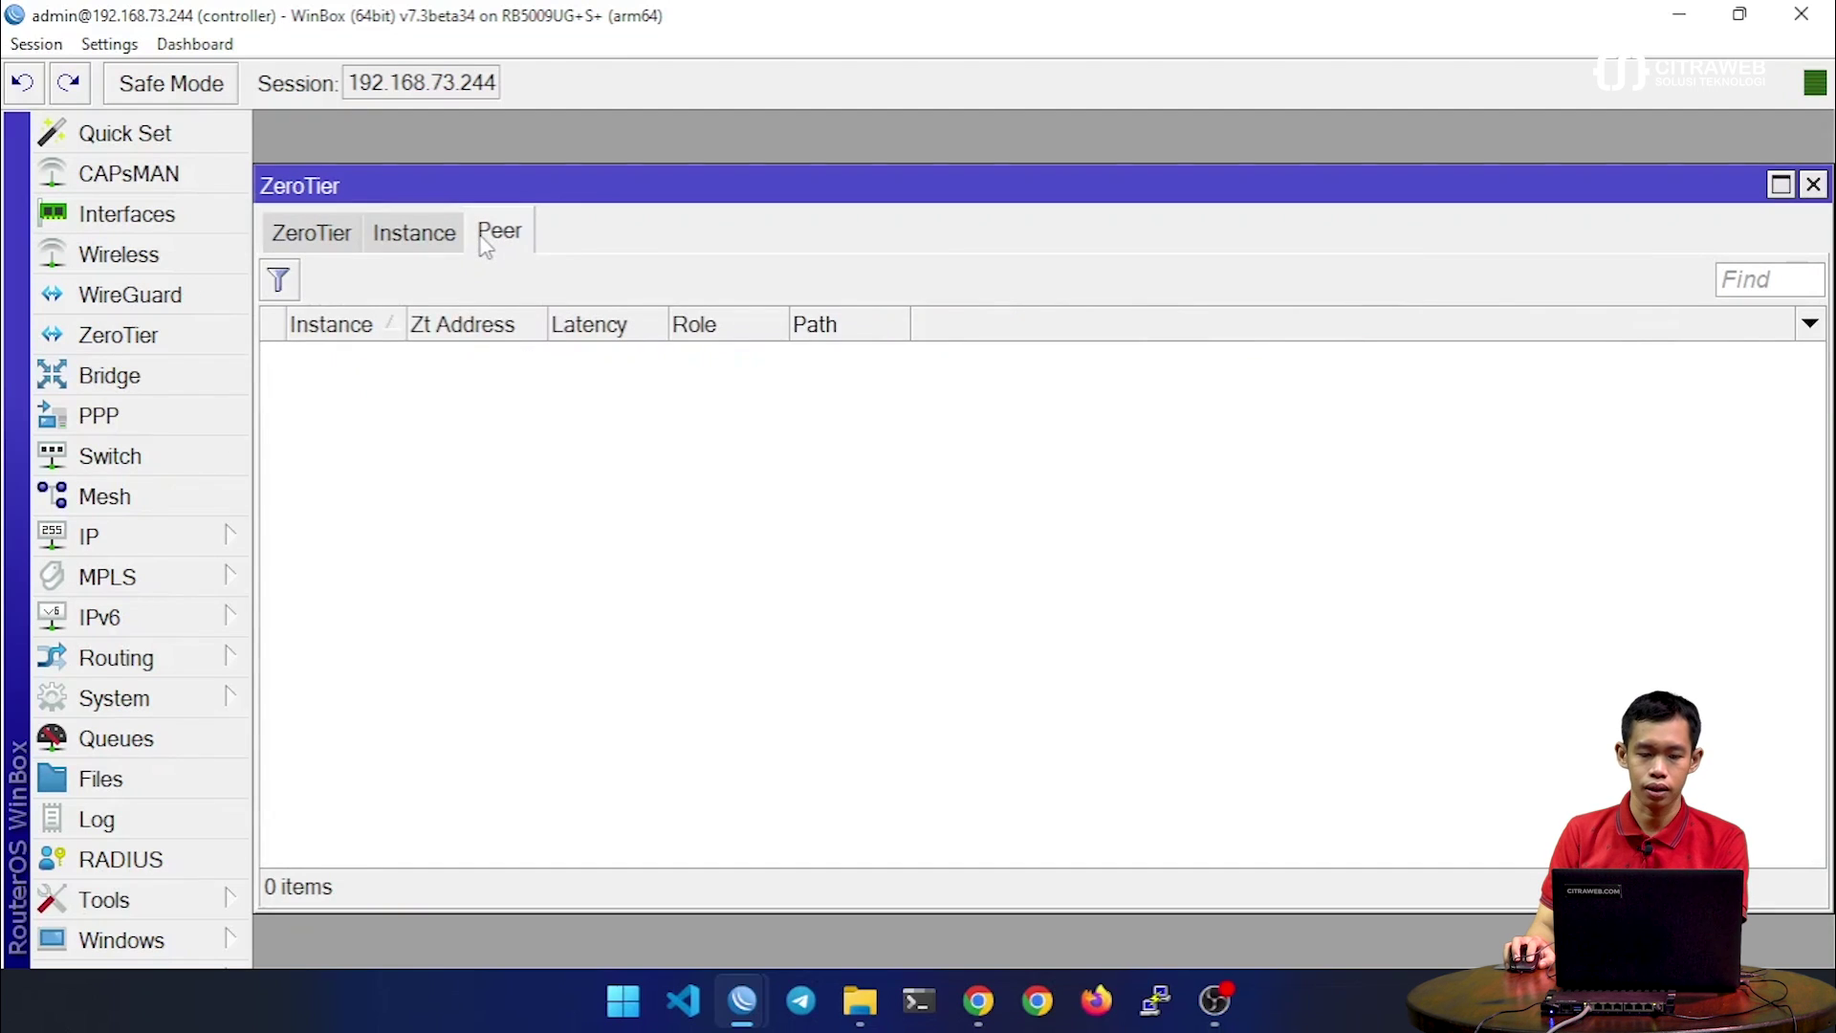
click(451, 244)
click(330, 239)
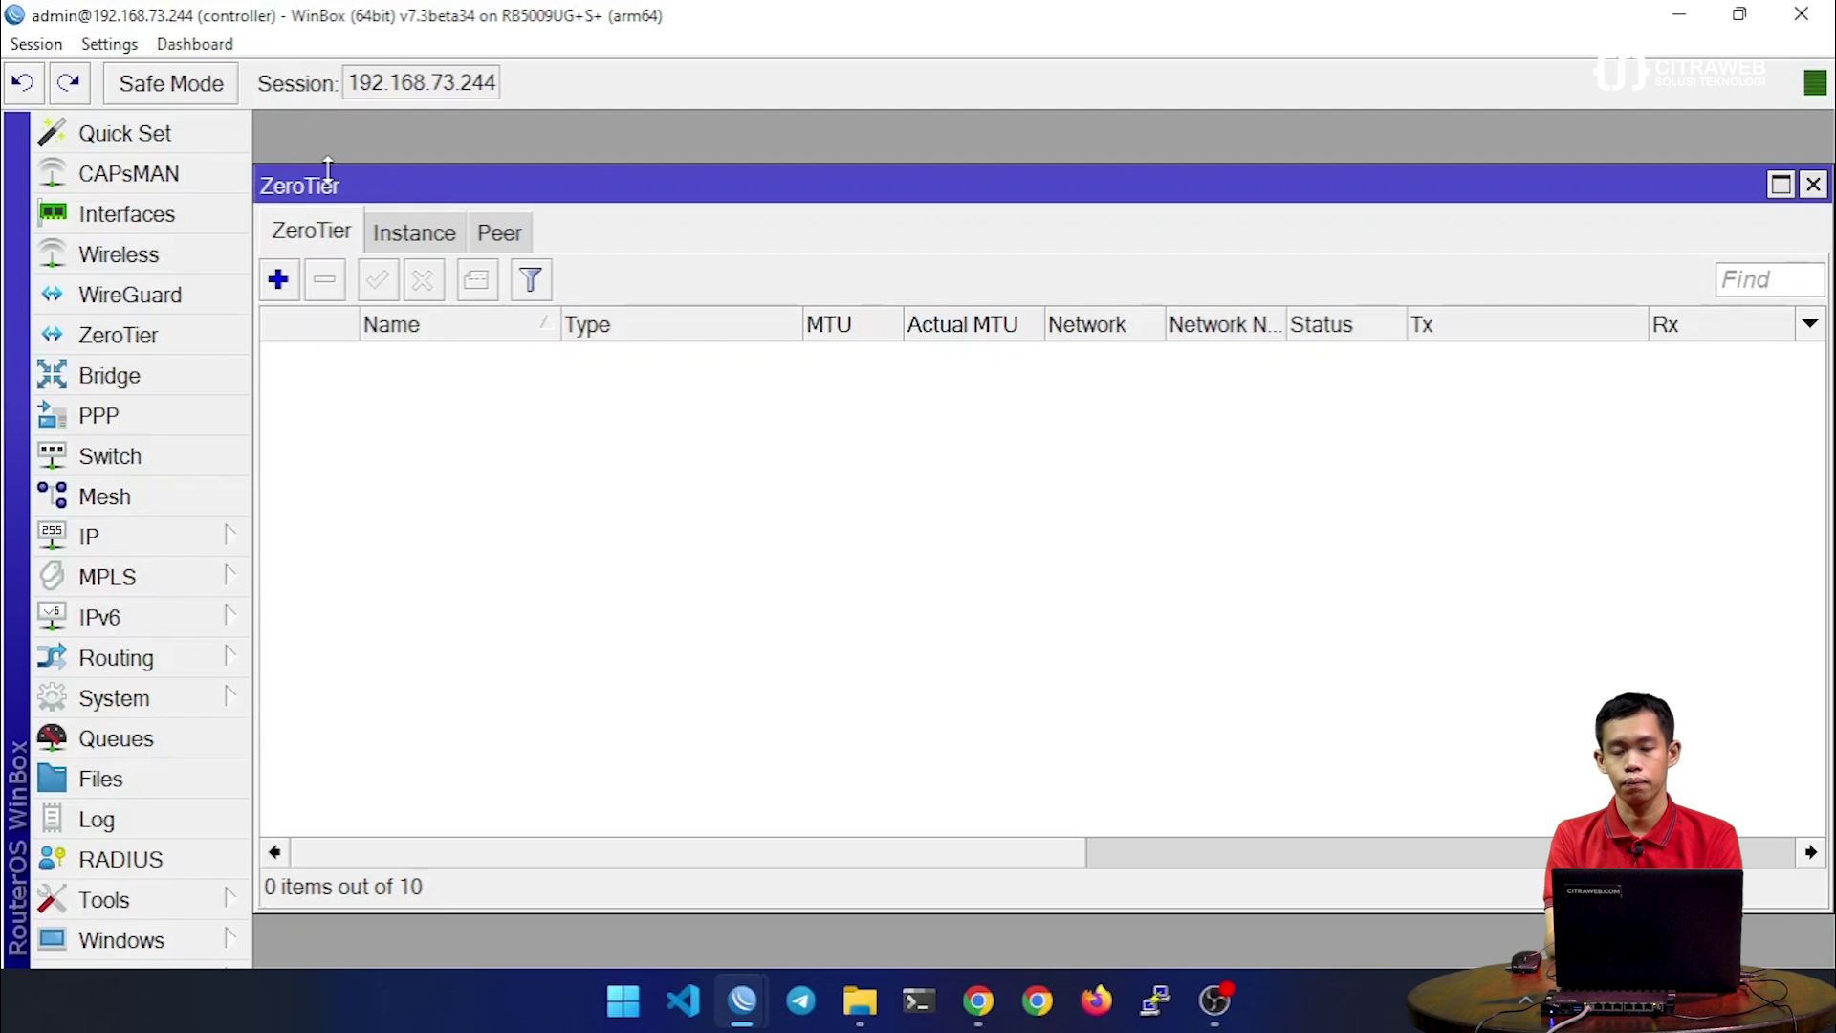
drag(346, 187, 349, 144)
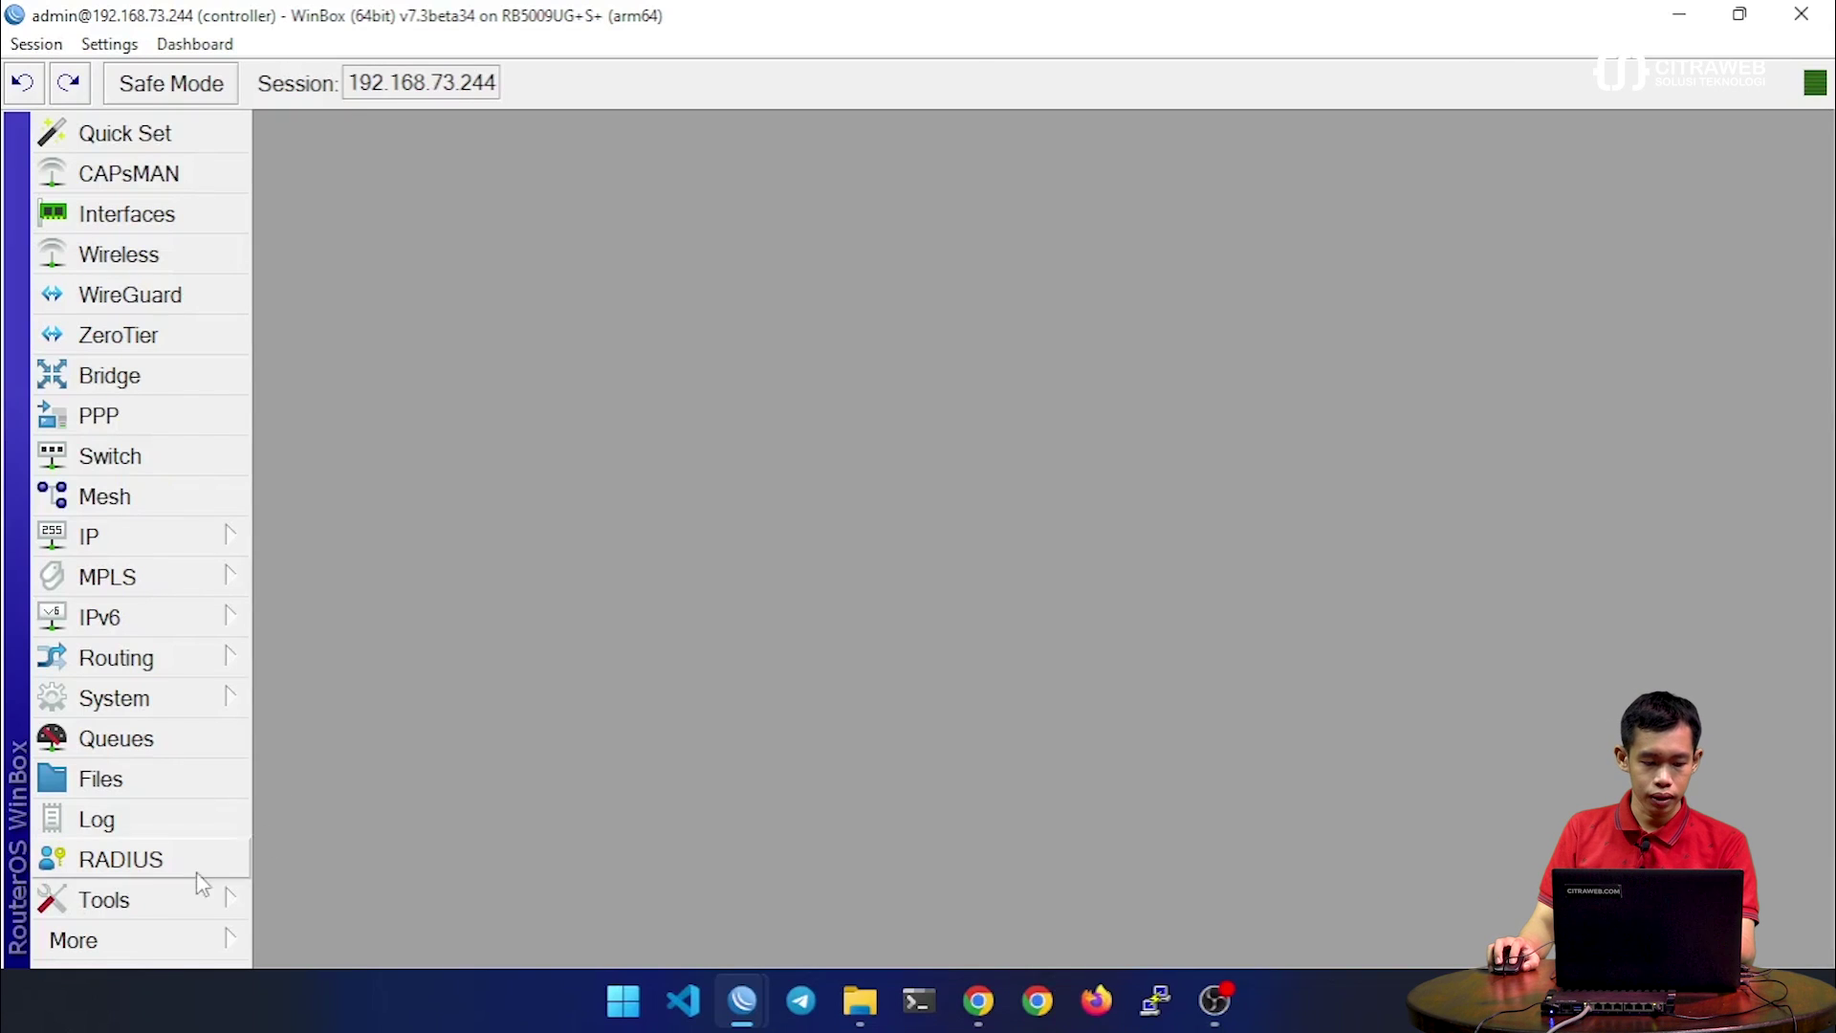
Open a new terminal, enter the zerotier/ command level and list its available commands
click(186, 934)
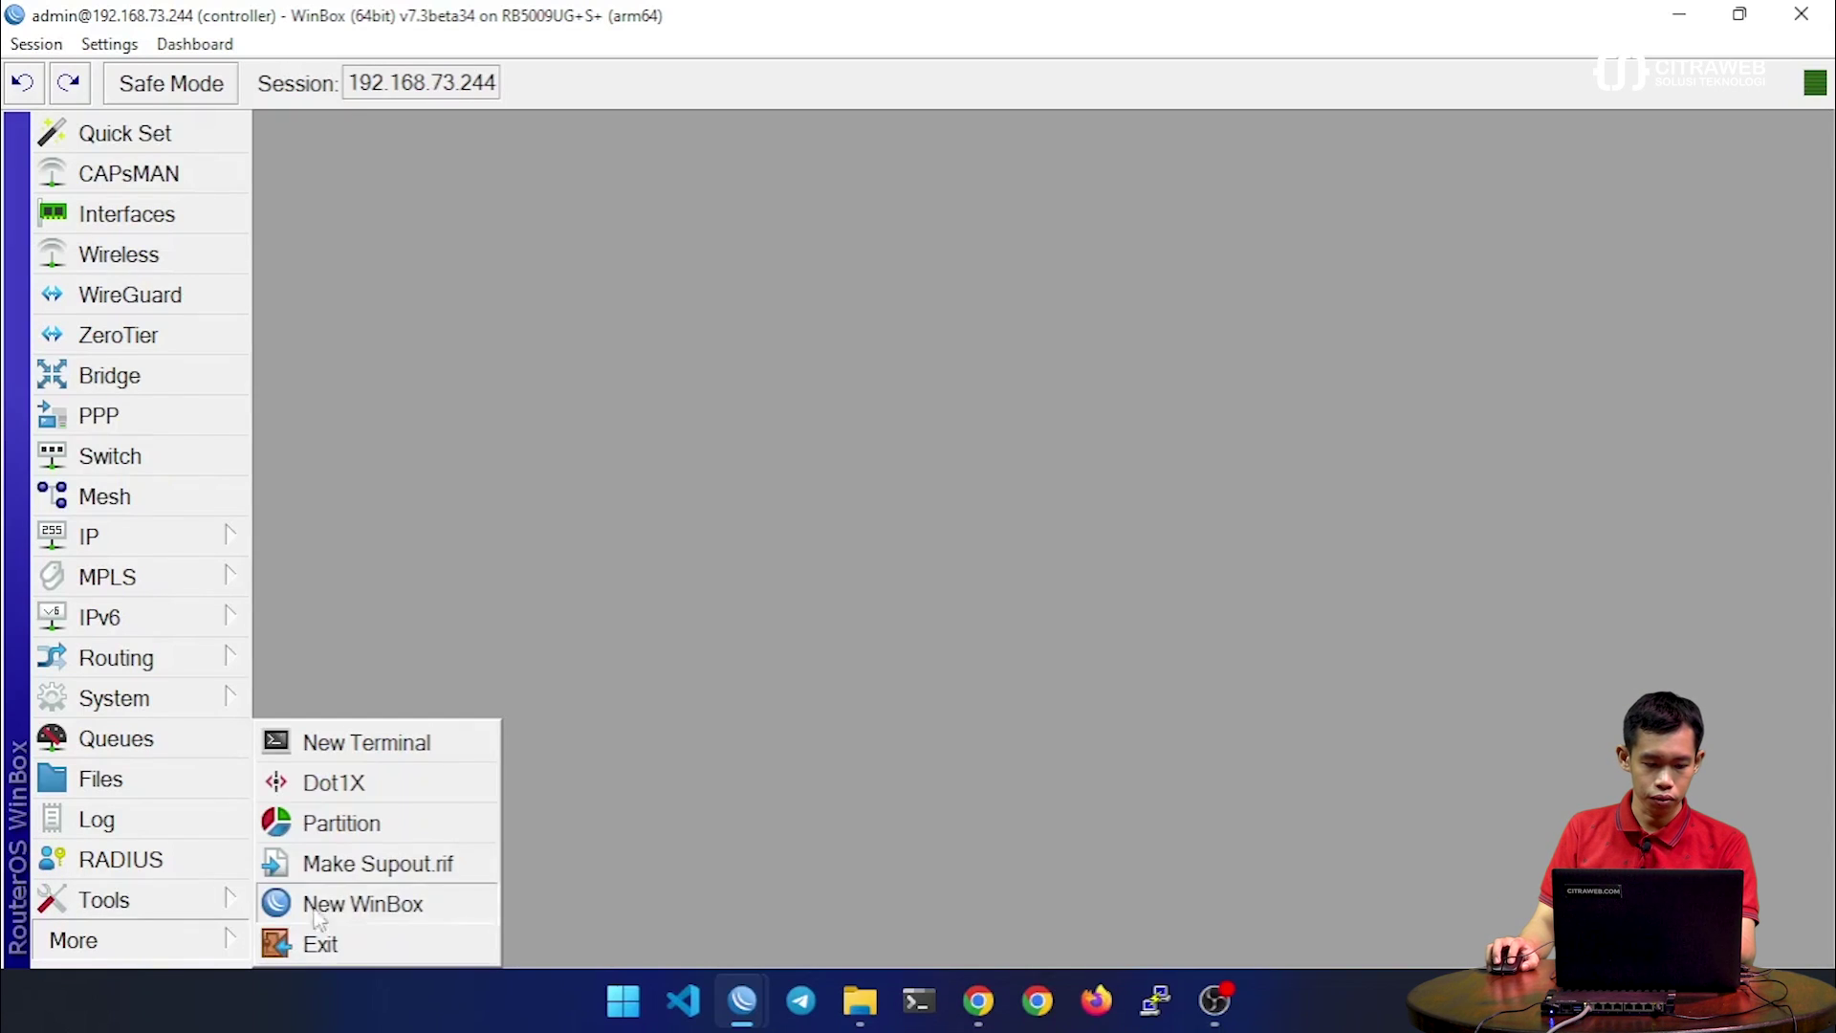
click(420, 756)
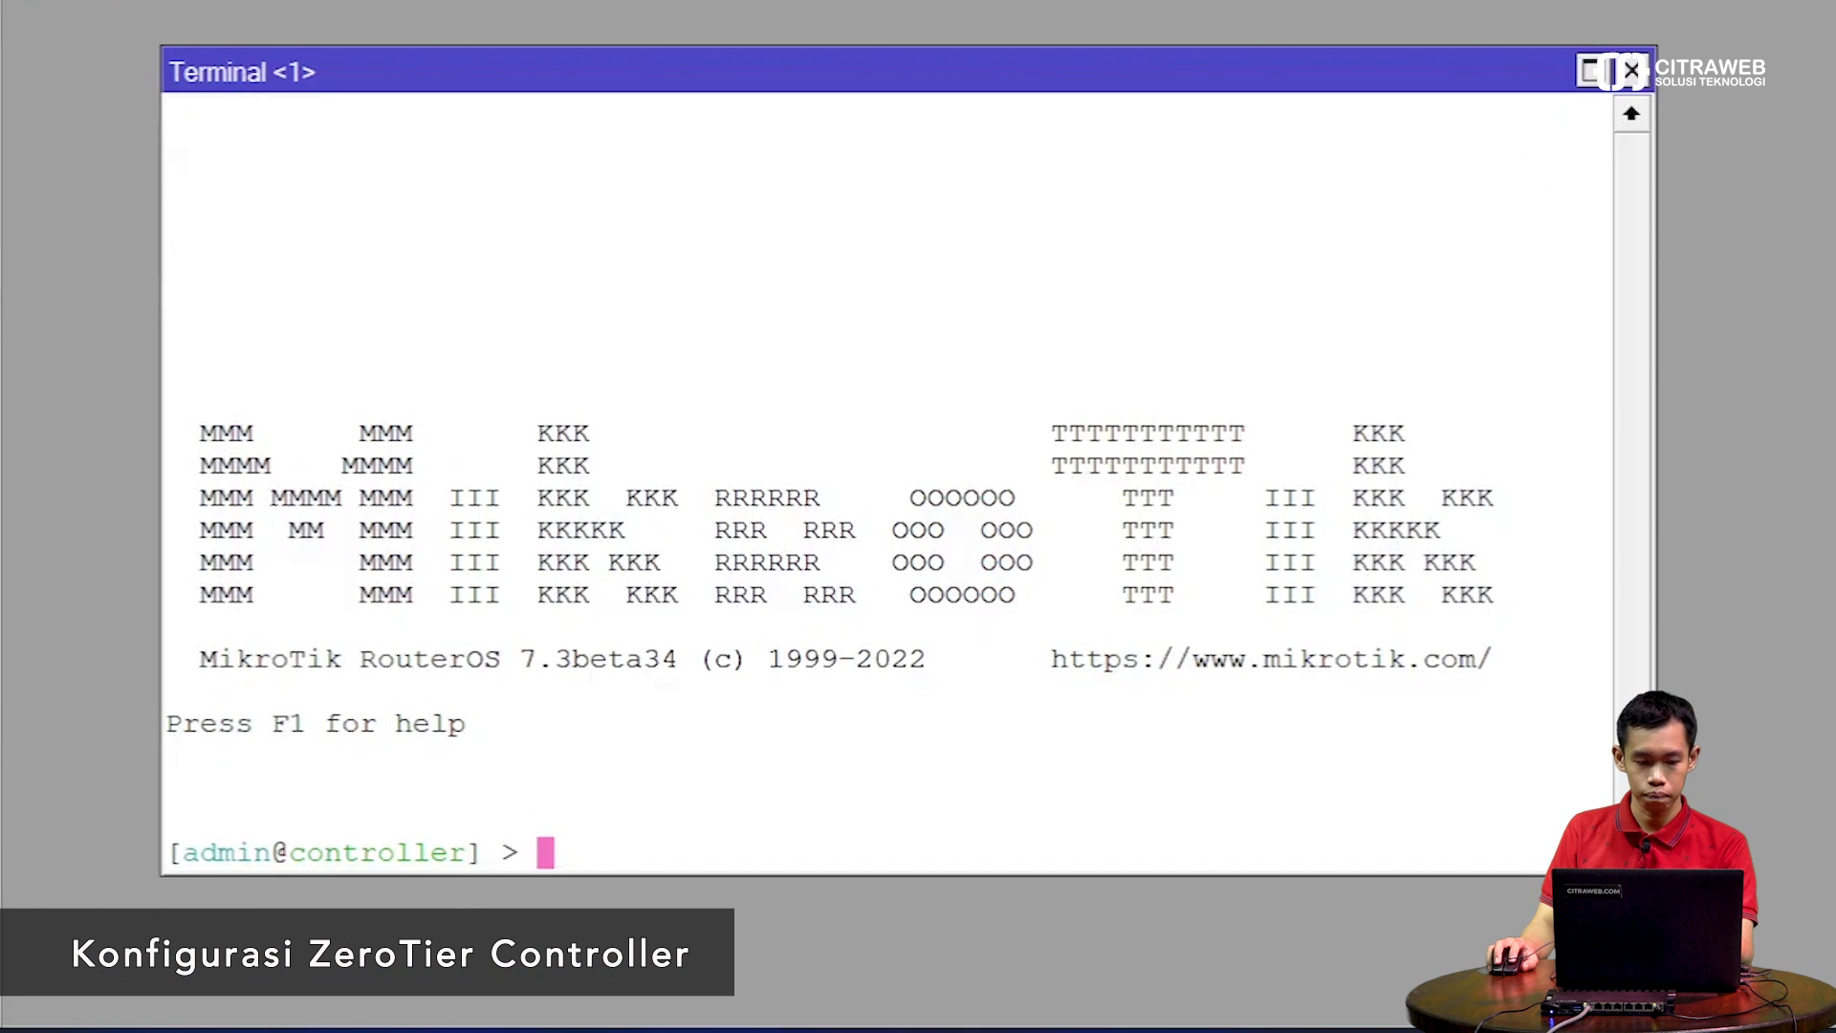
text(zerotier/)
key(Return)
key(Tab)
key(Tab)
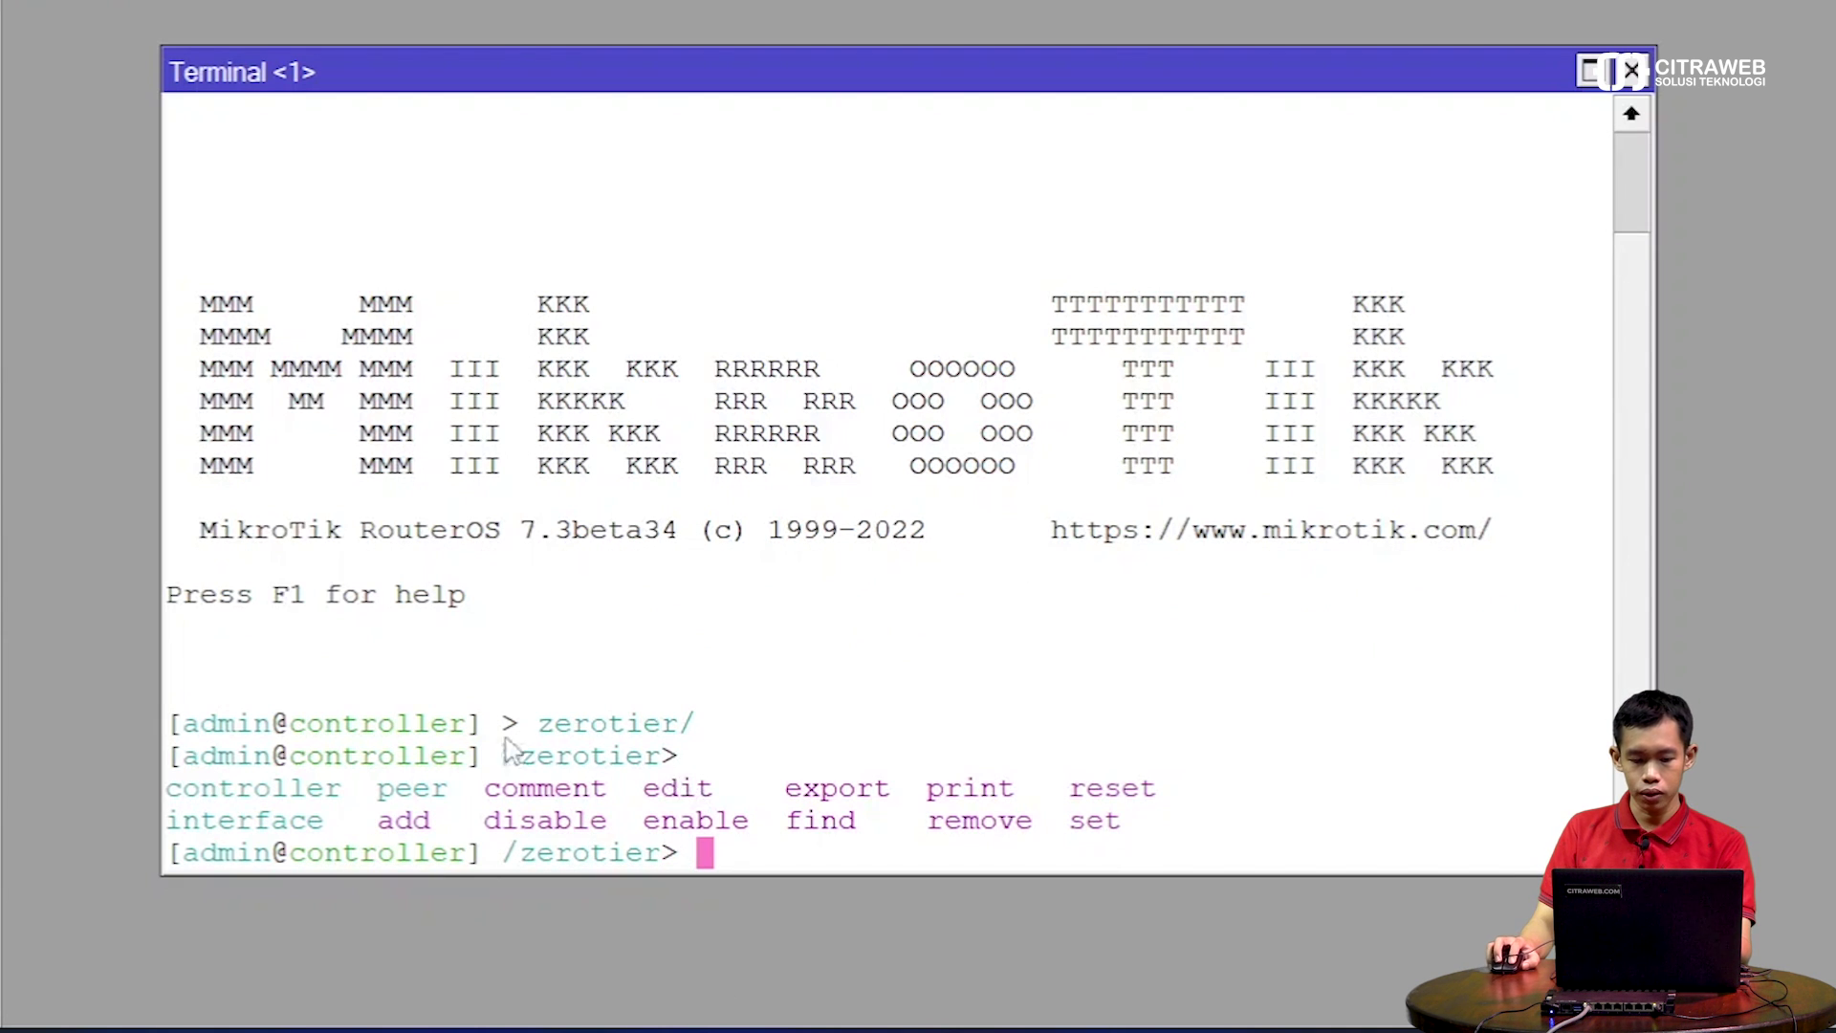
Enter the controller/ level under zerotier, list its commands and print the existing controllers
drag(172, 792, 341, 791)
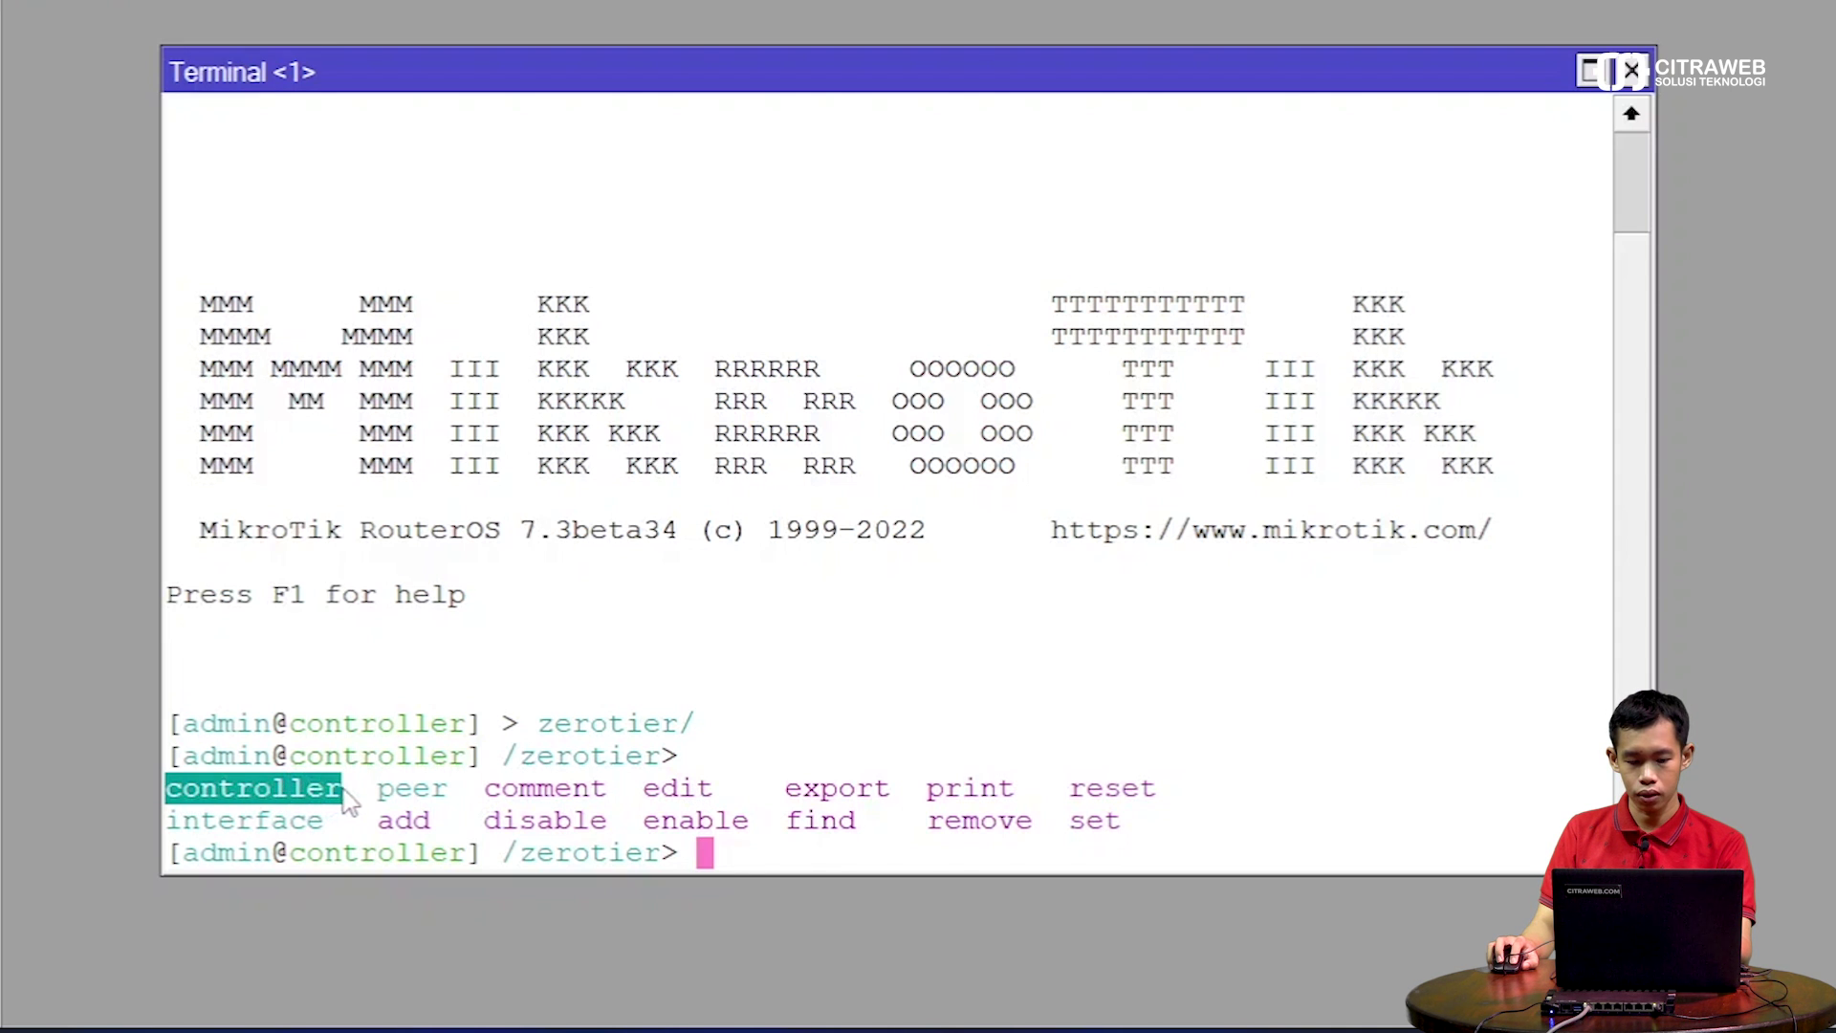
click(909, 842)
text(controller/)
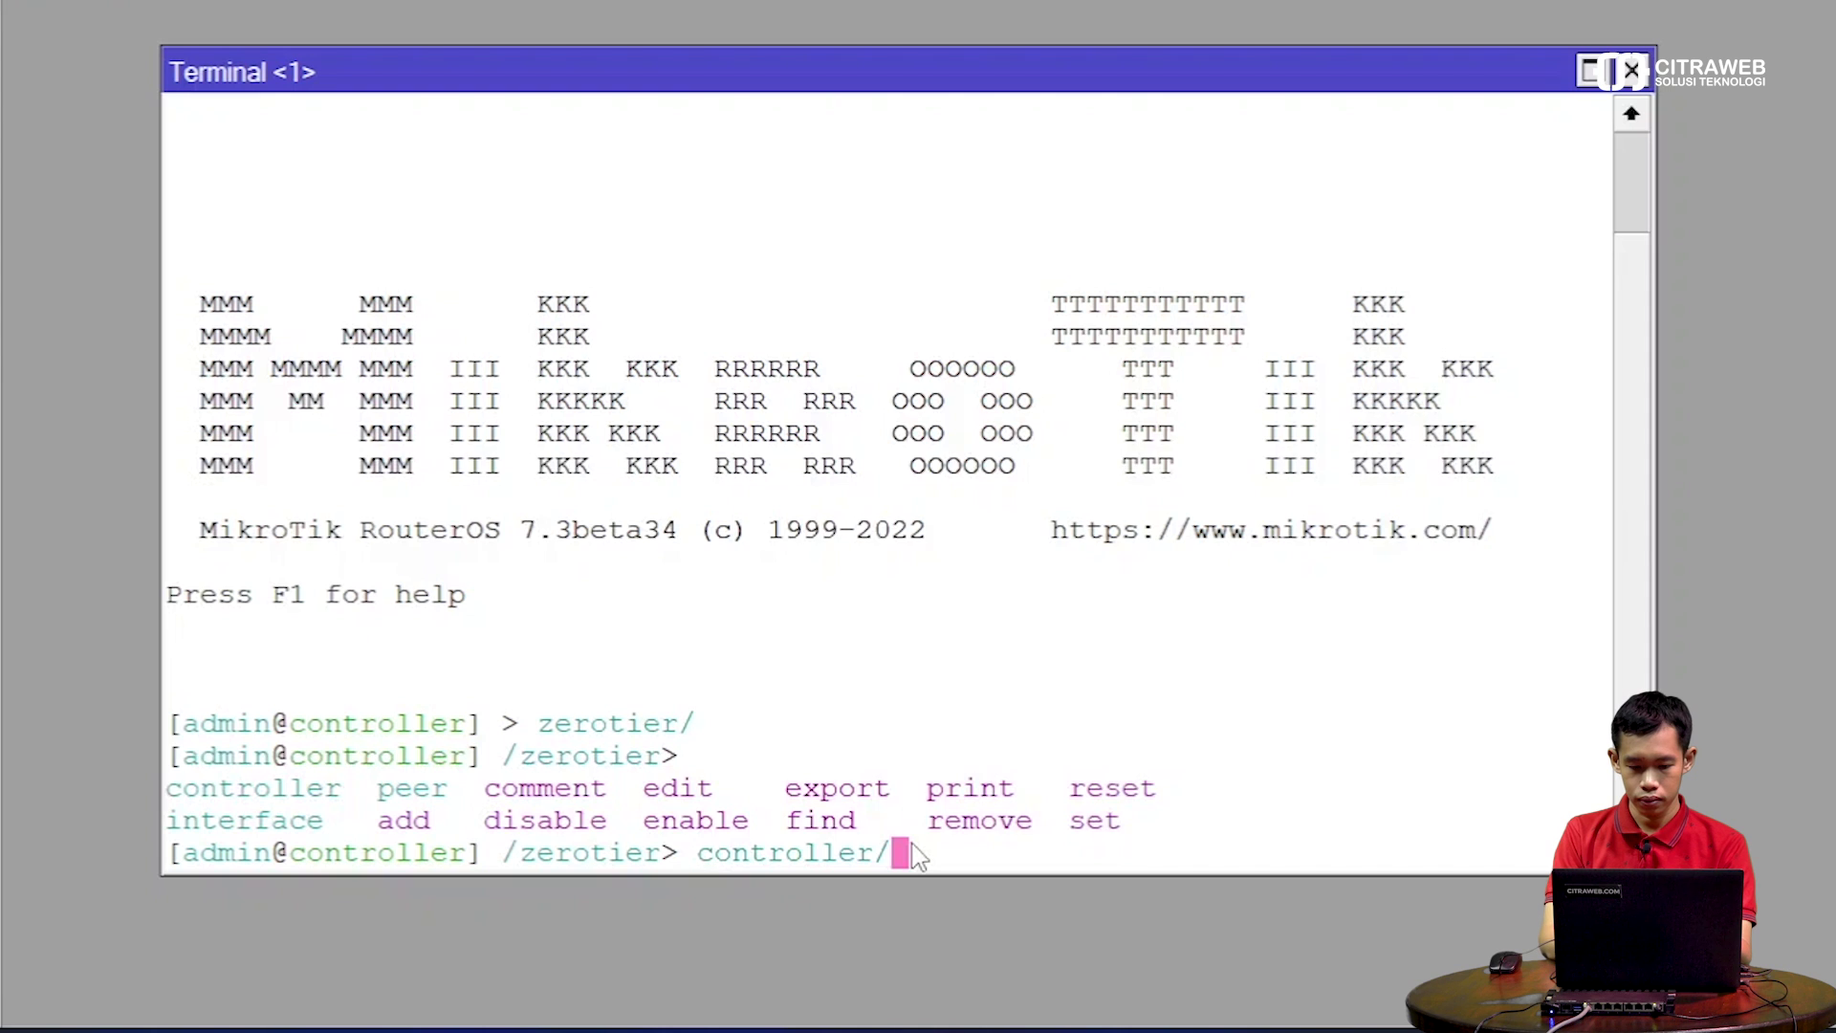
key(Return)
key(Tab)
key(Tab)
text(print)
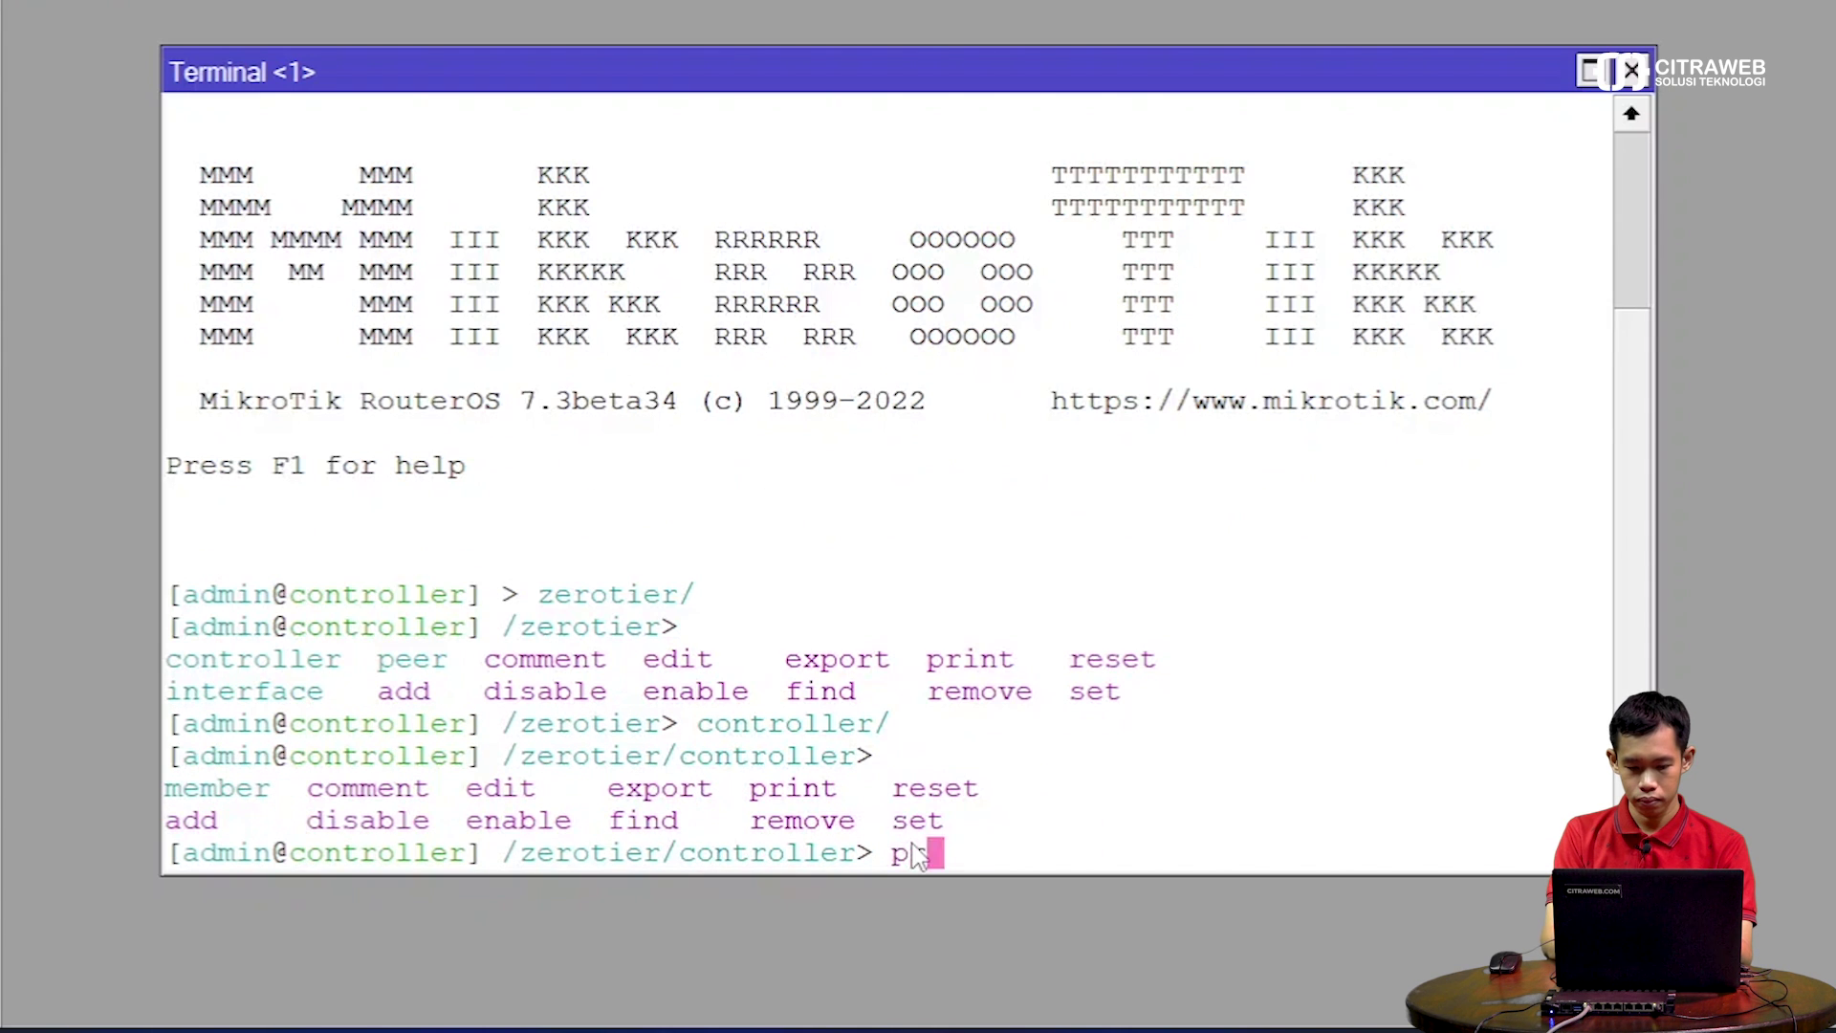
key(Return)
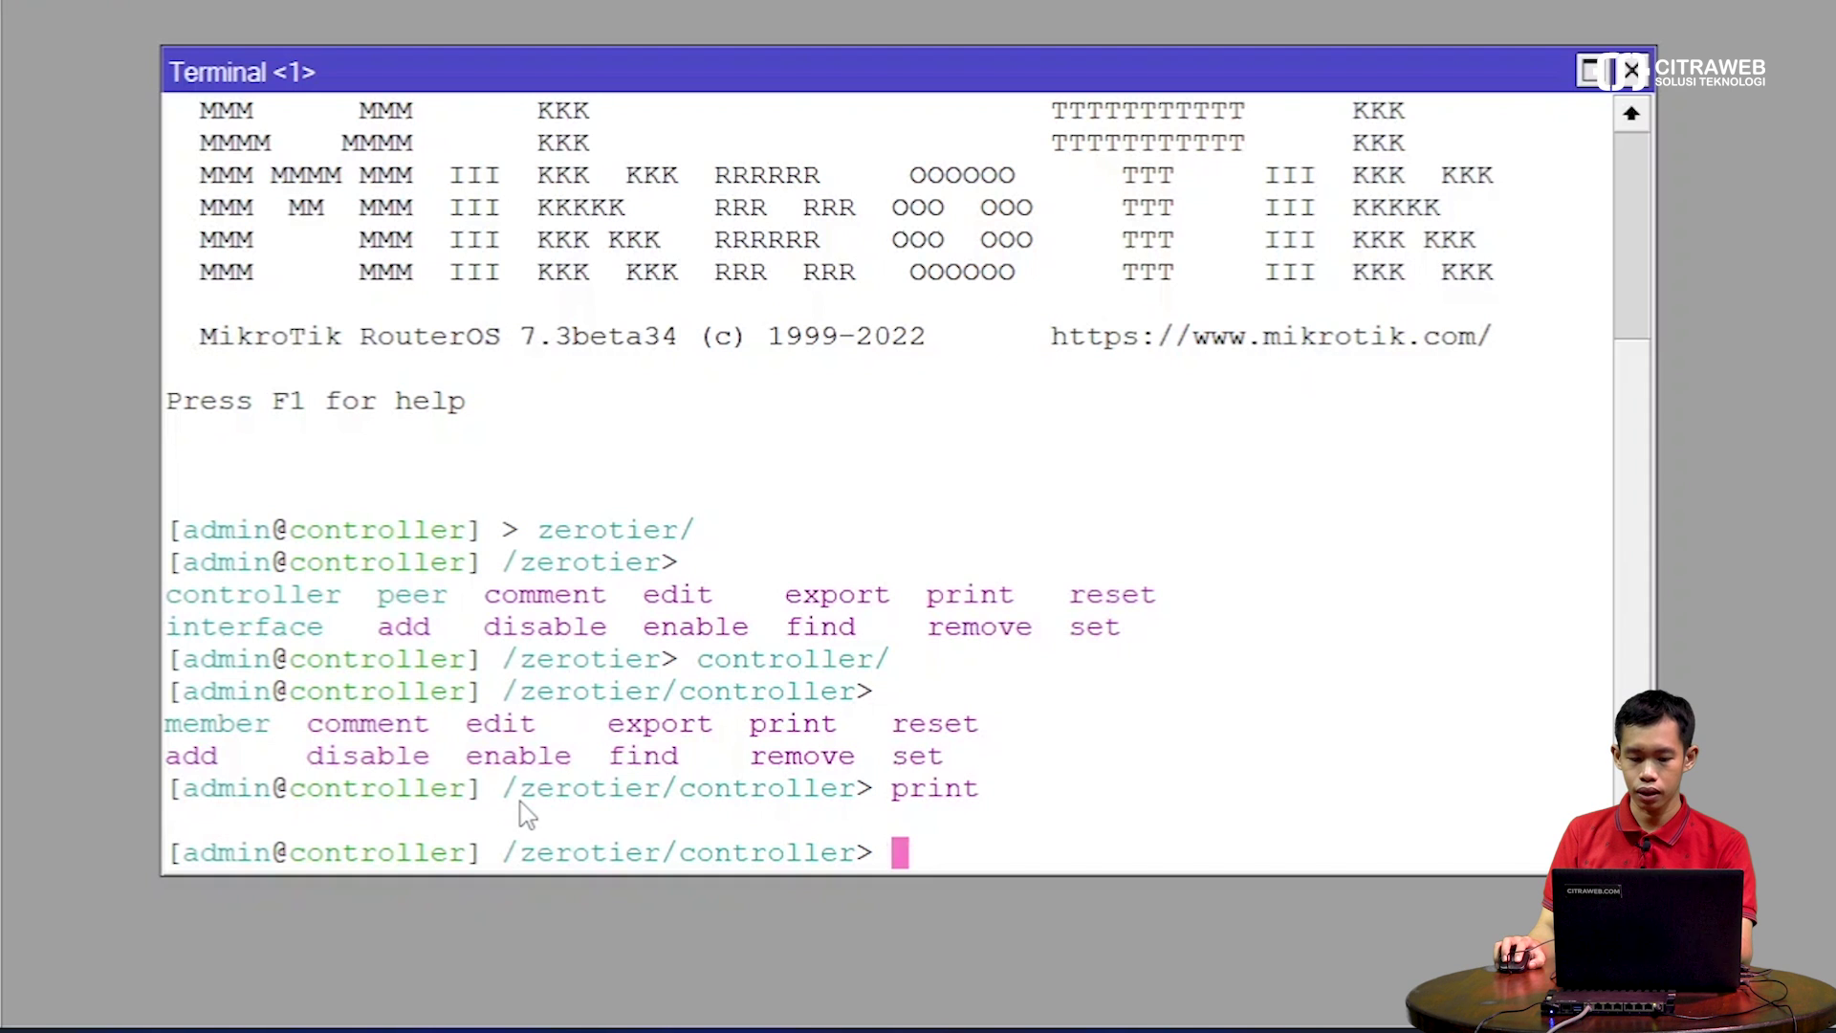
Add a ZeroTier controller named c1 on instance zt1 and print the controller details with pr de
drag(170, 761, 168, 761)
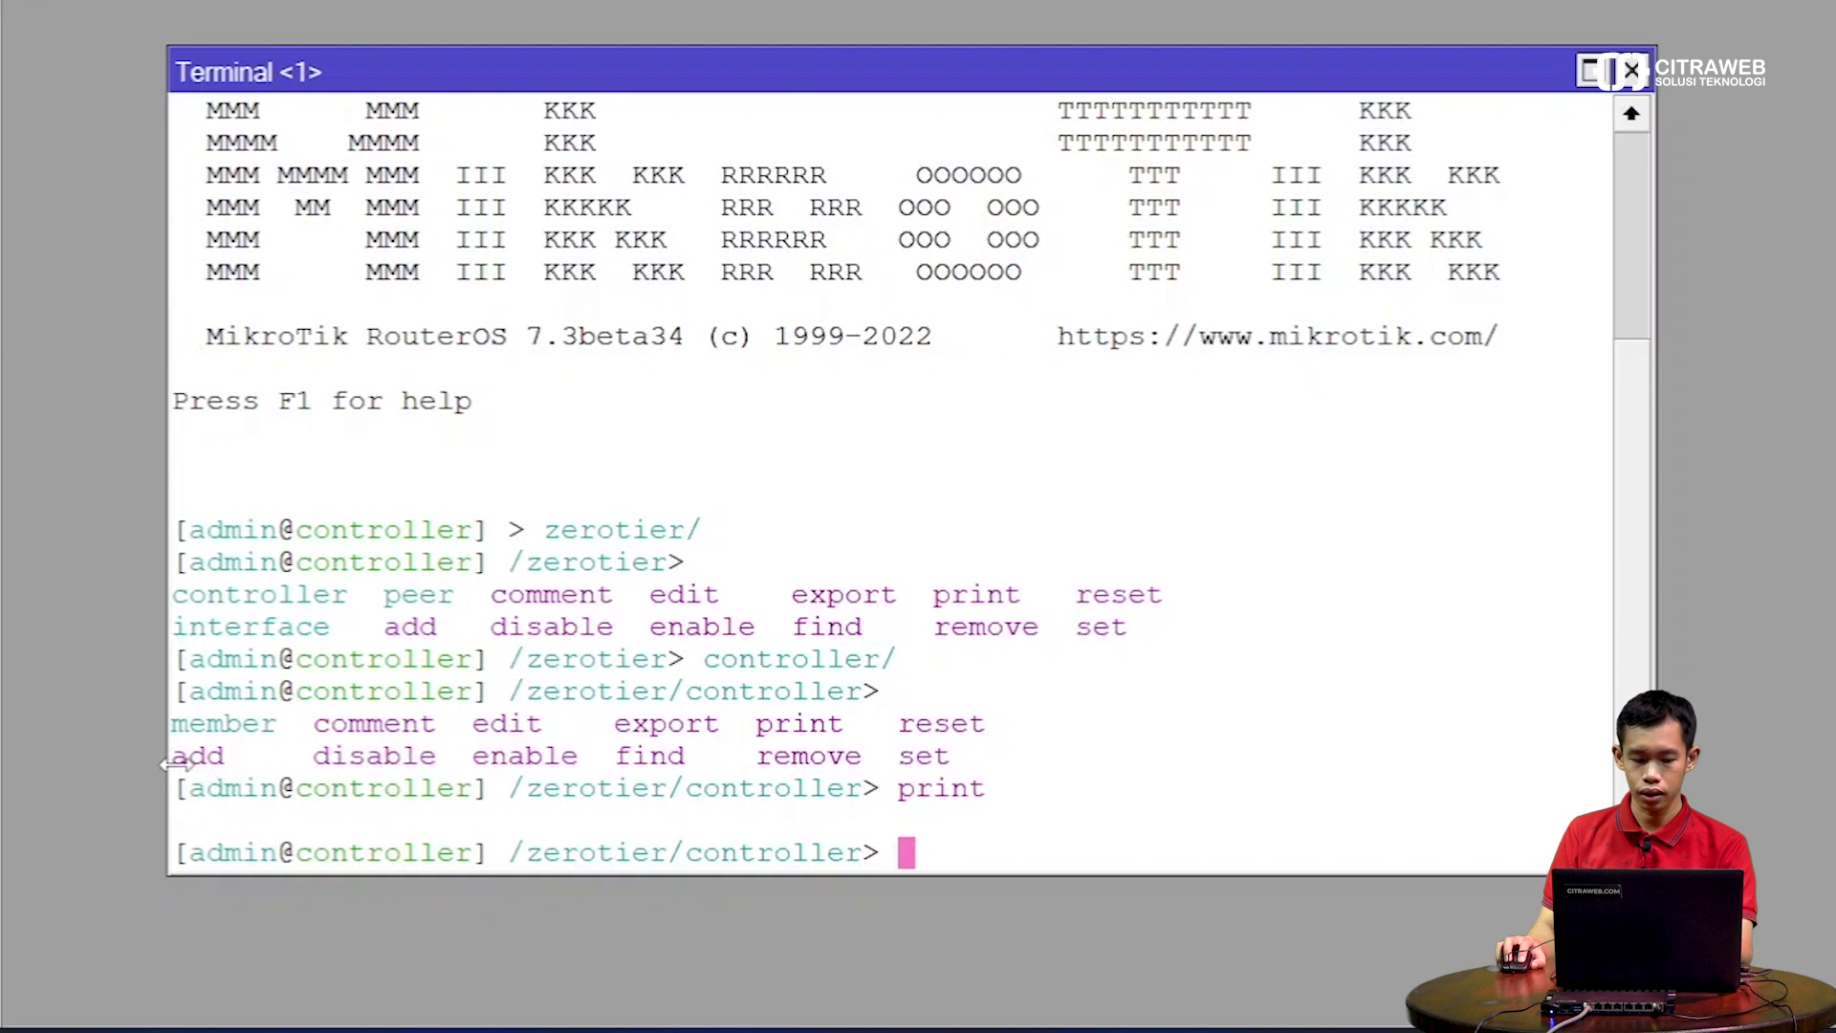
text(add)
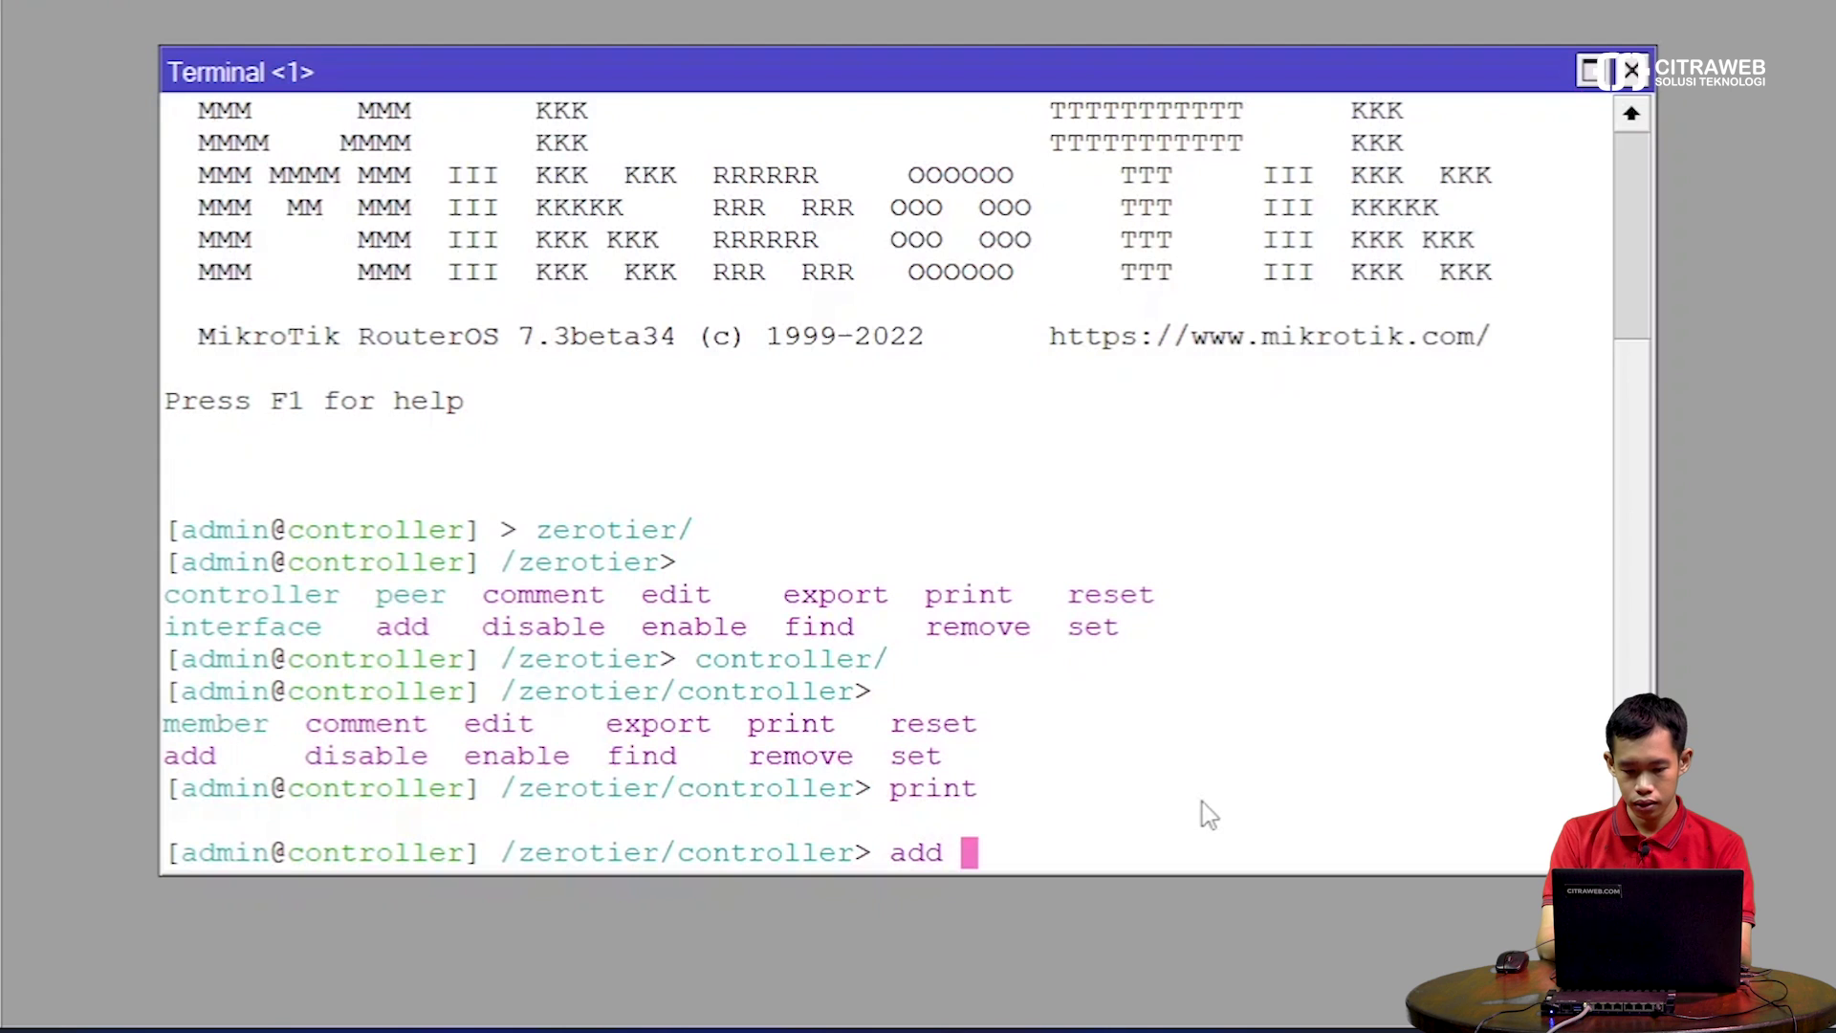
key(Return)
text(zt1)
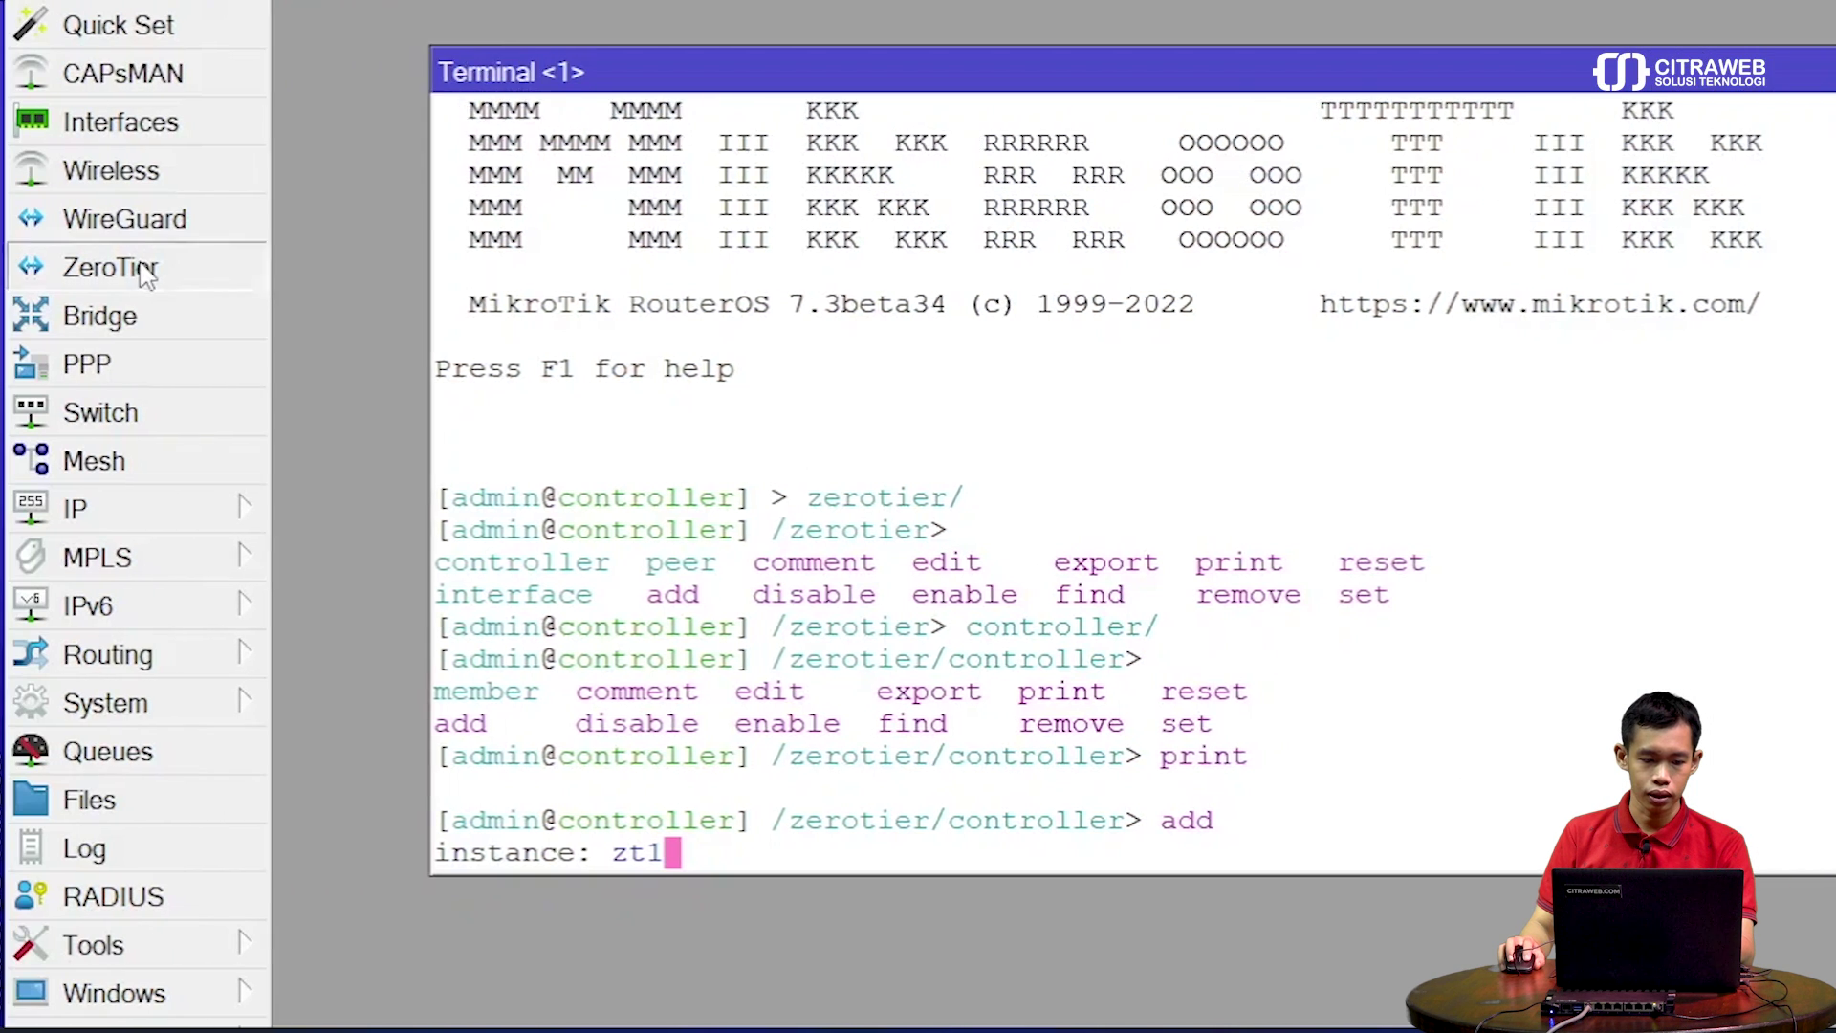
click(143, 272)
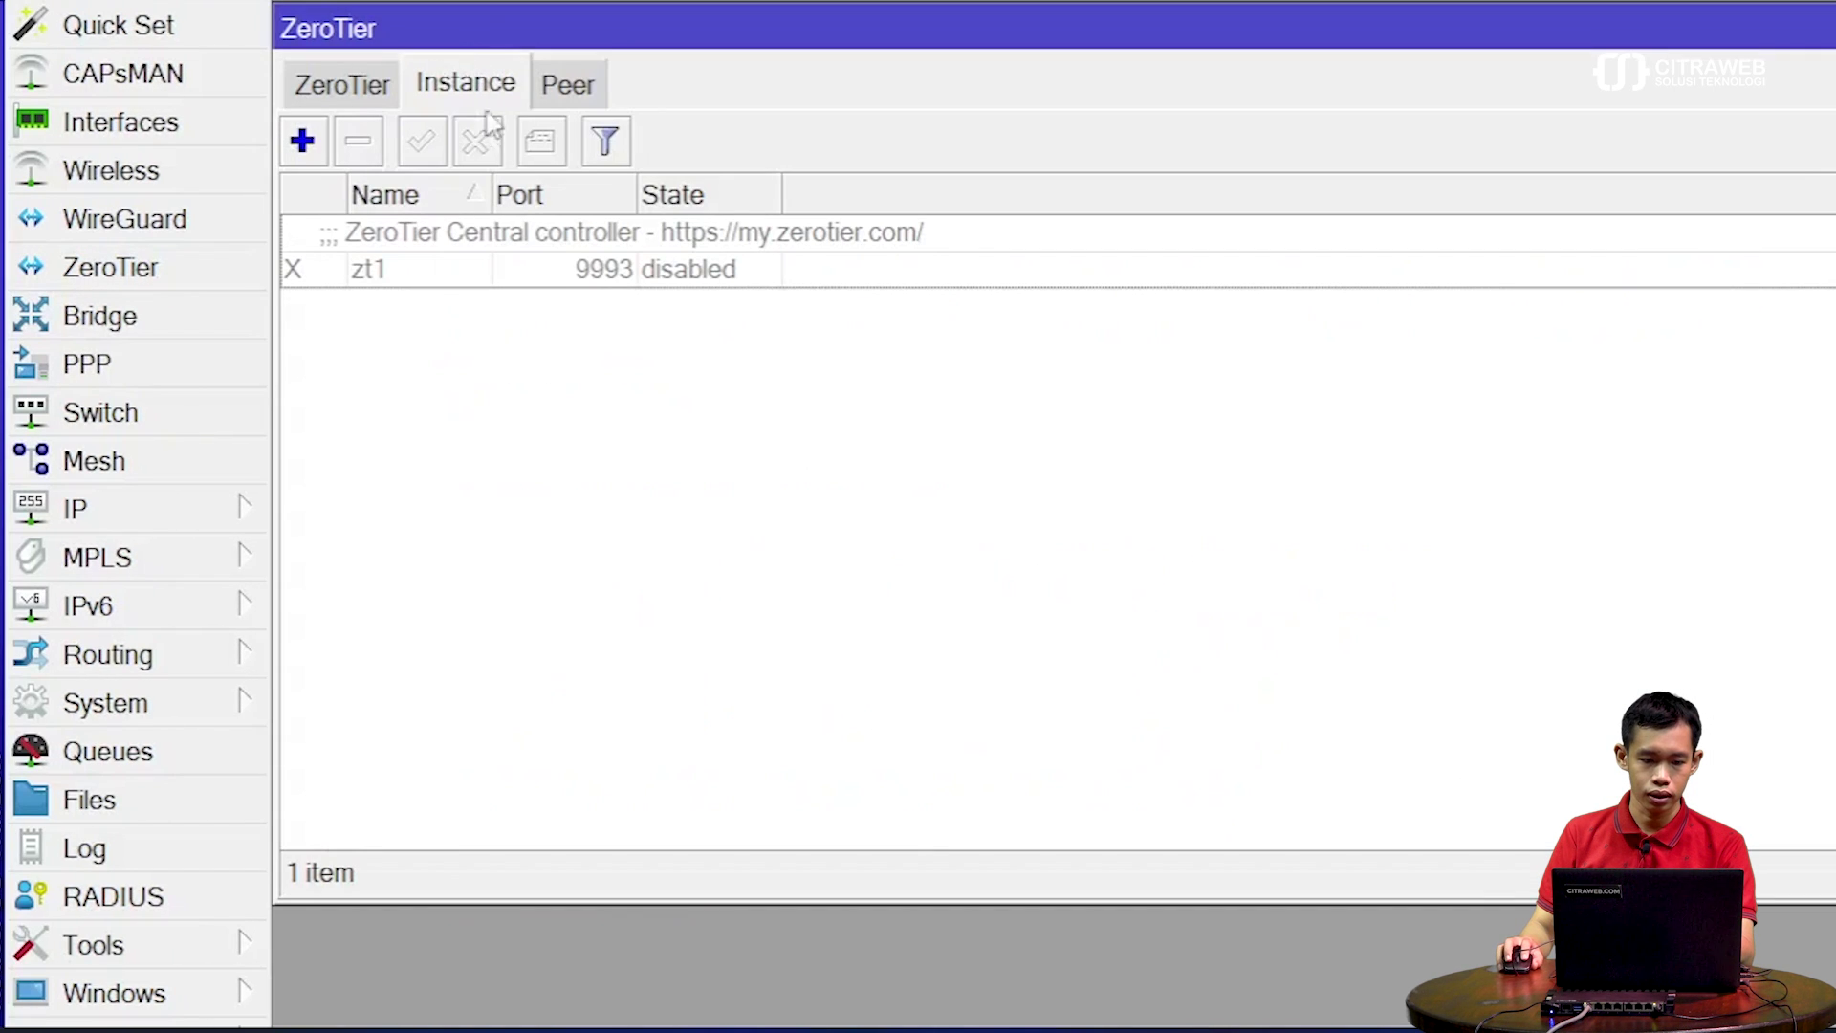
click(461, 275)
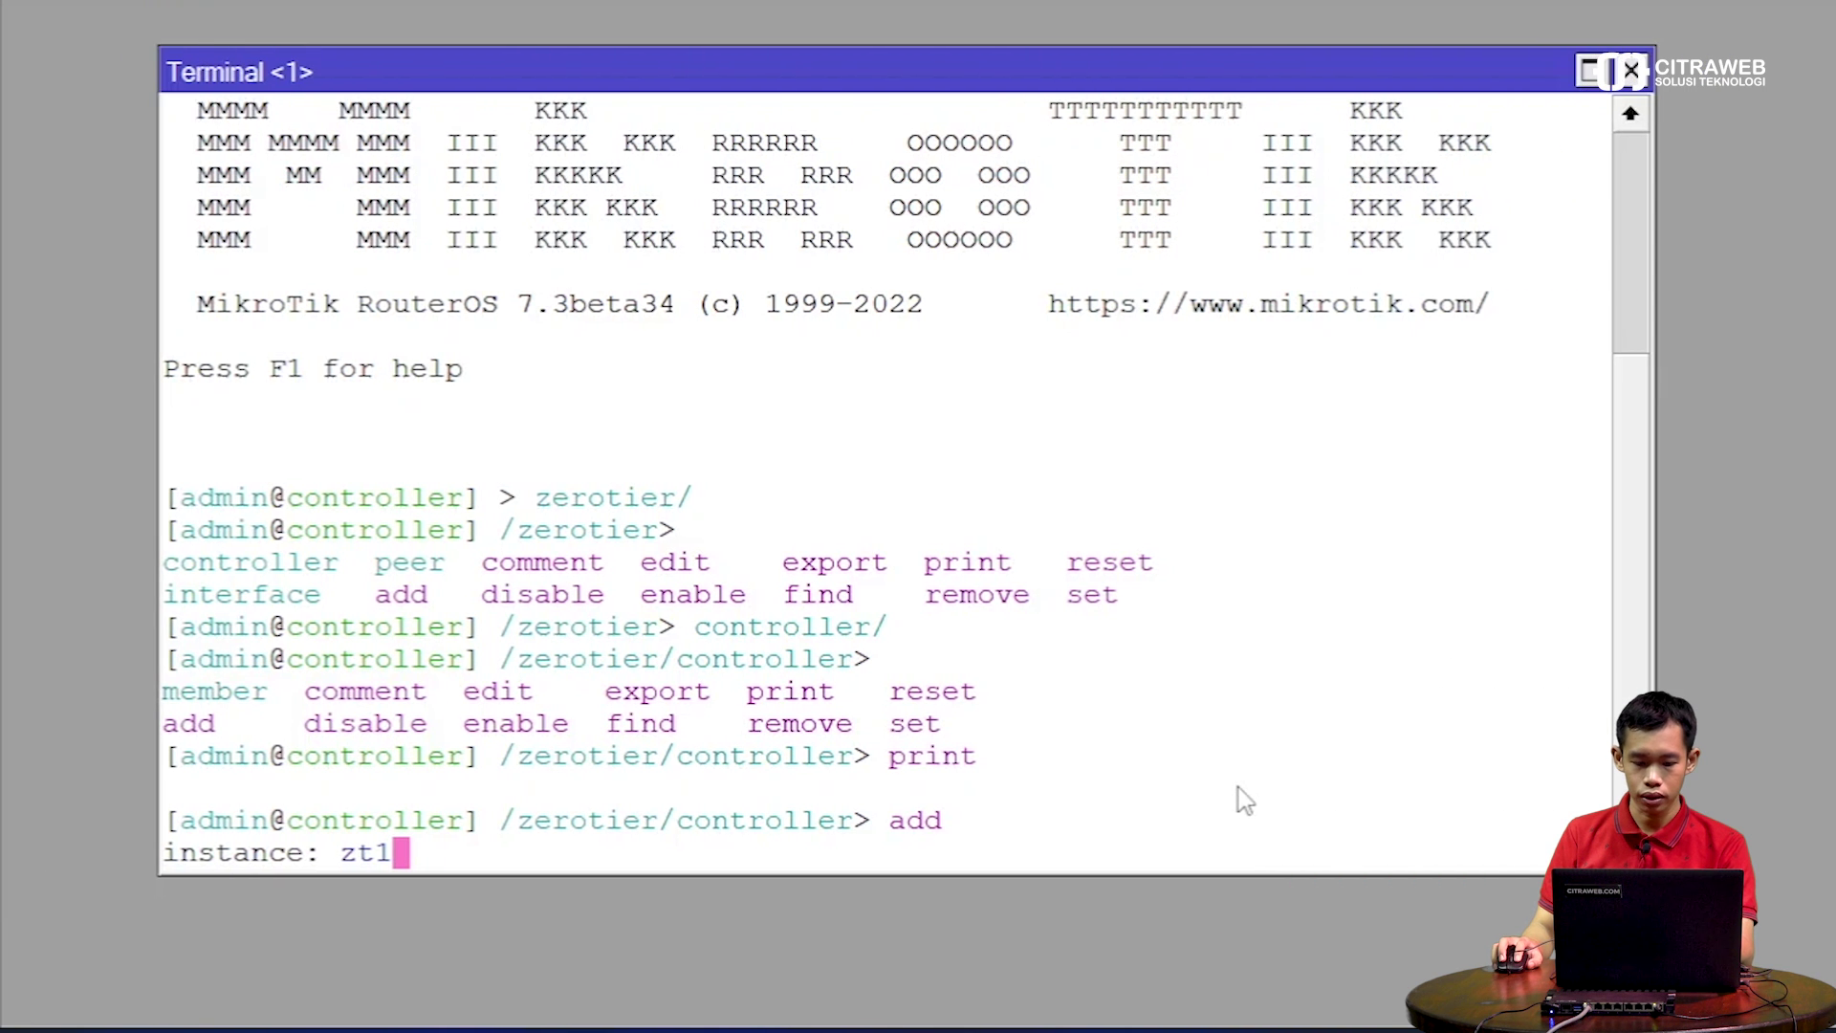
key(Return)
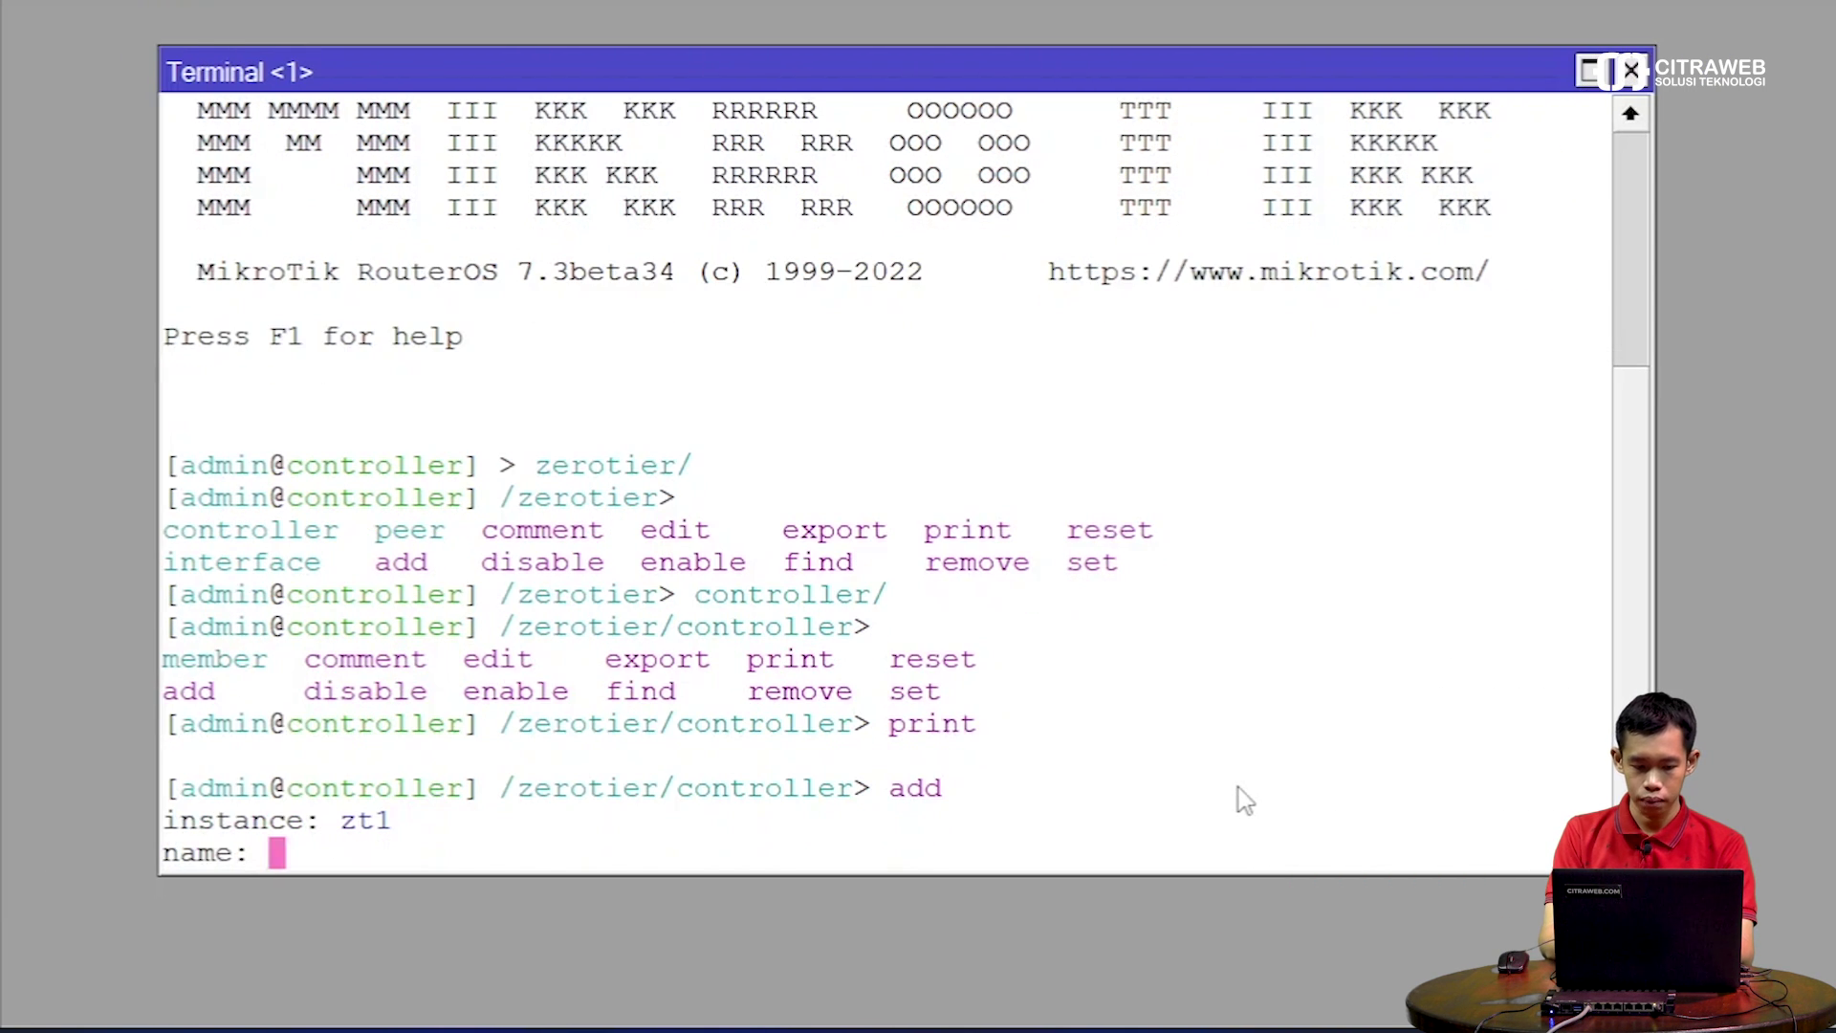
text(c1)
key(BackSpace)
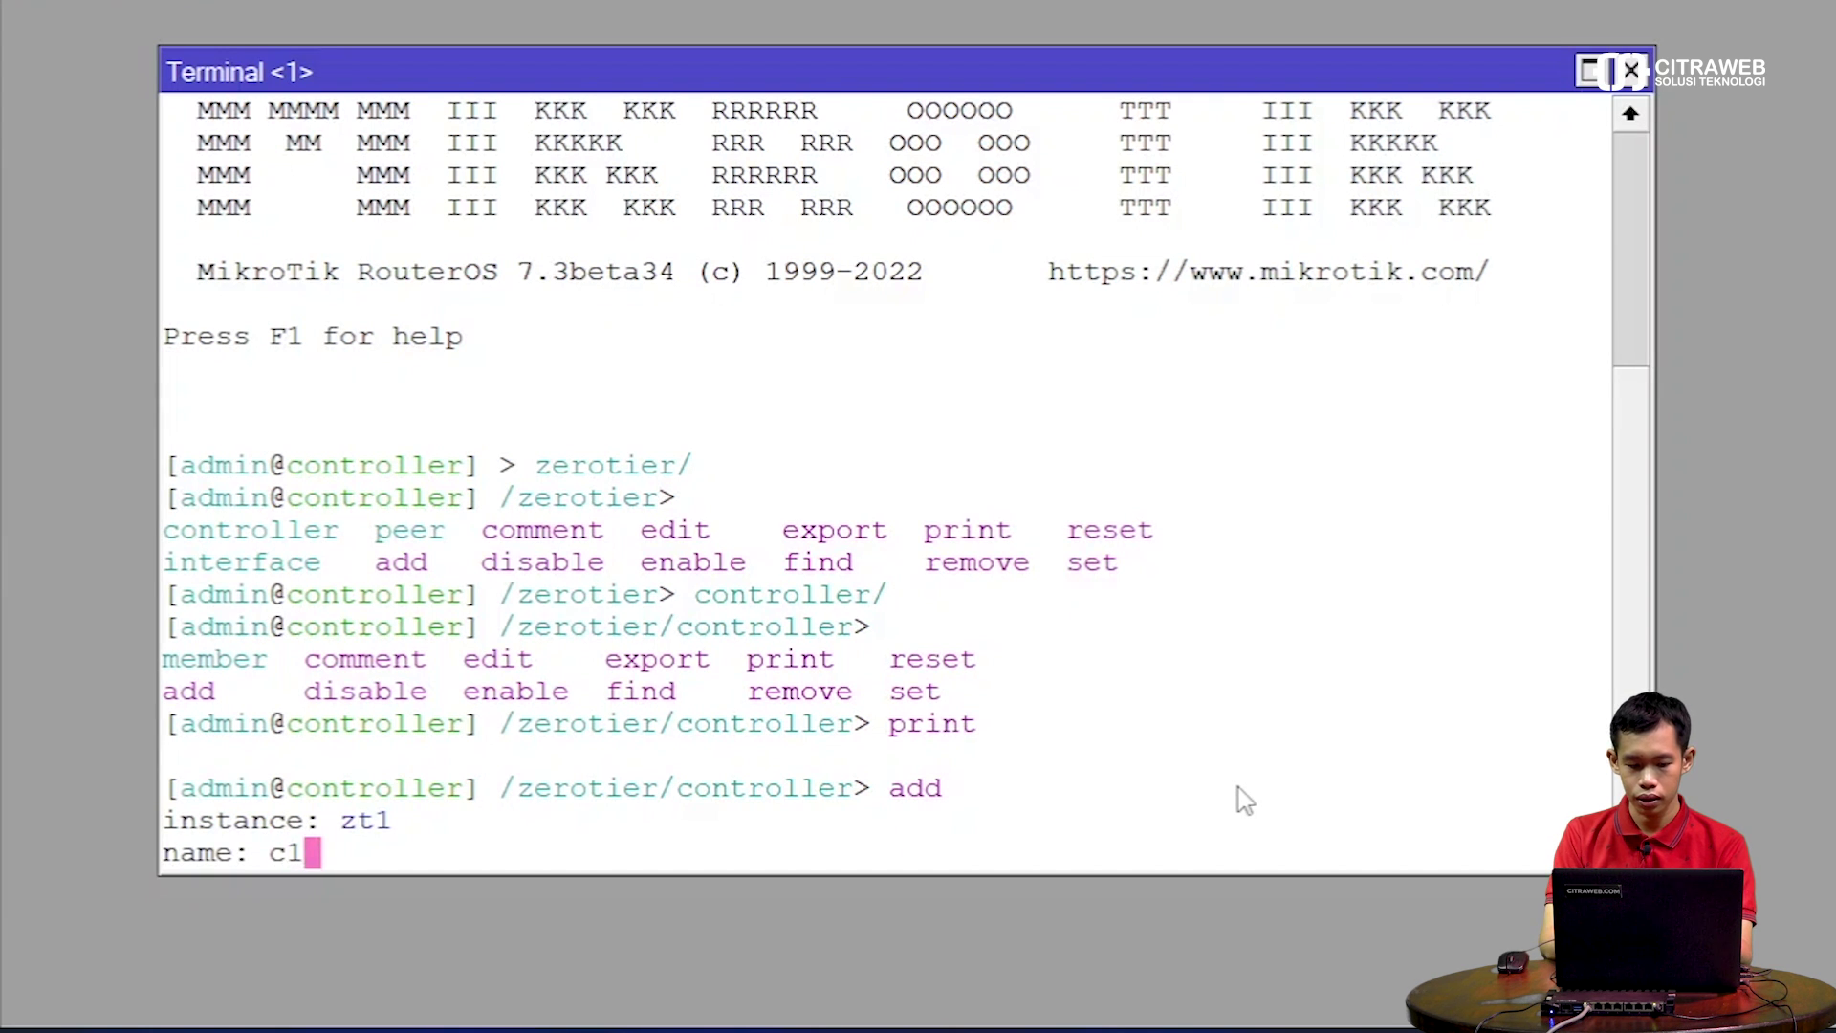
key(Return)
text(pr de)
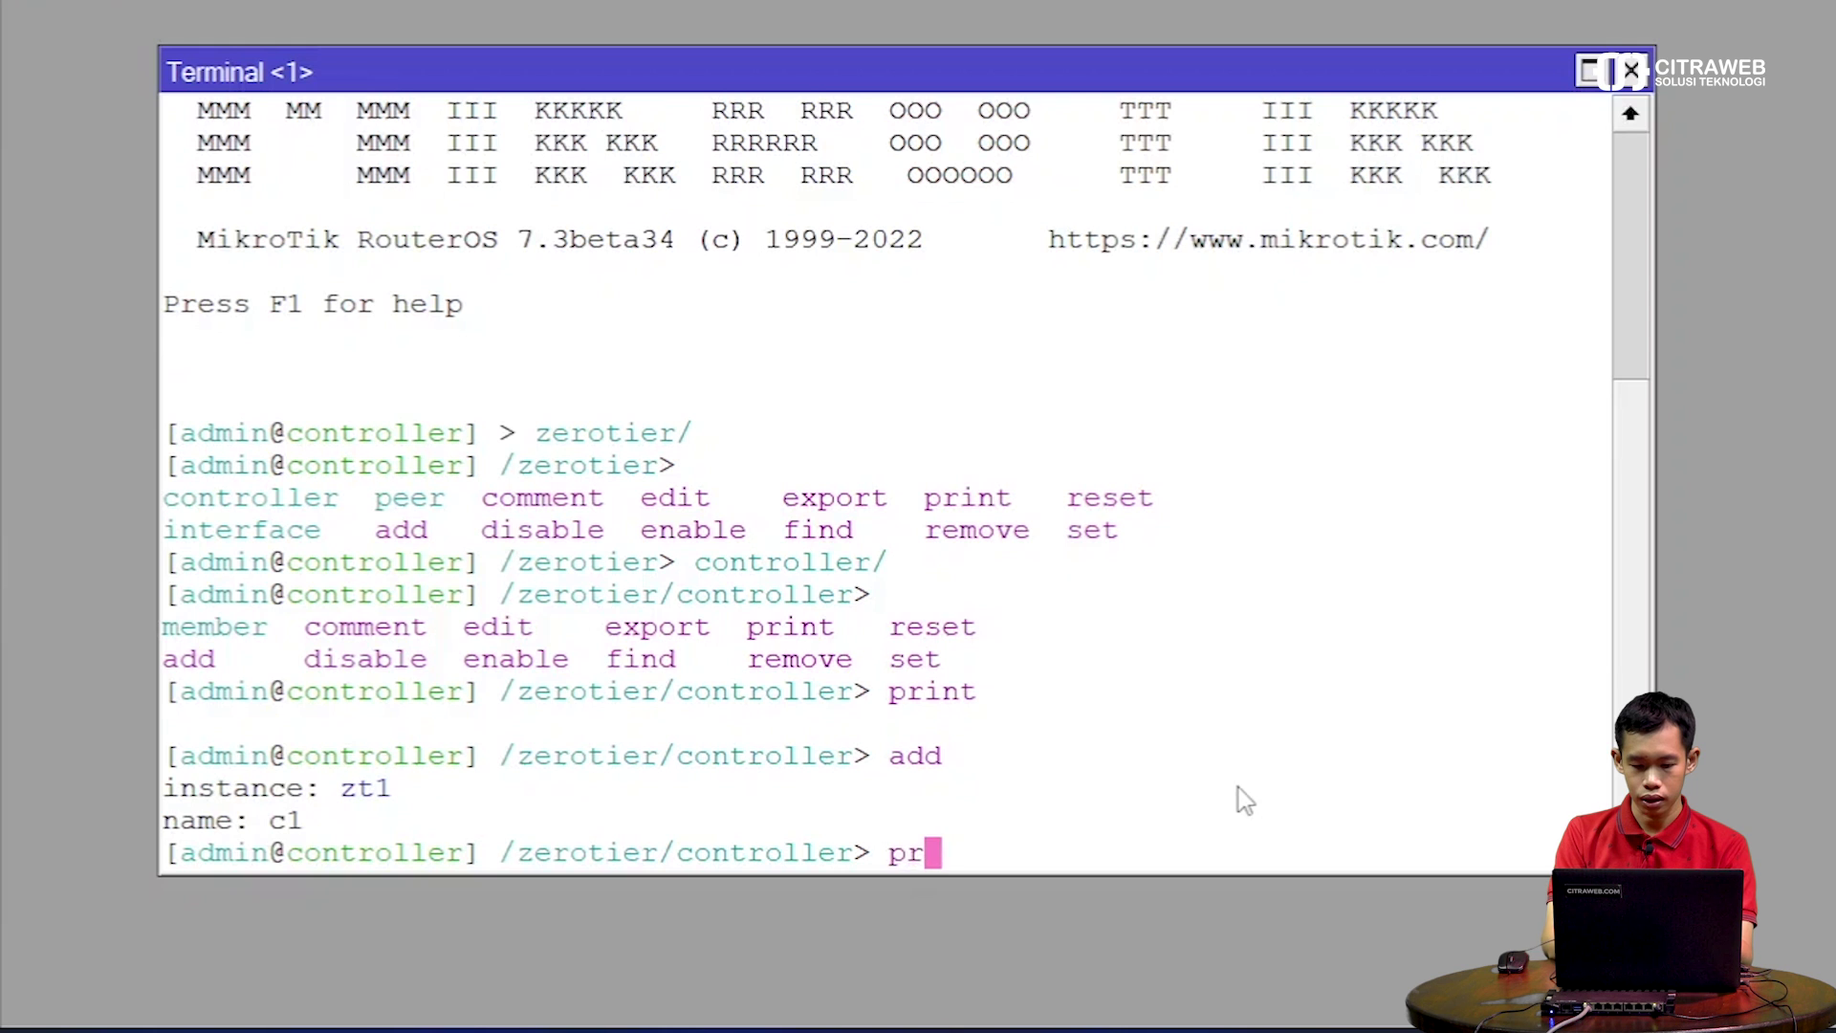
key(Return)
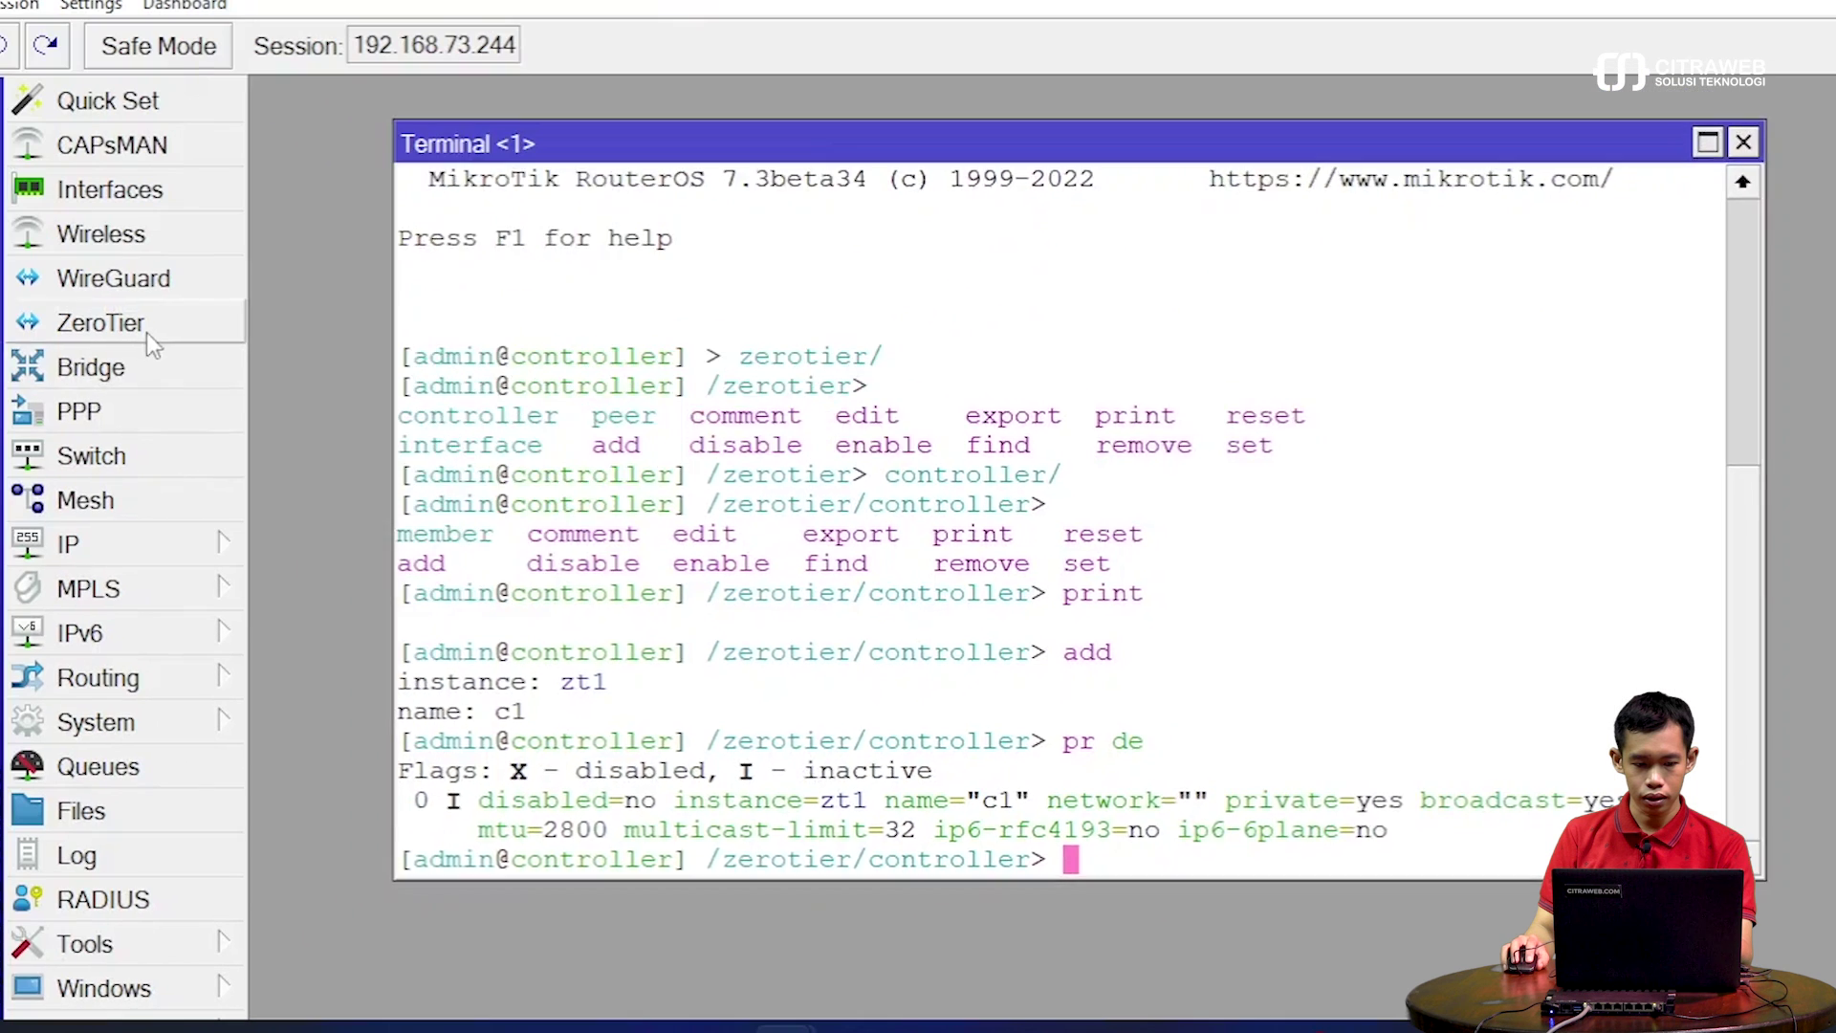
Enable the zt1 instance in the ZeroTier instance list
click(146, 325)
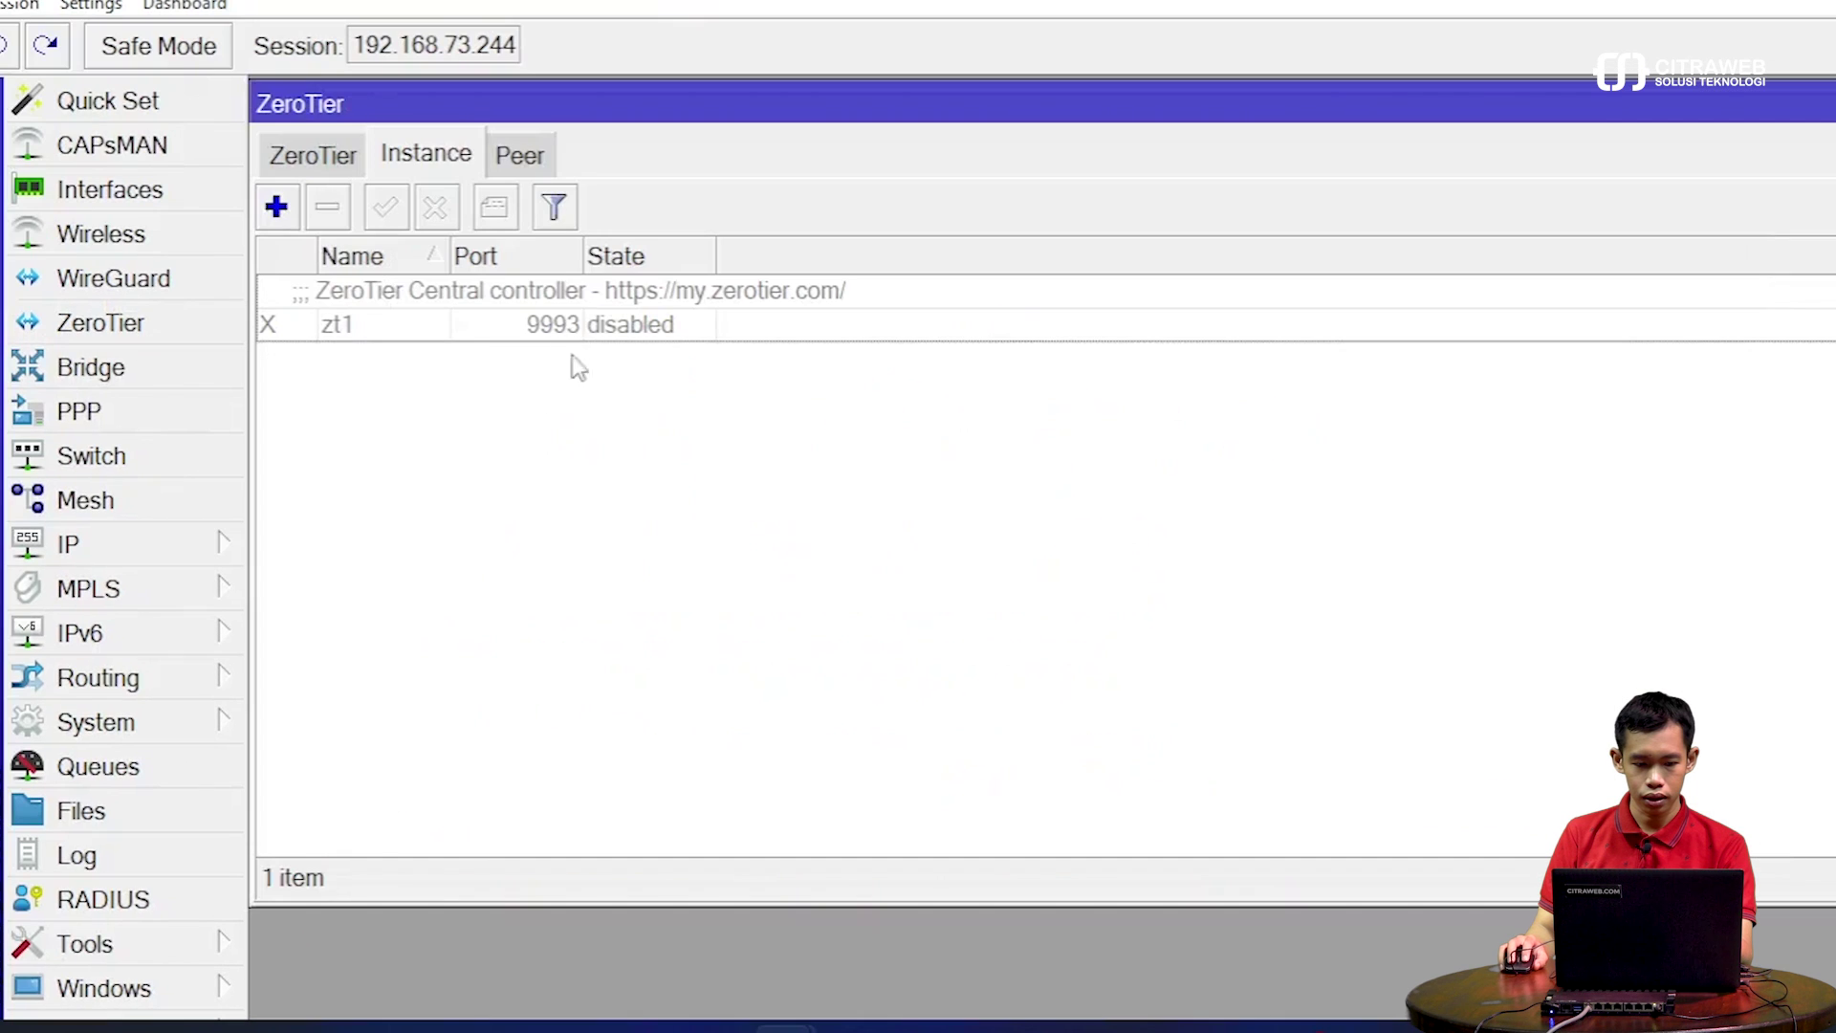
click(457, 328)
click(385, 208)
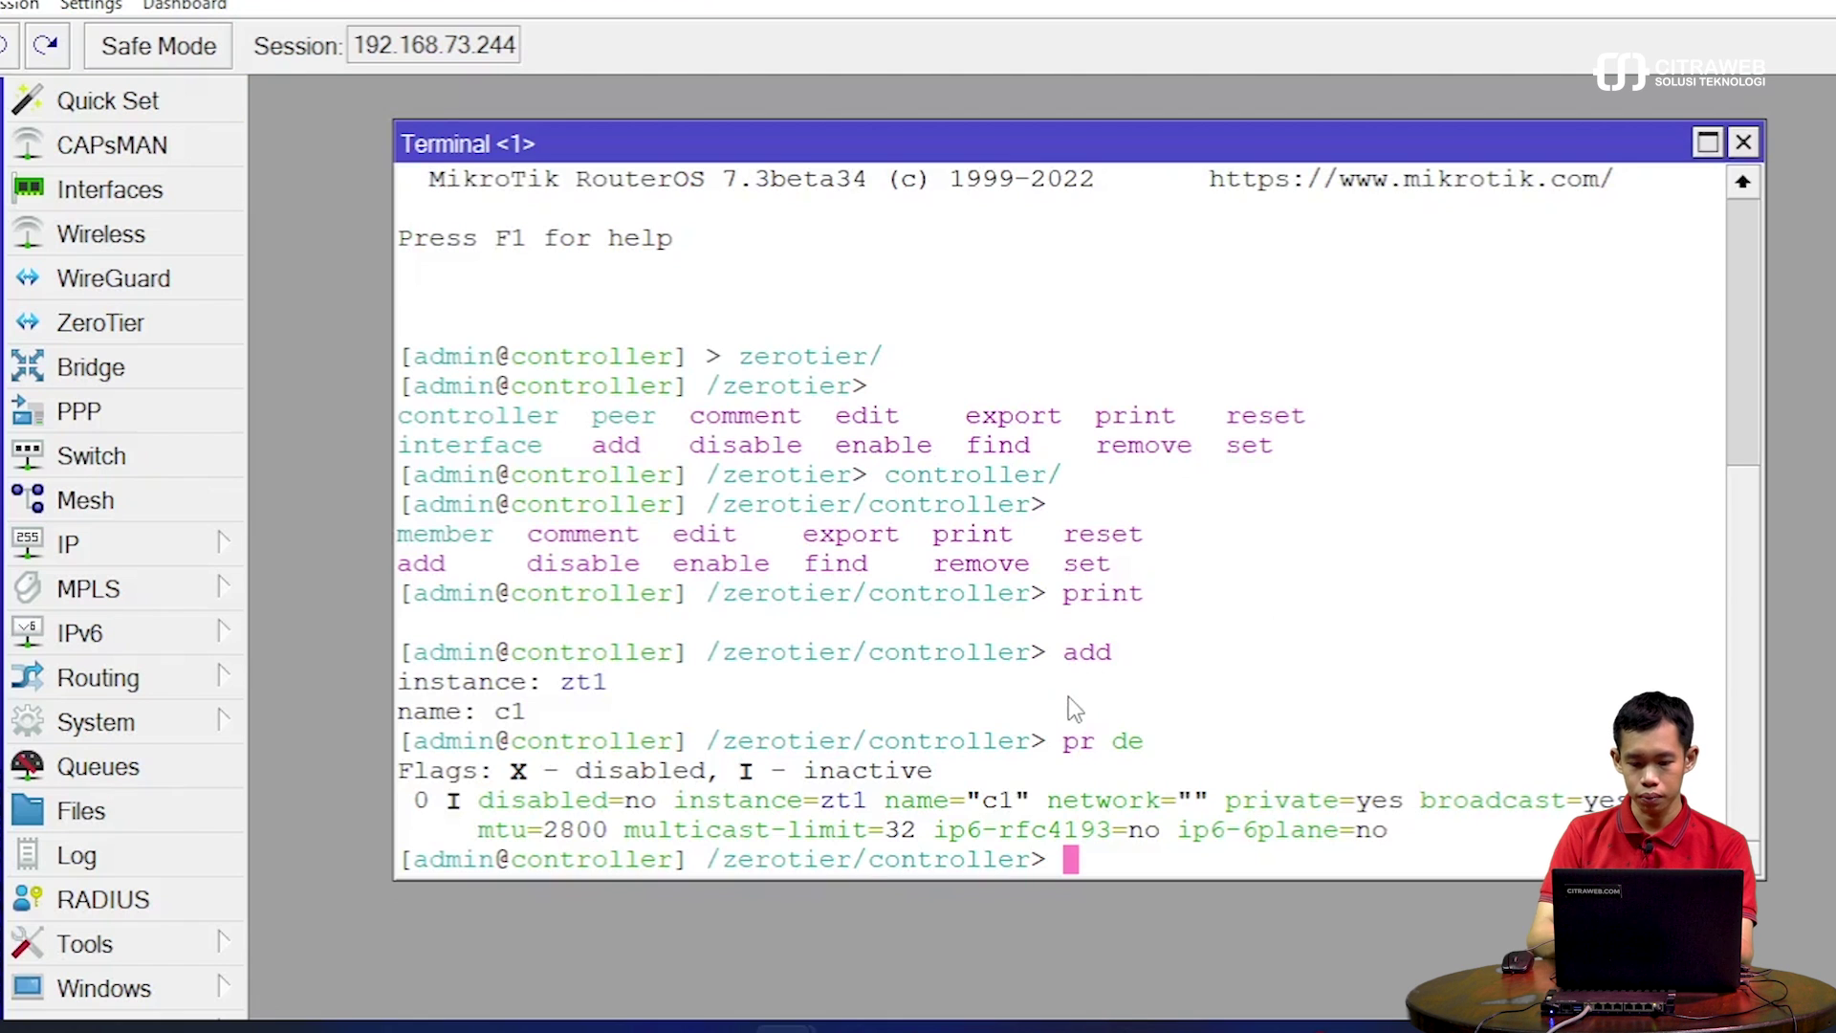
Print the controller details again with pr de and examine c1's network ID and private setting
key(Up)
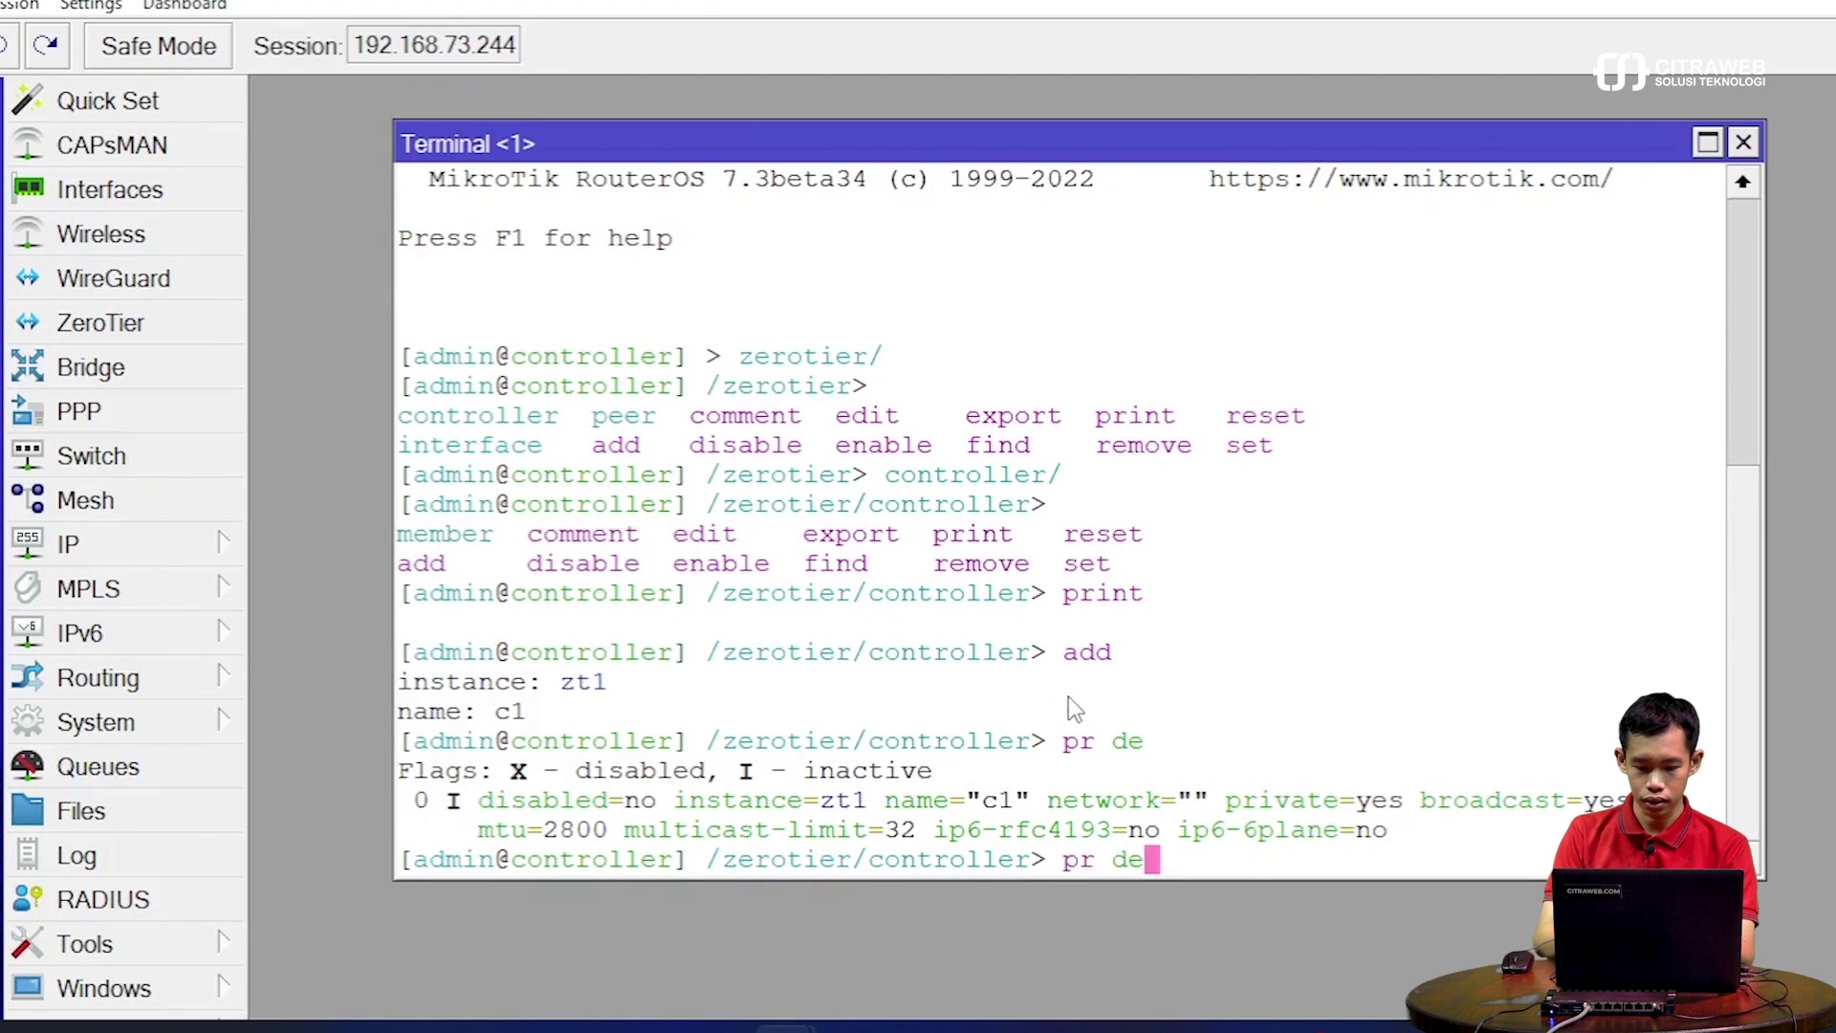
key(Return)
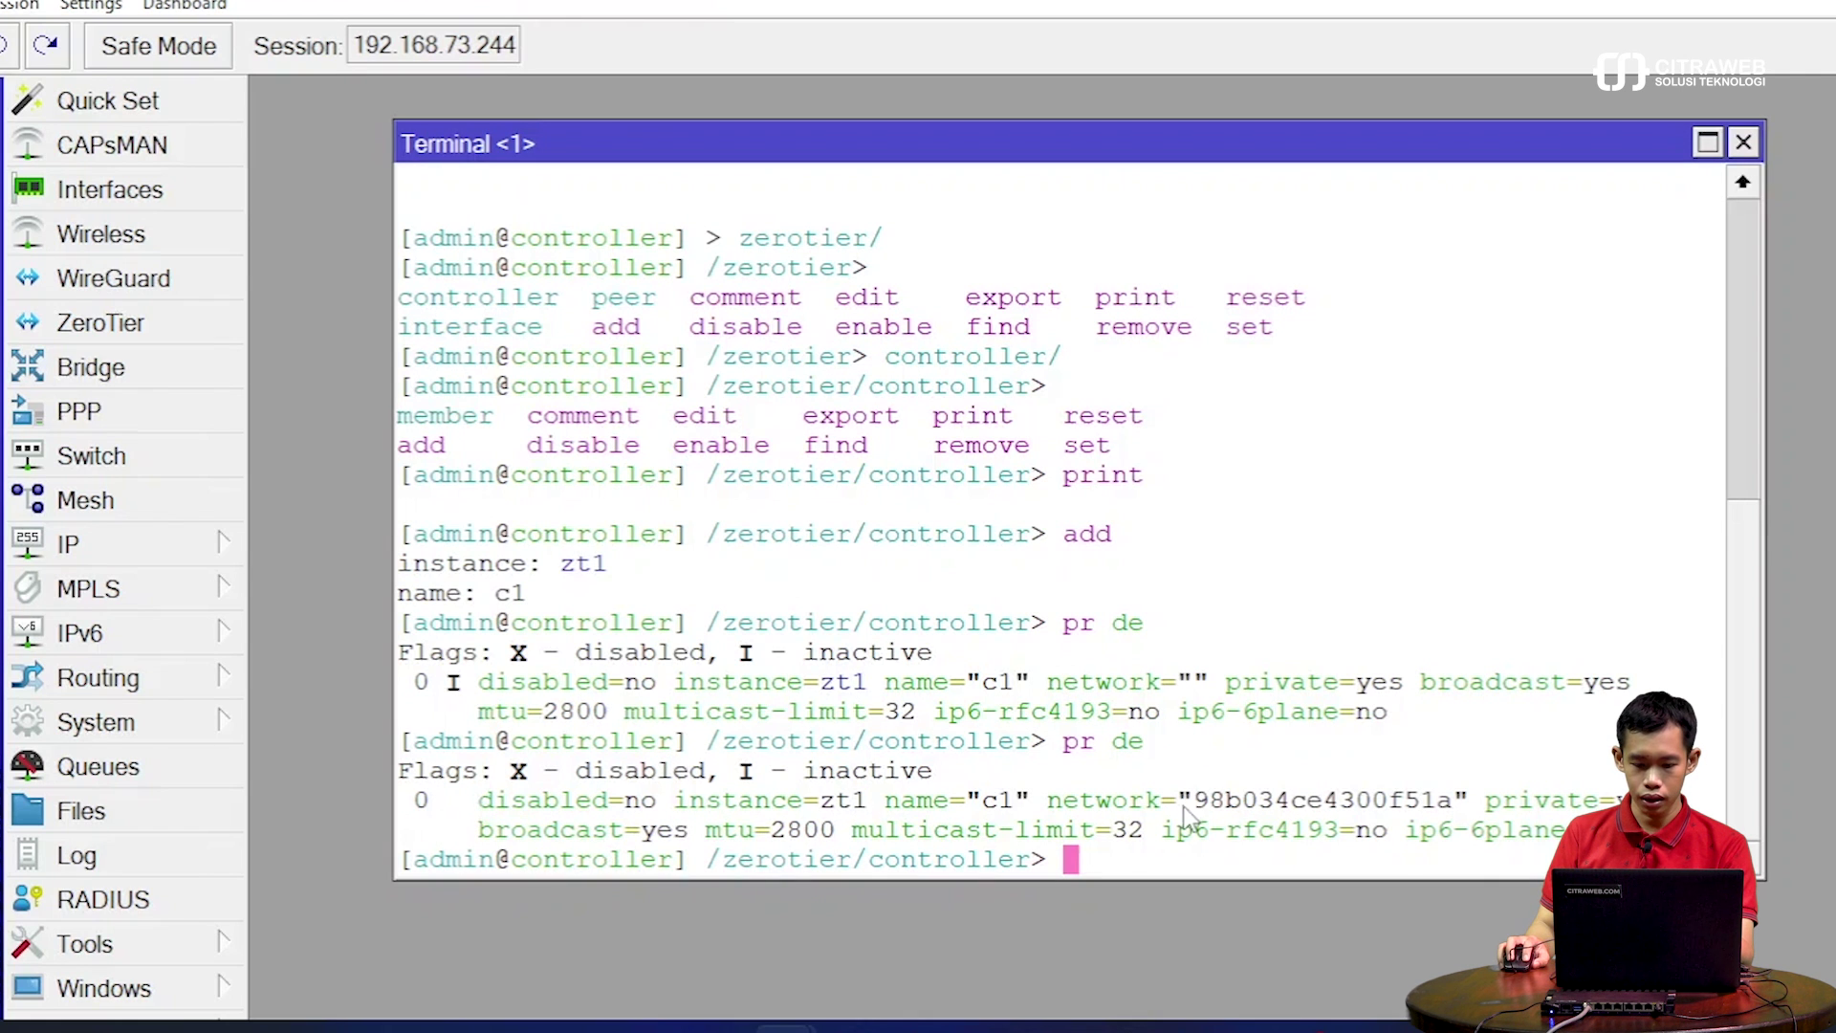
drag(1188, 809, 1446, 809)
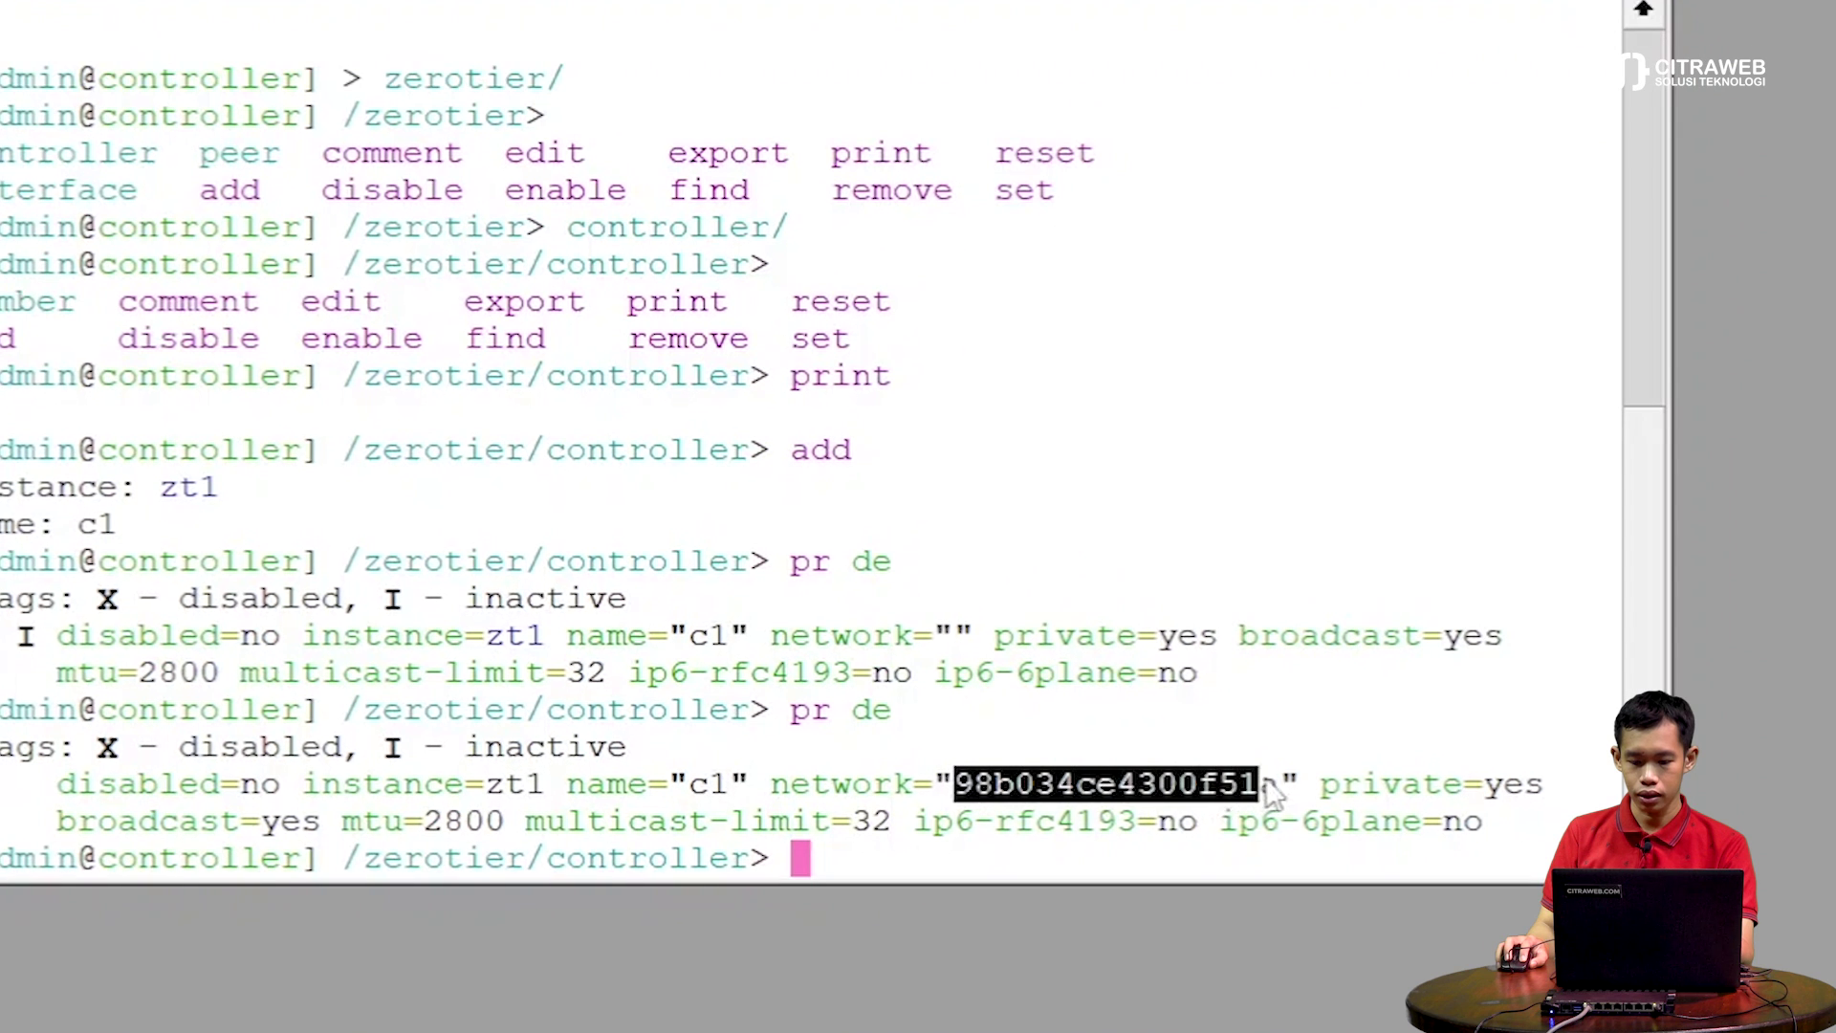
drag(1264, 780, 1282, 780)
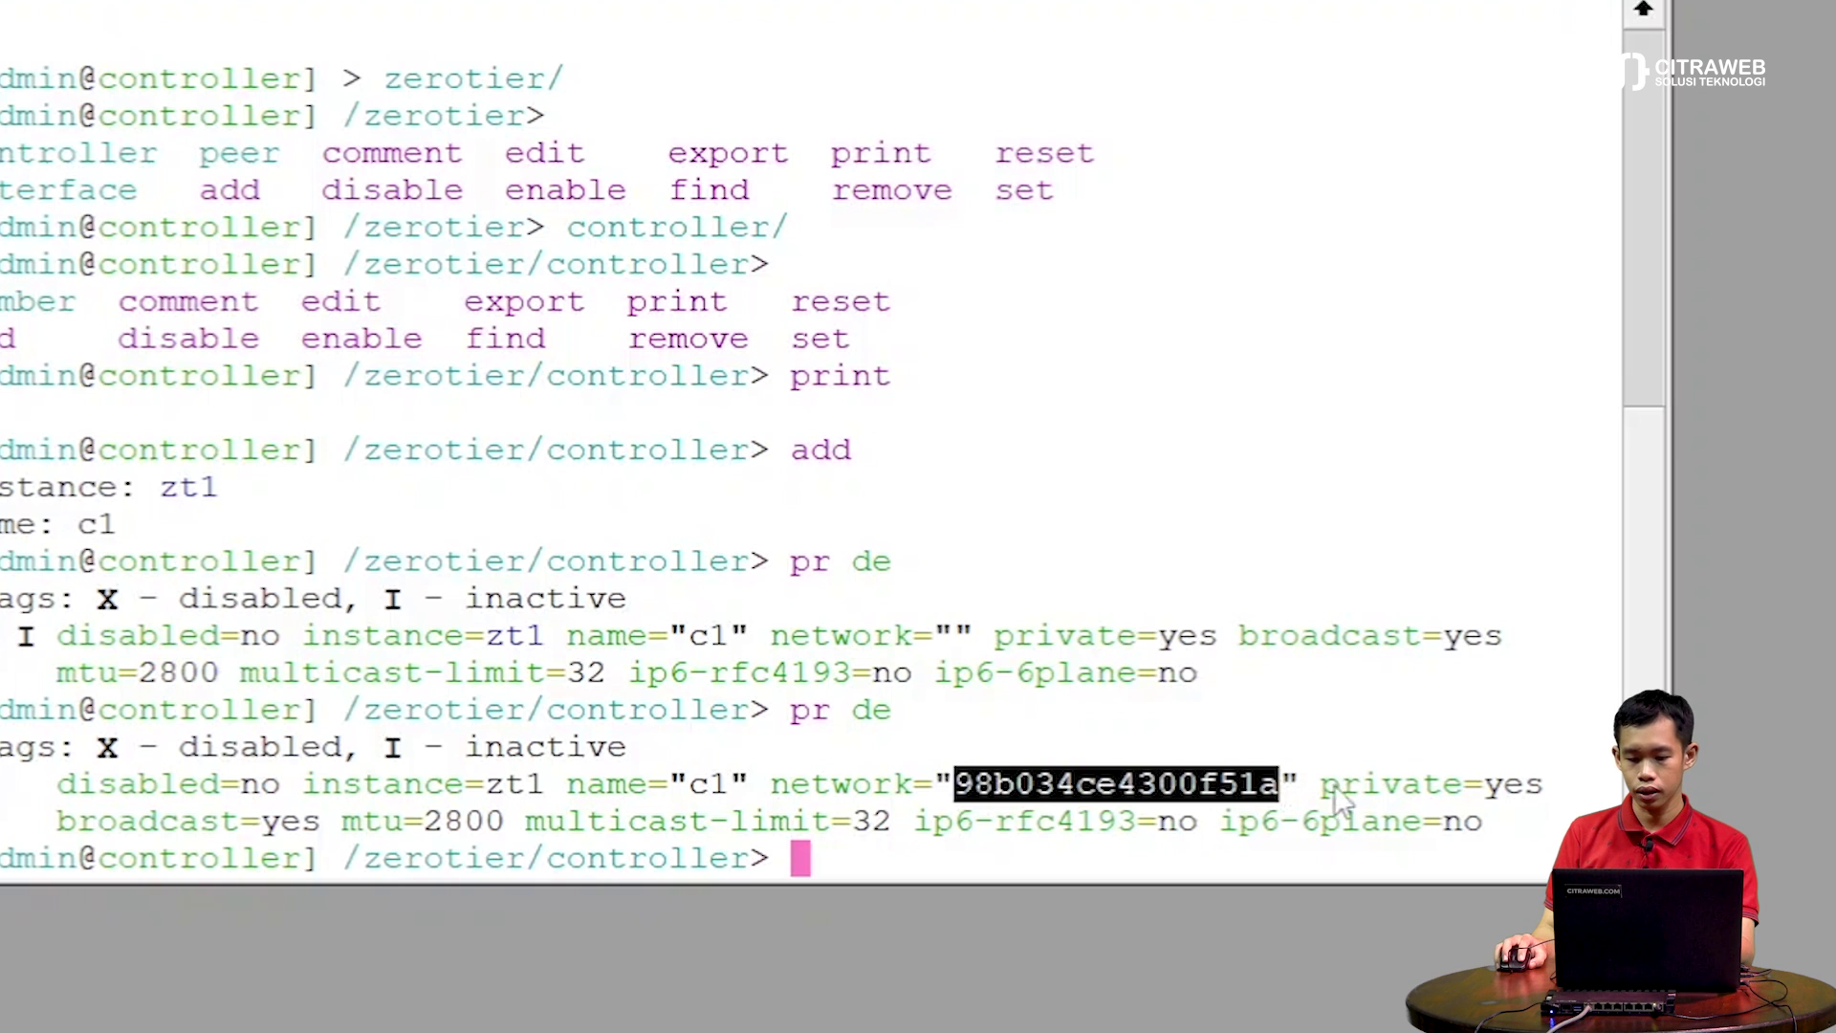
click(1330, 788)
drag(1327, 788, 1545, 786)
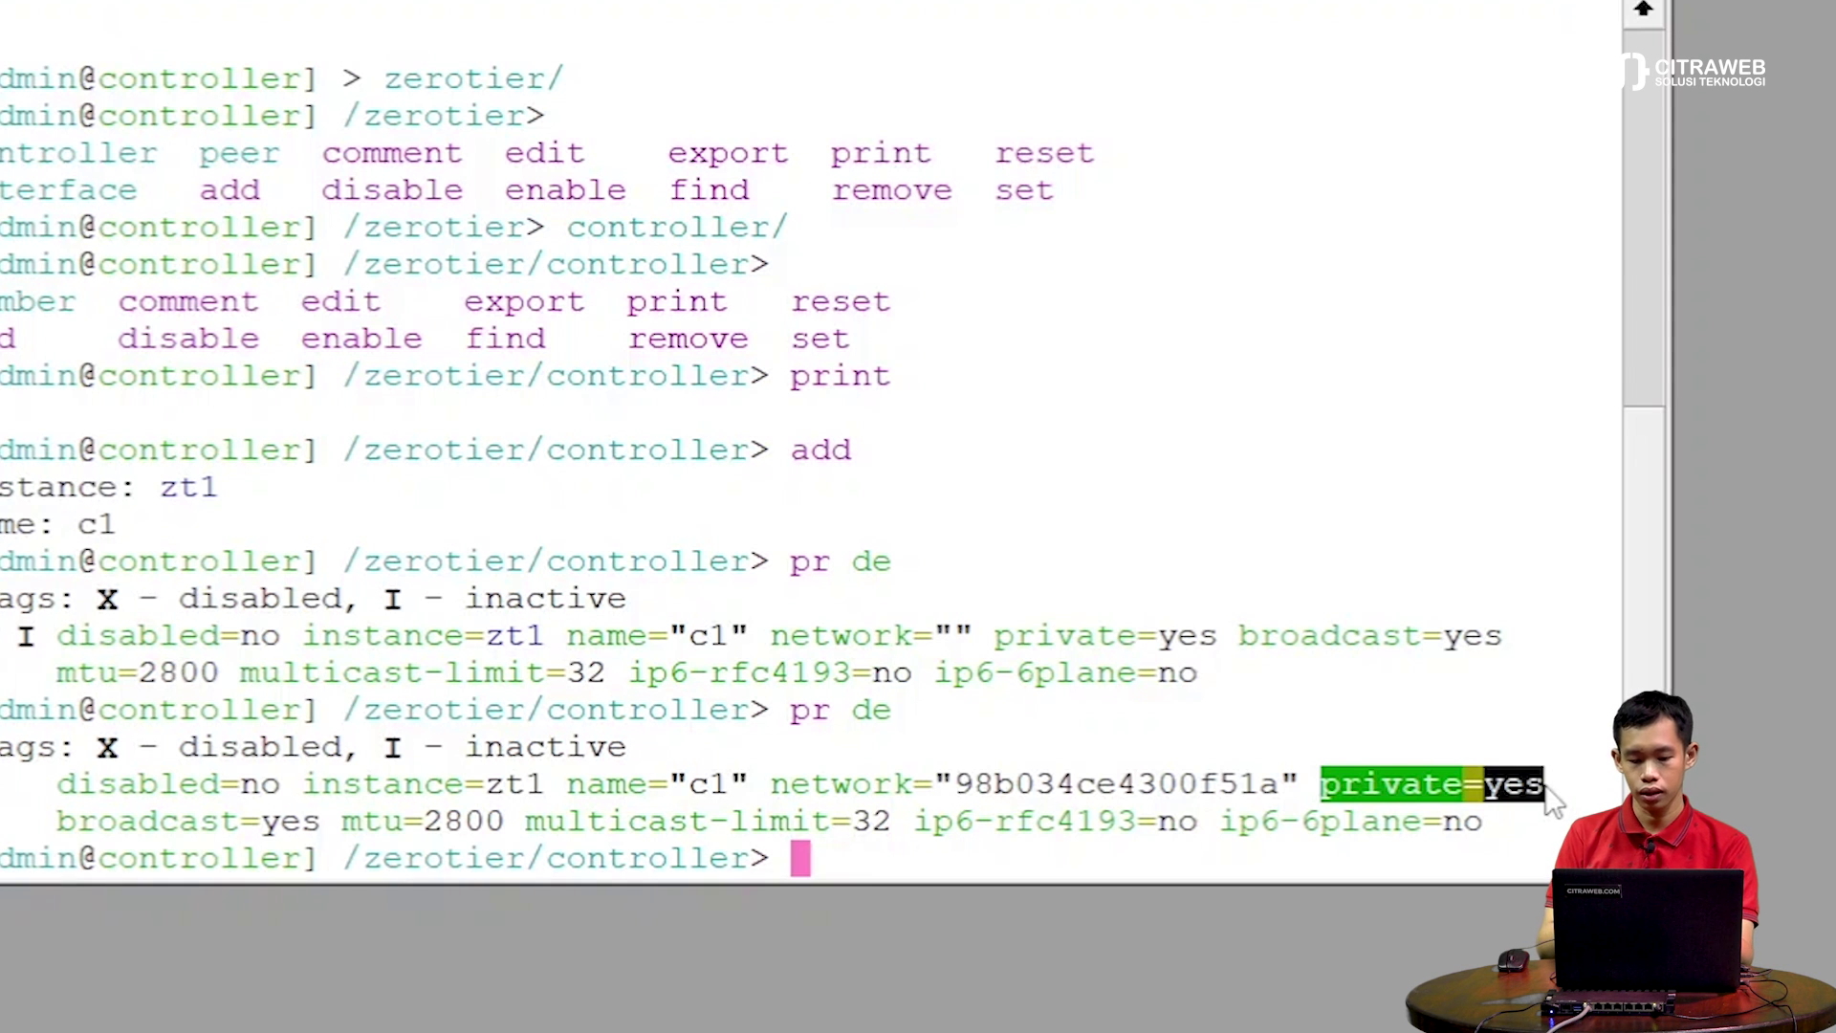
List the settable controller parameters and set controller entry 0's ip-range to 172.16.1.1-172.16.1.254
key(Tab)
key(Tab)
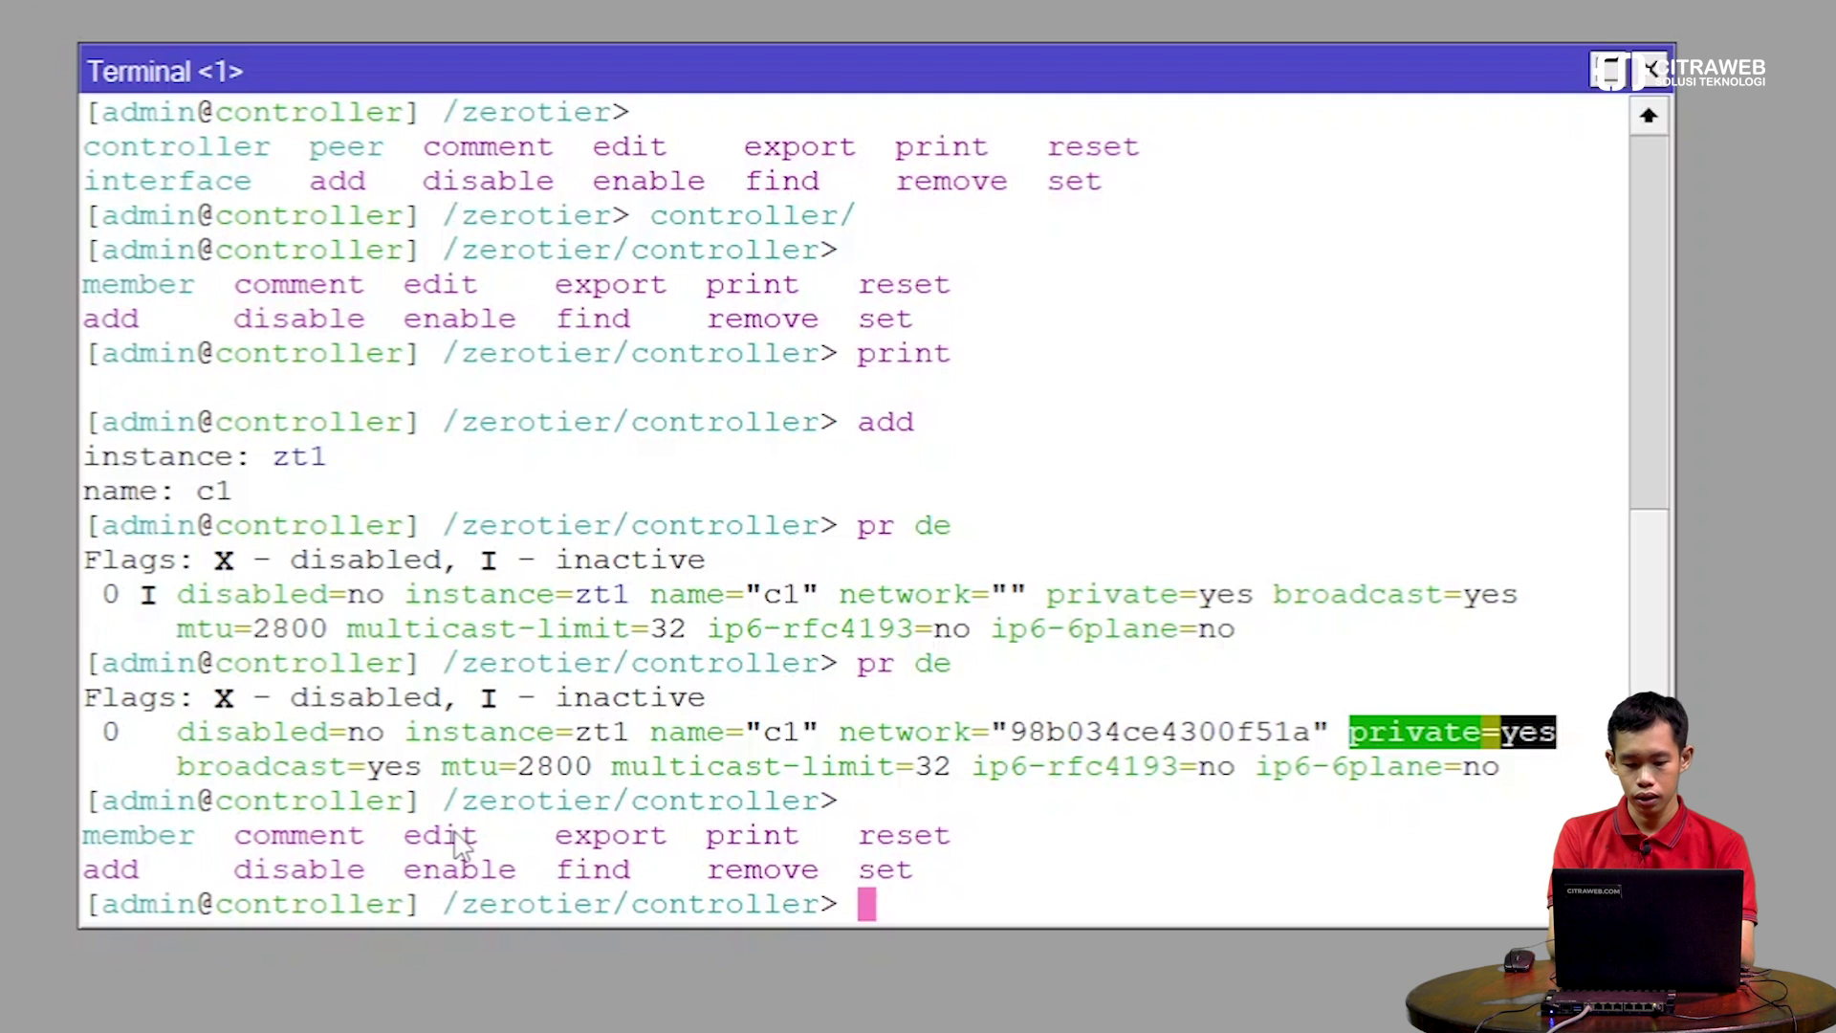
text(set 0)
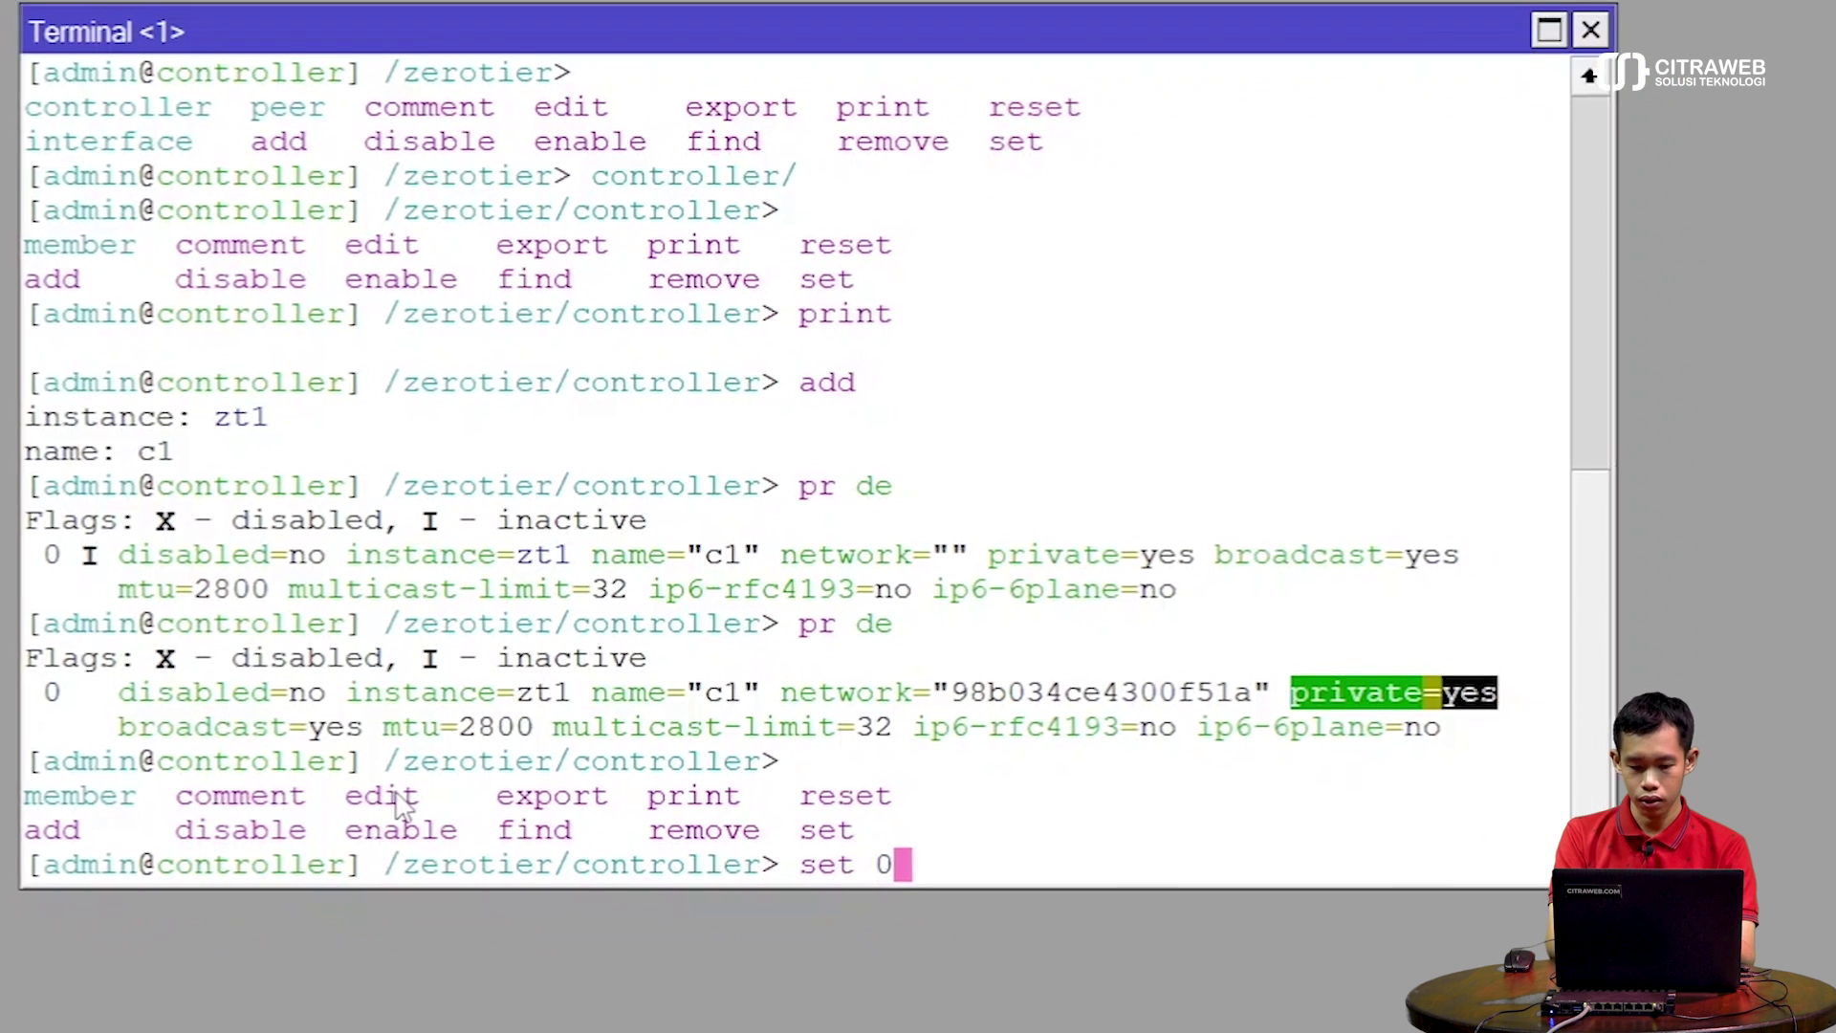
key(Tab)
key(Tab)
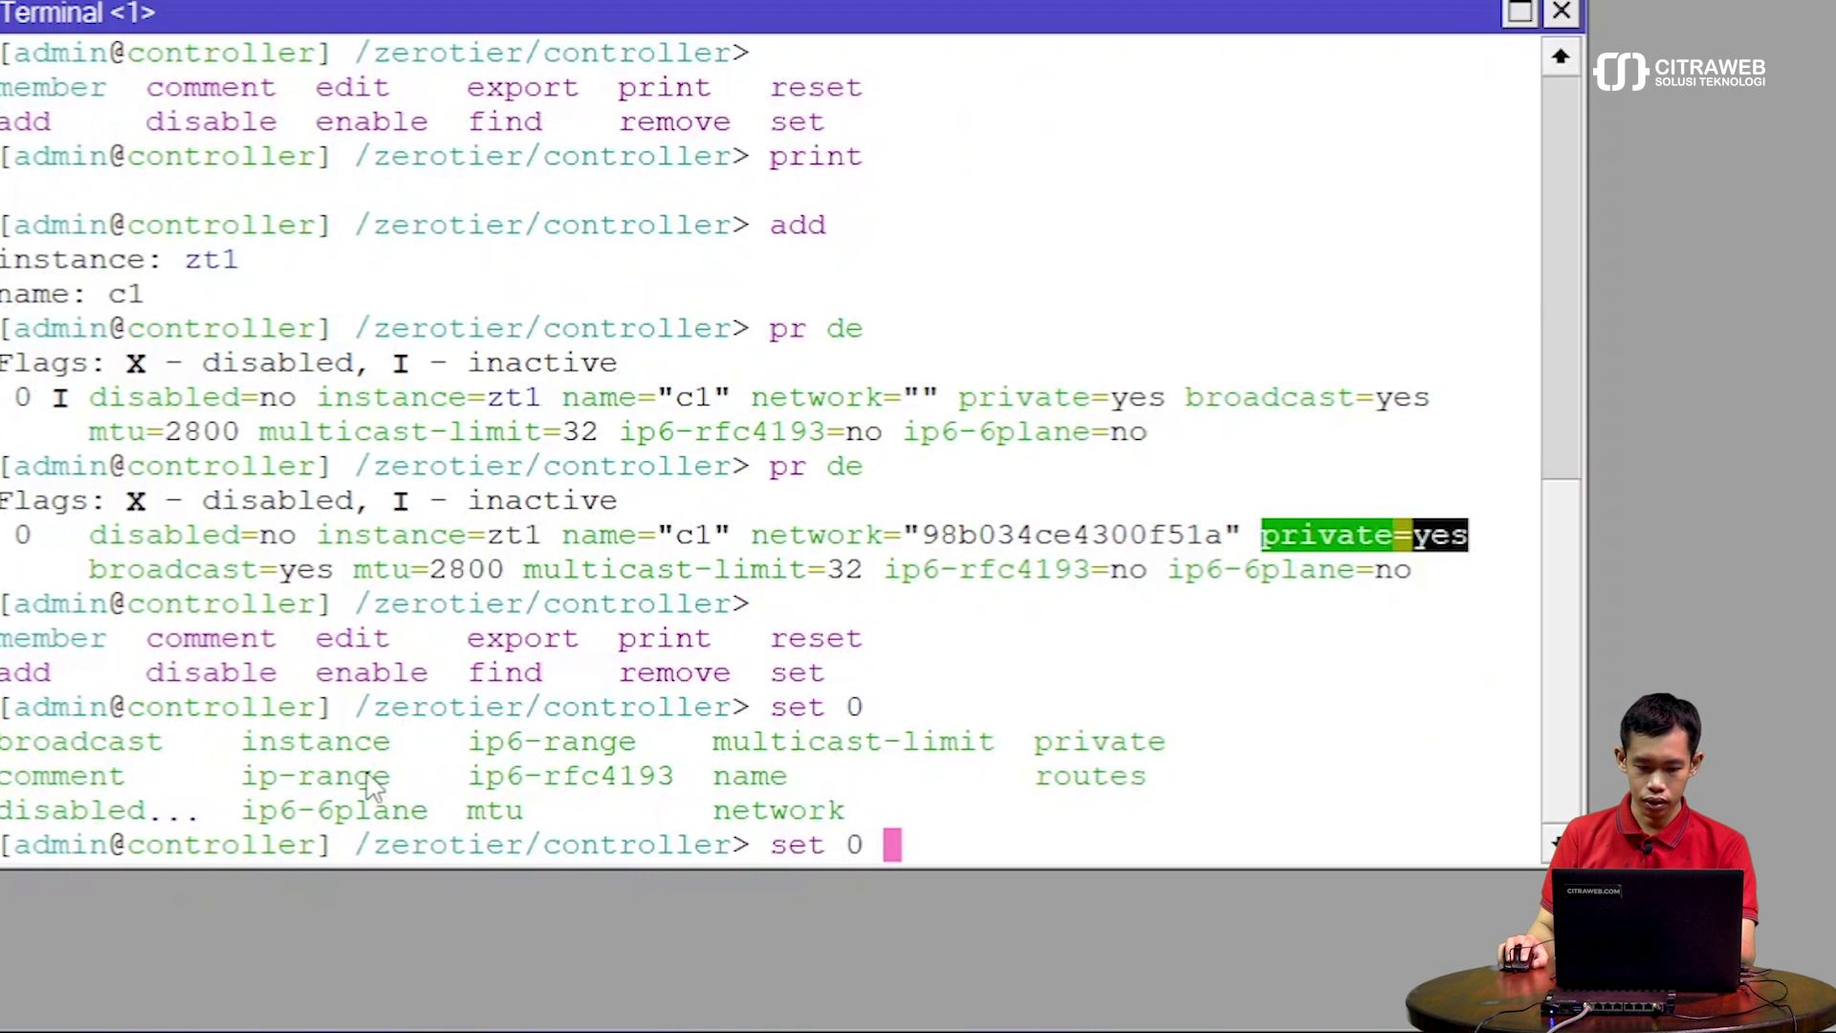
drag(245, 778, 389, 779)
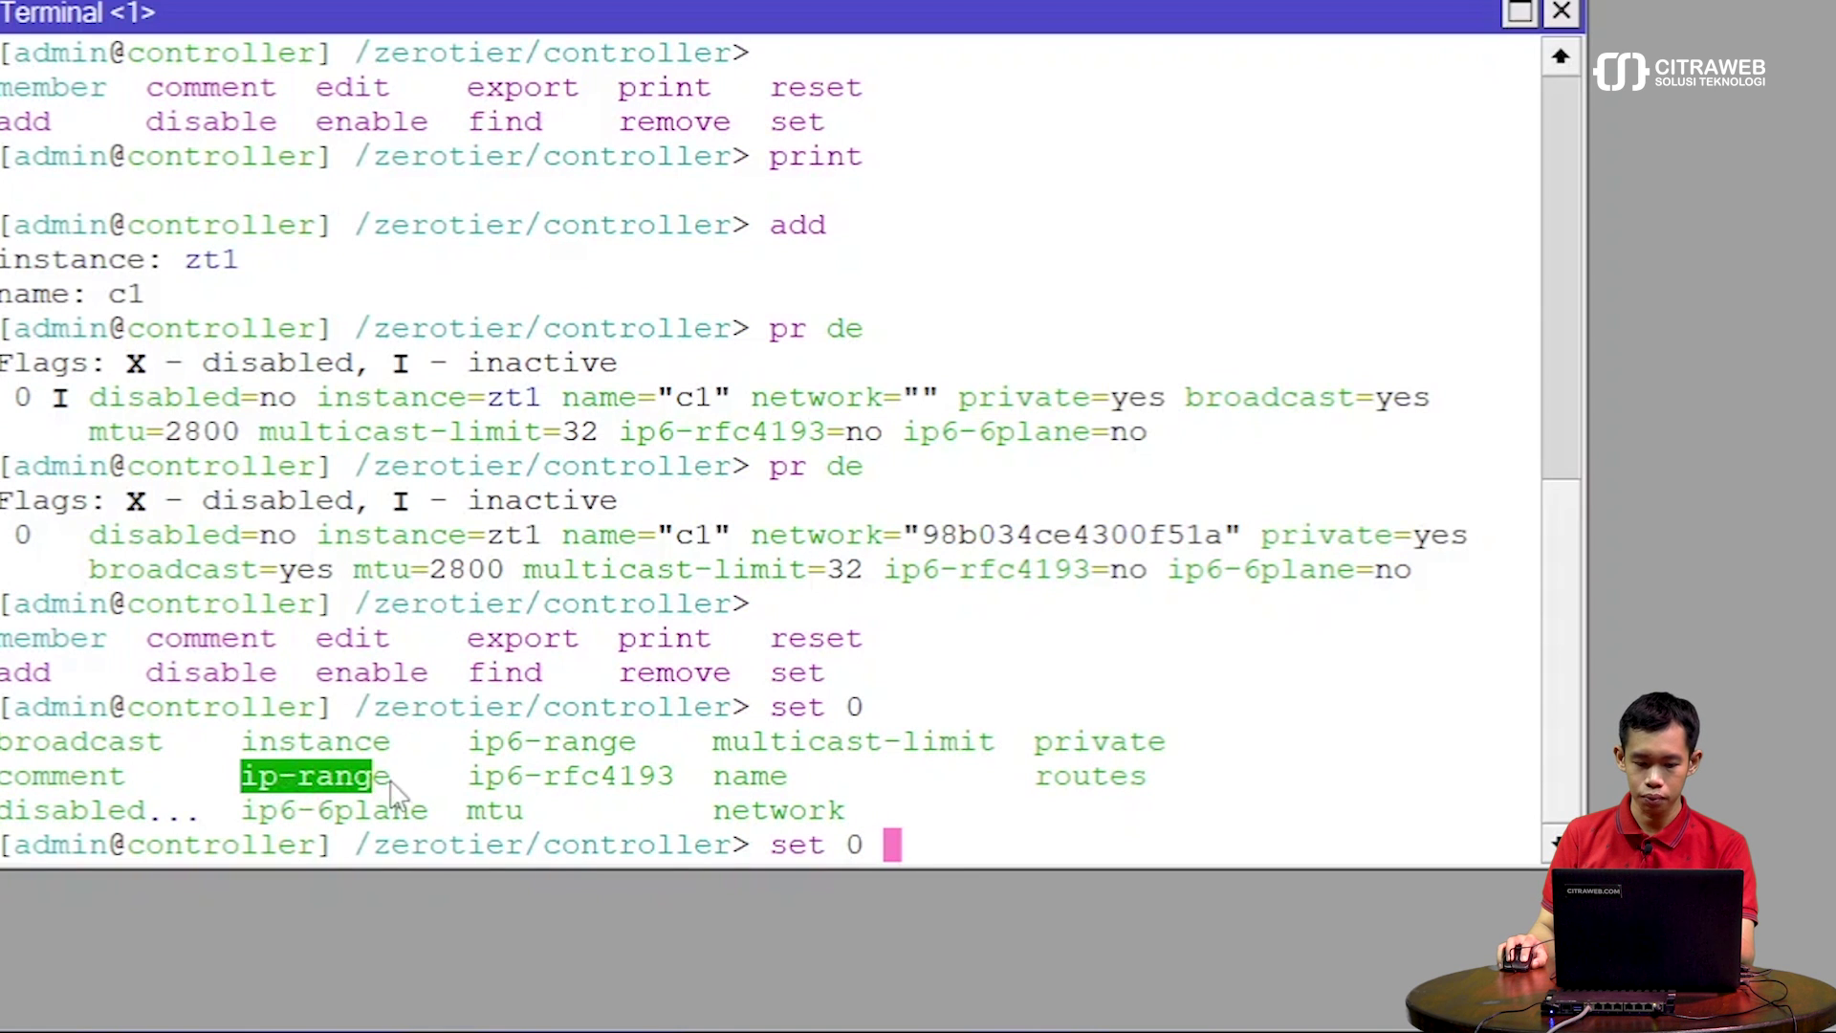
click(1009, 816)
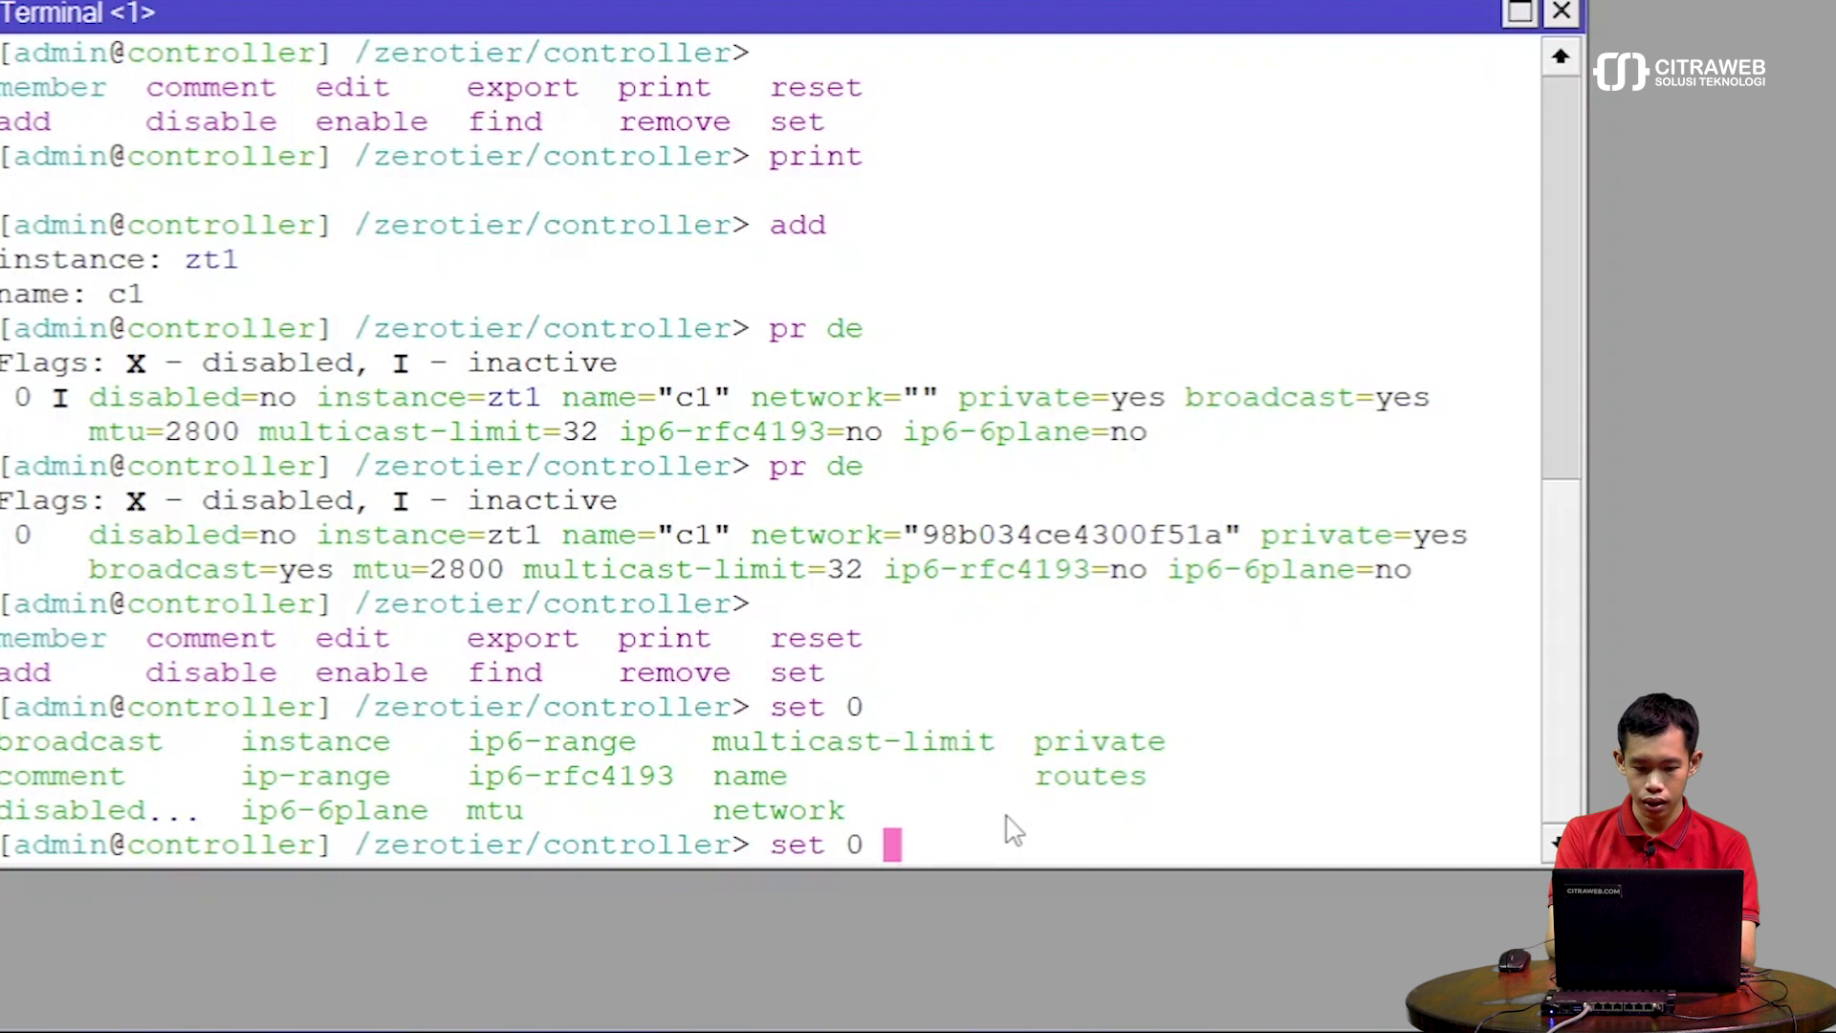
text(ip-r)
key(Tab)
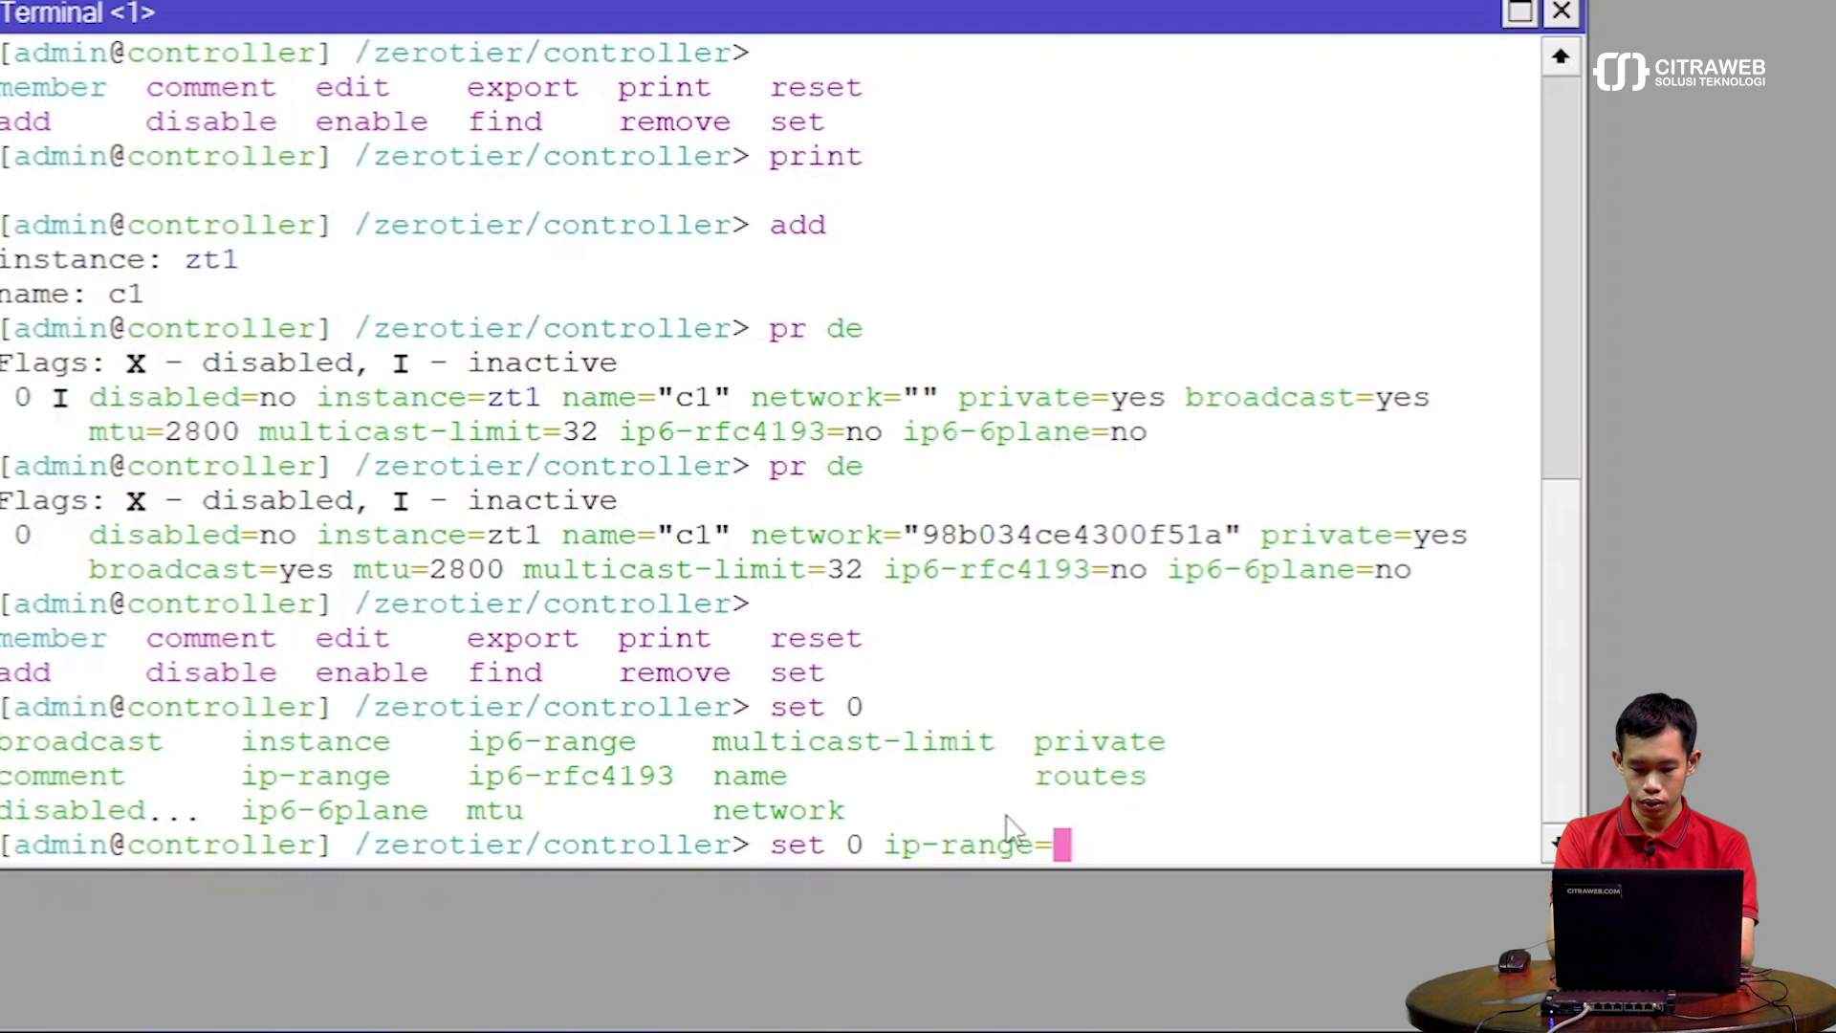
text(172.16)
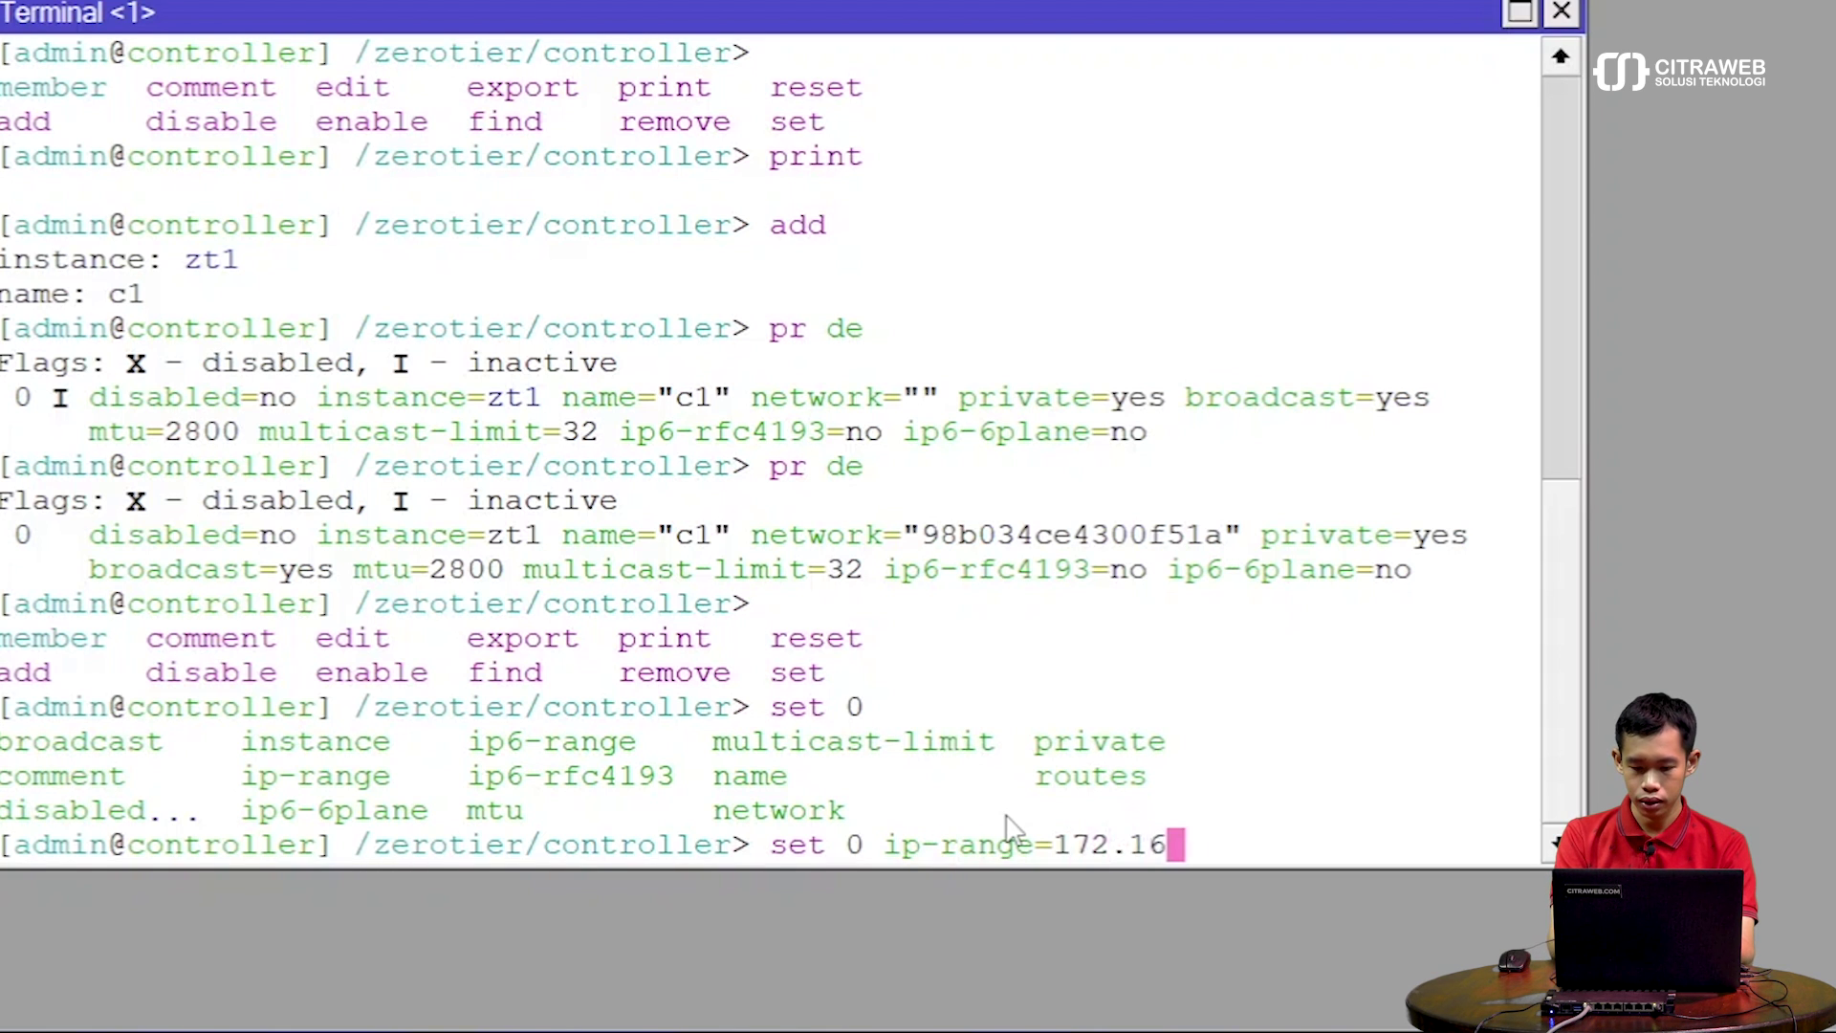
text(.1.1-)
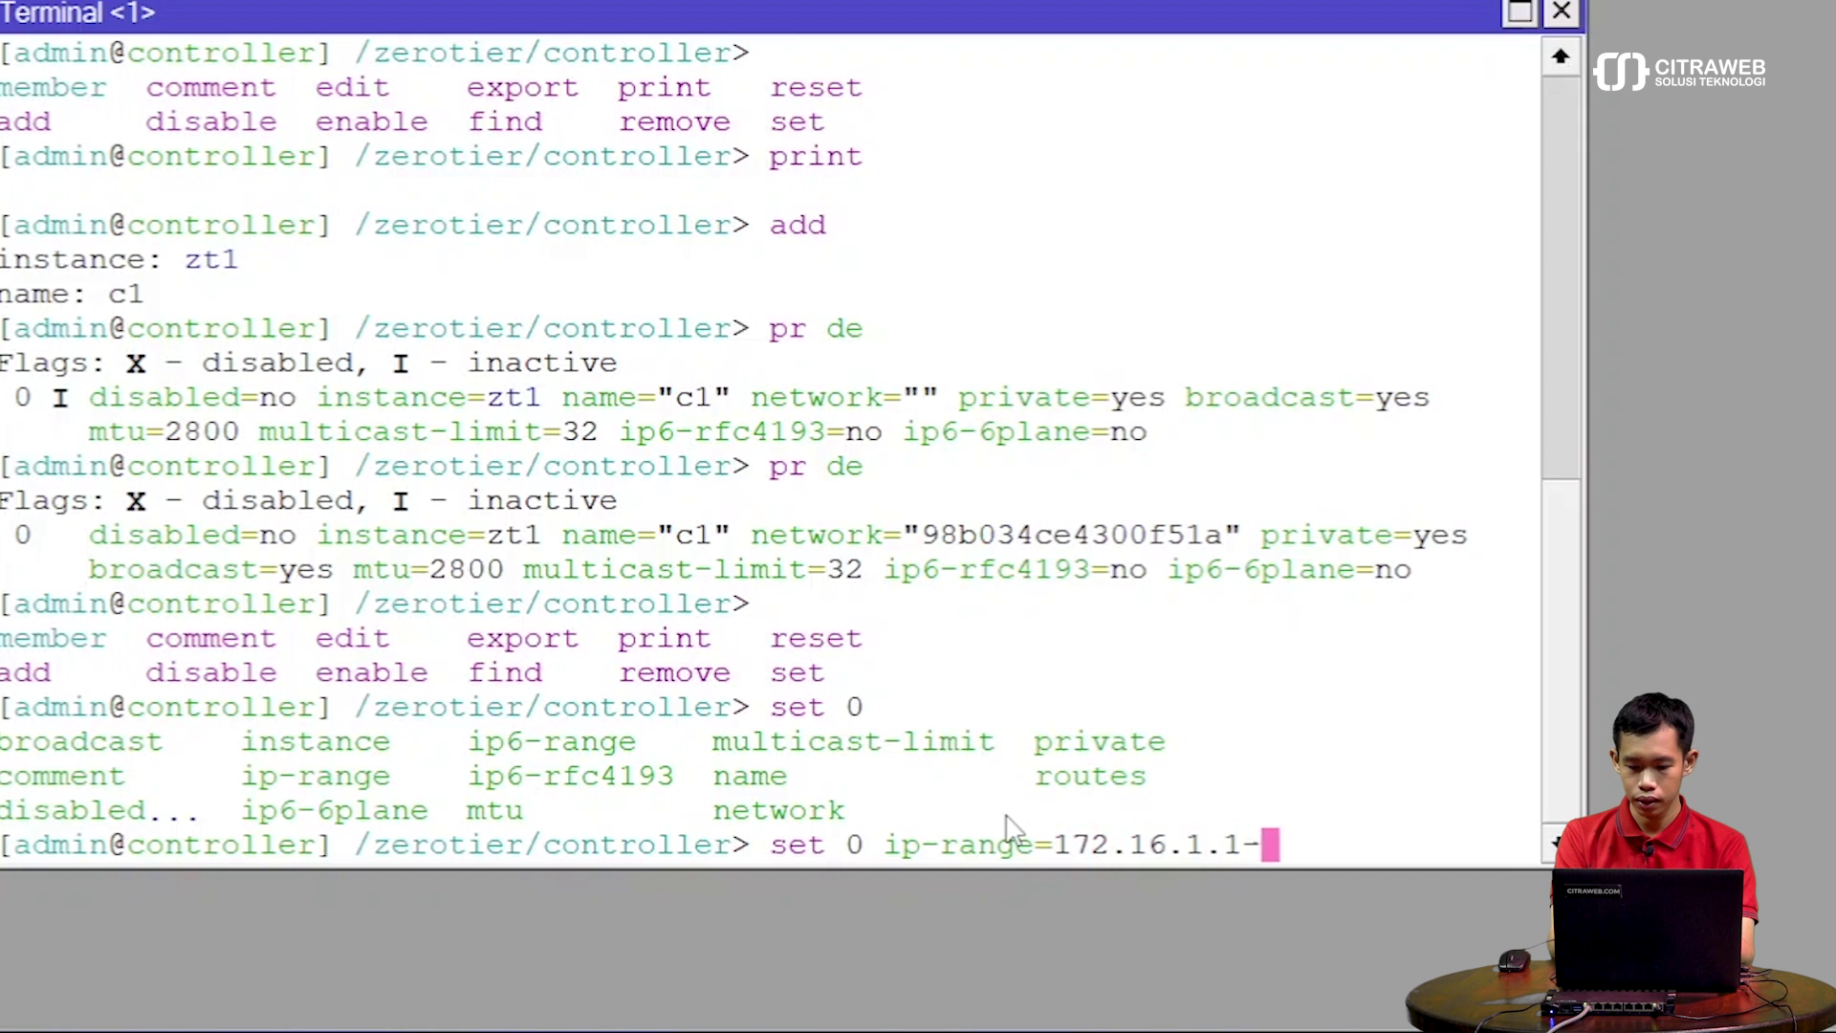
text(172.16.)
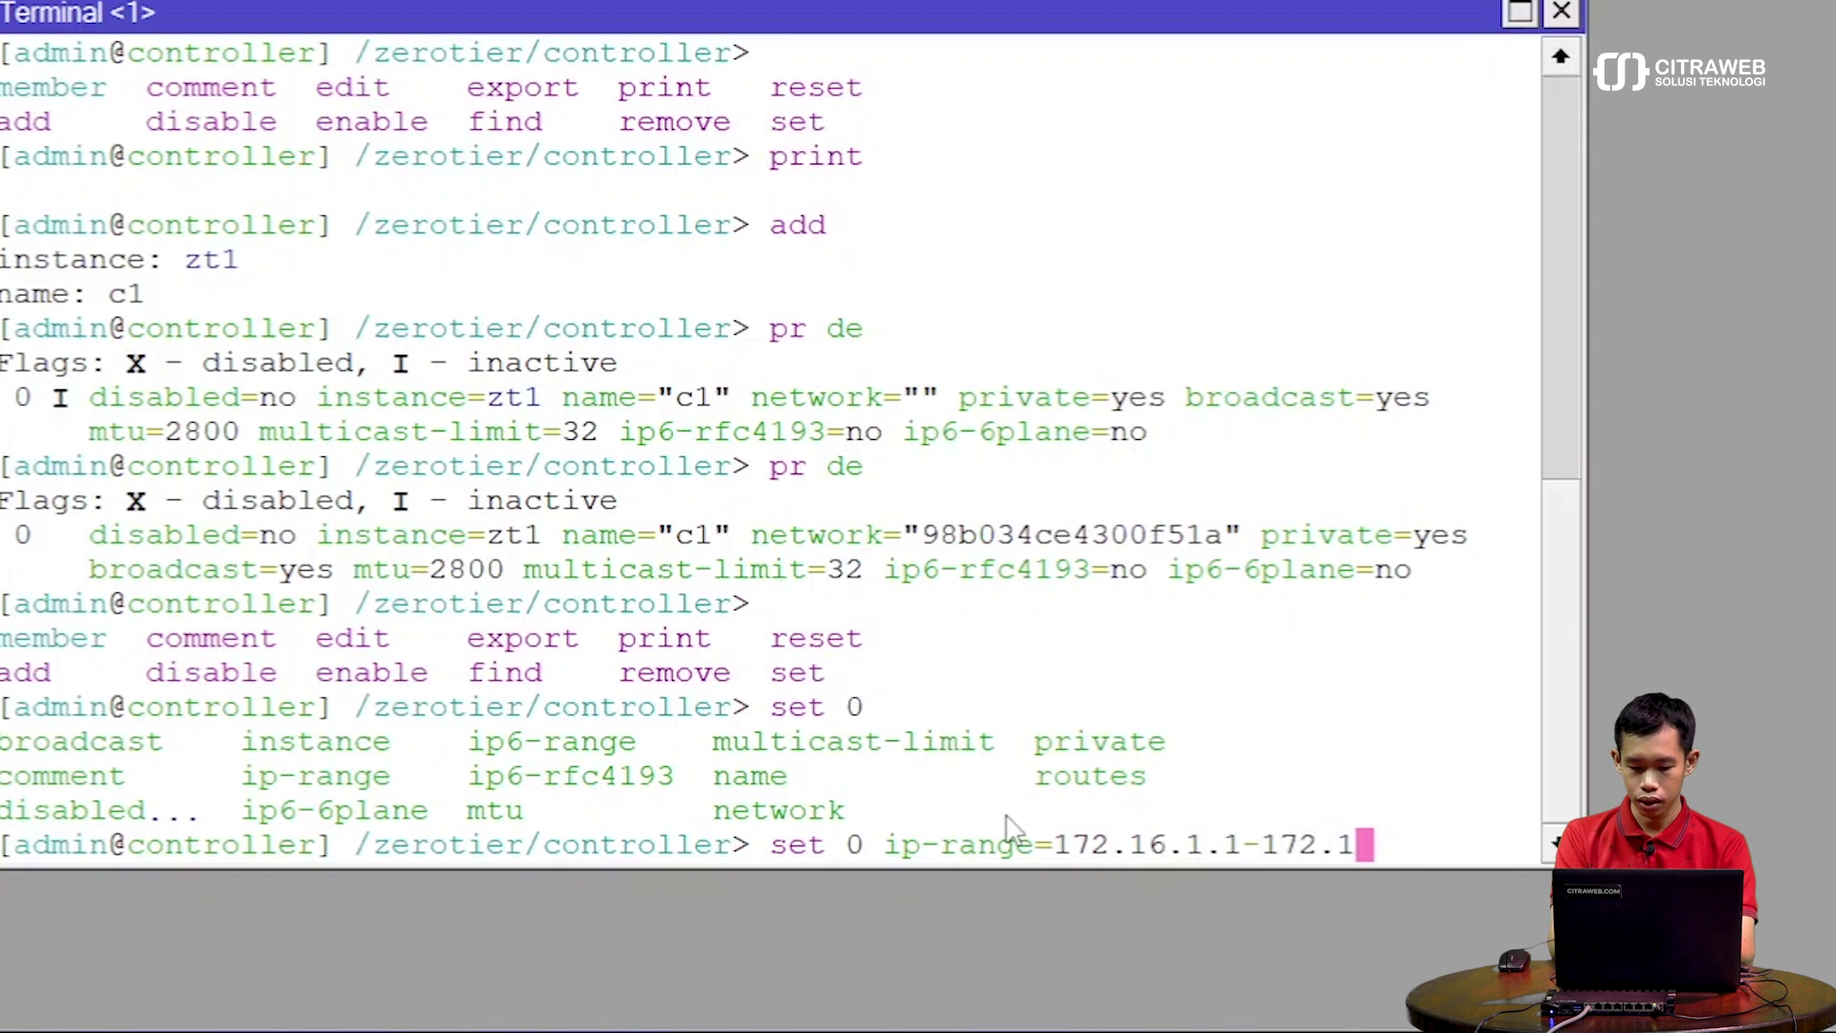
text(1.254)
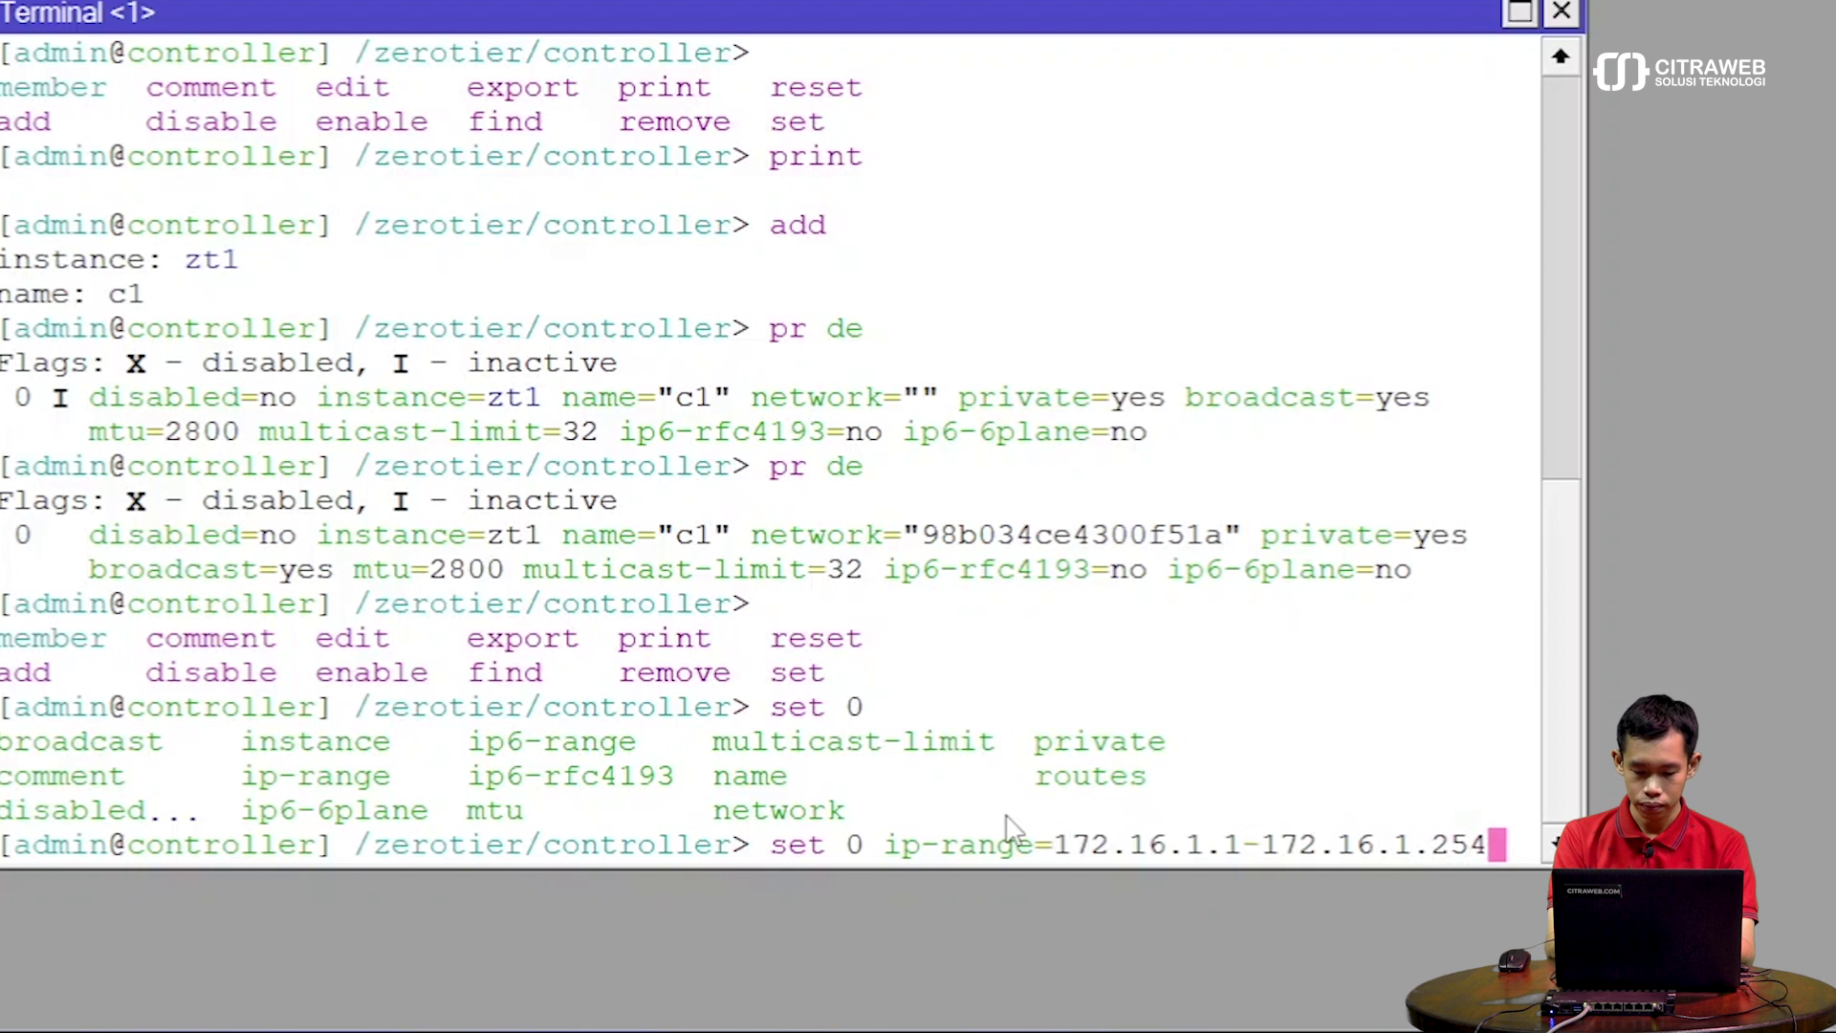
key(Return)
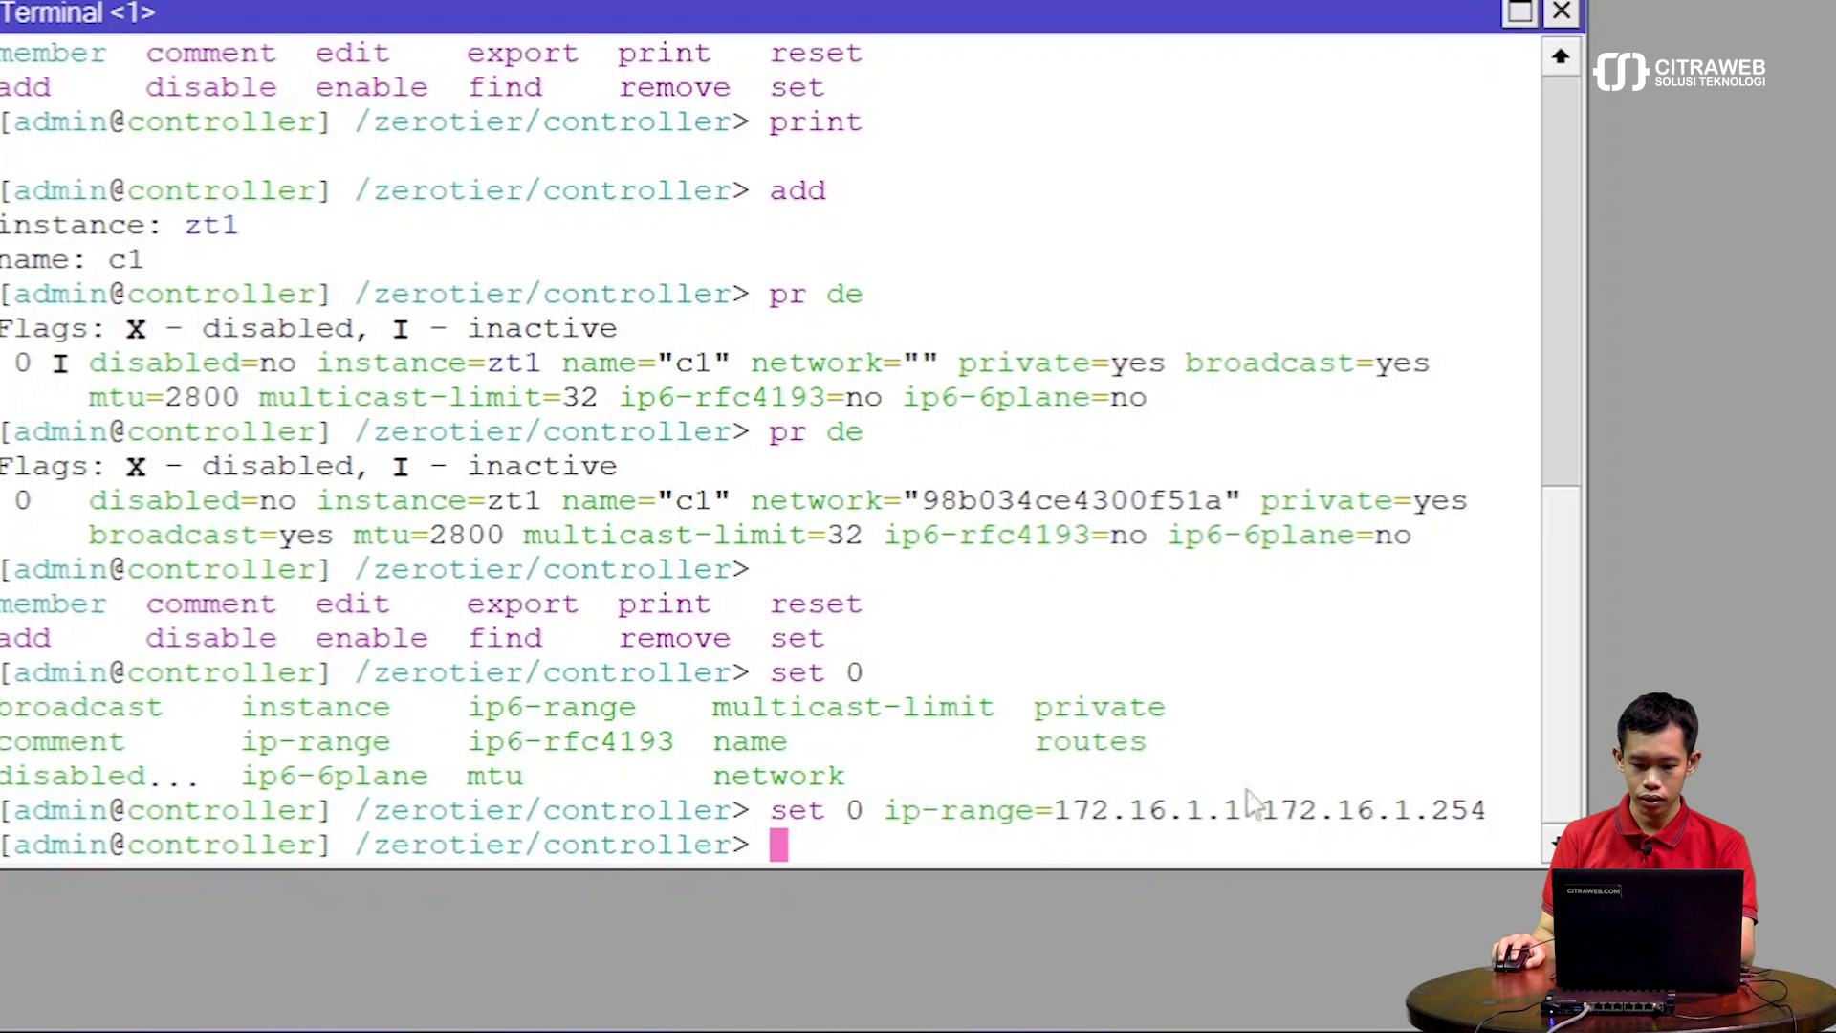
Set controller entry 0's routes to 172.16.1.0/24
text(set 0 routes=)
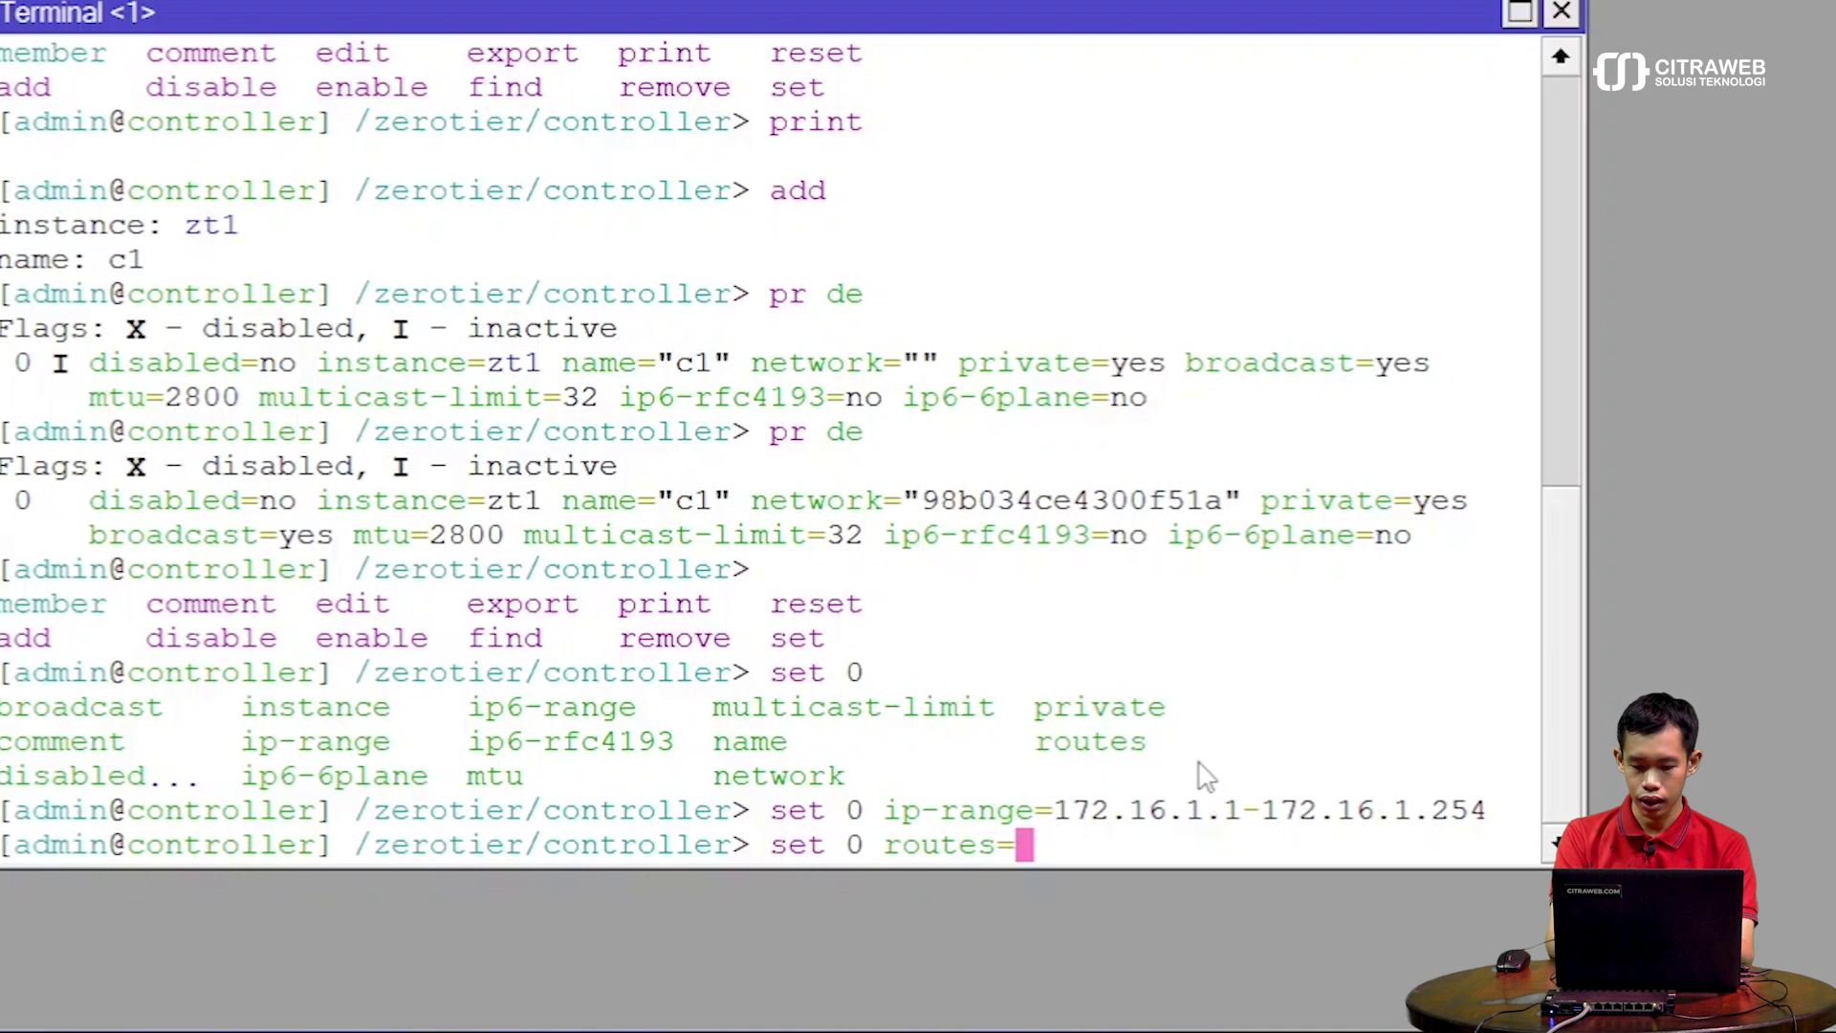
text(172.16.1.0/24)
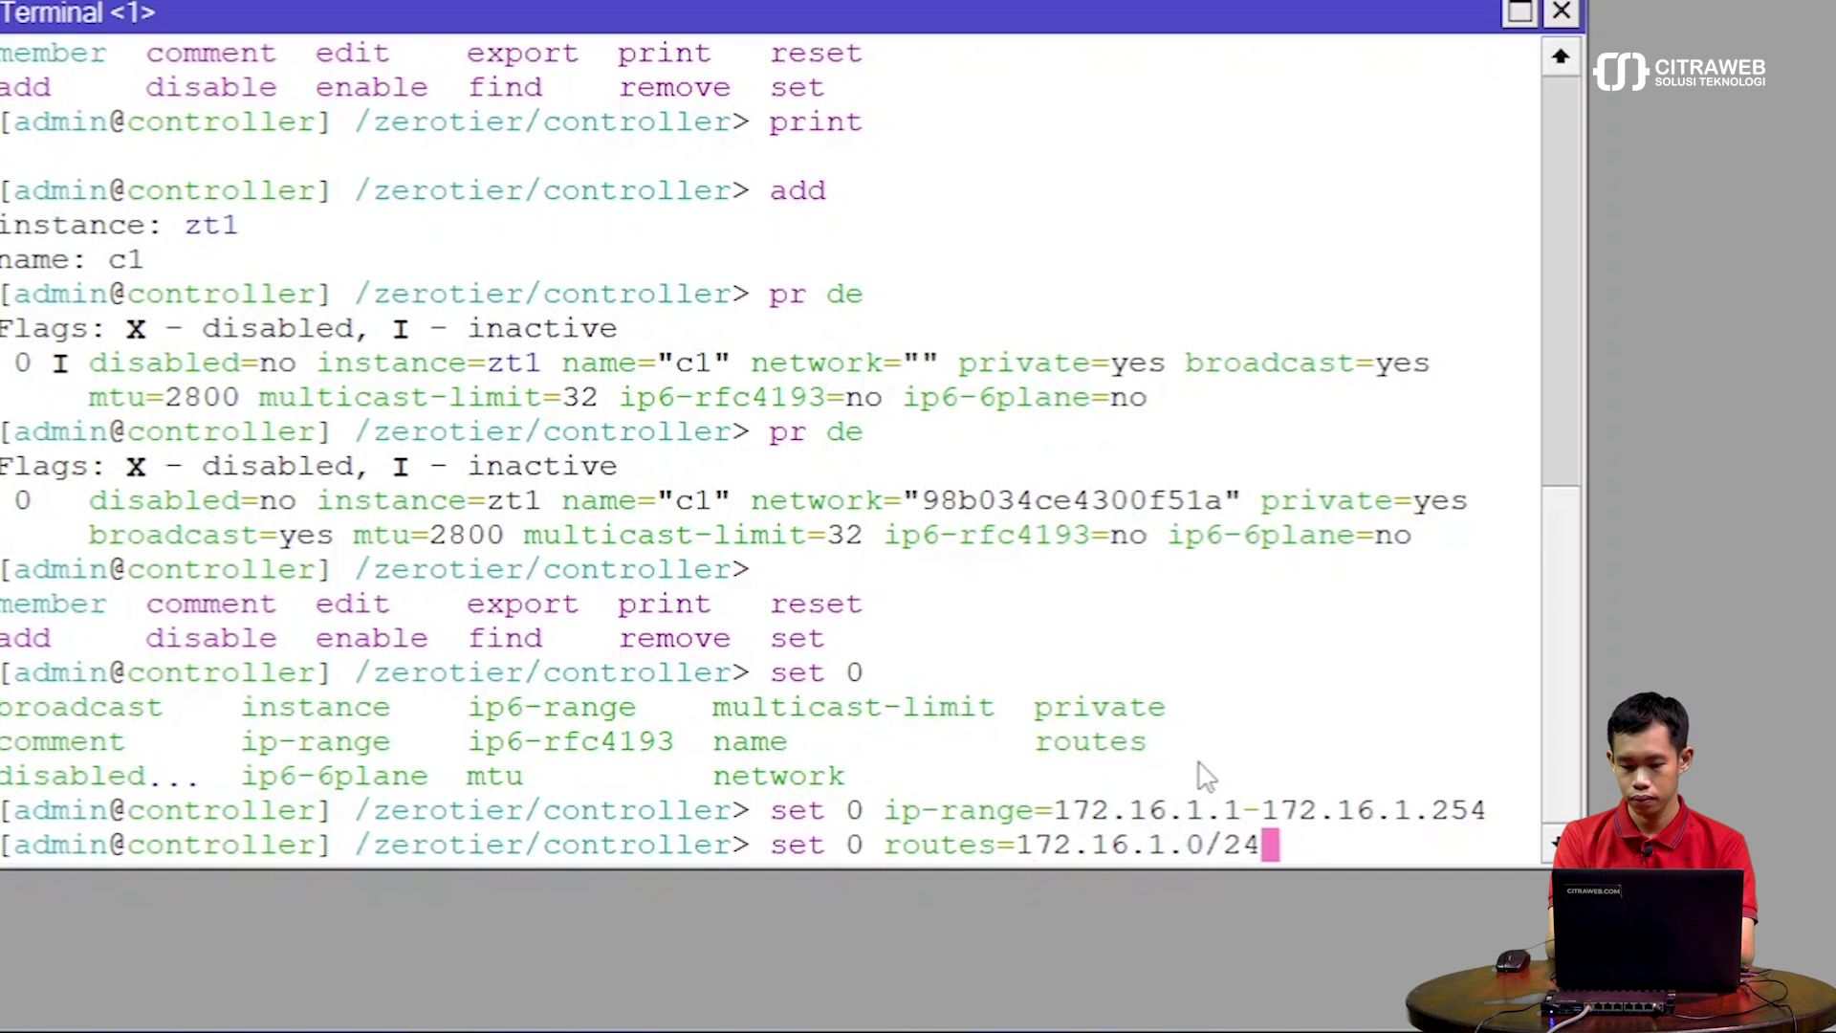
key(Return)
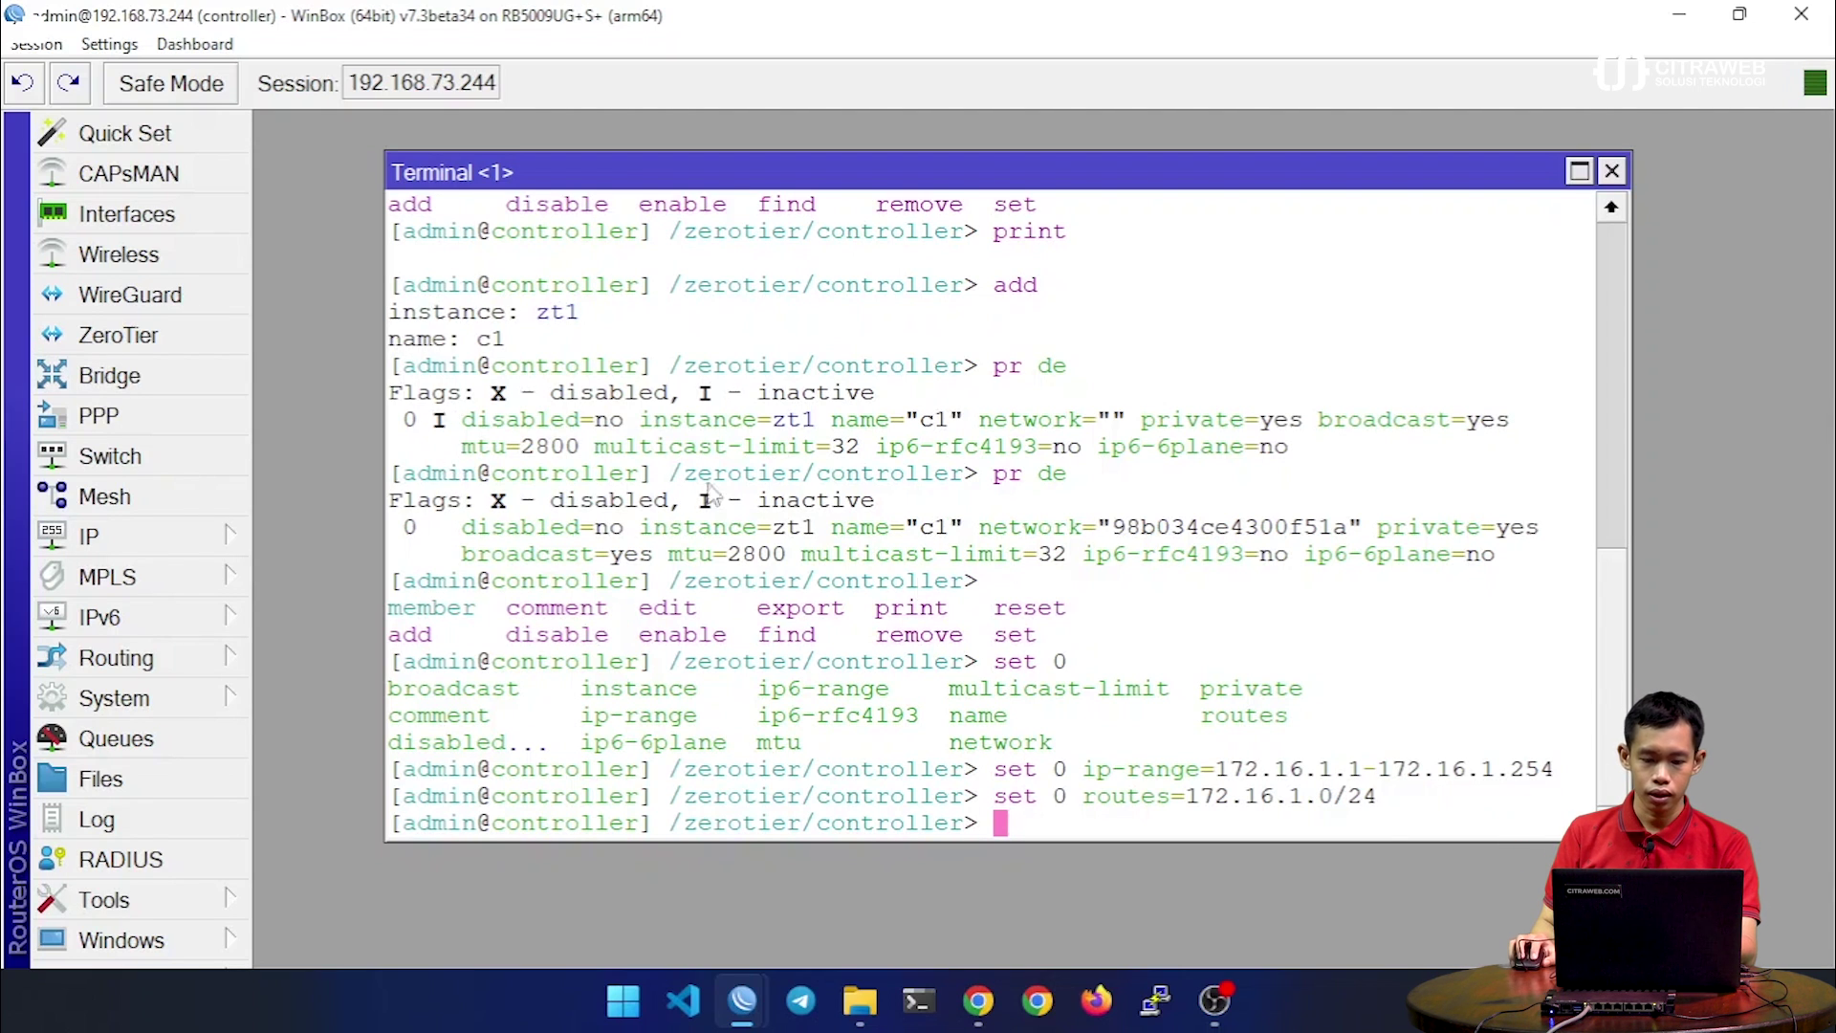
Copy c1's network ID 98b034ce4300f51a from the terminal and enter it as the network of a new ZeroTier interface
drag(1112, 527, 1356, 536)
right_click(1356, 535)
click(1382, 538)
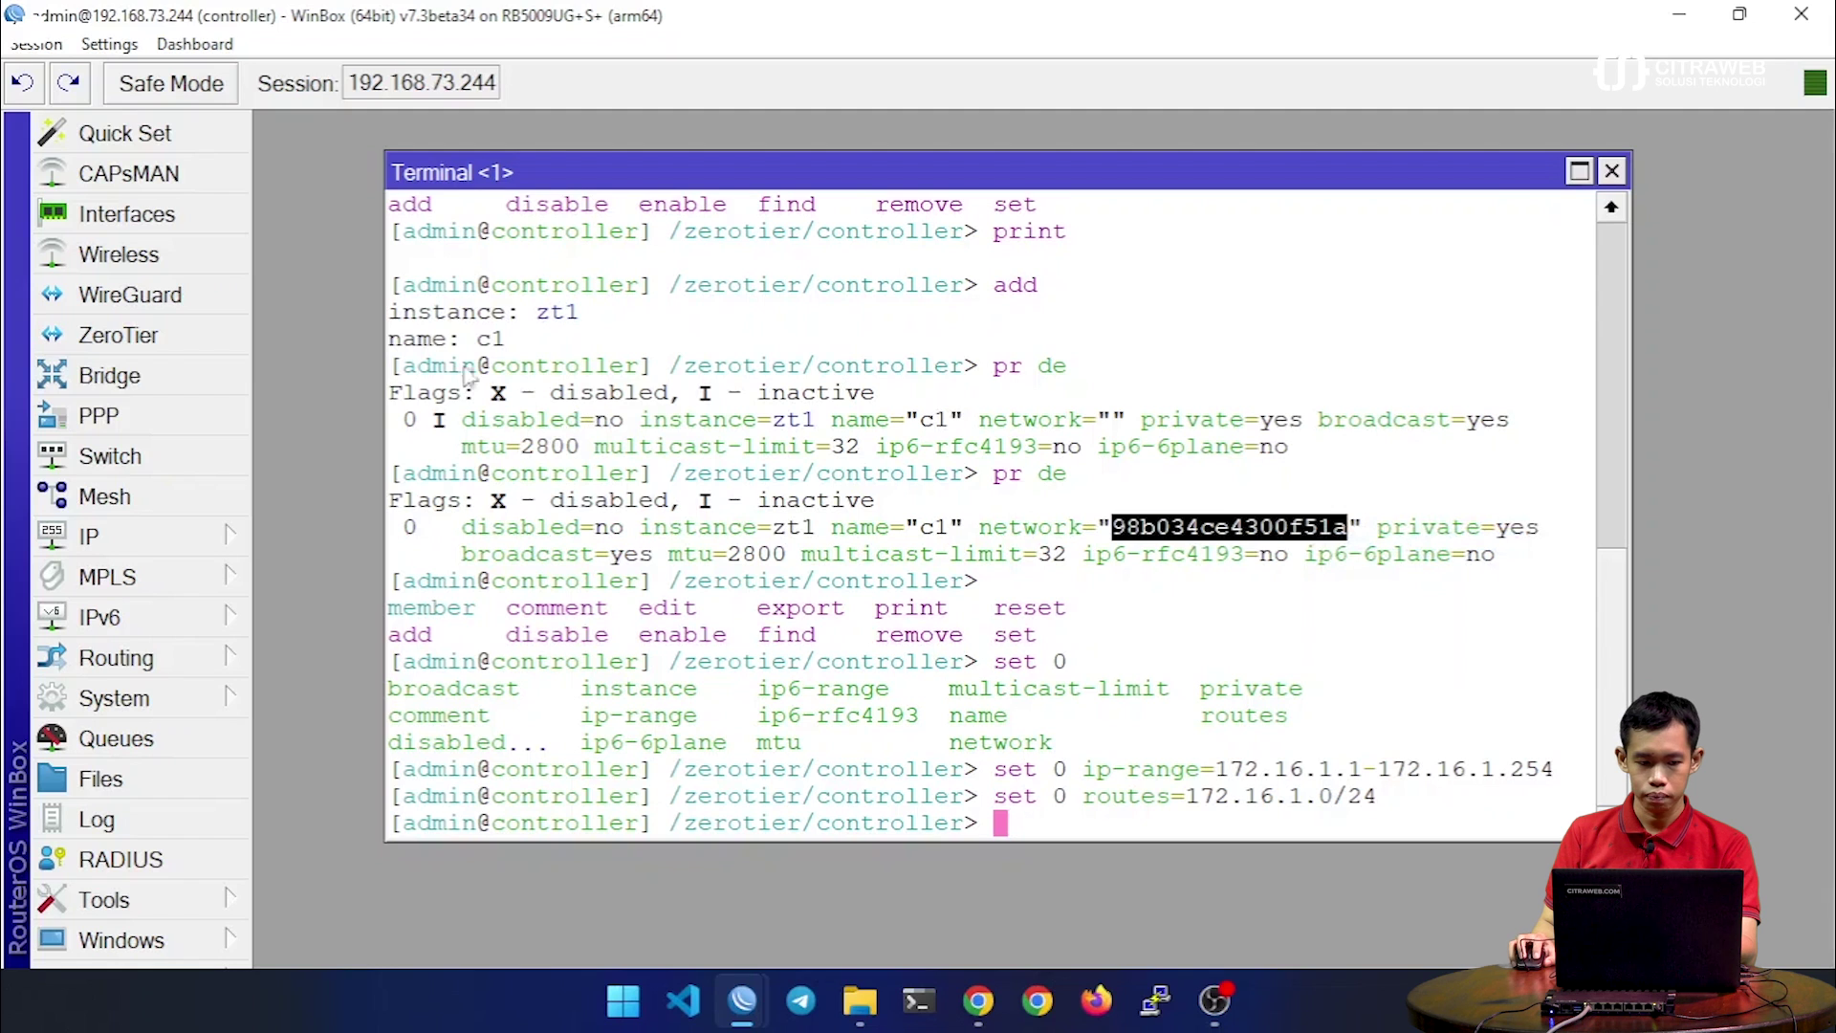
click(170, 356)
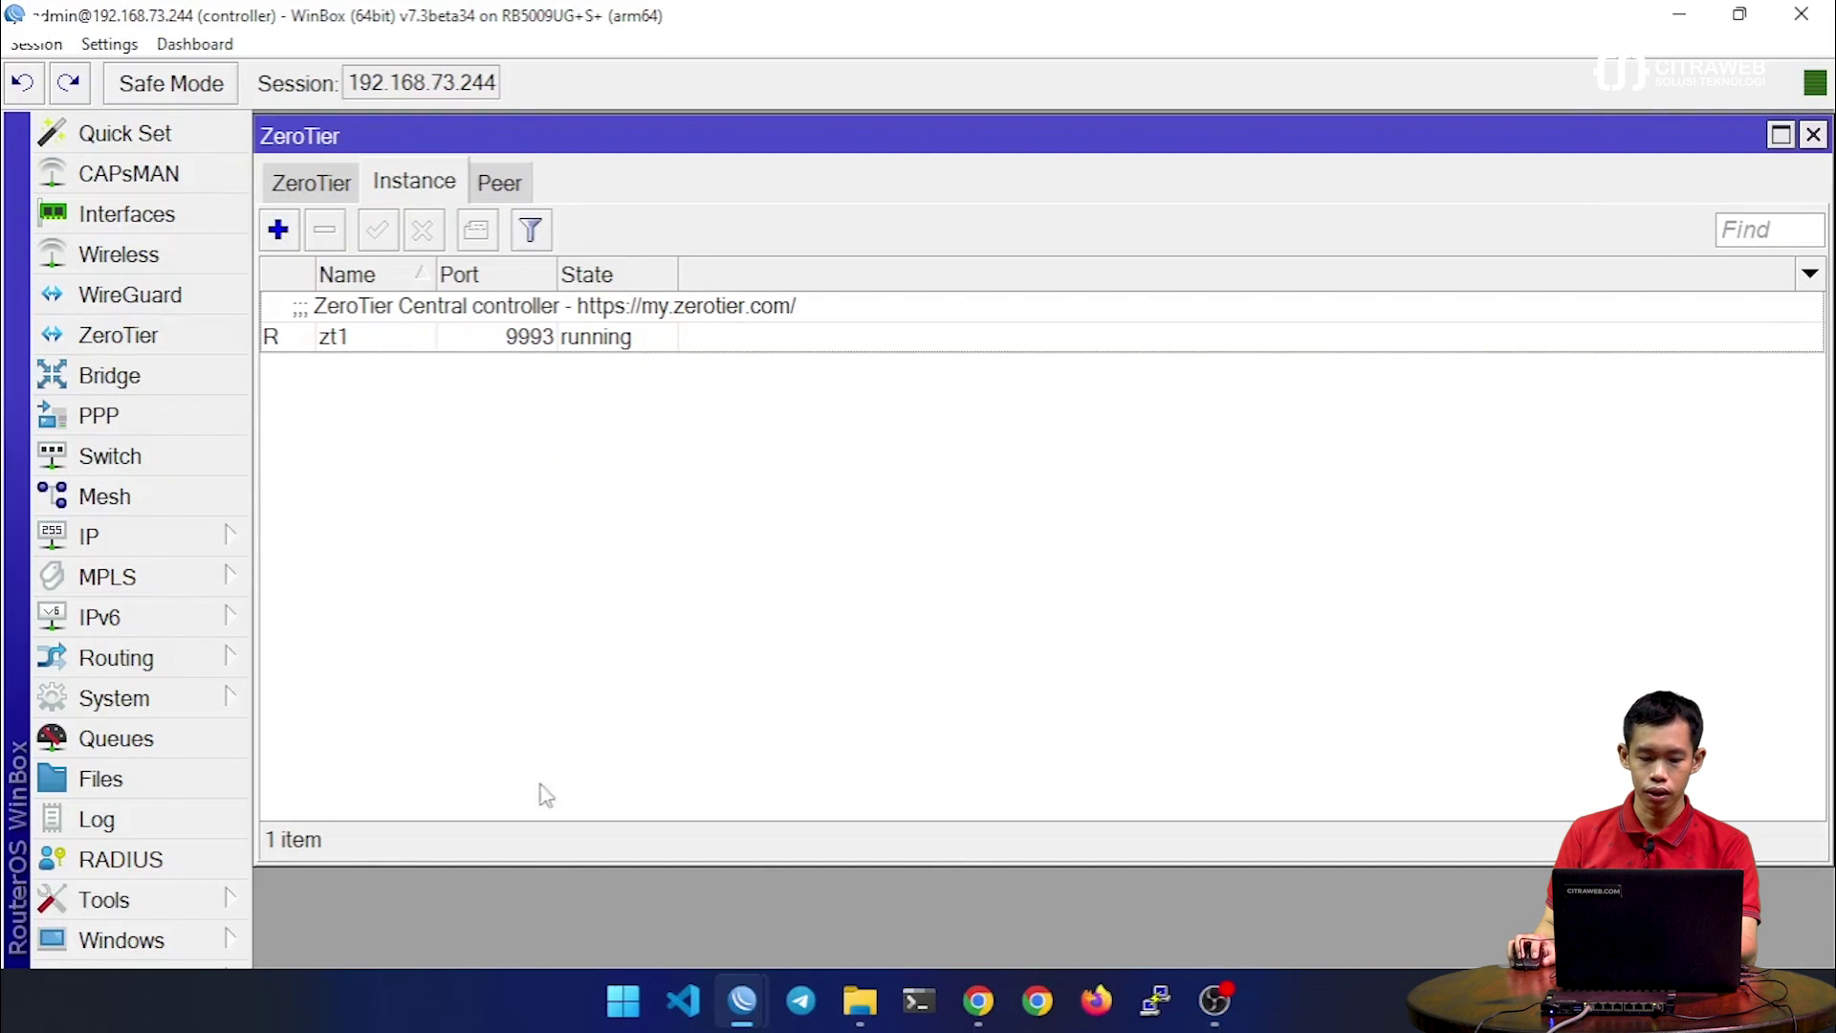
click(304, 191)
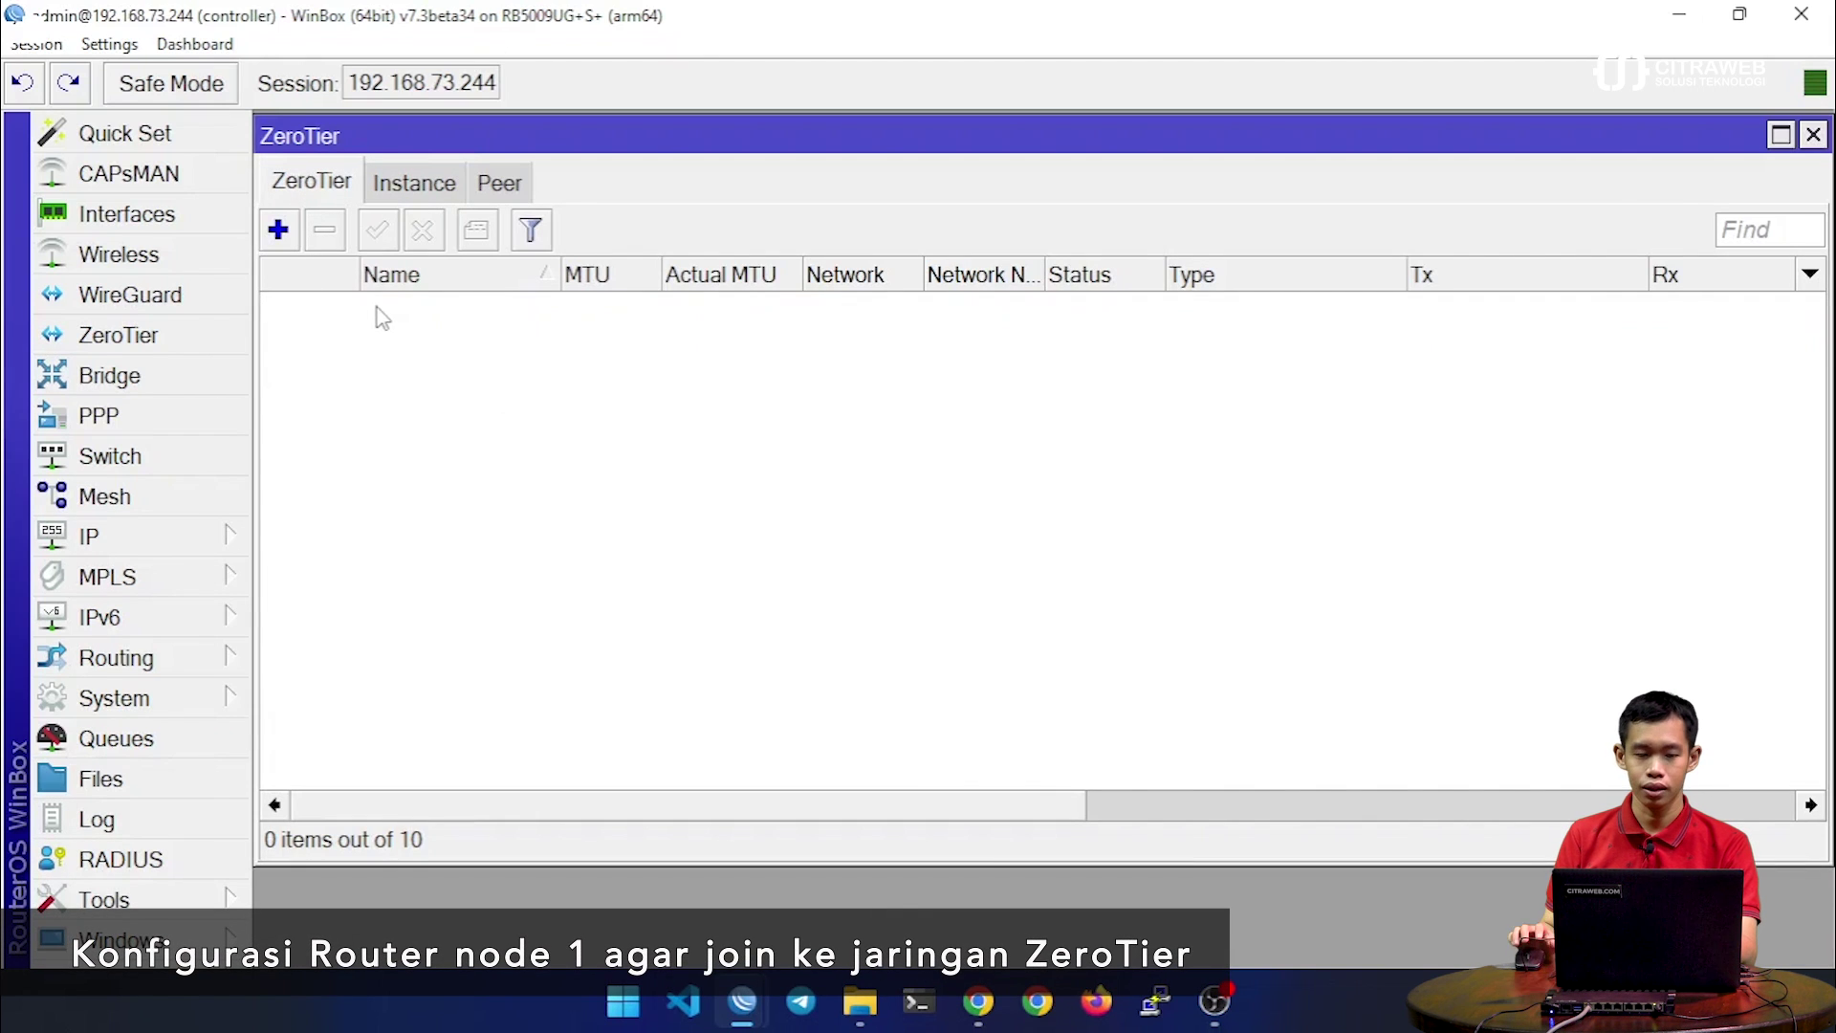
click(277, 231)
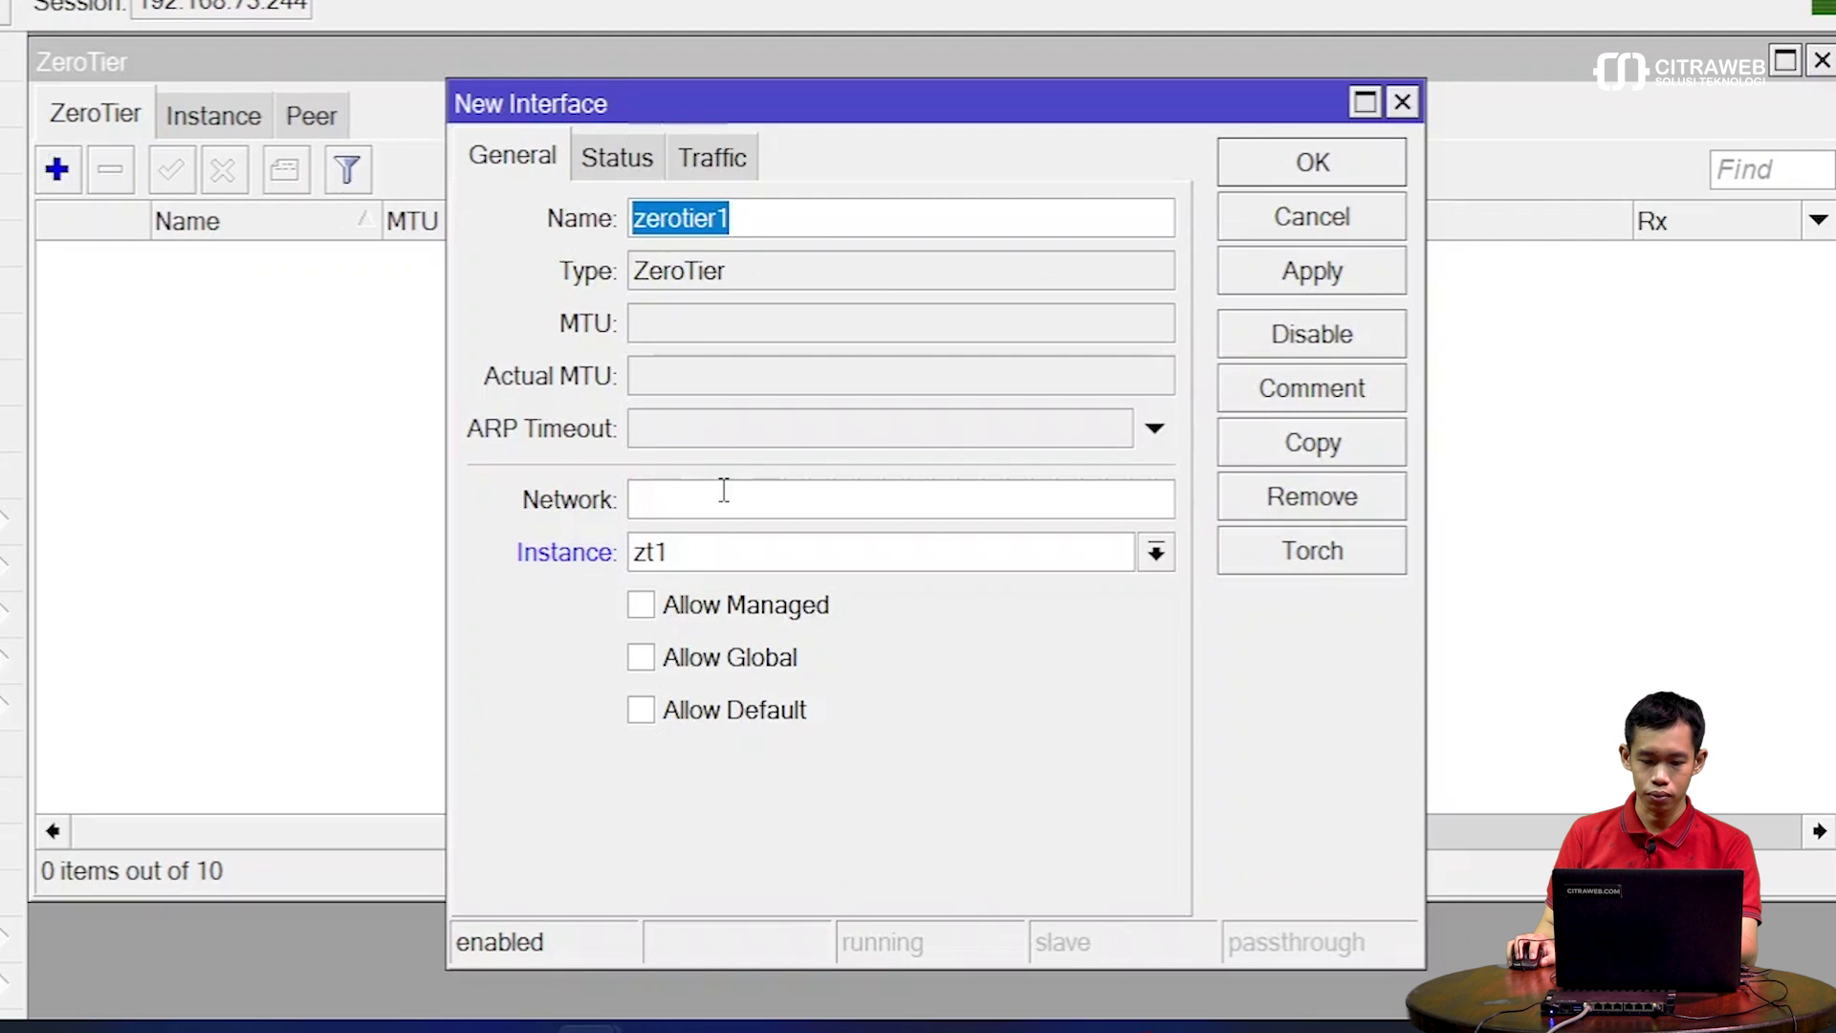
right_click(723, 492)
click(778, 577)
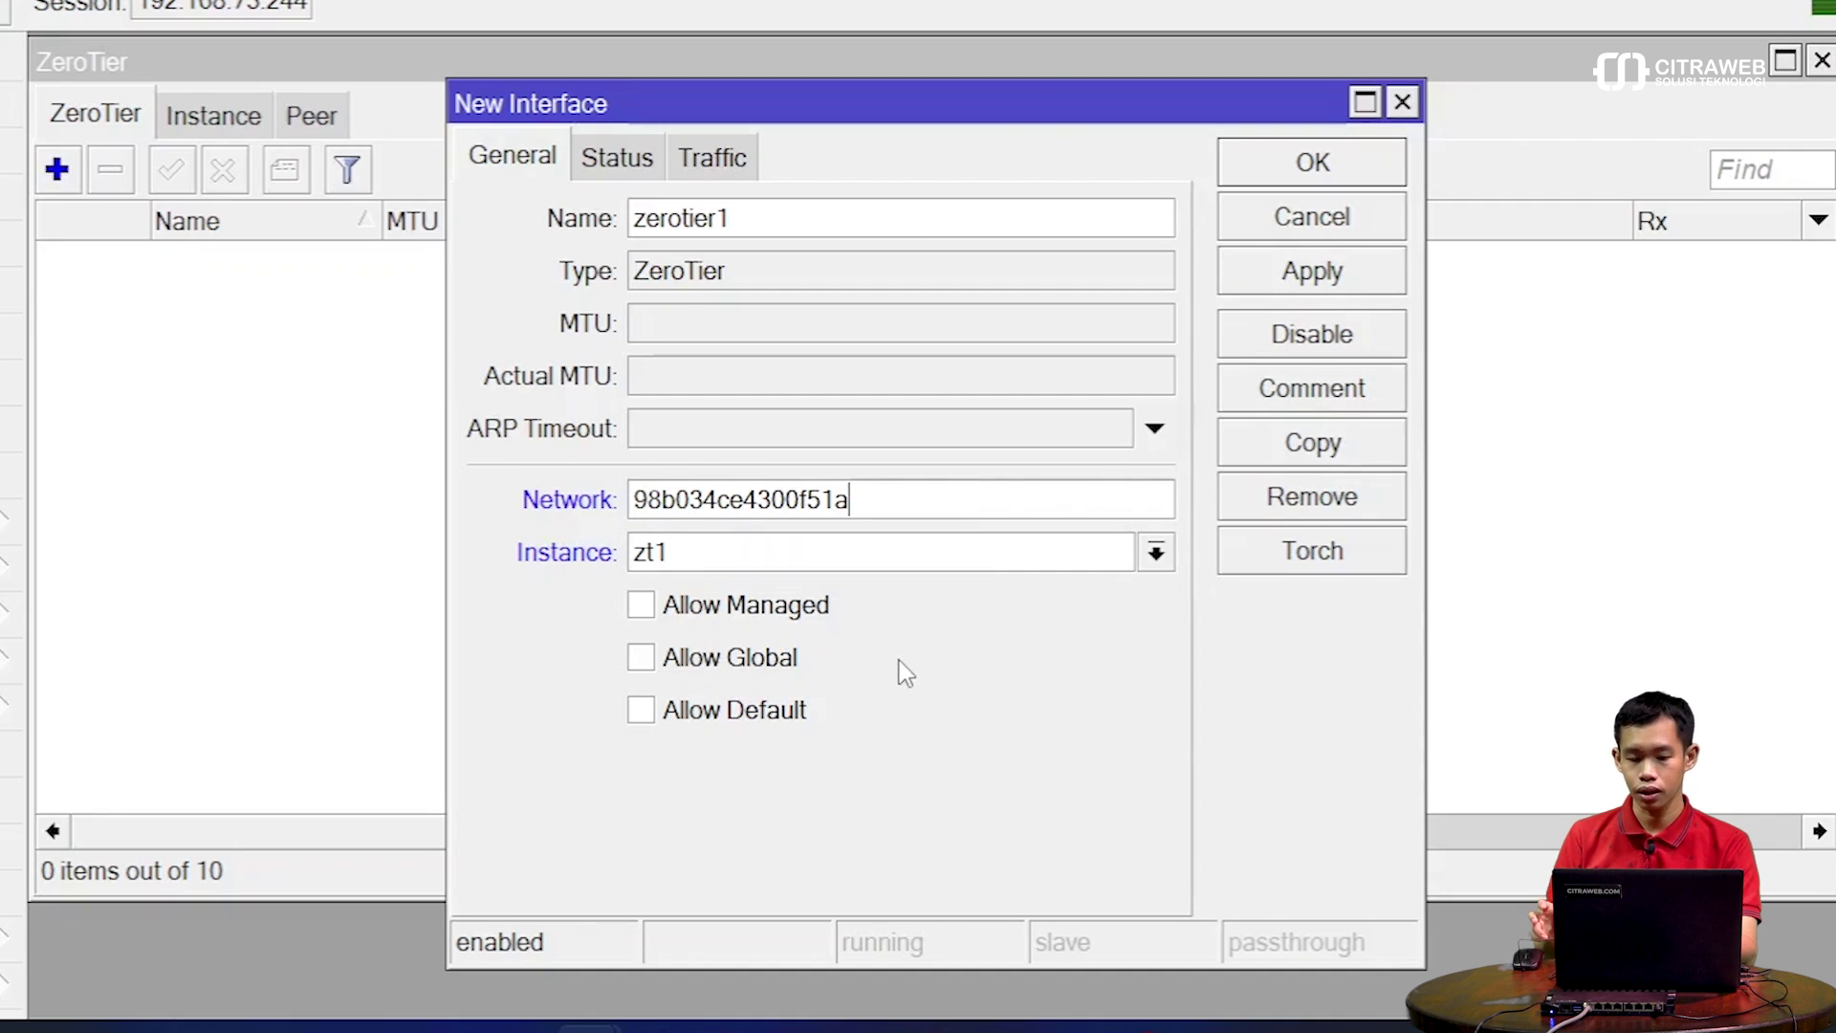
Enable Allow Managed, Allow Global and Allow Default on zerotier1, save the interface and widen the Status column to check it
click(697, 606)
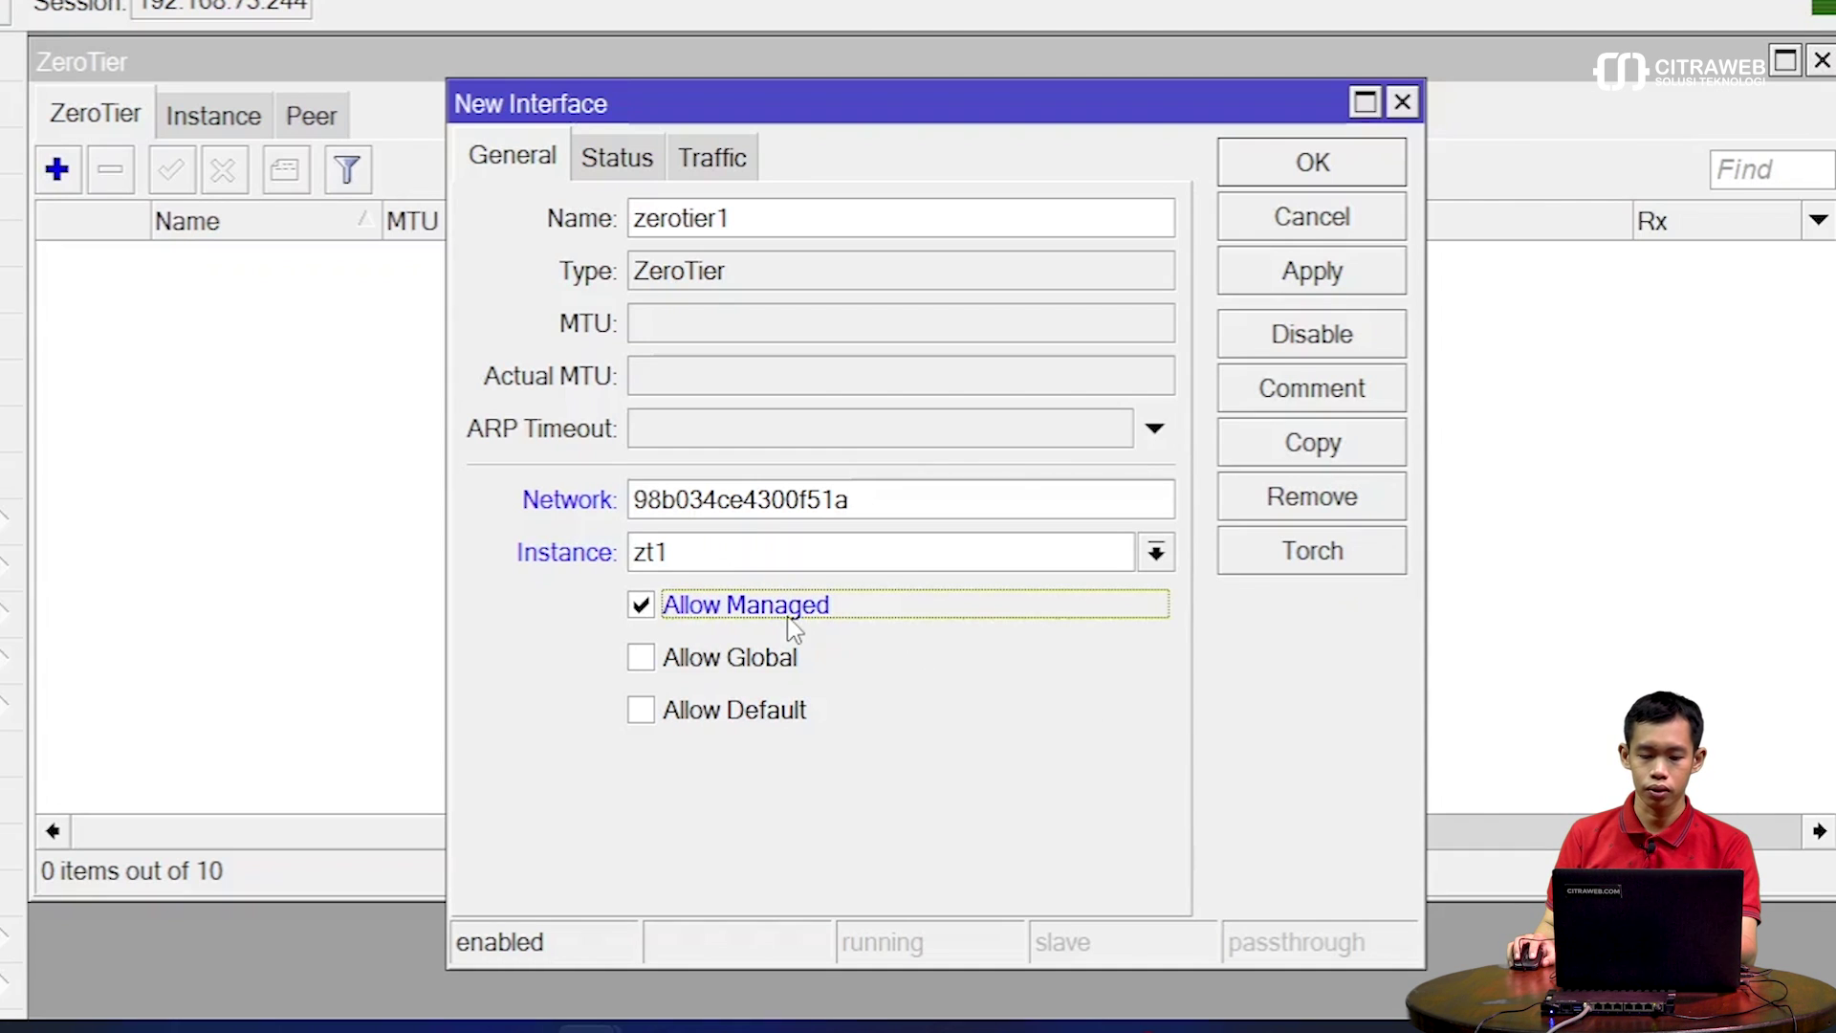
click(758, 658)
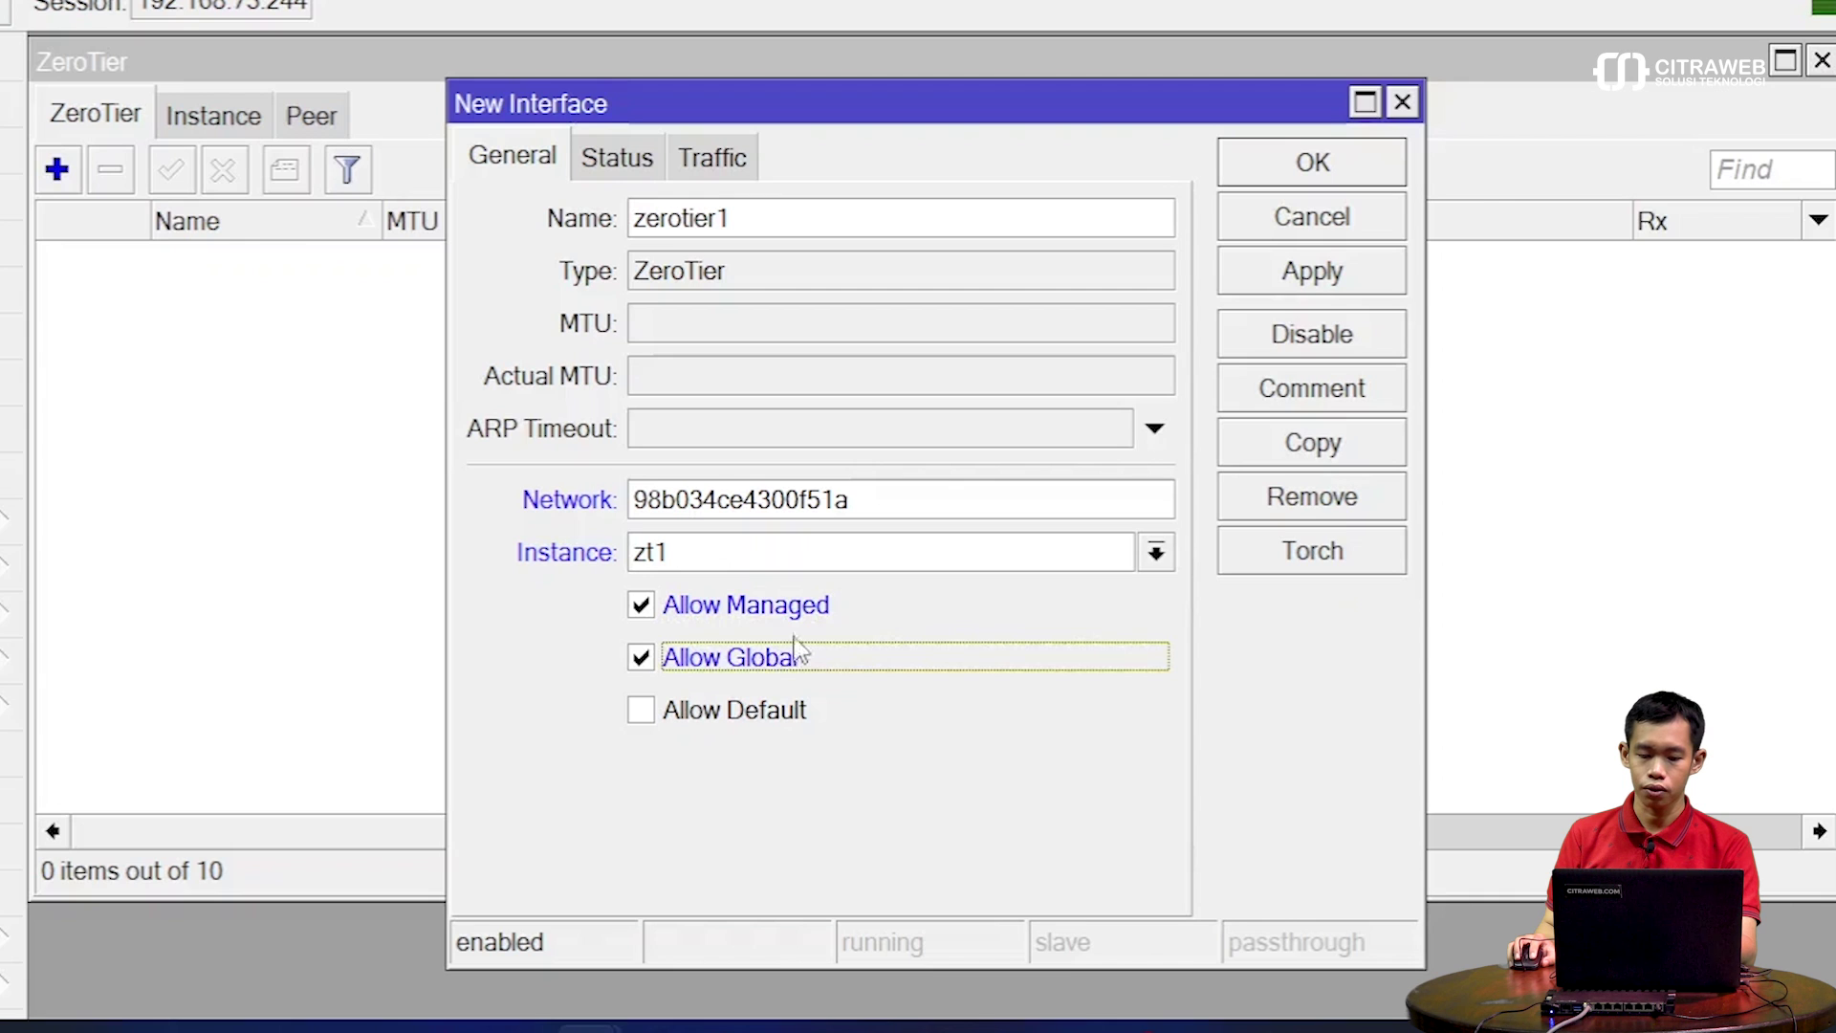
click(760, 724)
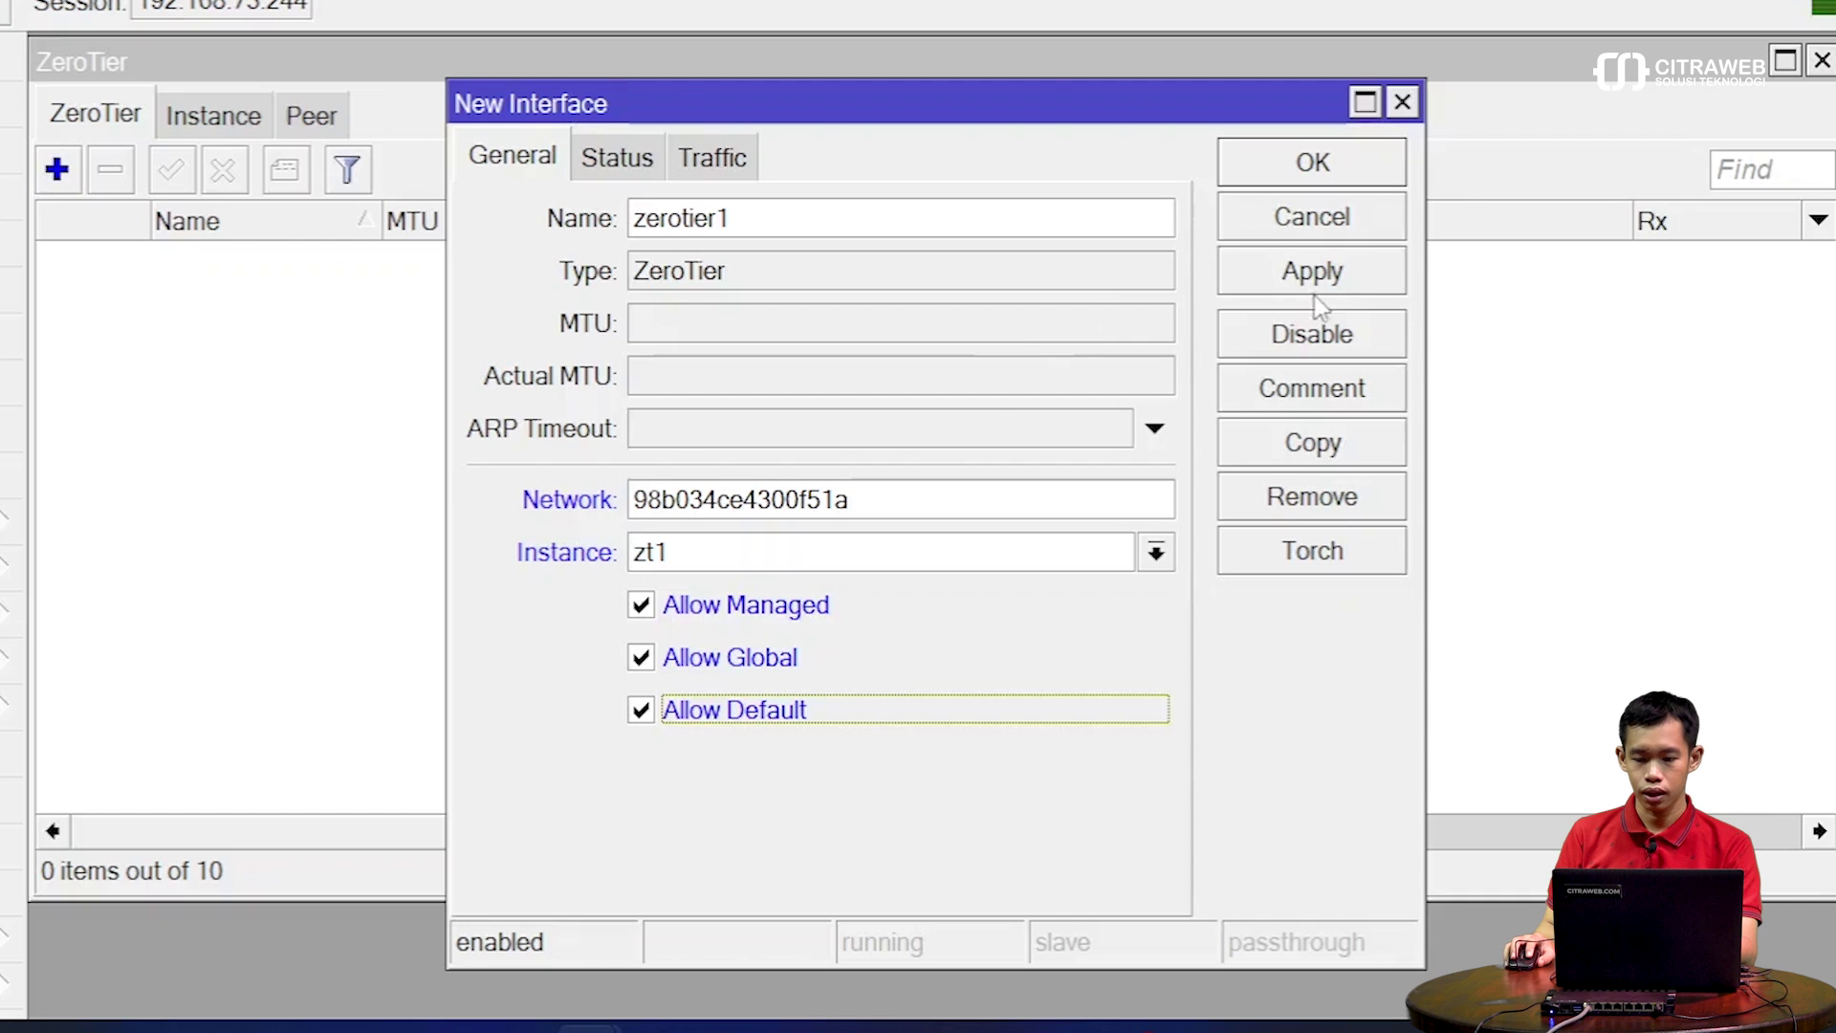
click(1334, 277)
drag(972, 102, 665, 373)
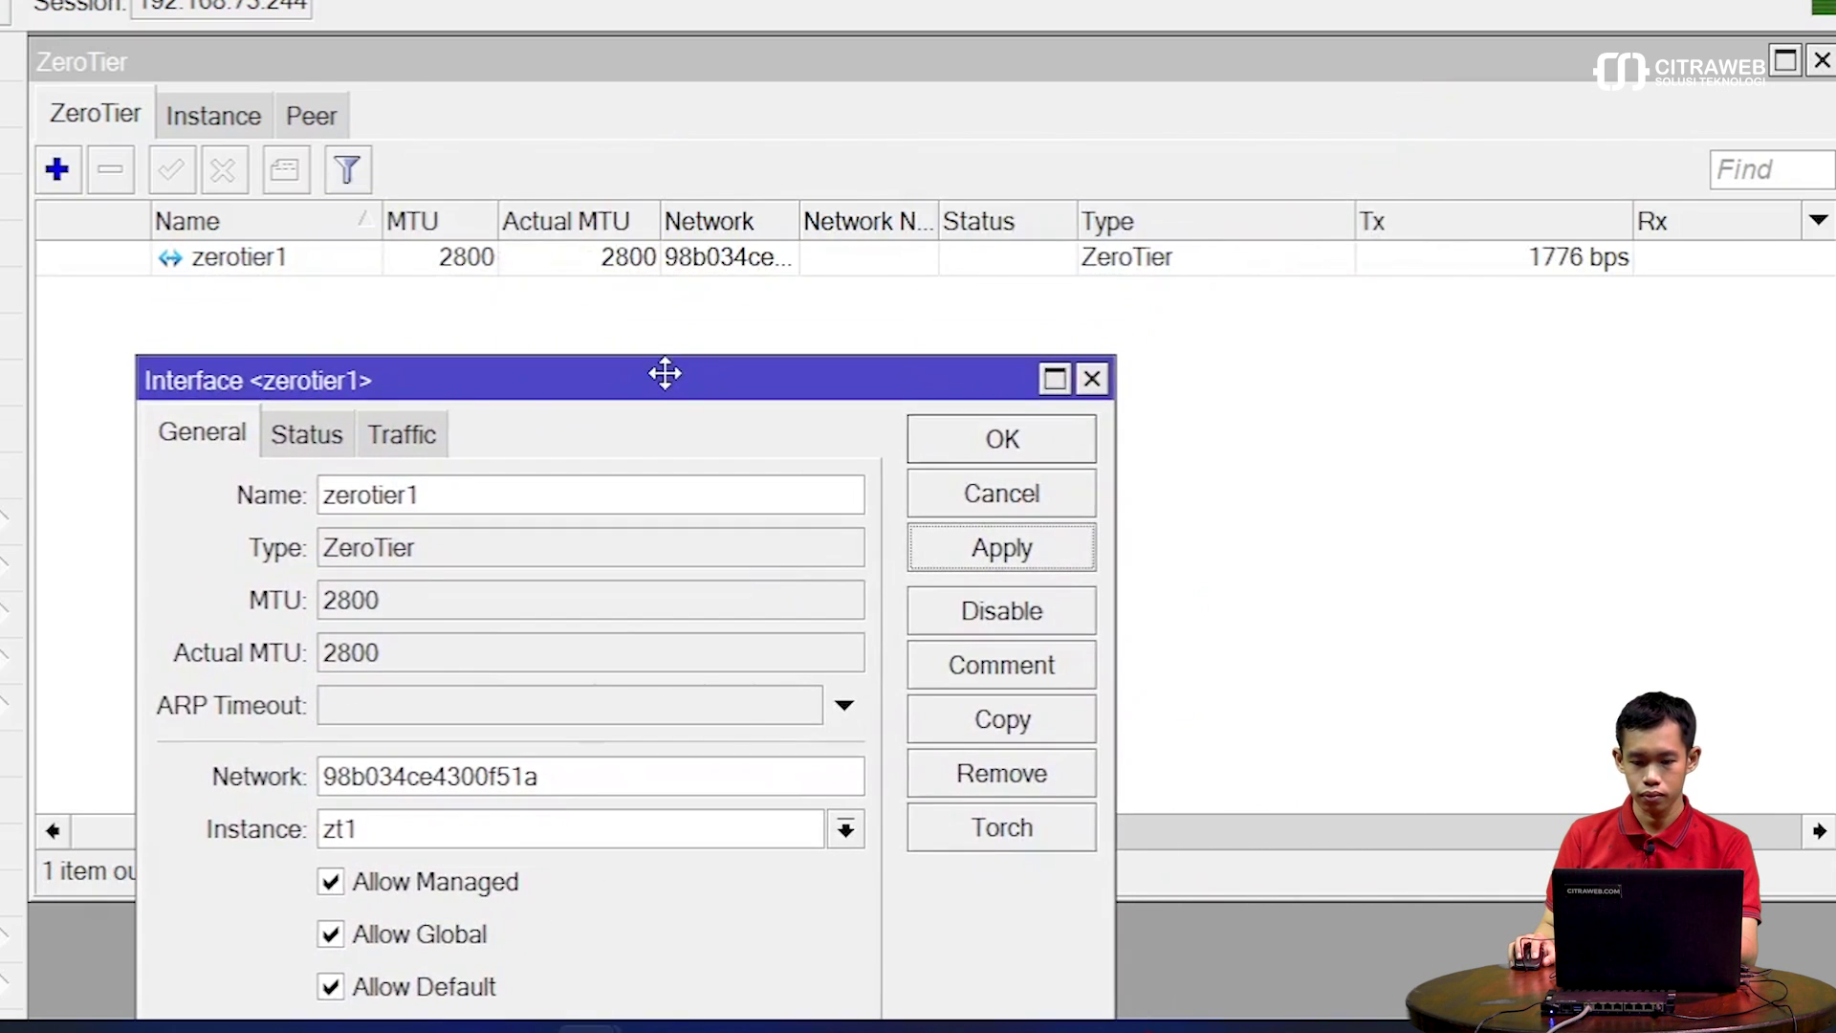
click(969, 427)
drag(1075, 229, 1193, 206)
click(1086, 277)
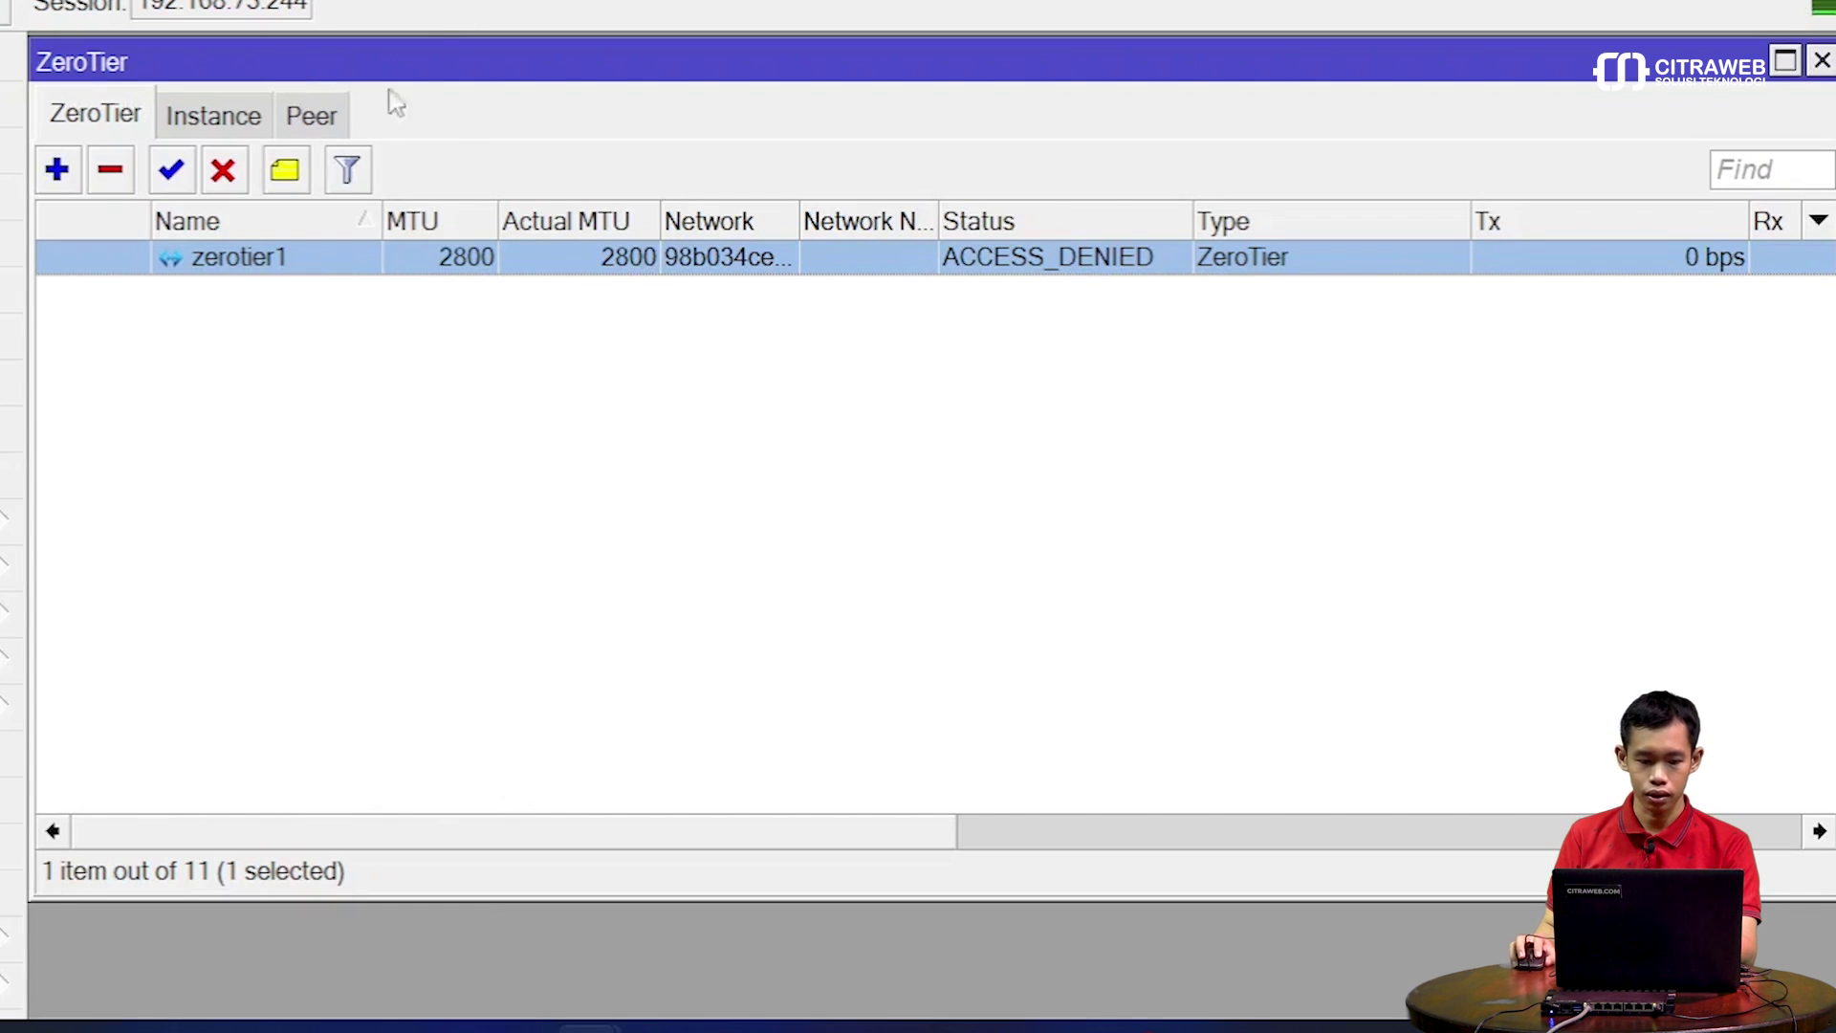
Return to the terminal, enter the controller's member/ level and print the member details with pr de to examine the authorized setting
click(10, 987)
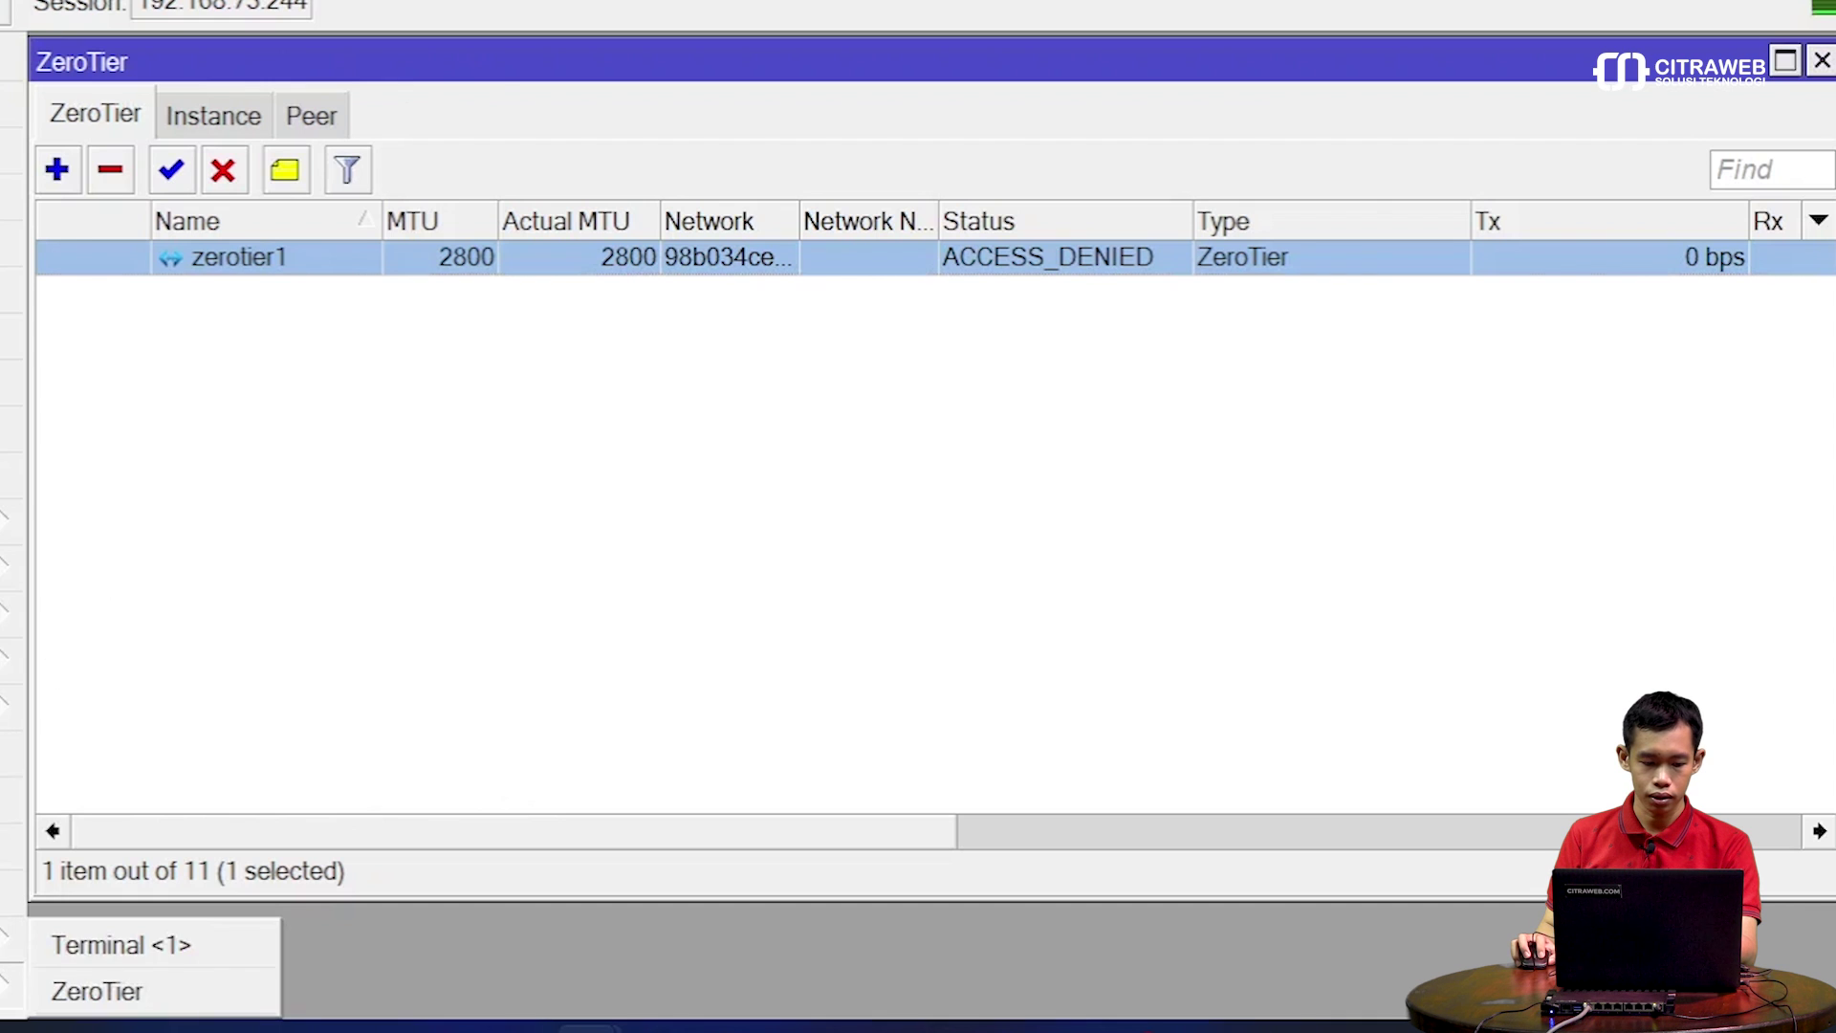
click(147, 947)
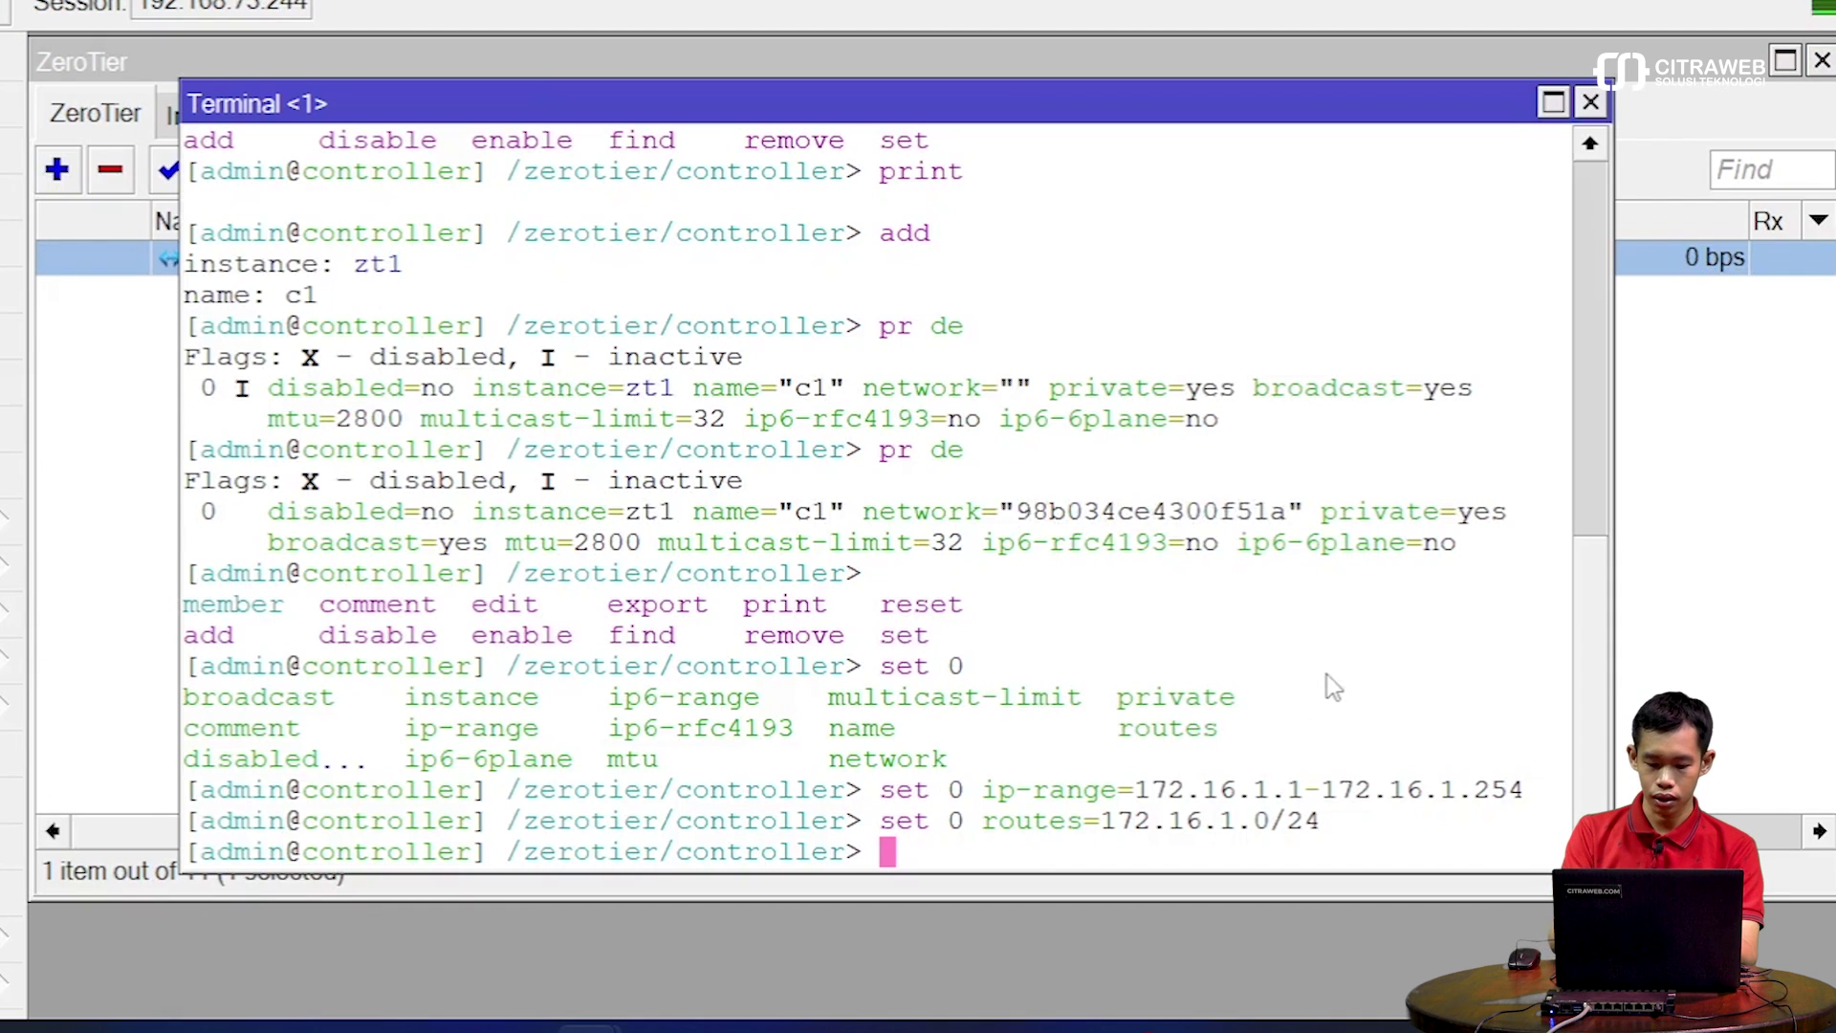
key(Tab)
key(Tab)
text(member/)
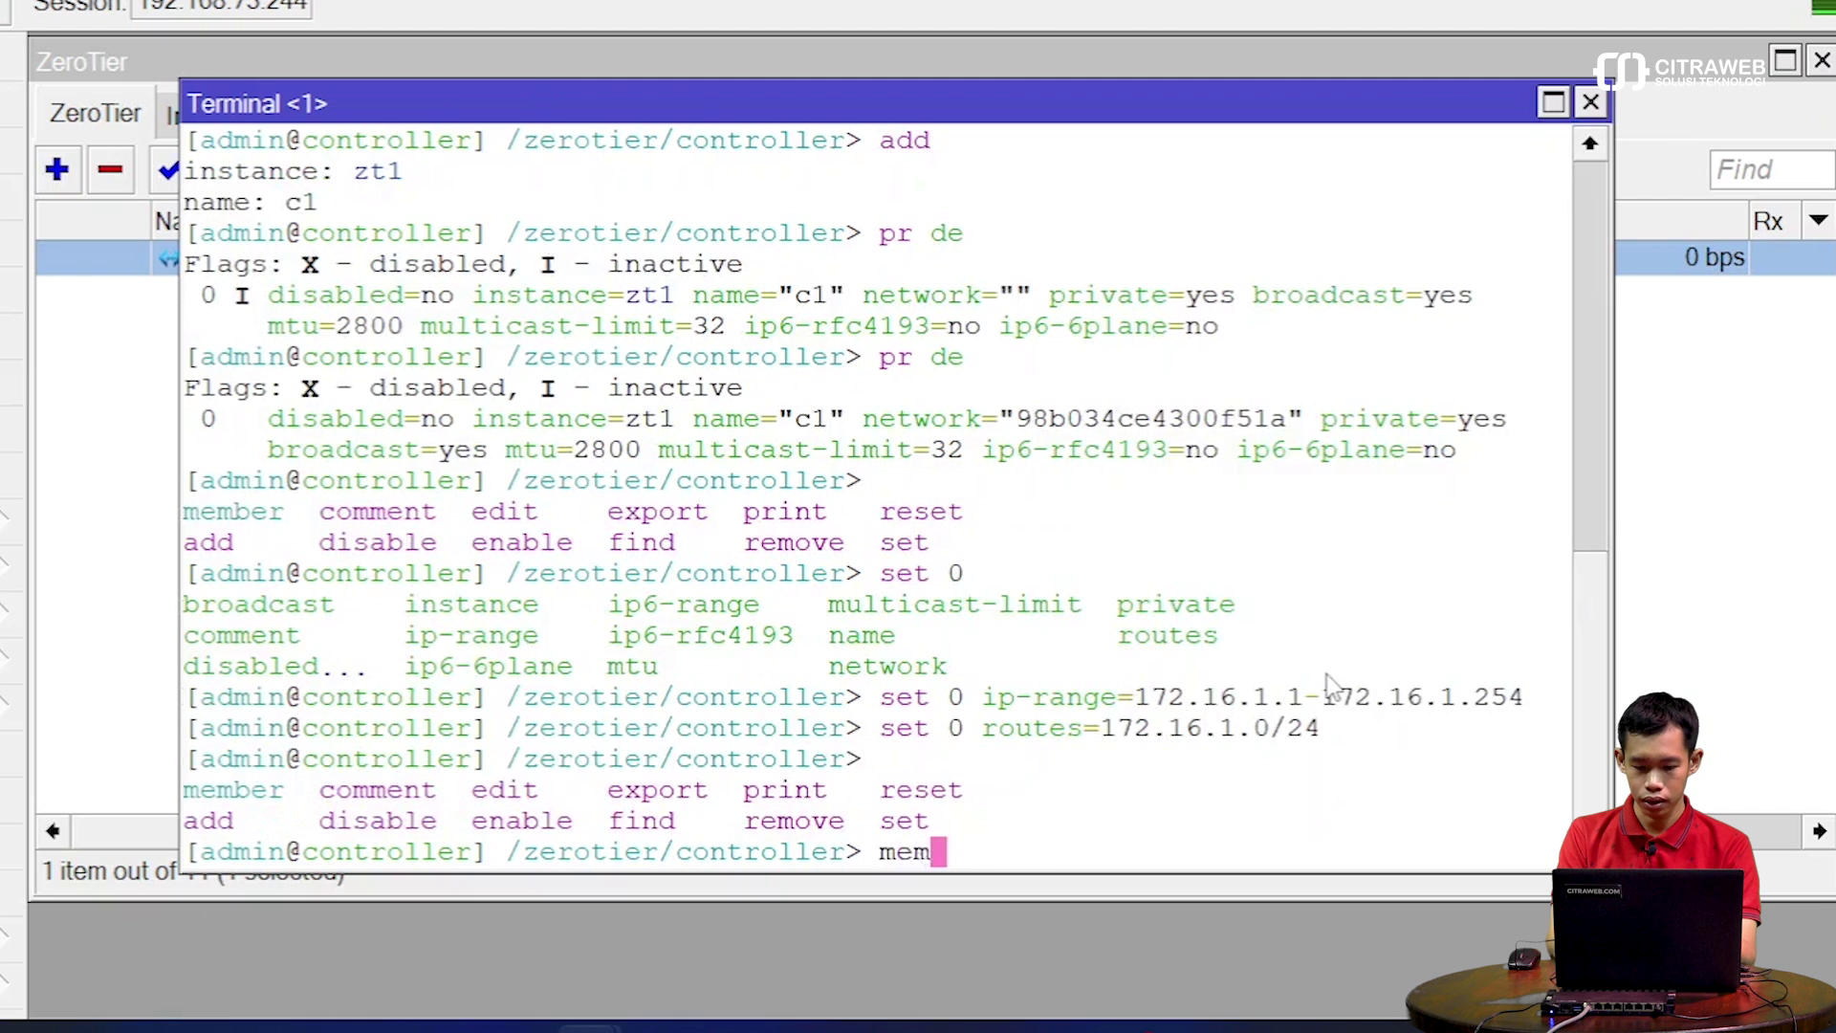
key(Return)
text(pr)
key(Return)
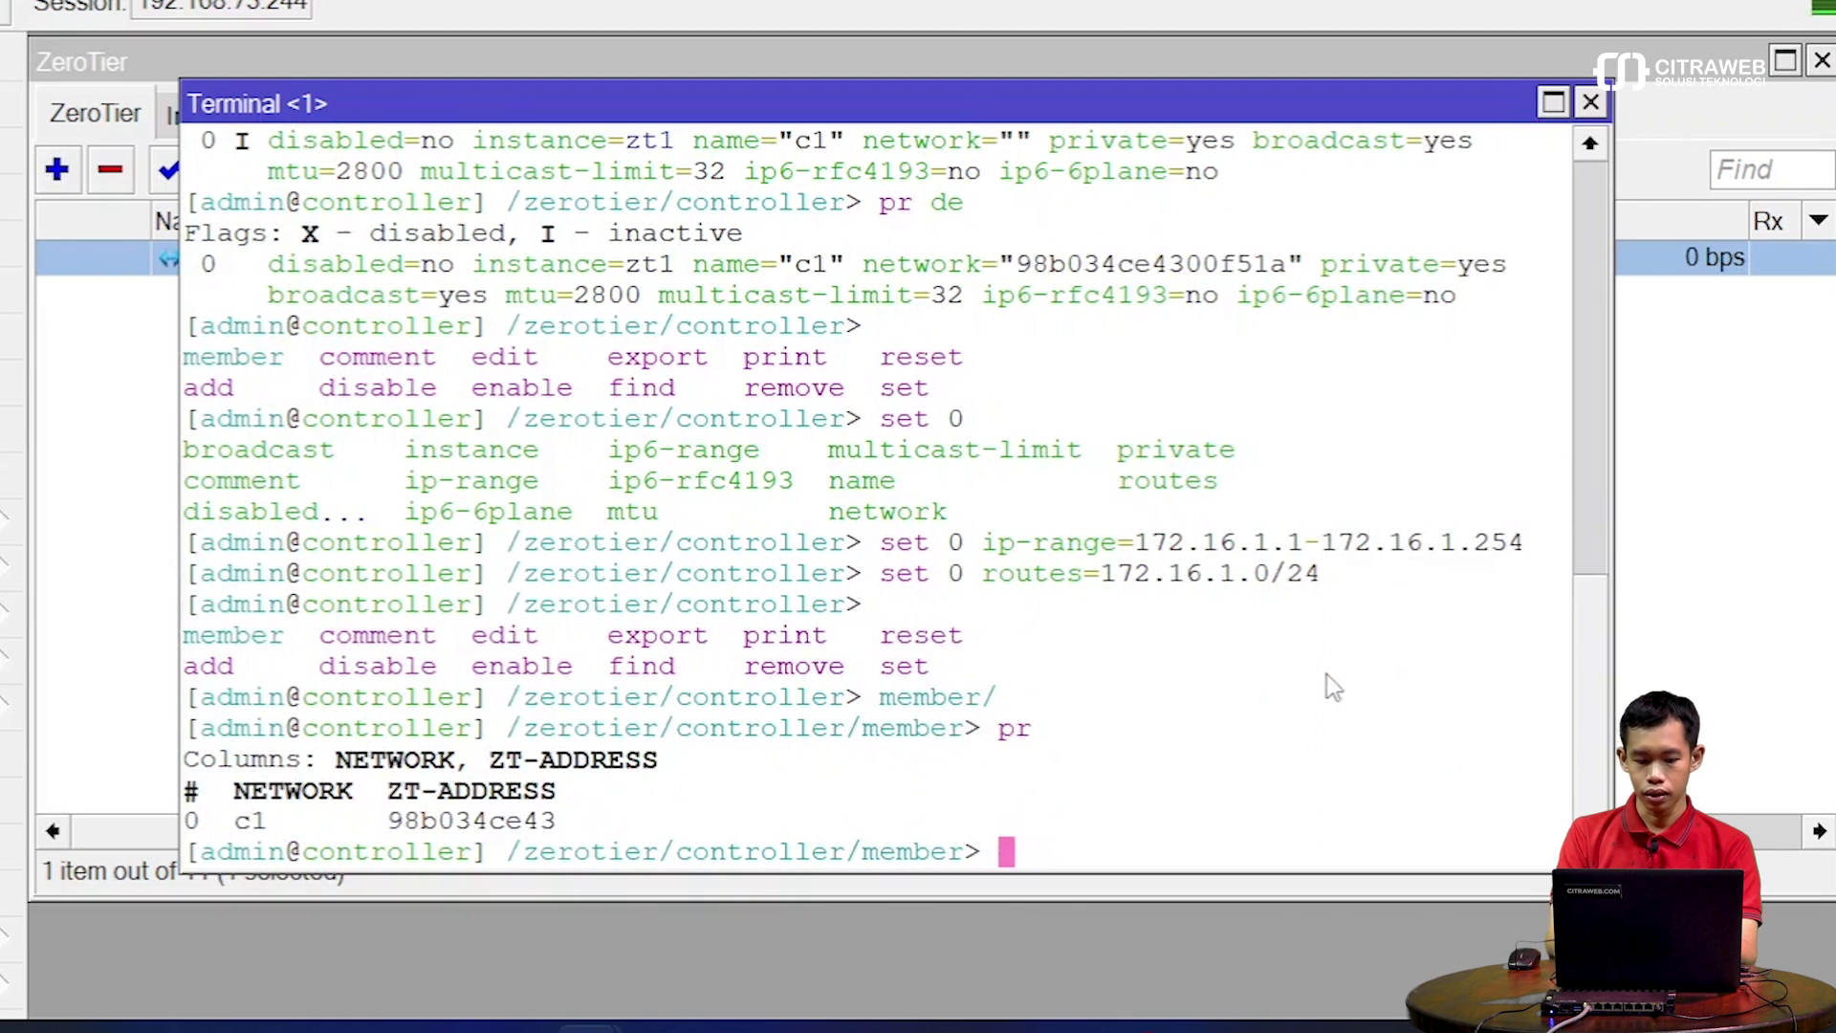
text(pr de)
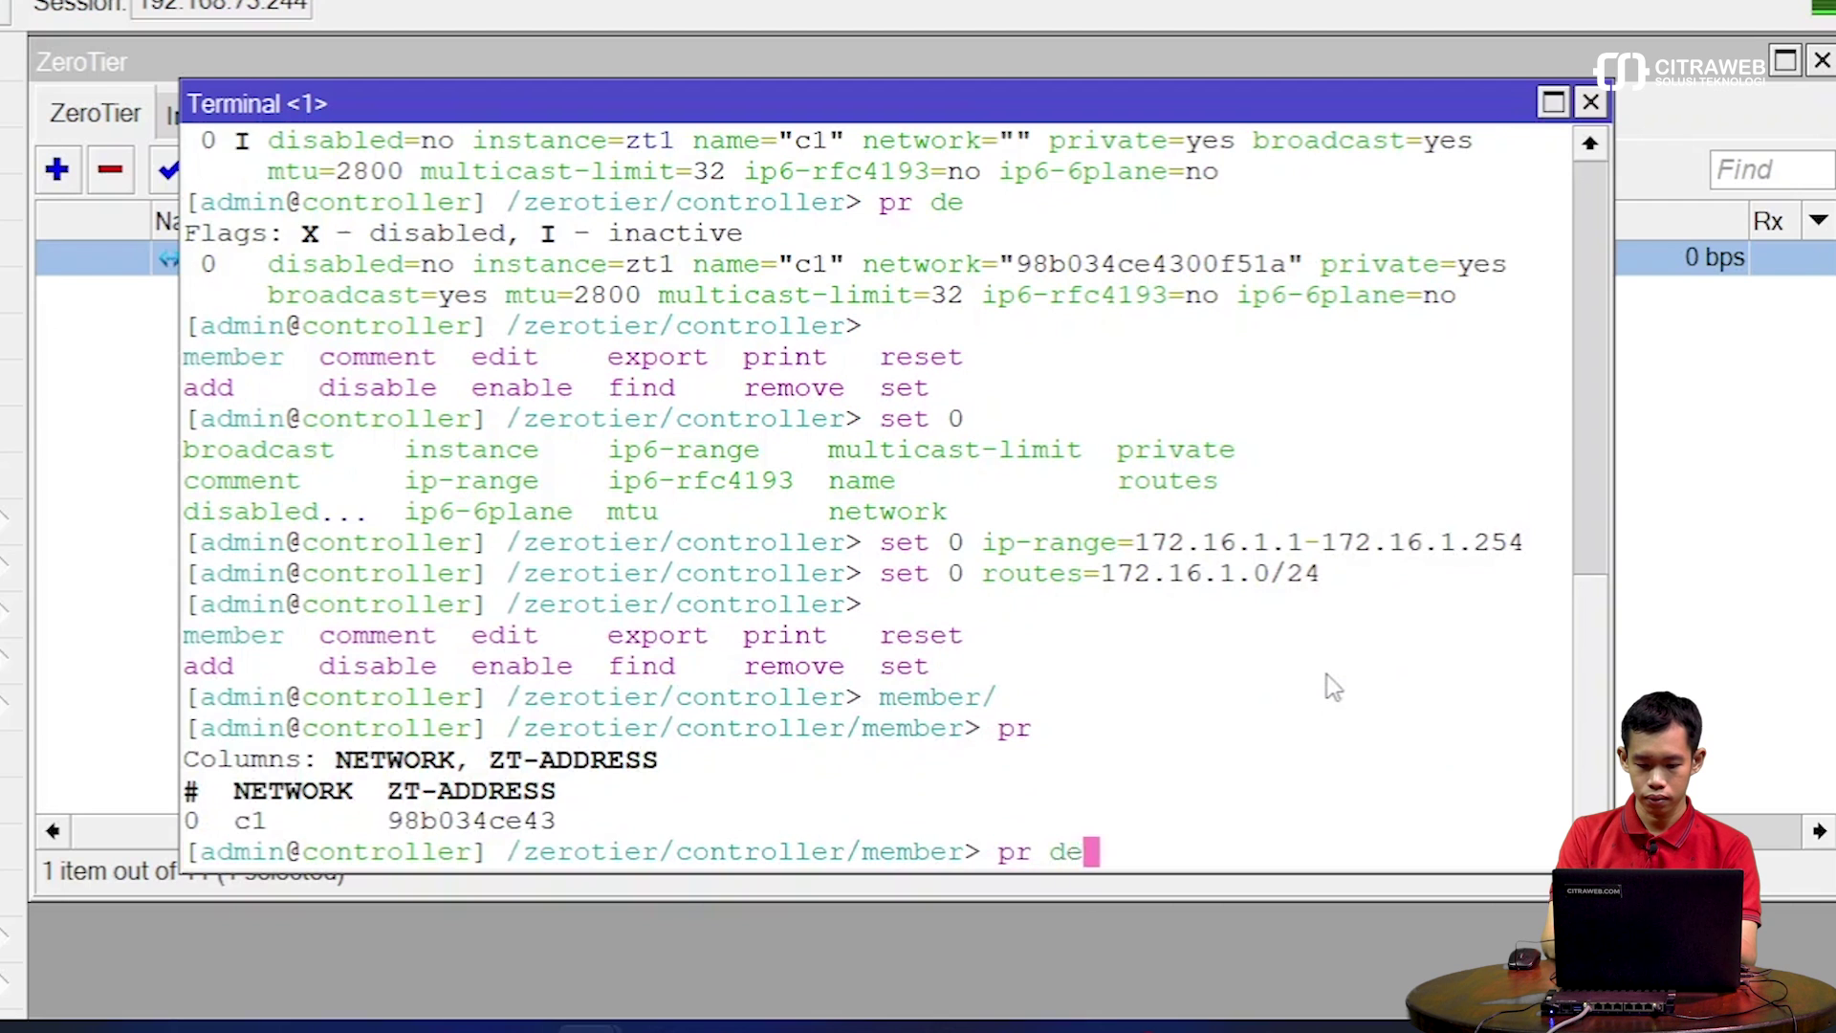
key(Return)
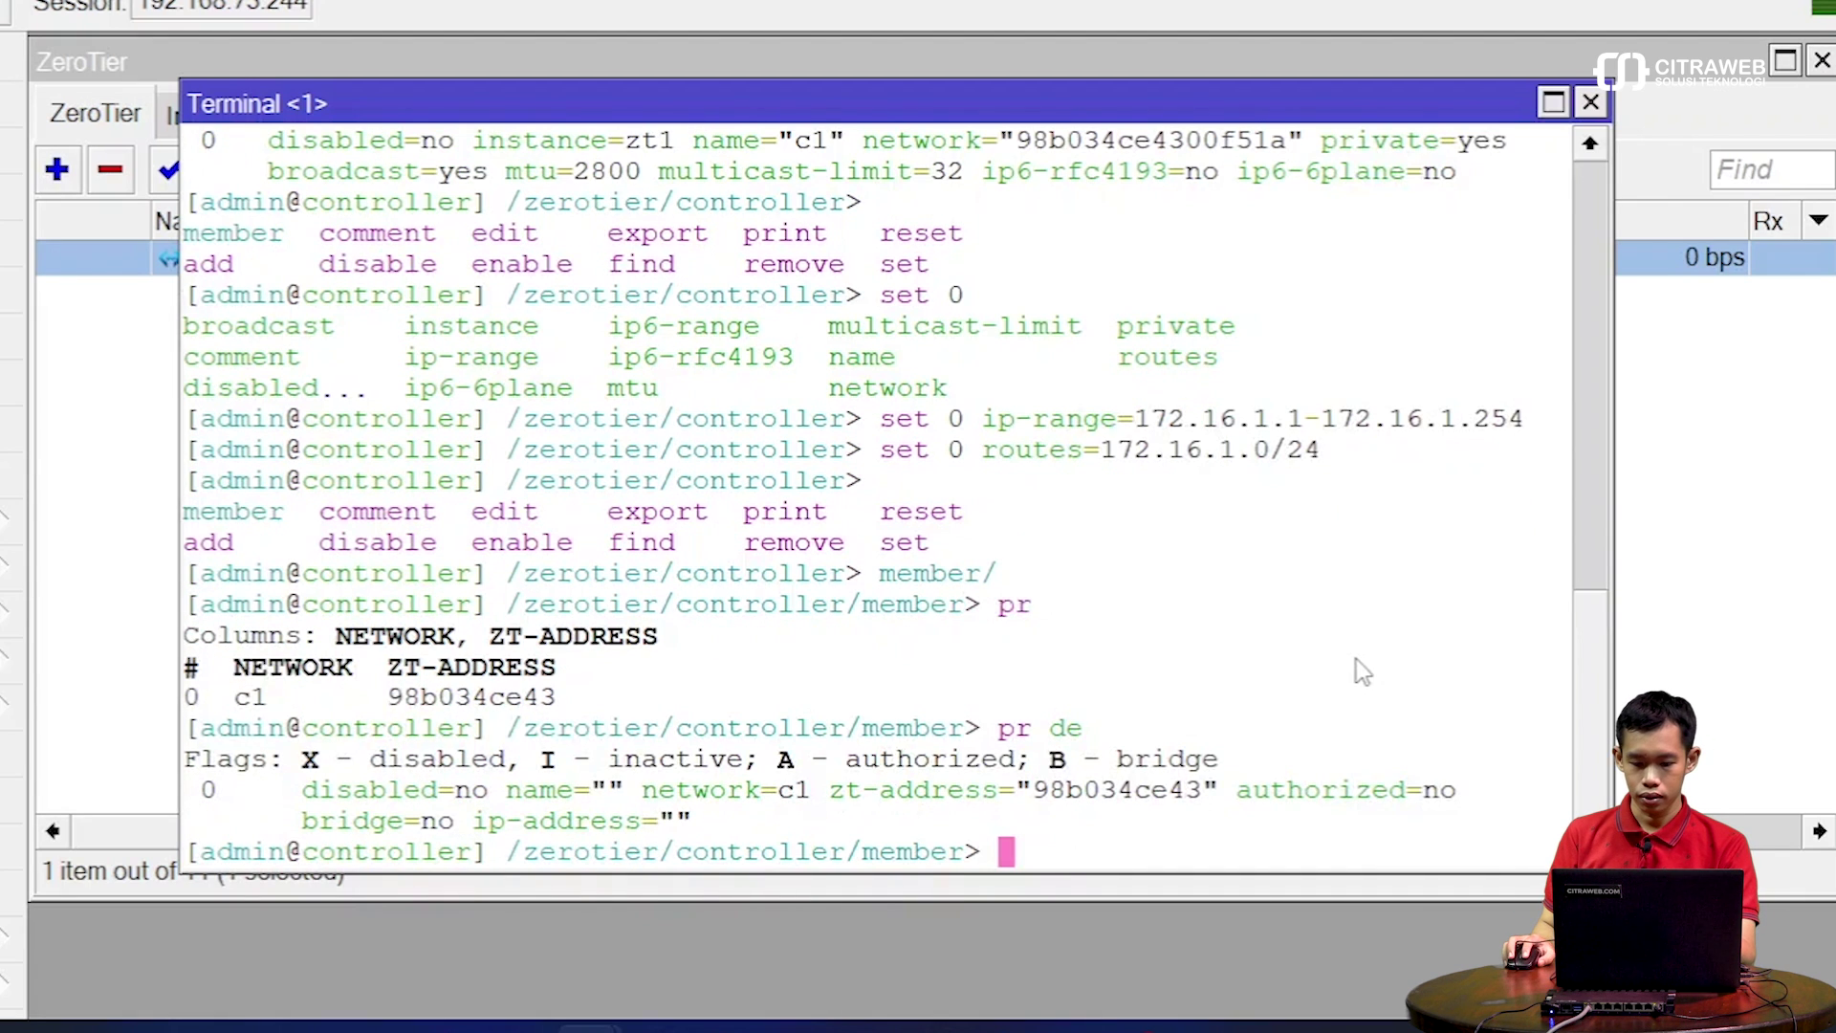
drag(1239, 790, 1459, 790)
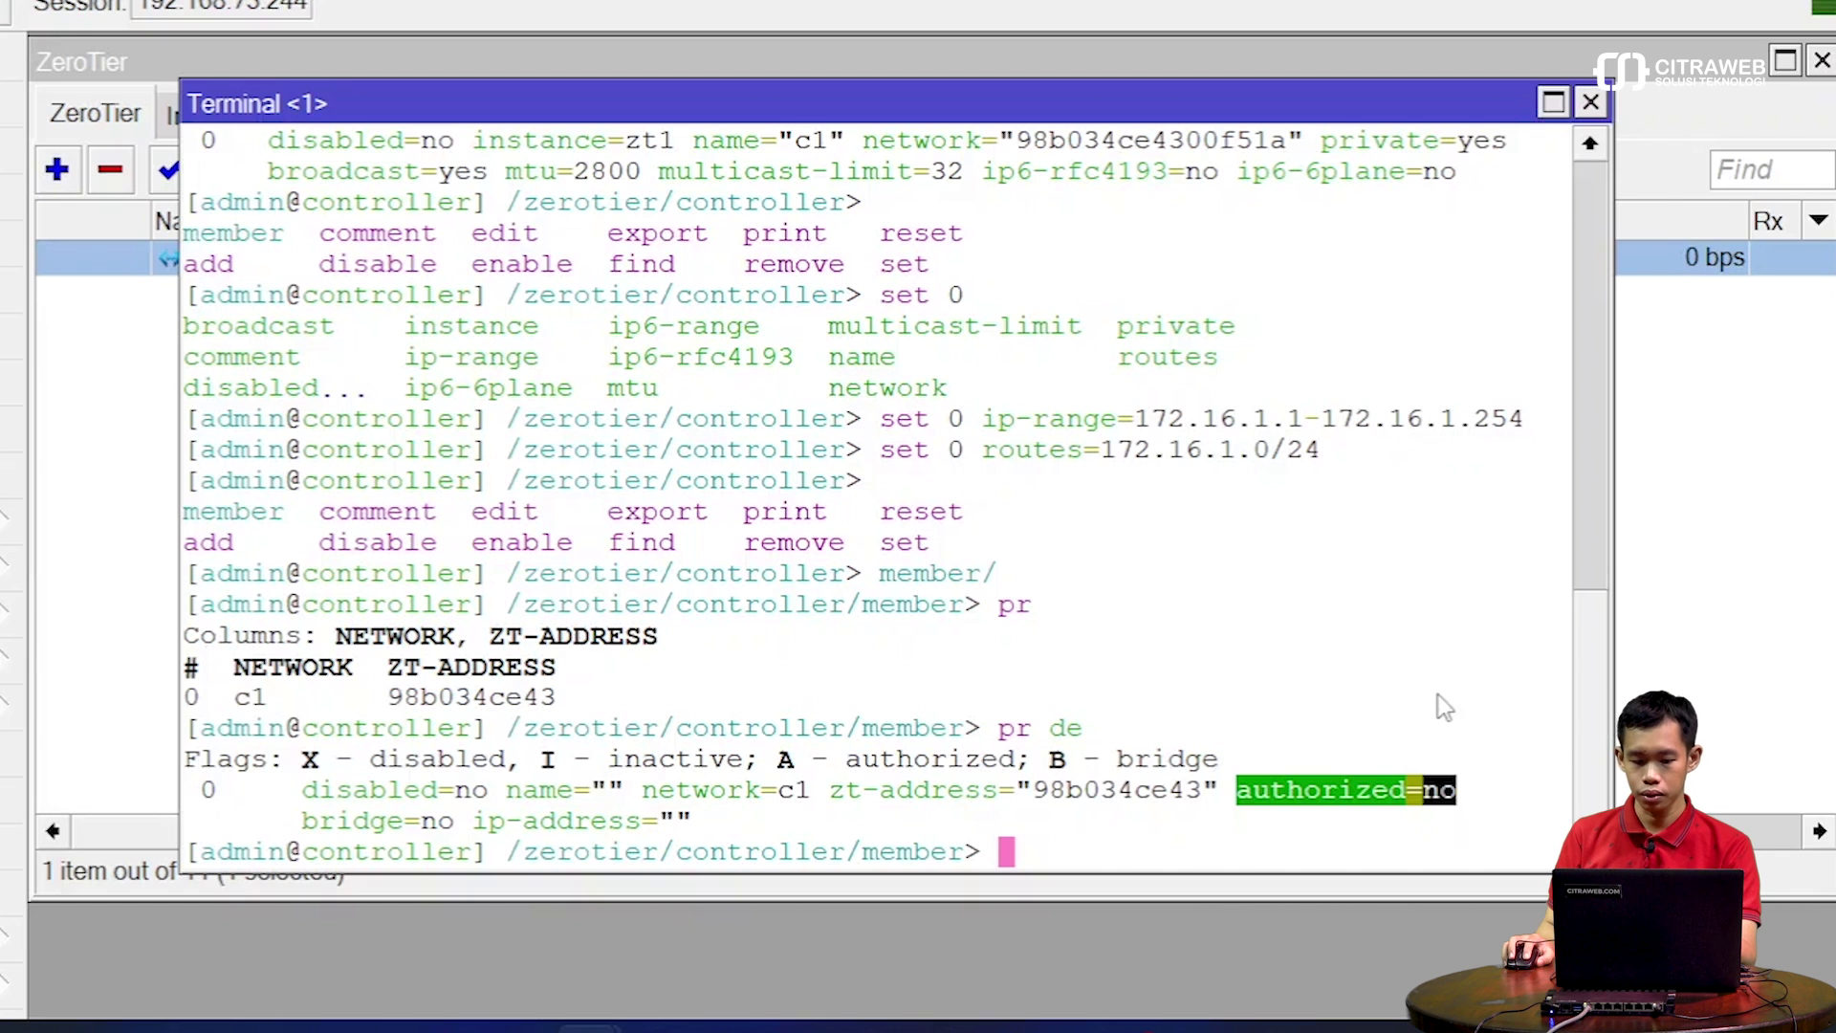
Authorize member 0 with authorized=yes and check the status of zerotier1 in the ZeroTier interface list
text(set 0 authorized=yes)
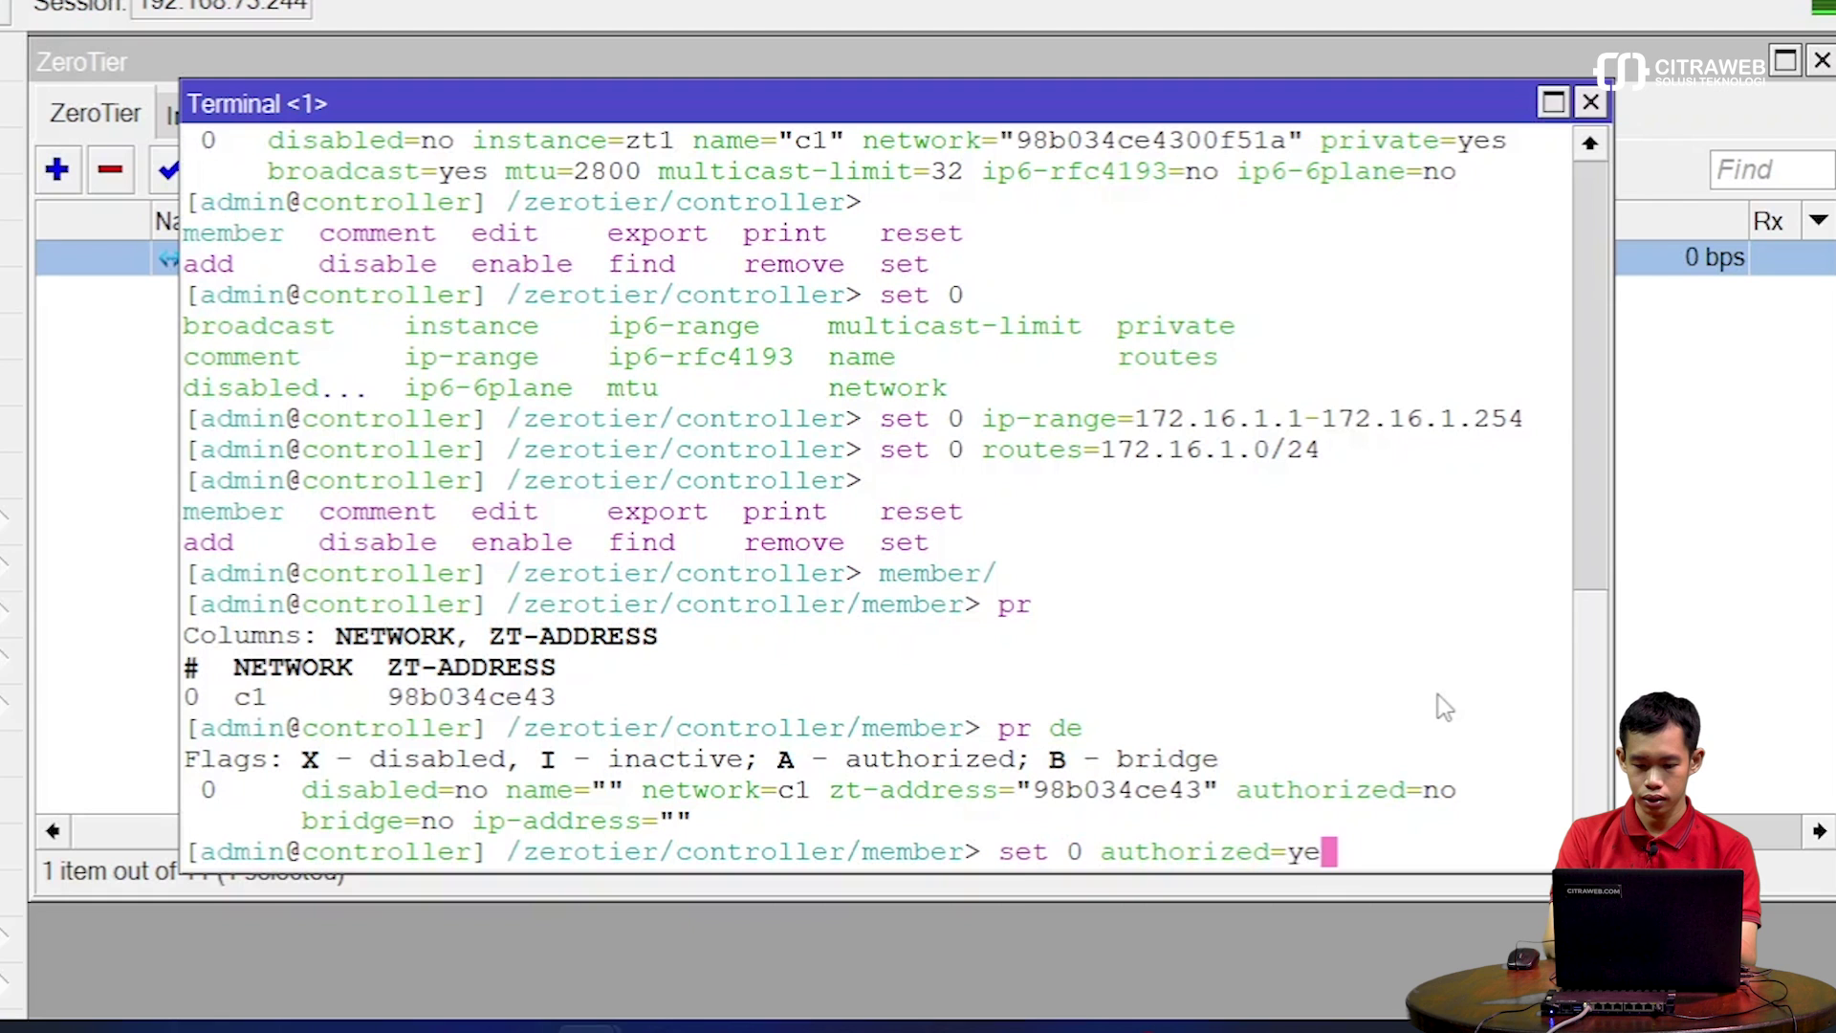
key(Return)
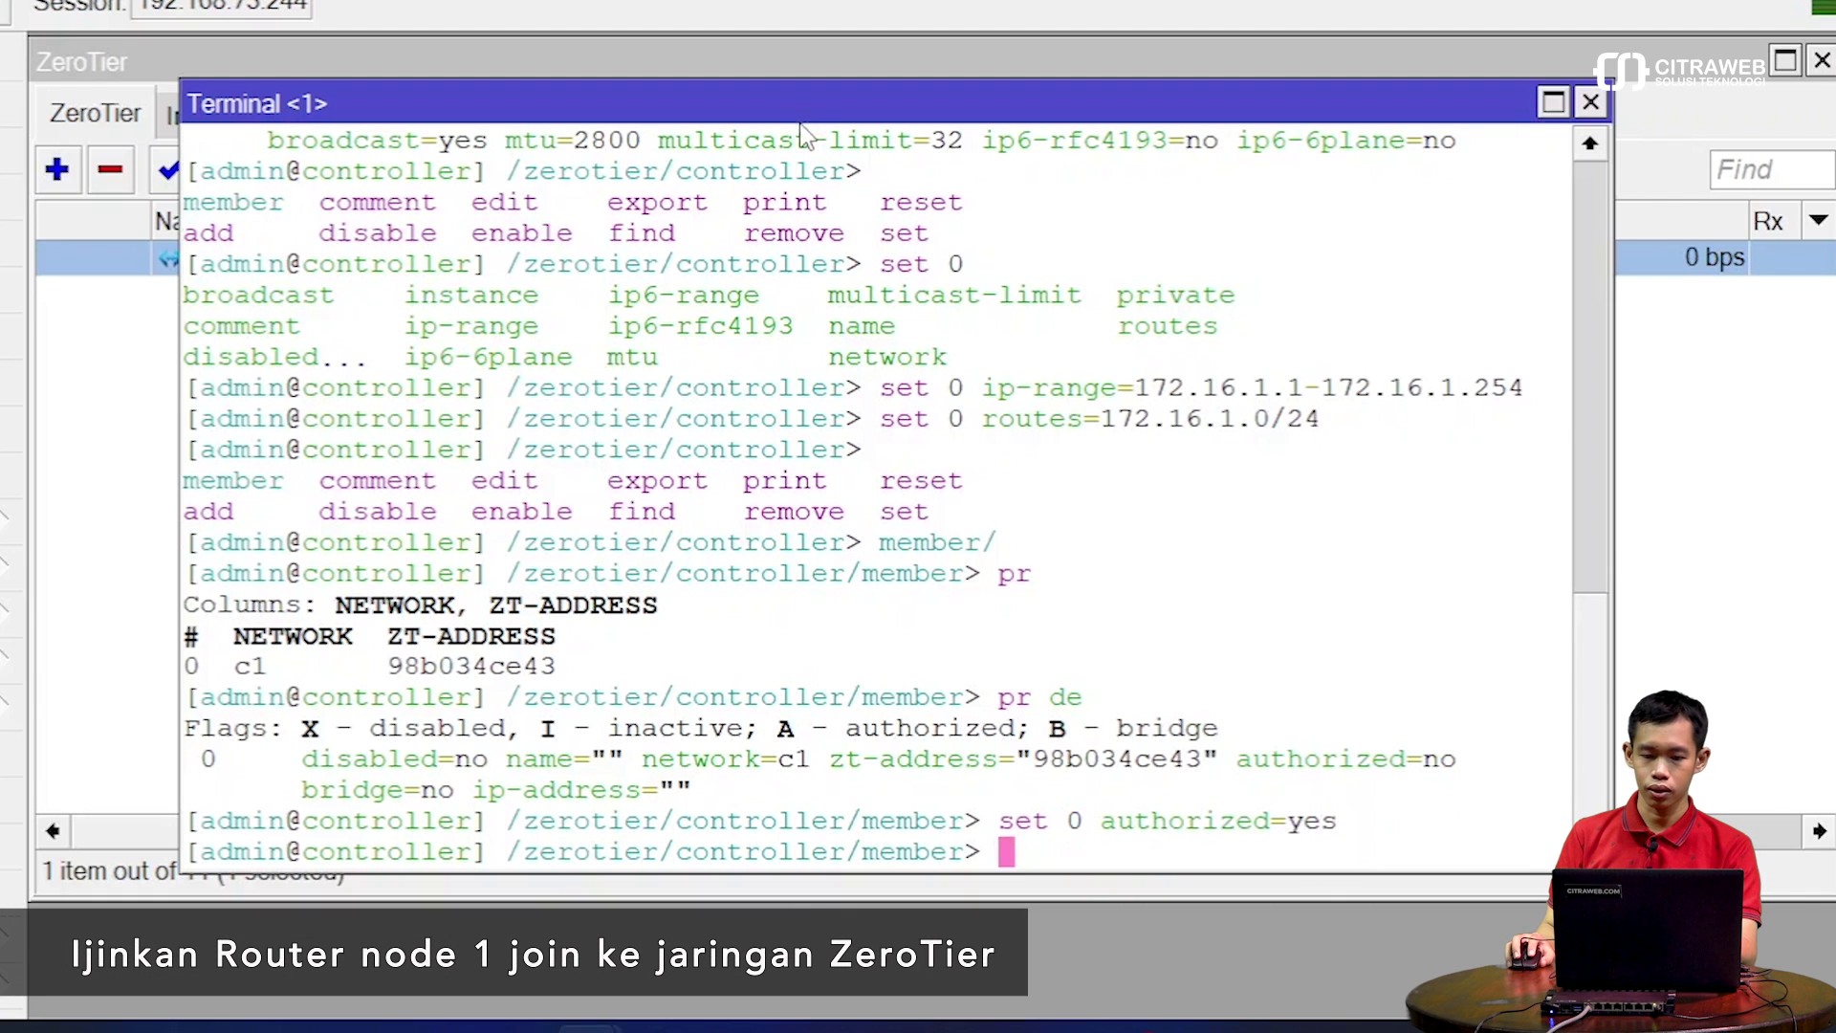
drag(800, 112, 813, 425)
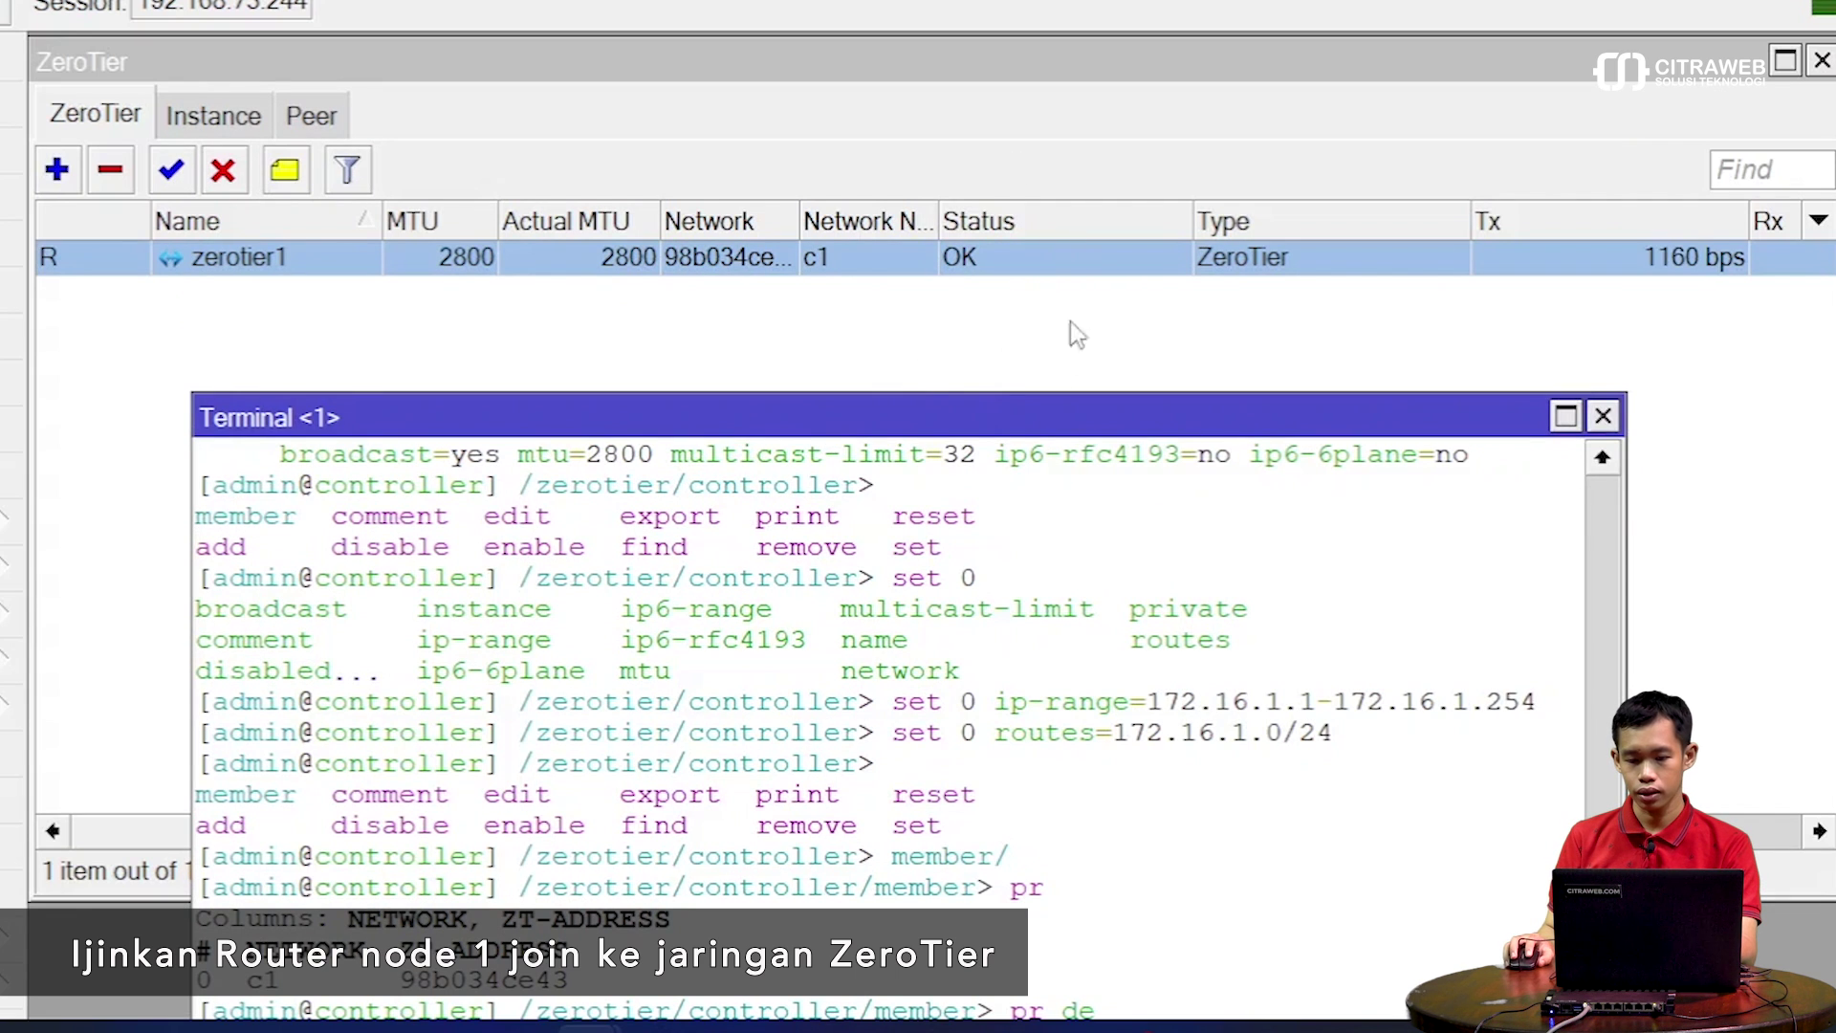
drag(858, 406, 856, 189)
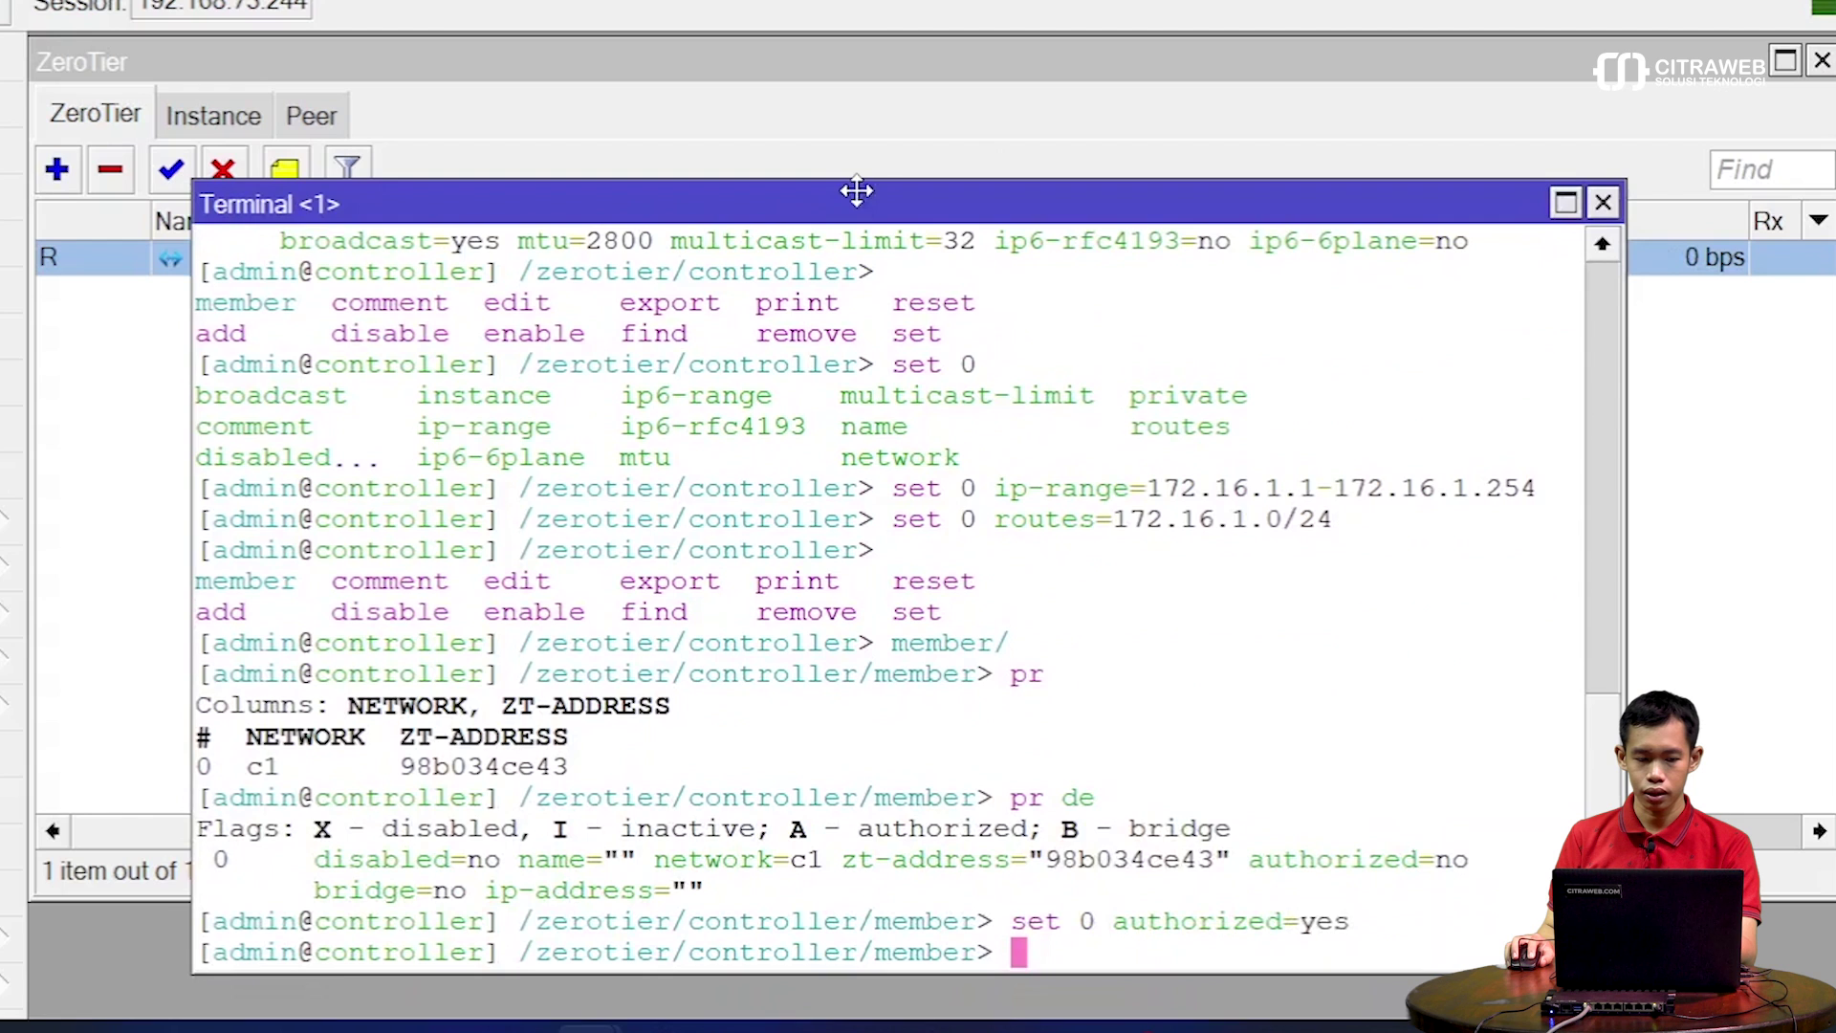
Open the controller's IP address list and check the address assigned to zerotier1
click(94, 606)
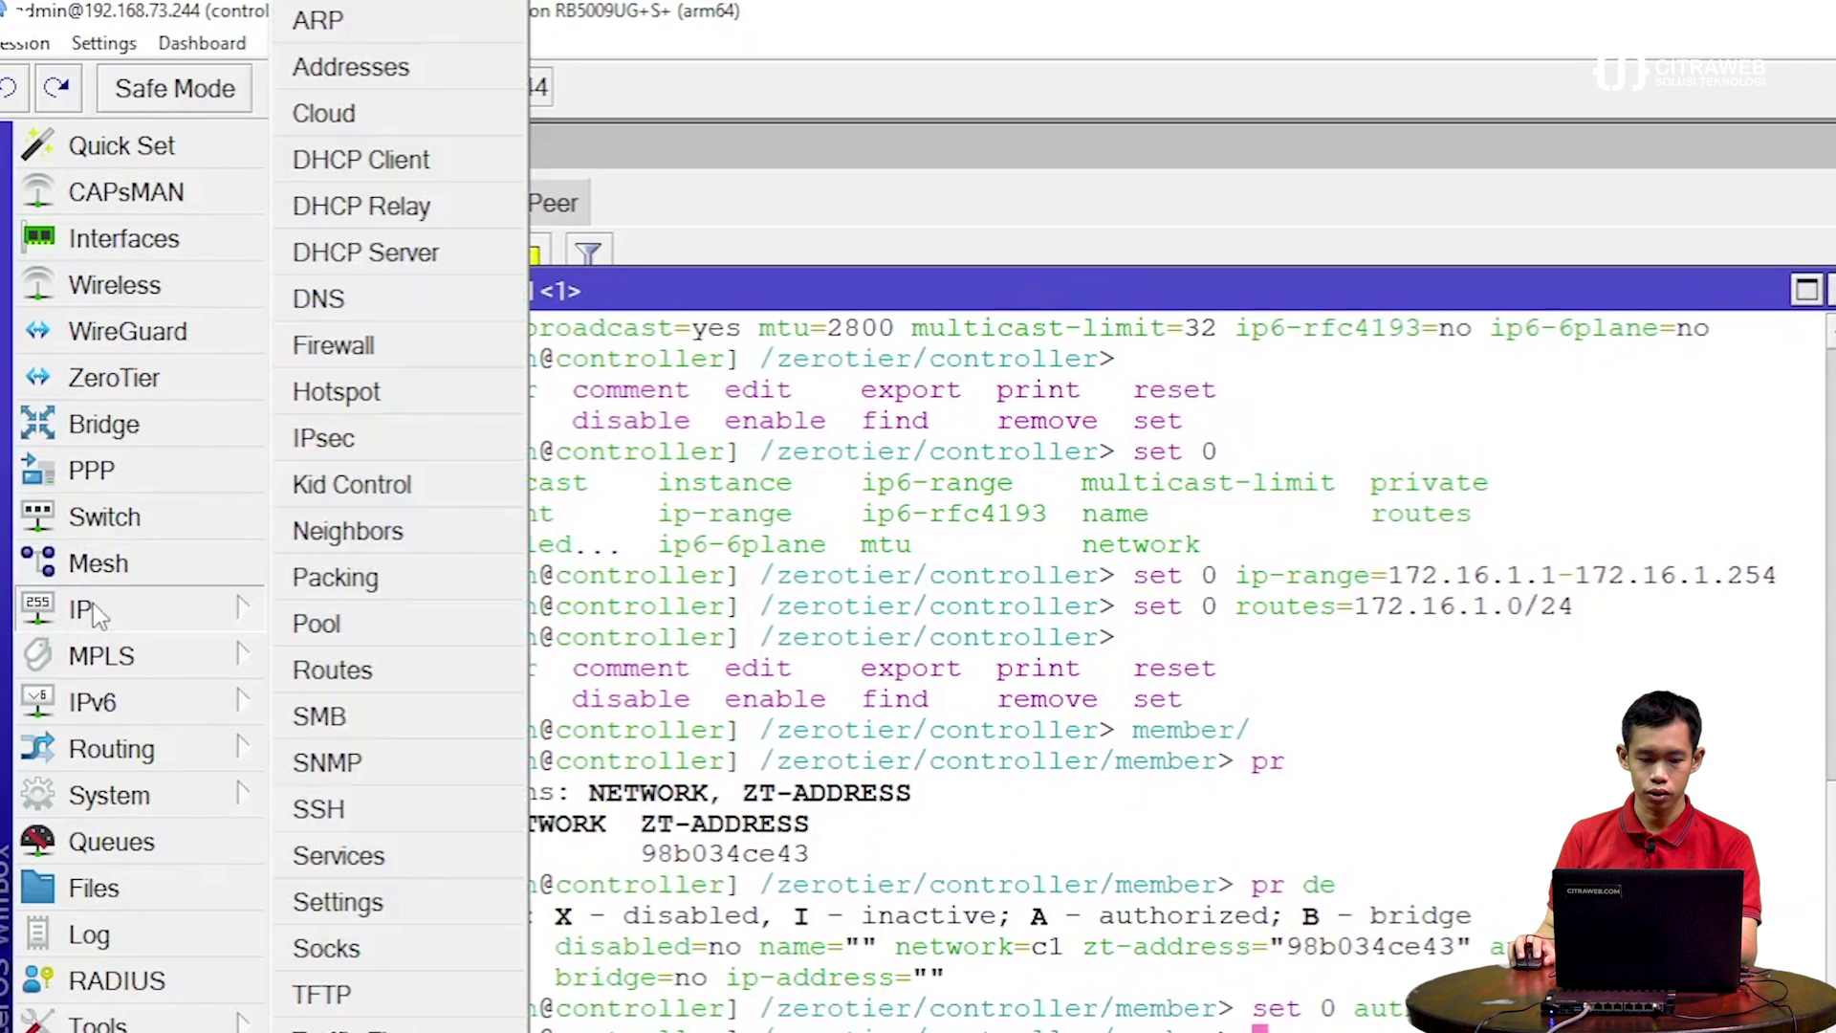
click(415, 82)
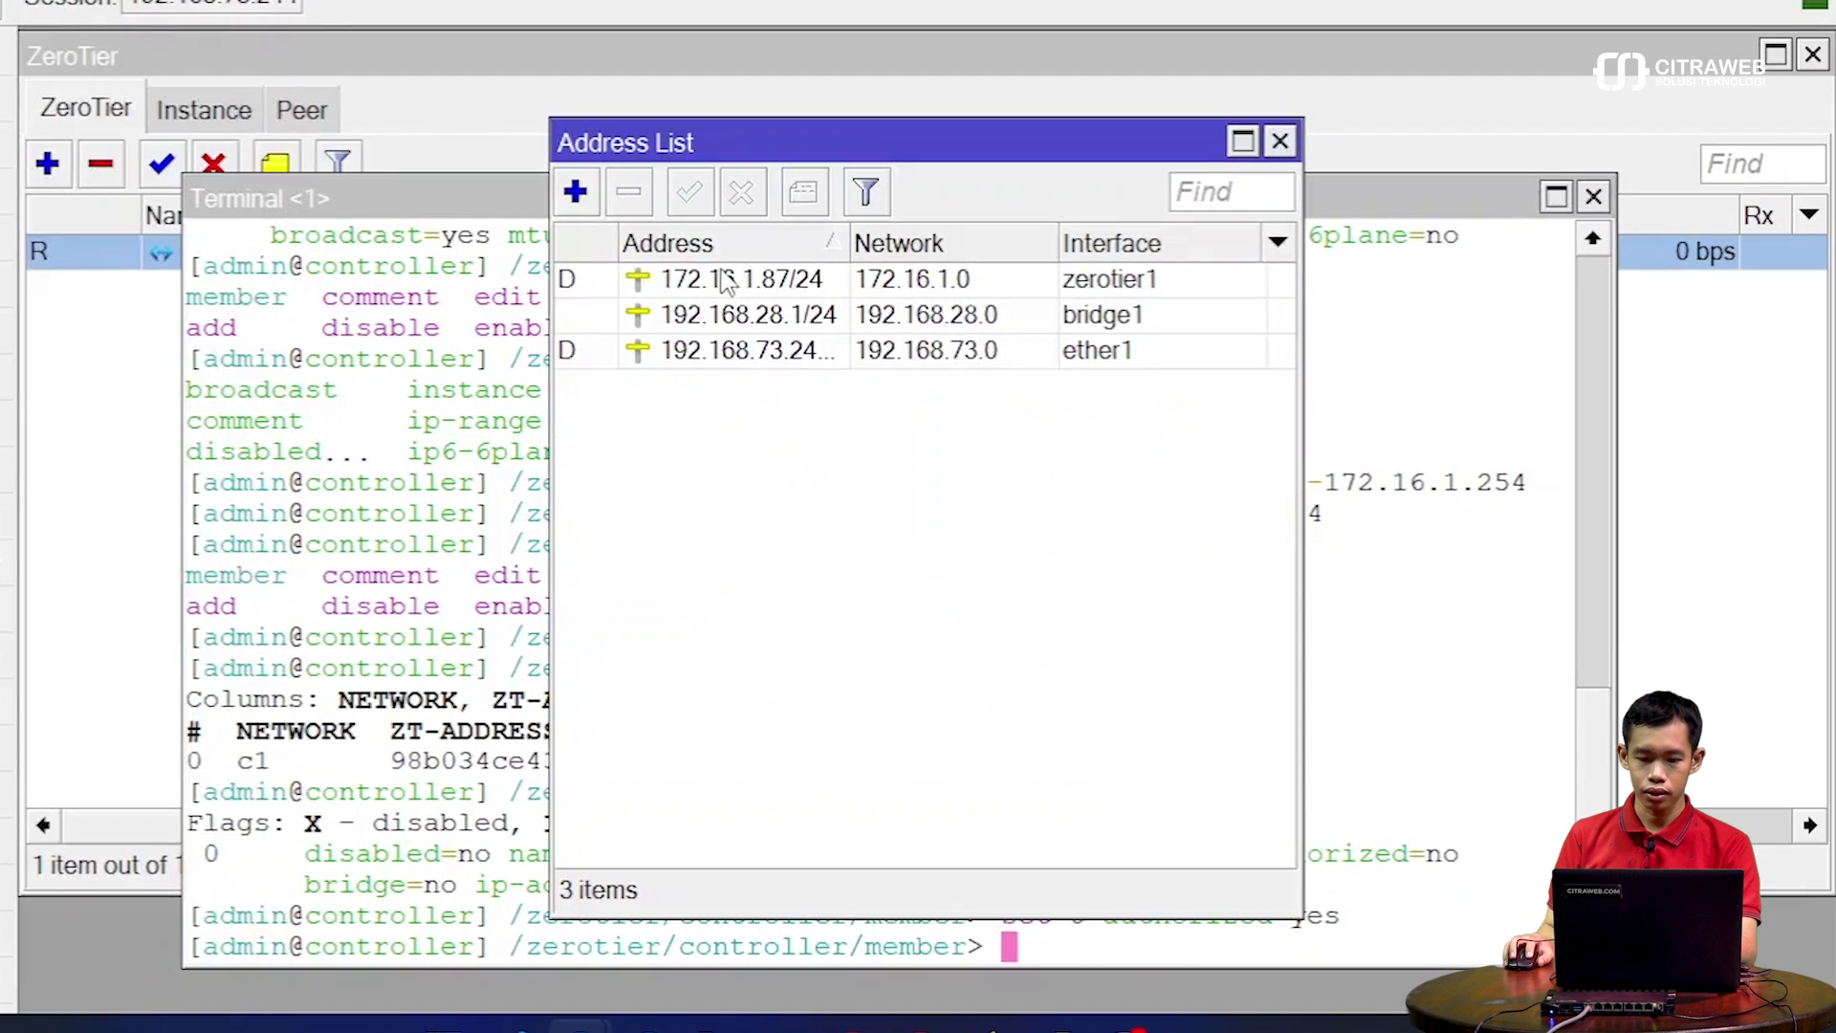
click(937, 356)
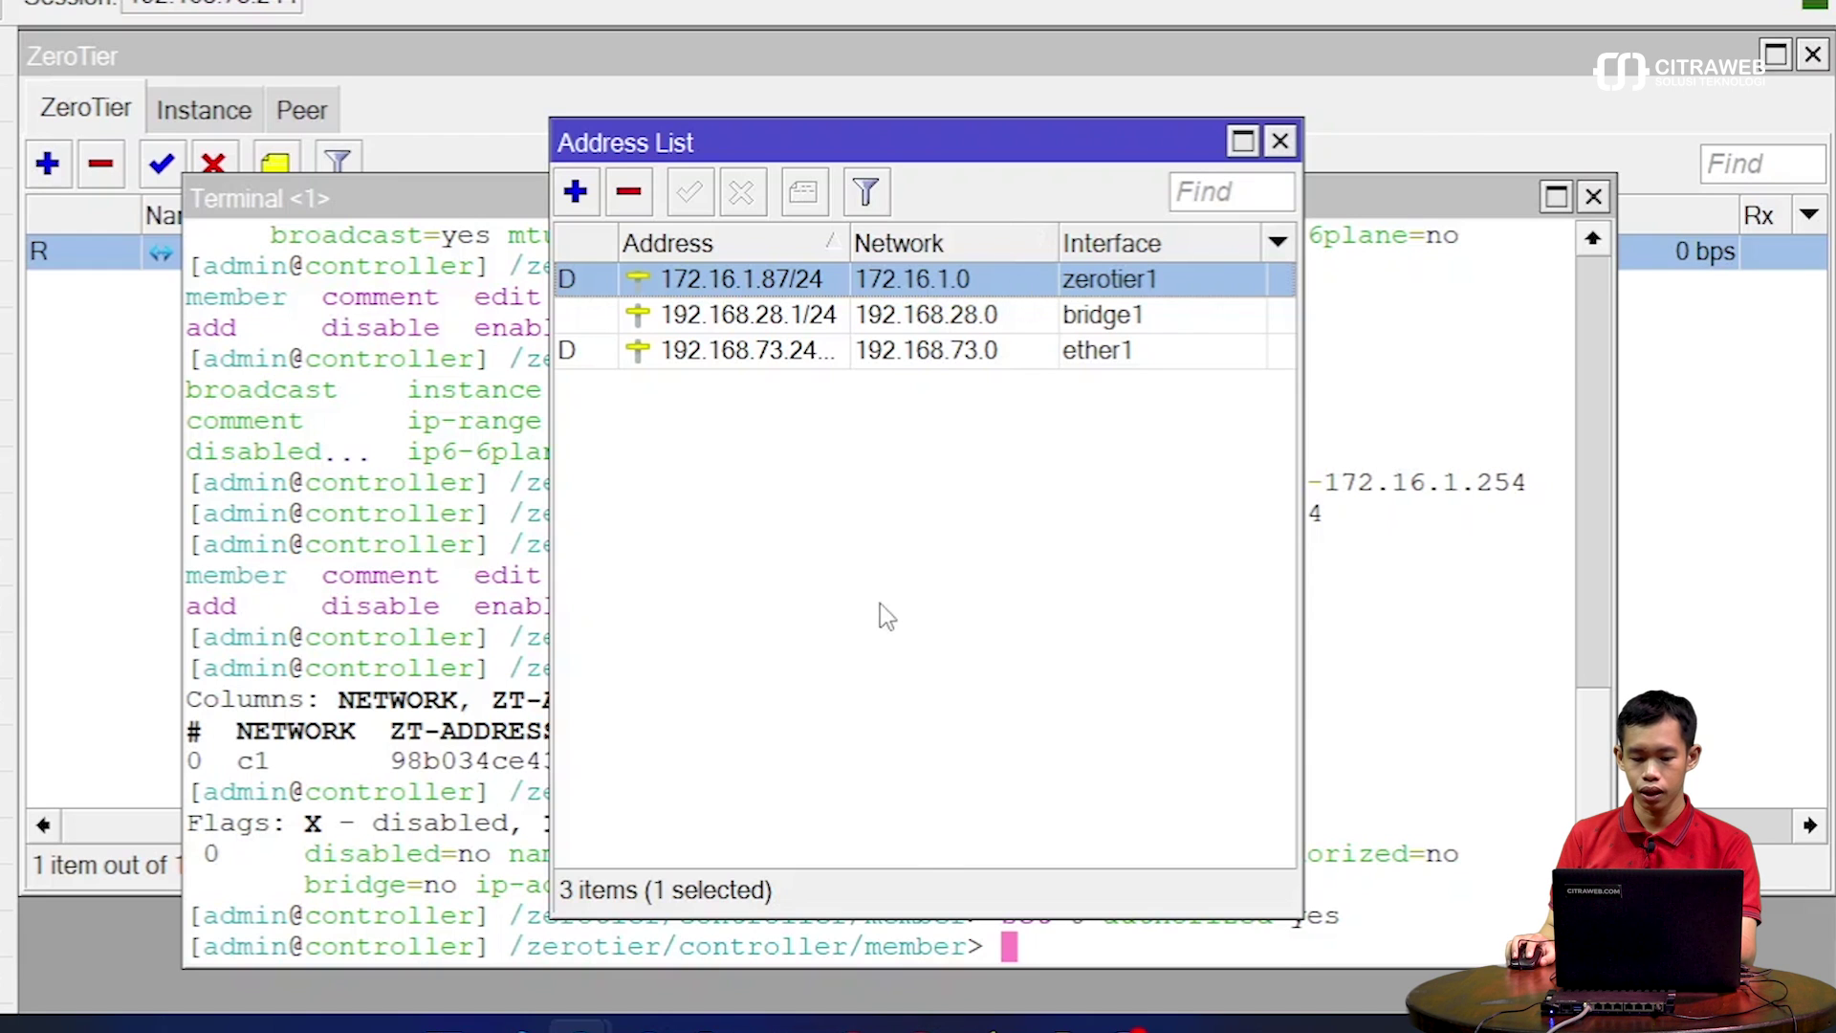
Return to the controller's terminal and copy c1's network ID 98b034ce4300f51a from the printed details
mouse_move(579, 1023)
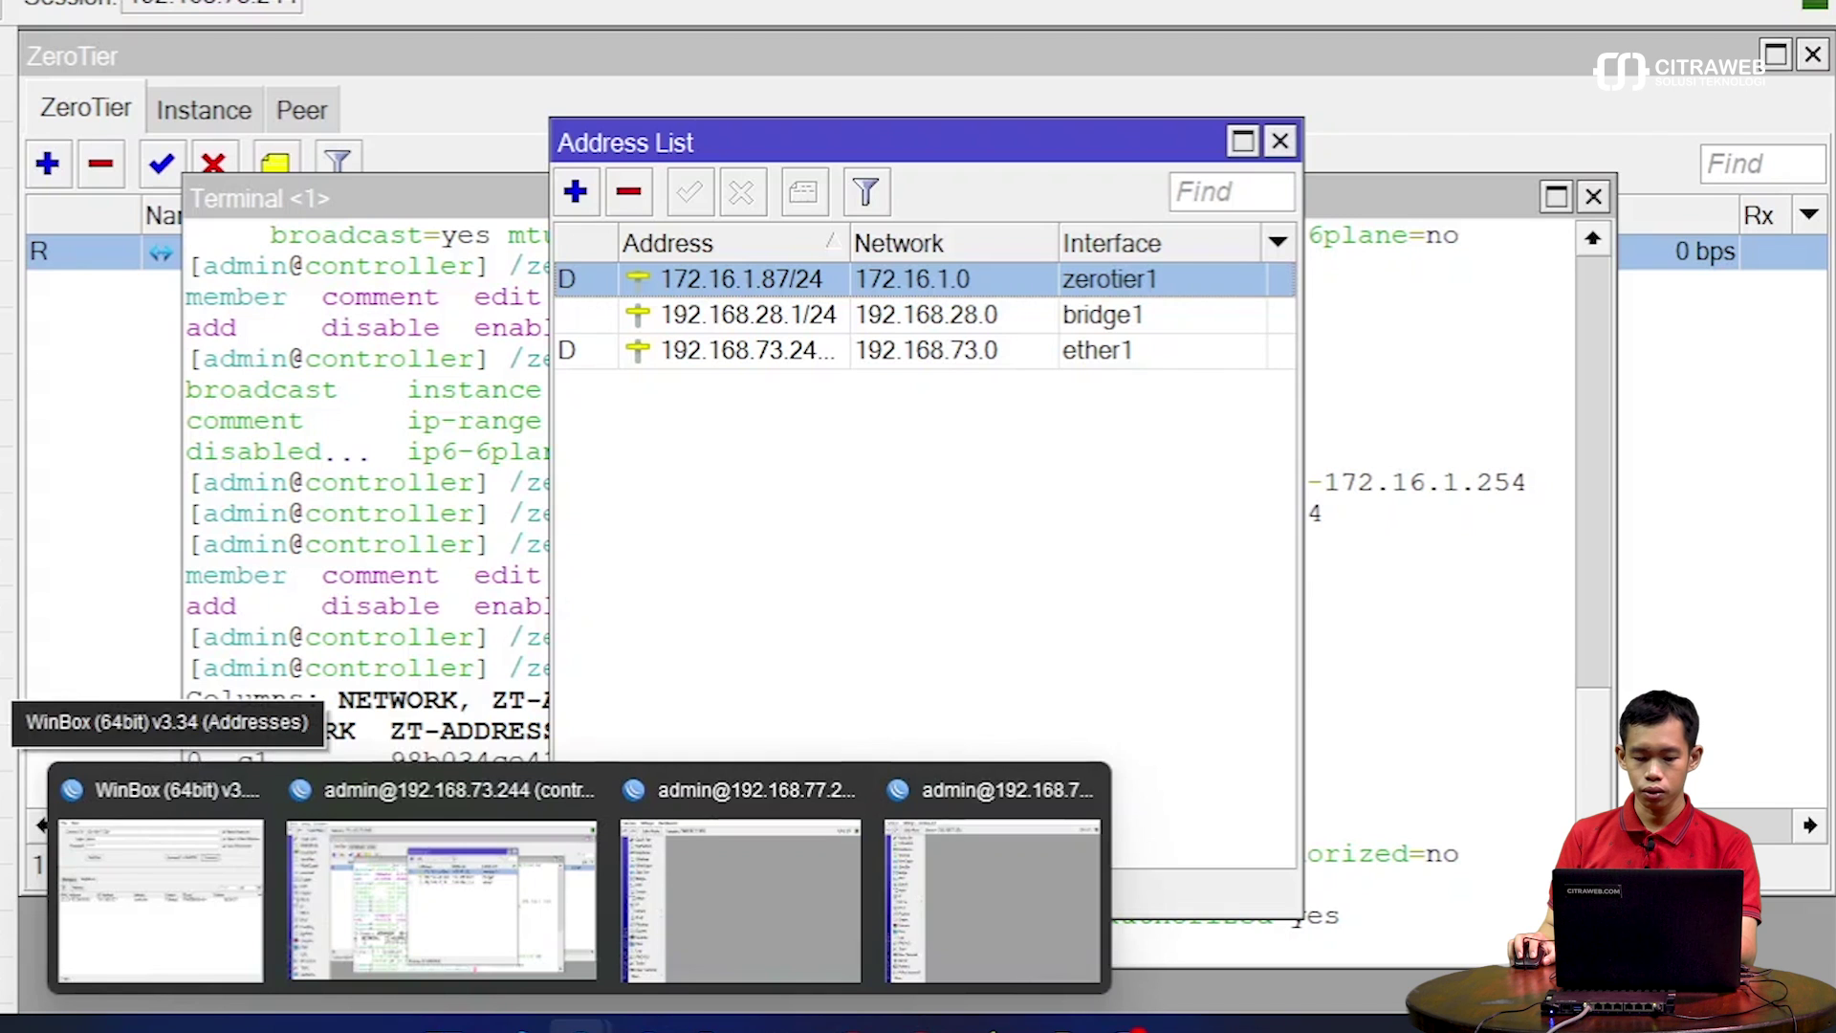
click(1329, 642)
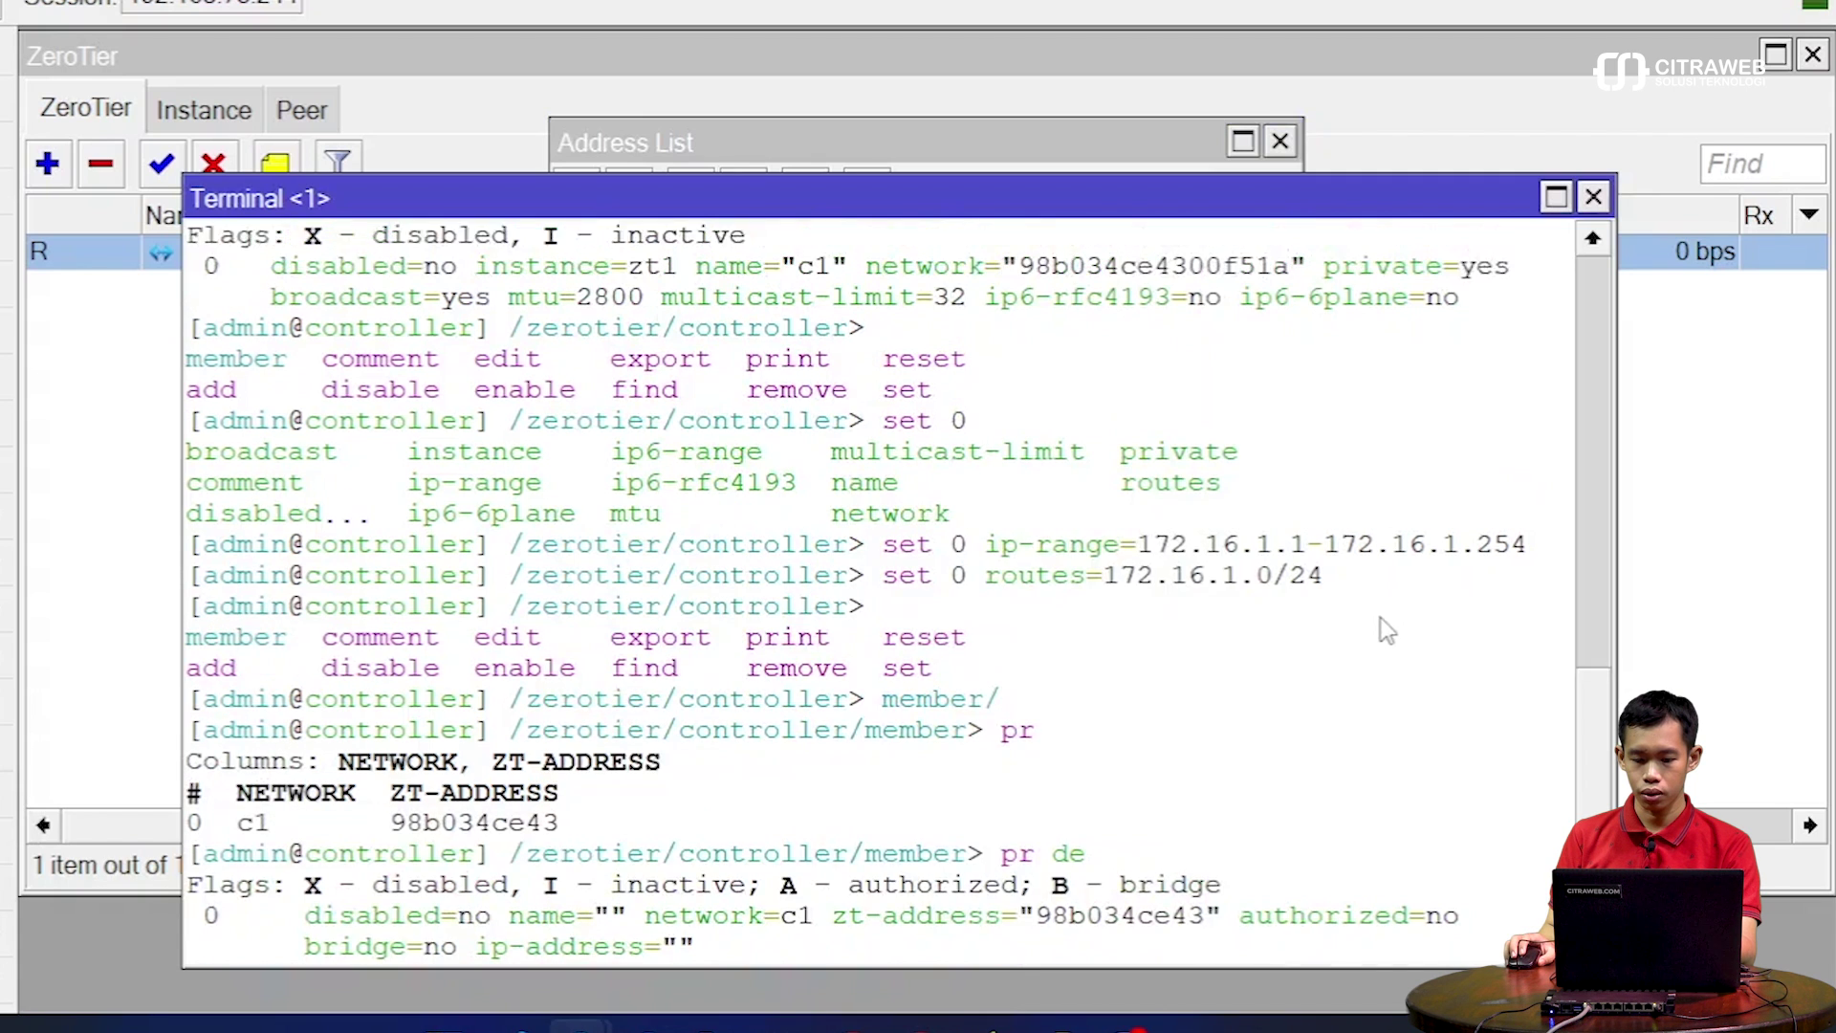
scroll(1384, 631, up, 2)
drag(1019, 359, 1284, 378)
right_click(1284, 377)
click(1289, 380)
Switch to the WinBox session of router zt1 (192.168.77.202), maximize it and enlarge its interface by two zoom levels
mouse_move(741, 1000)
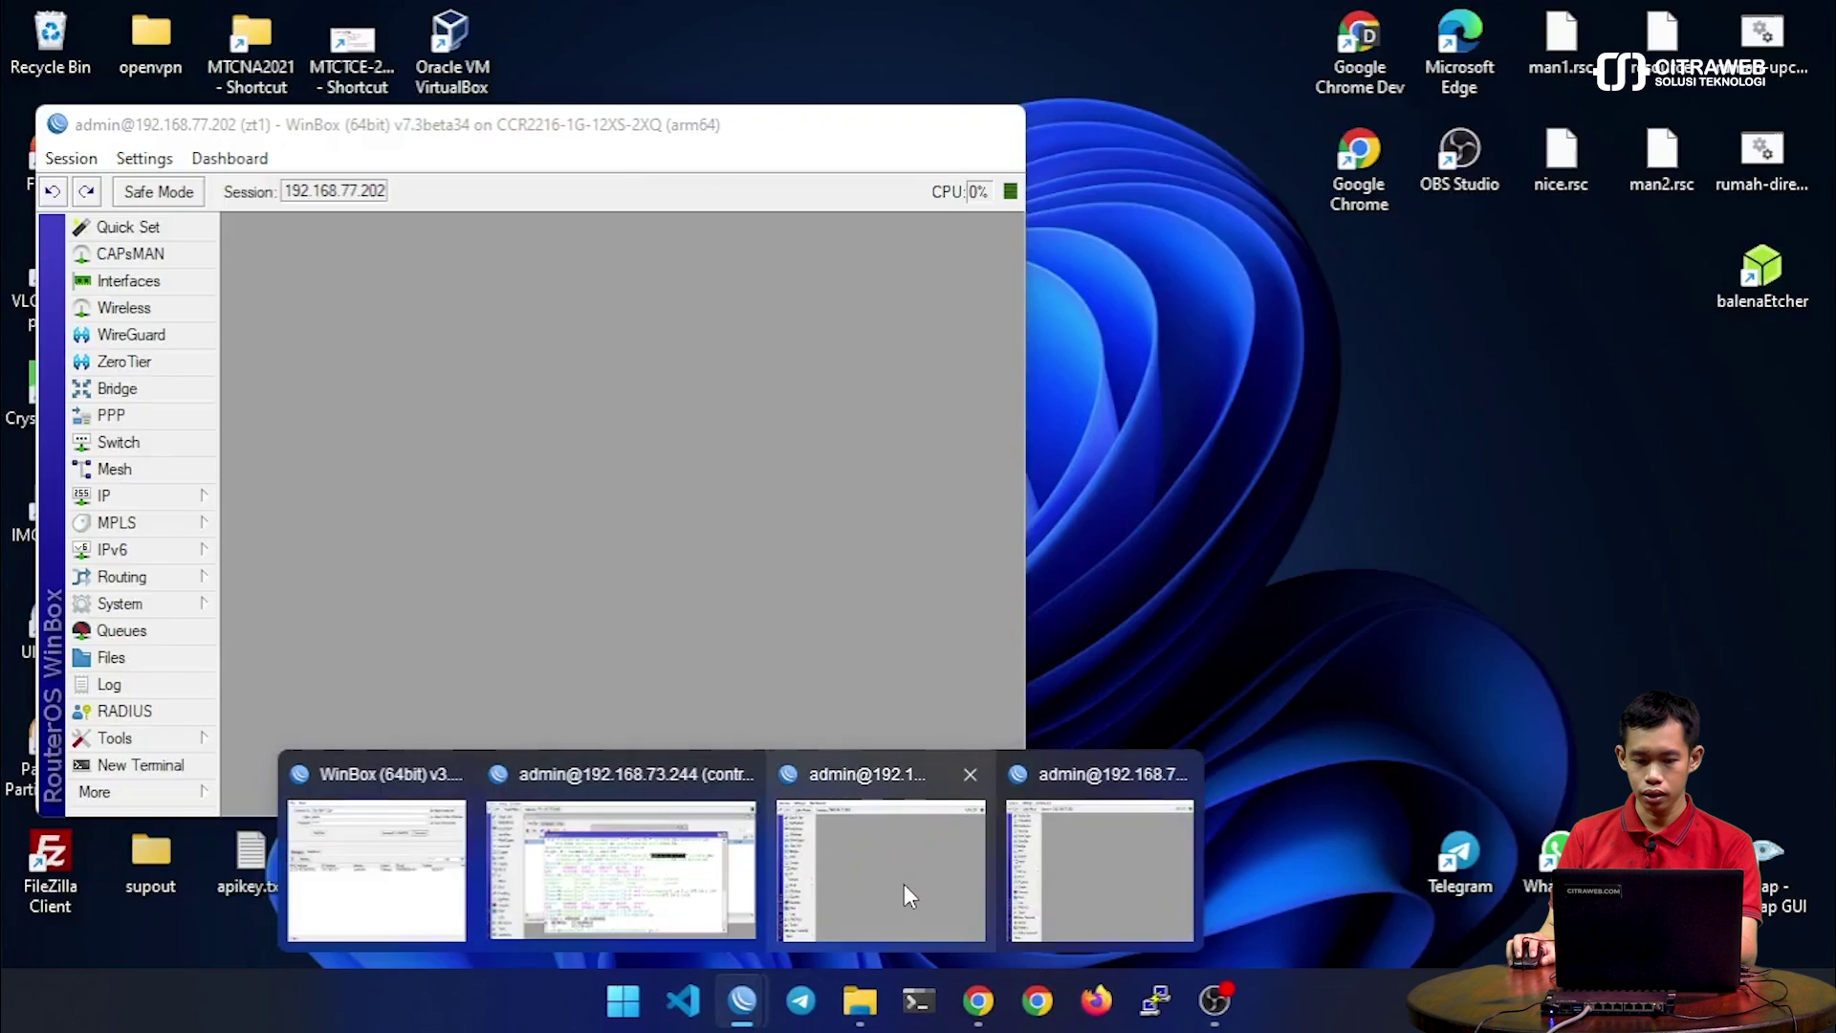
click(903, 883)
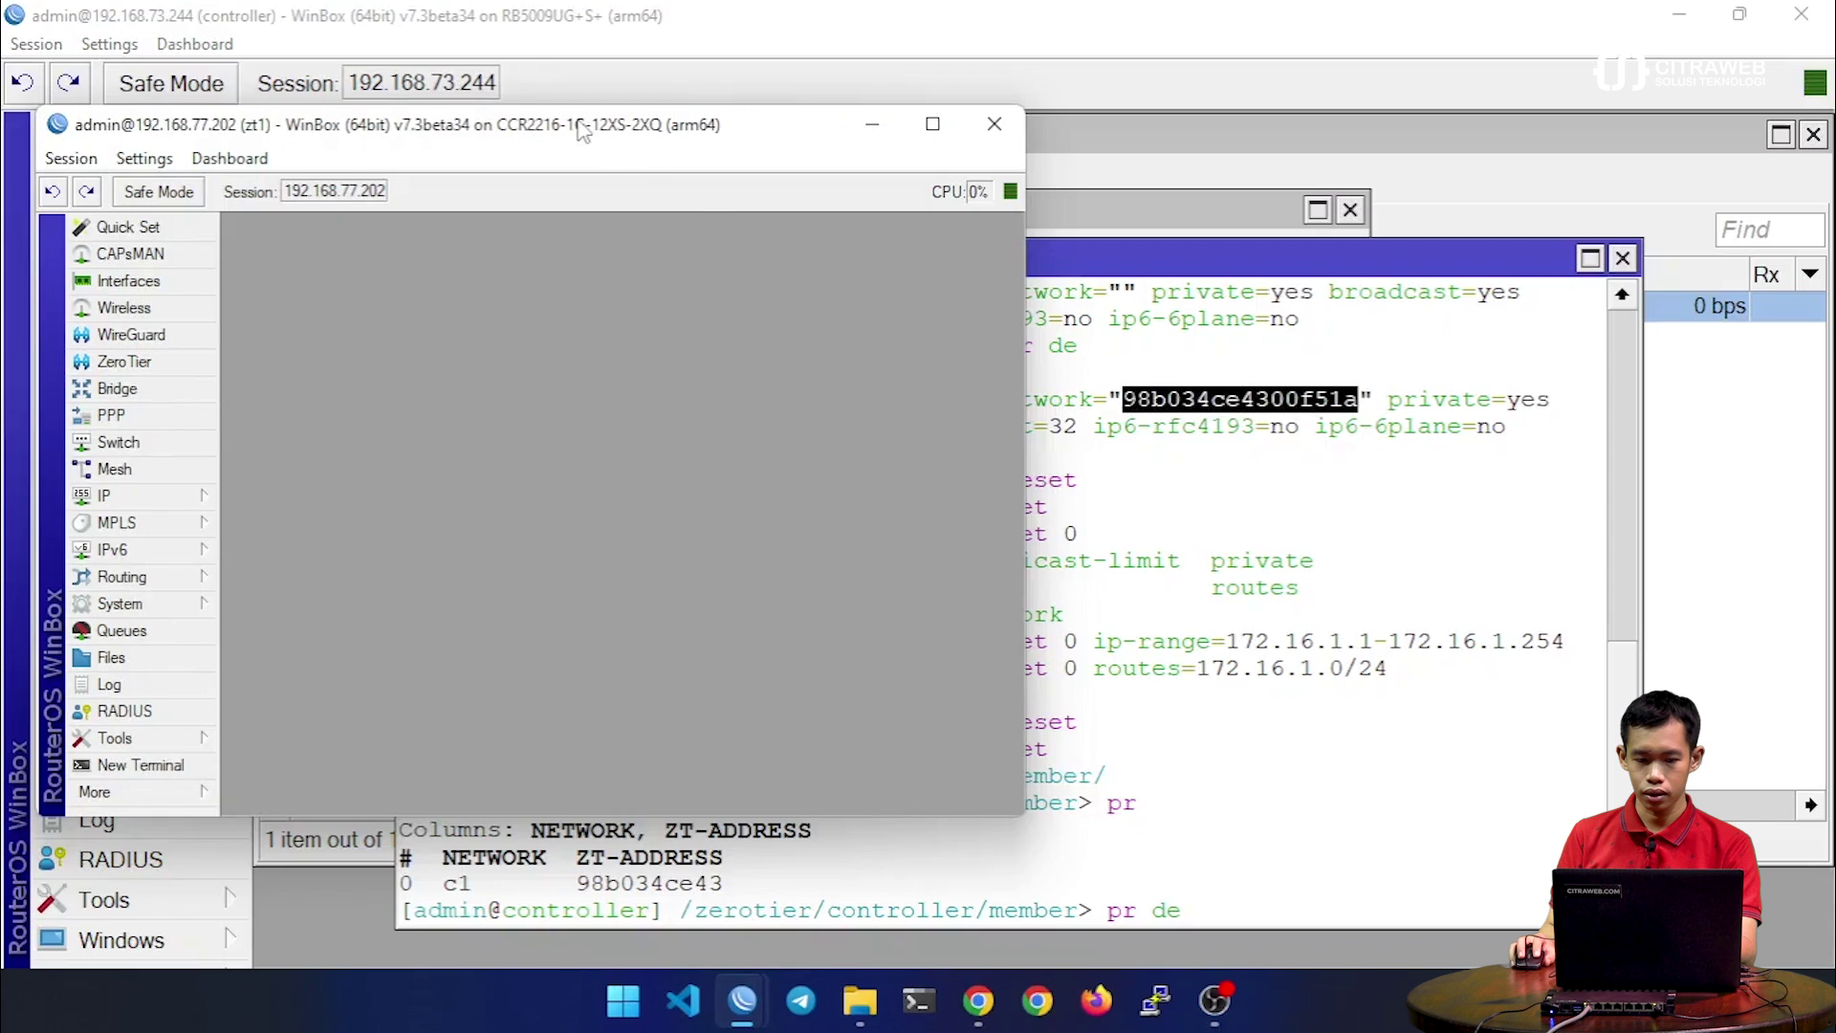
double_click(579, 122)
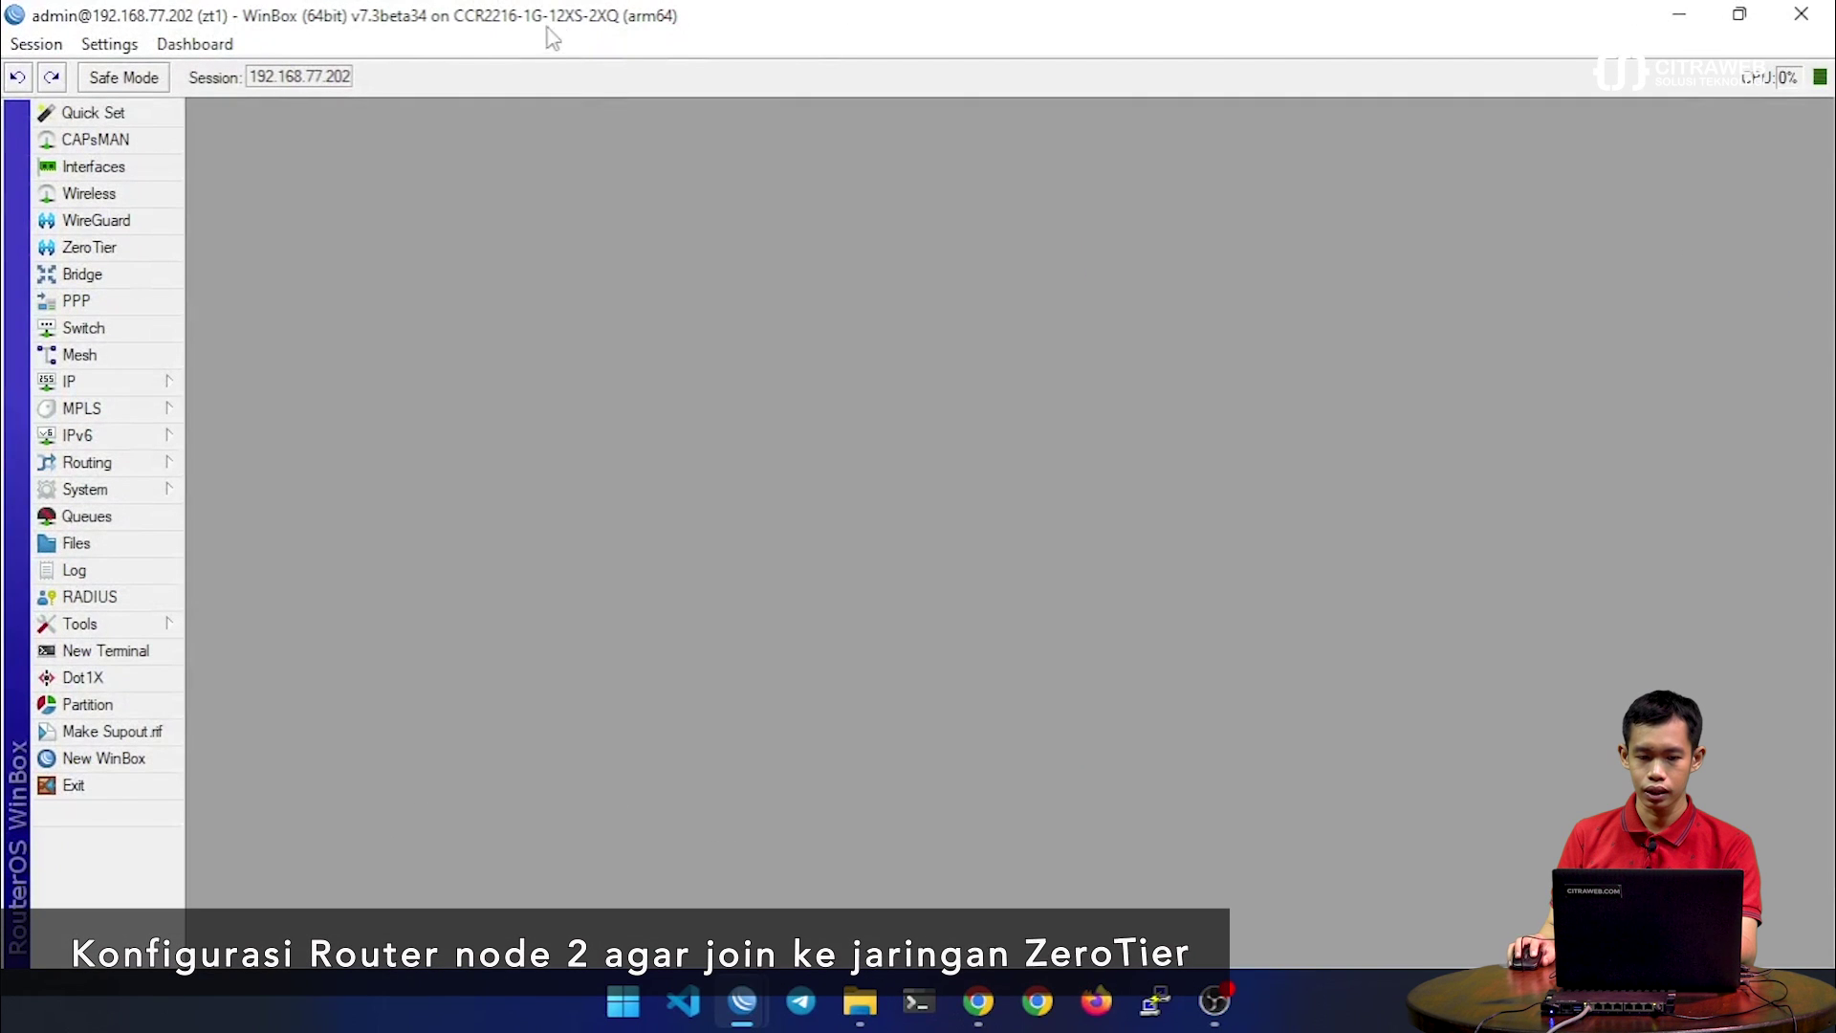
click(106, 45)
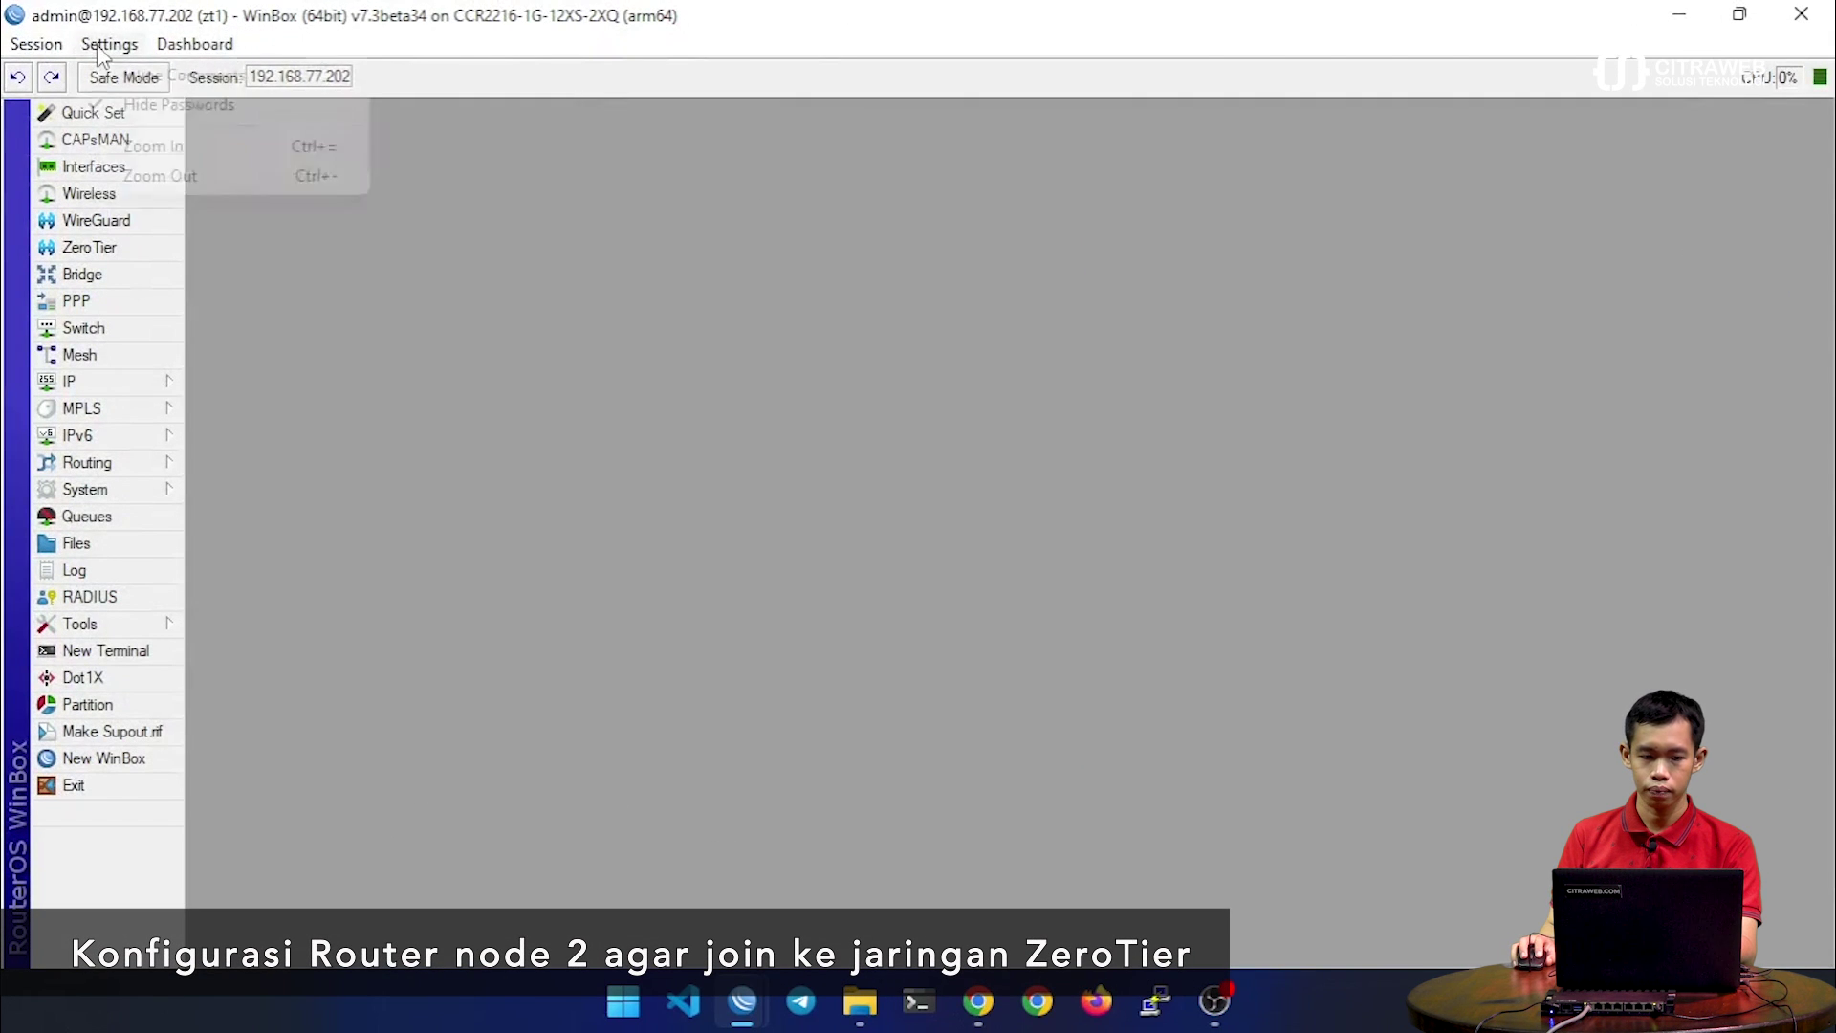
click(158, 144)
click(109, 44)
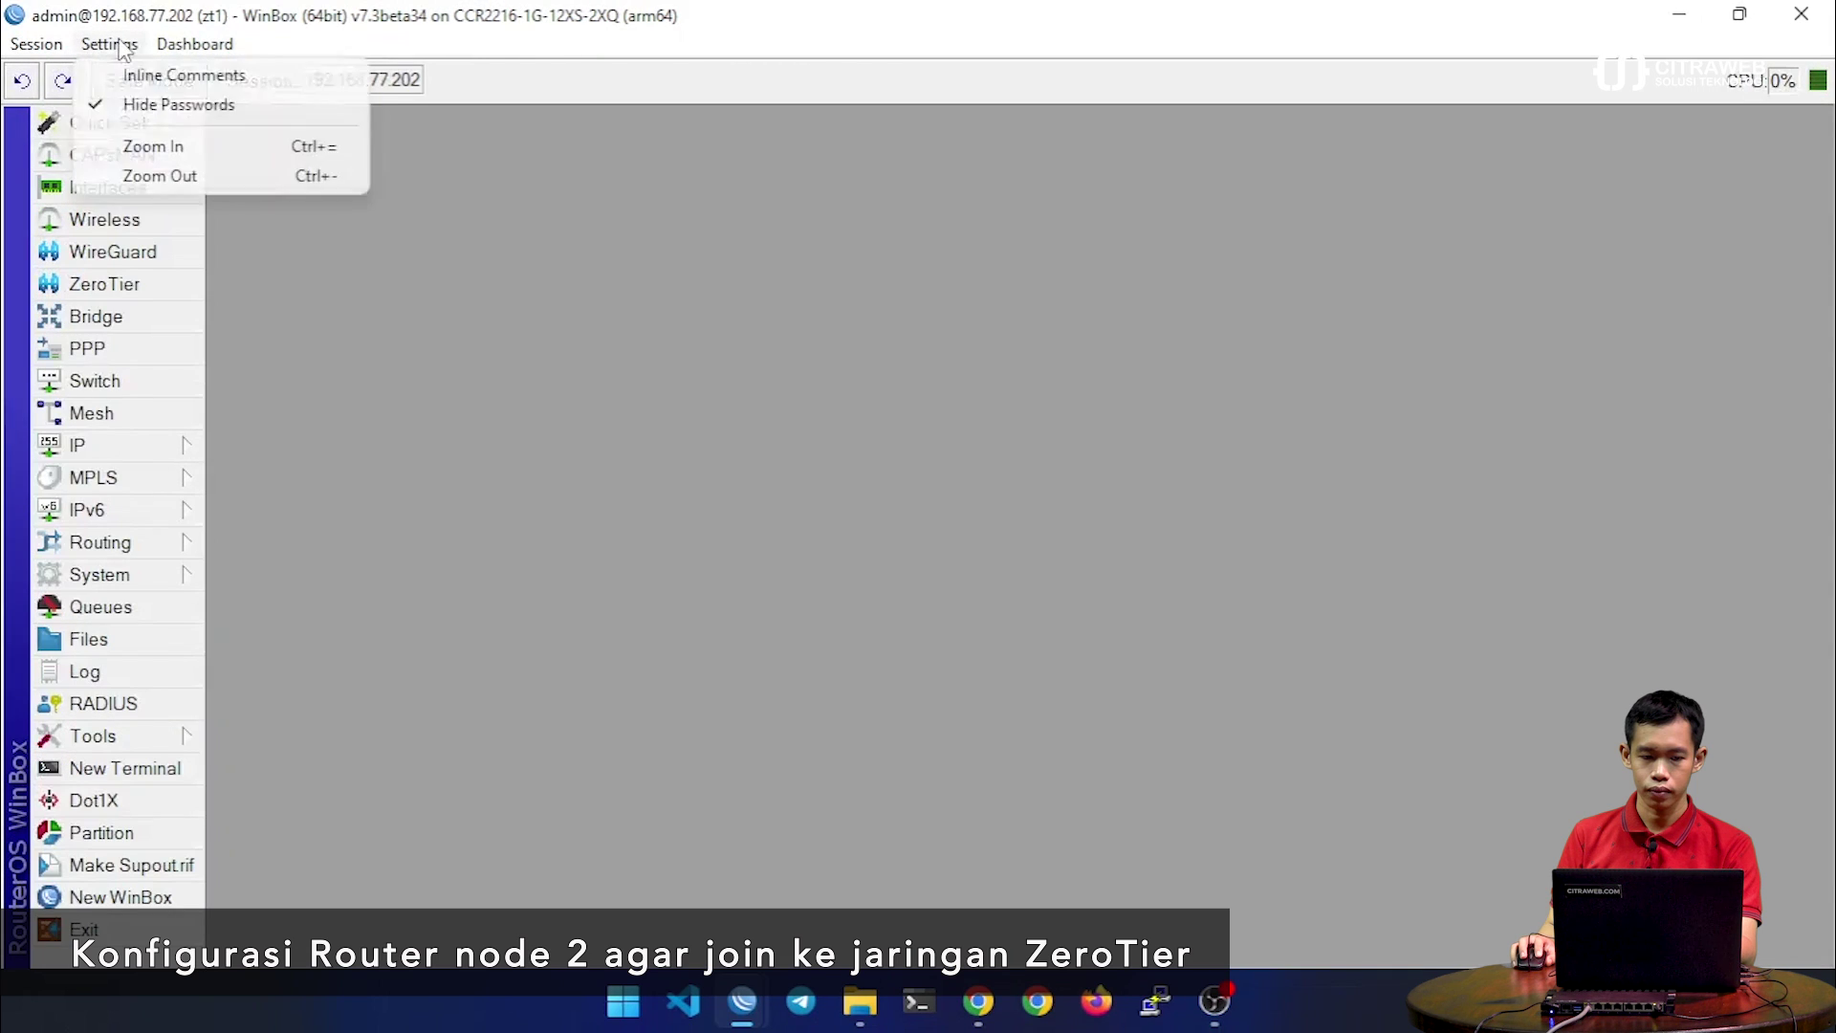
click(159, 146)
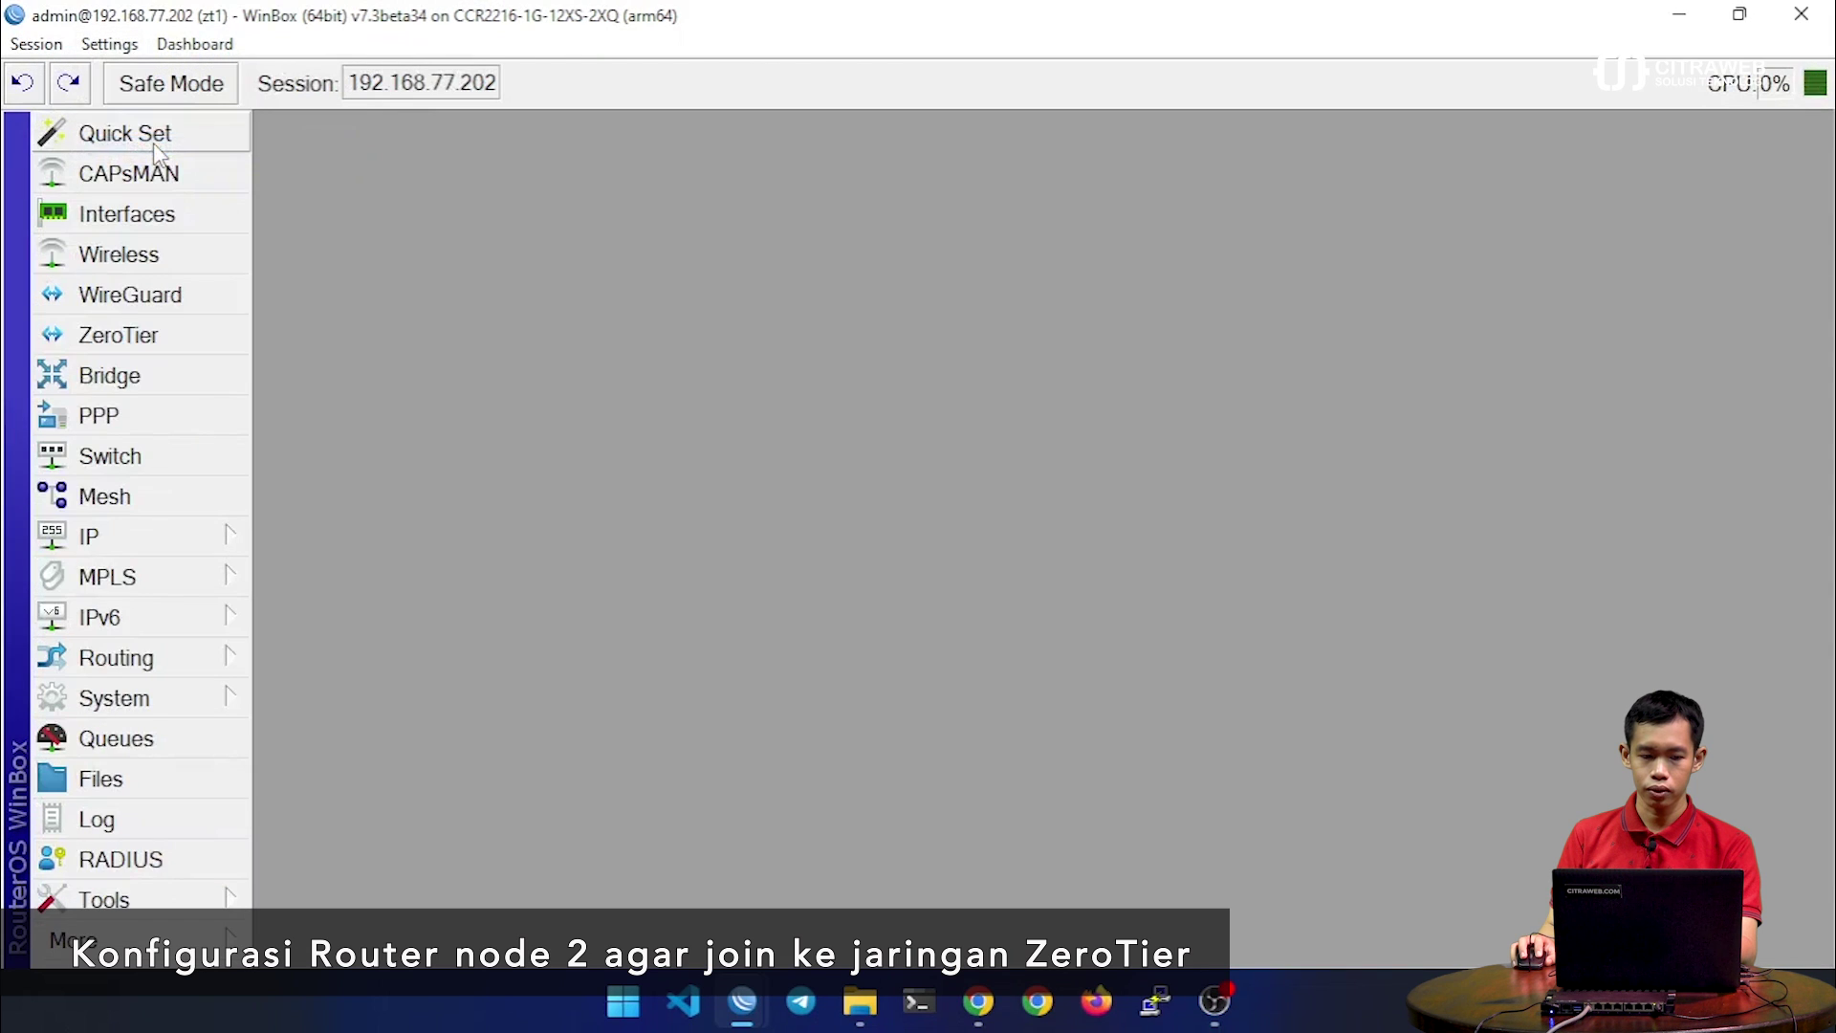
Open the ZeroTier settings on router zt1 and enable the zt1 instance
click(180, 346)
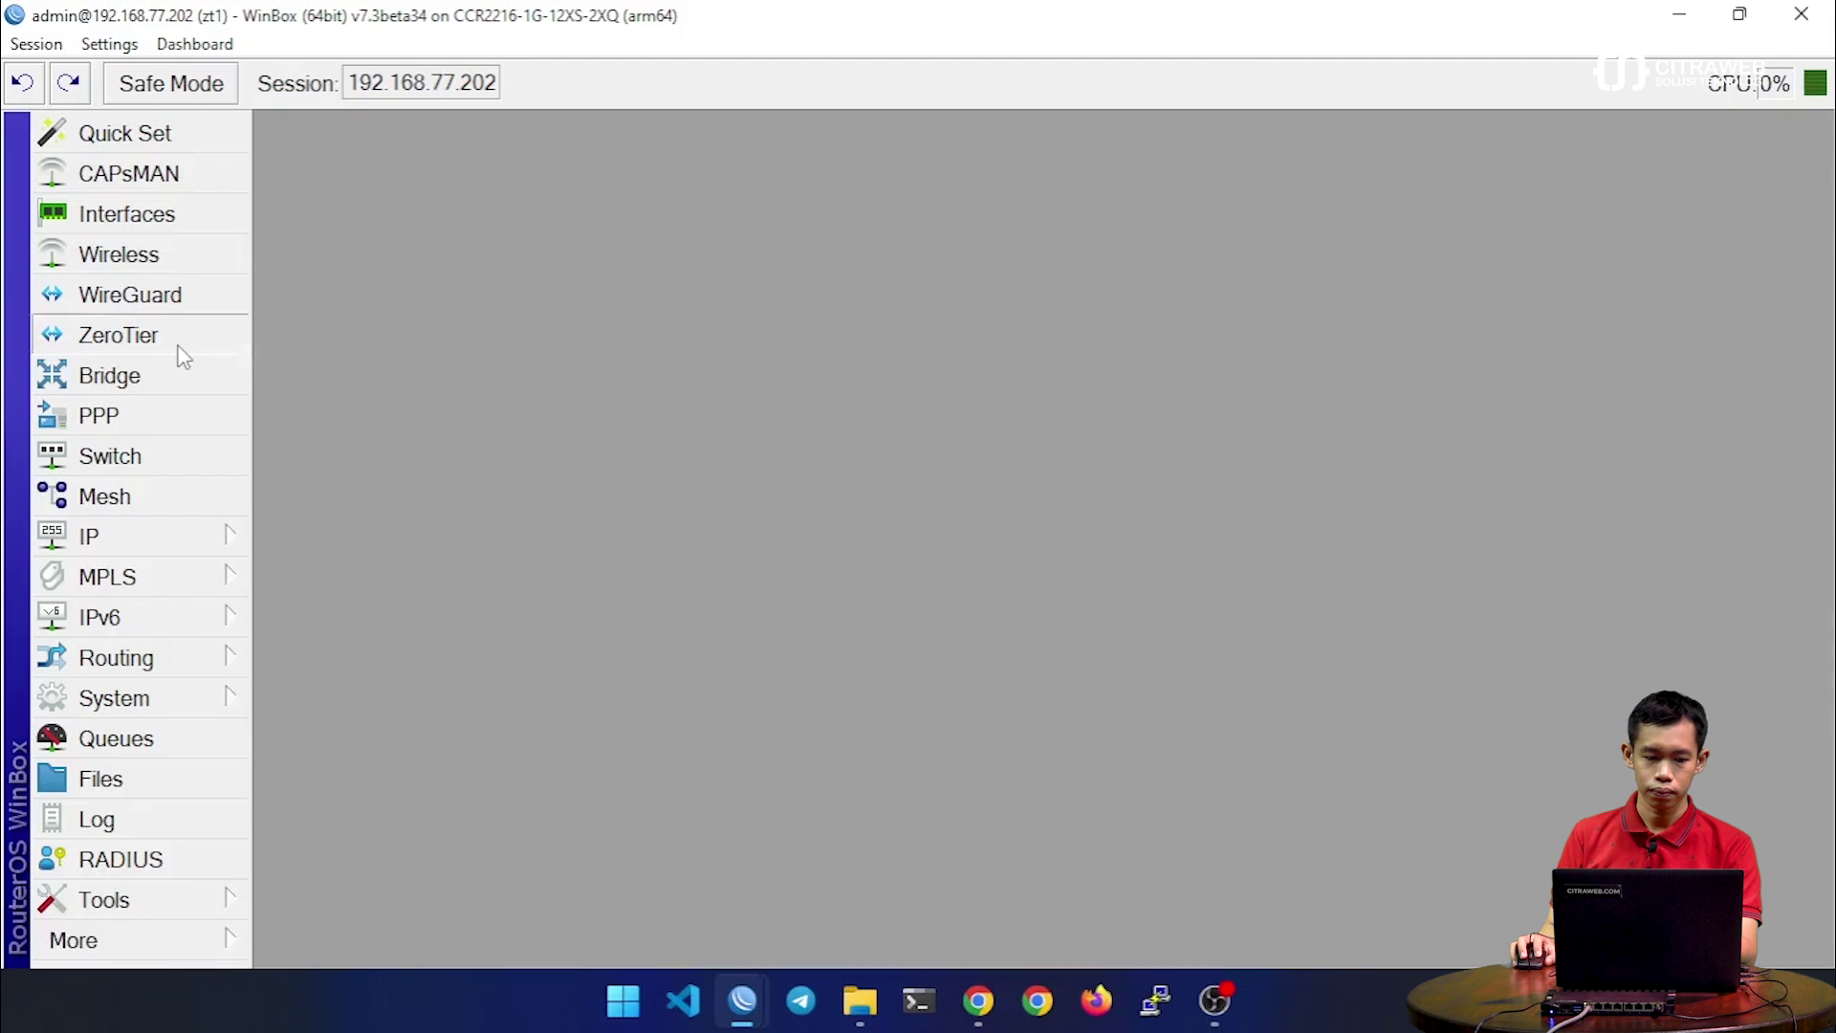
drag(924, 243, 586, 172)
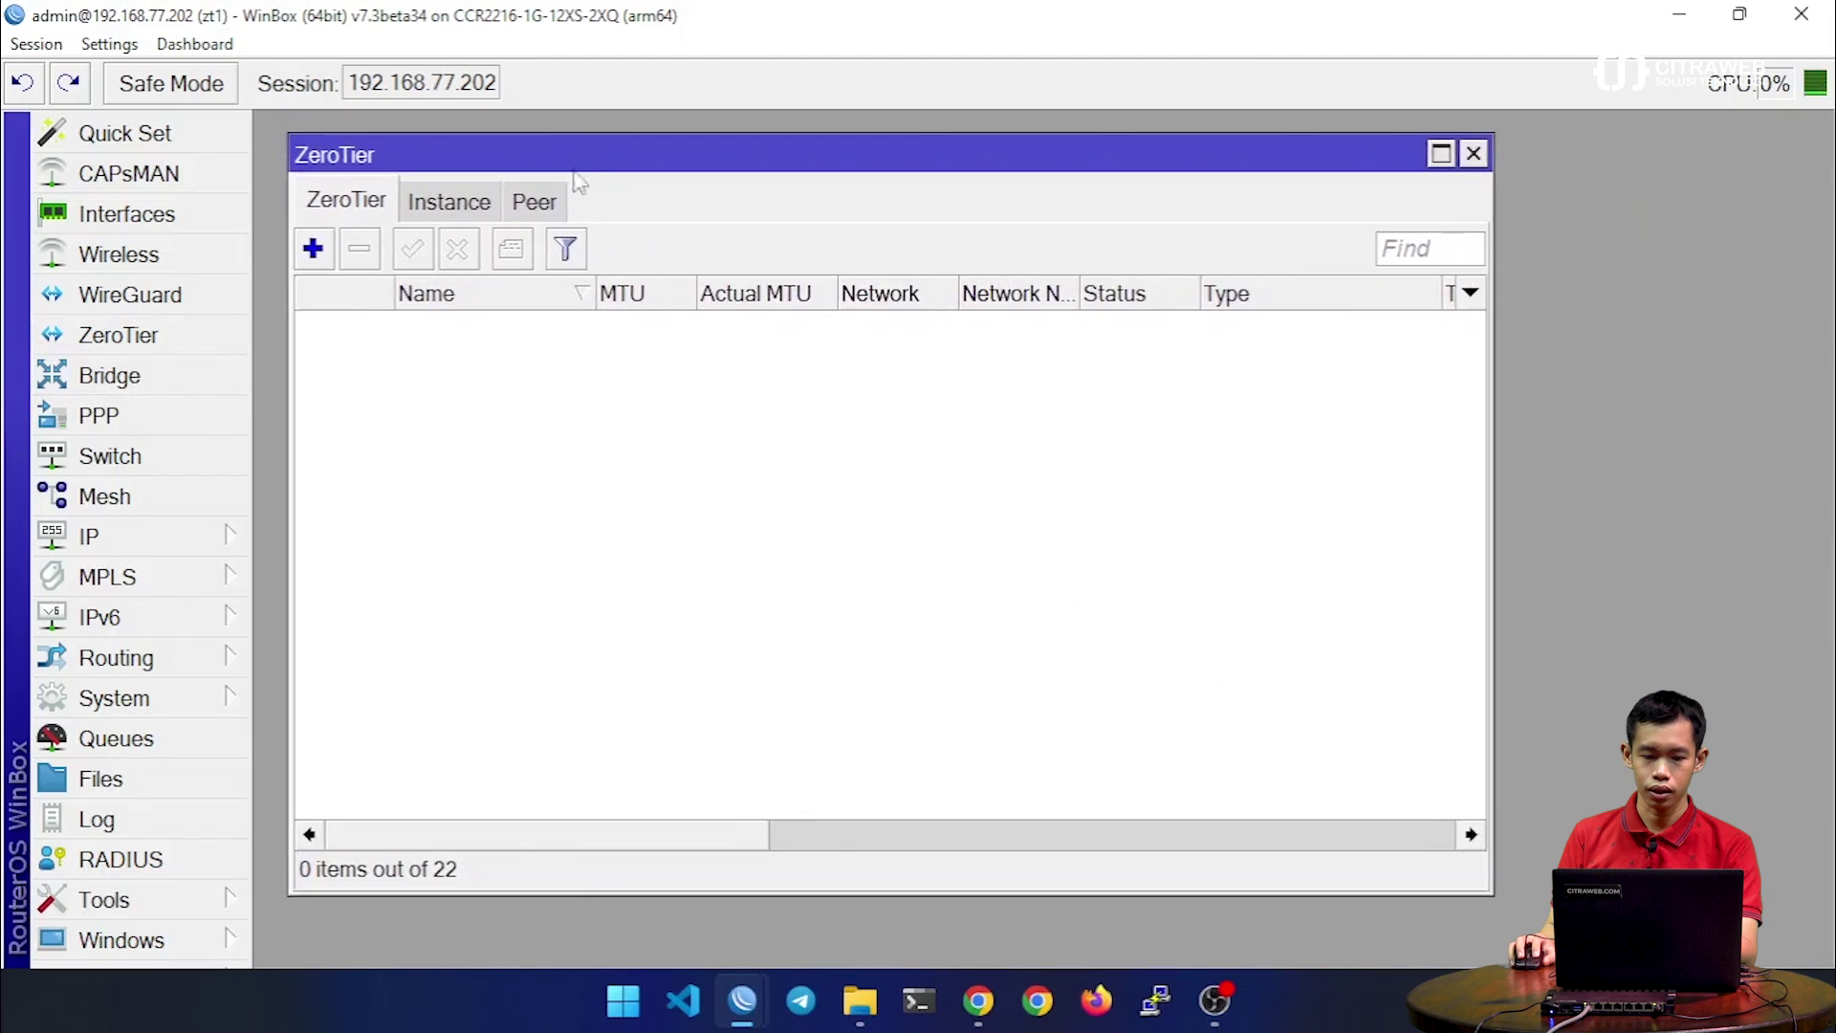
click(452, 201)
click(406, 362)
click(411, 260)
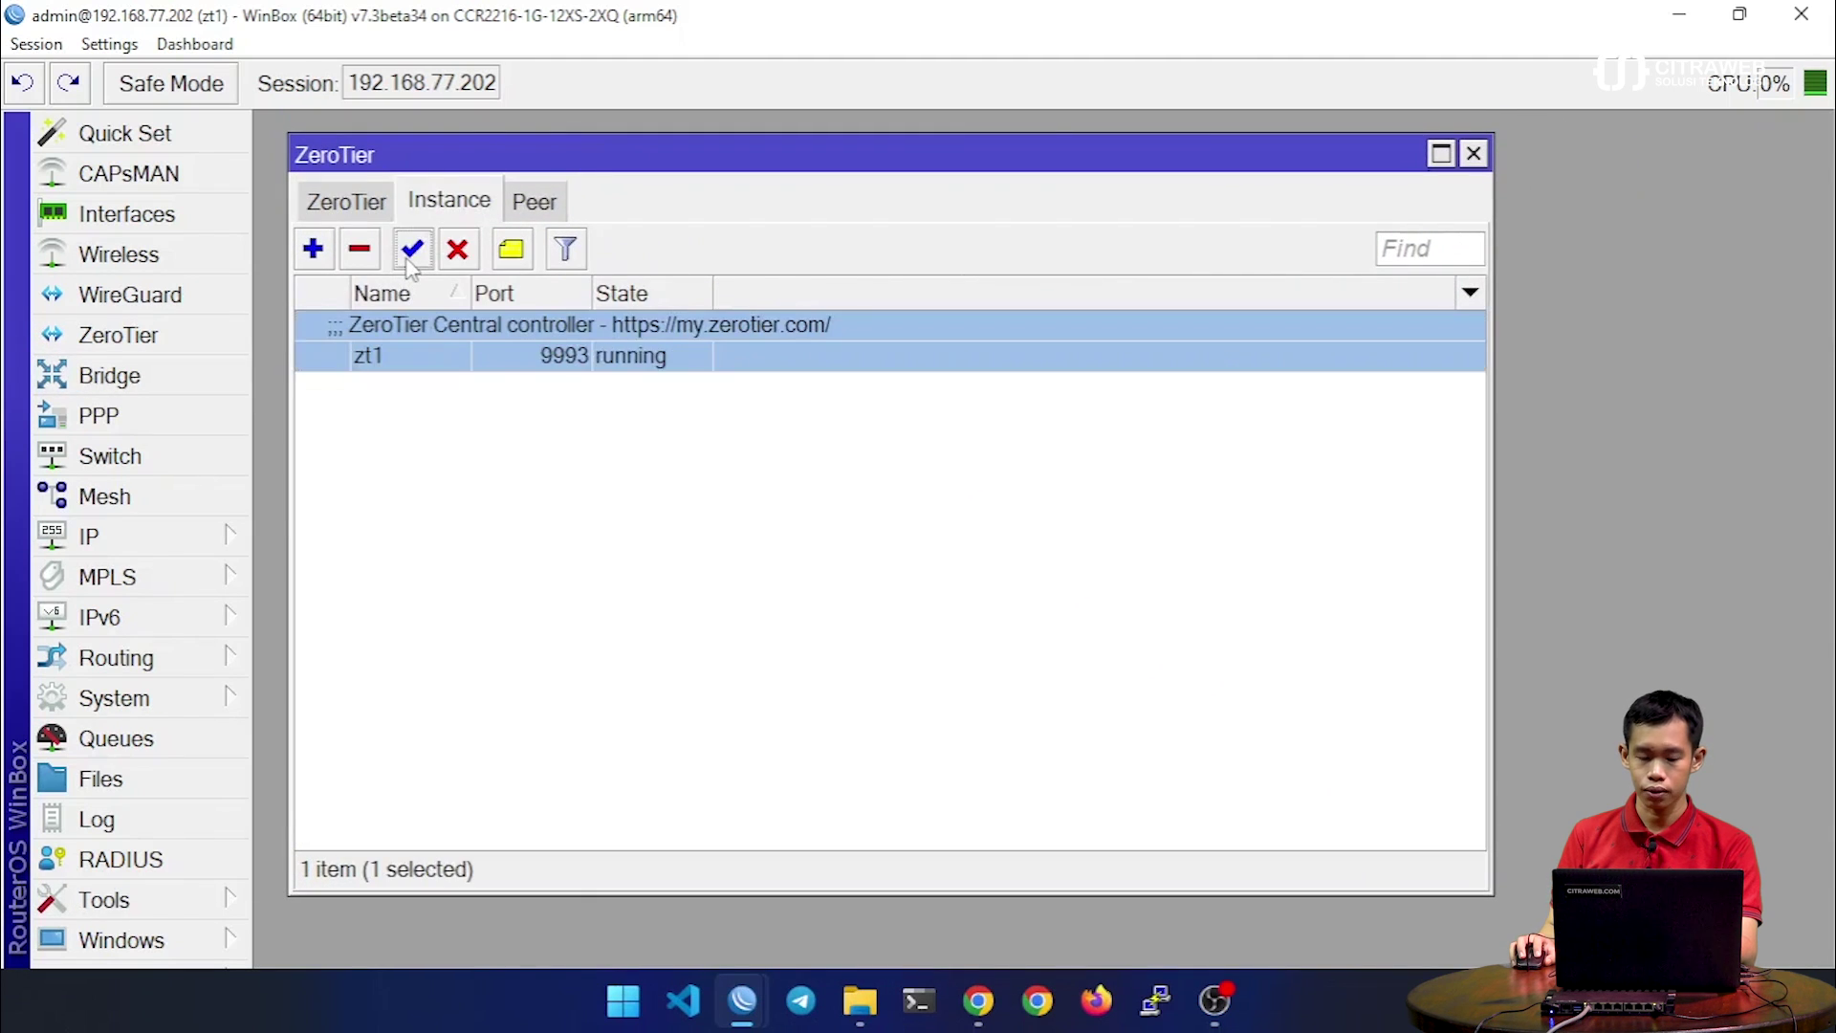
Start a new ZeroTier interface on router zt1 and paste 98b034ce4300f51a as its network
click(340, 202)
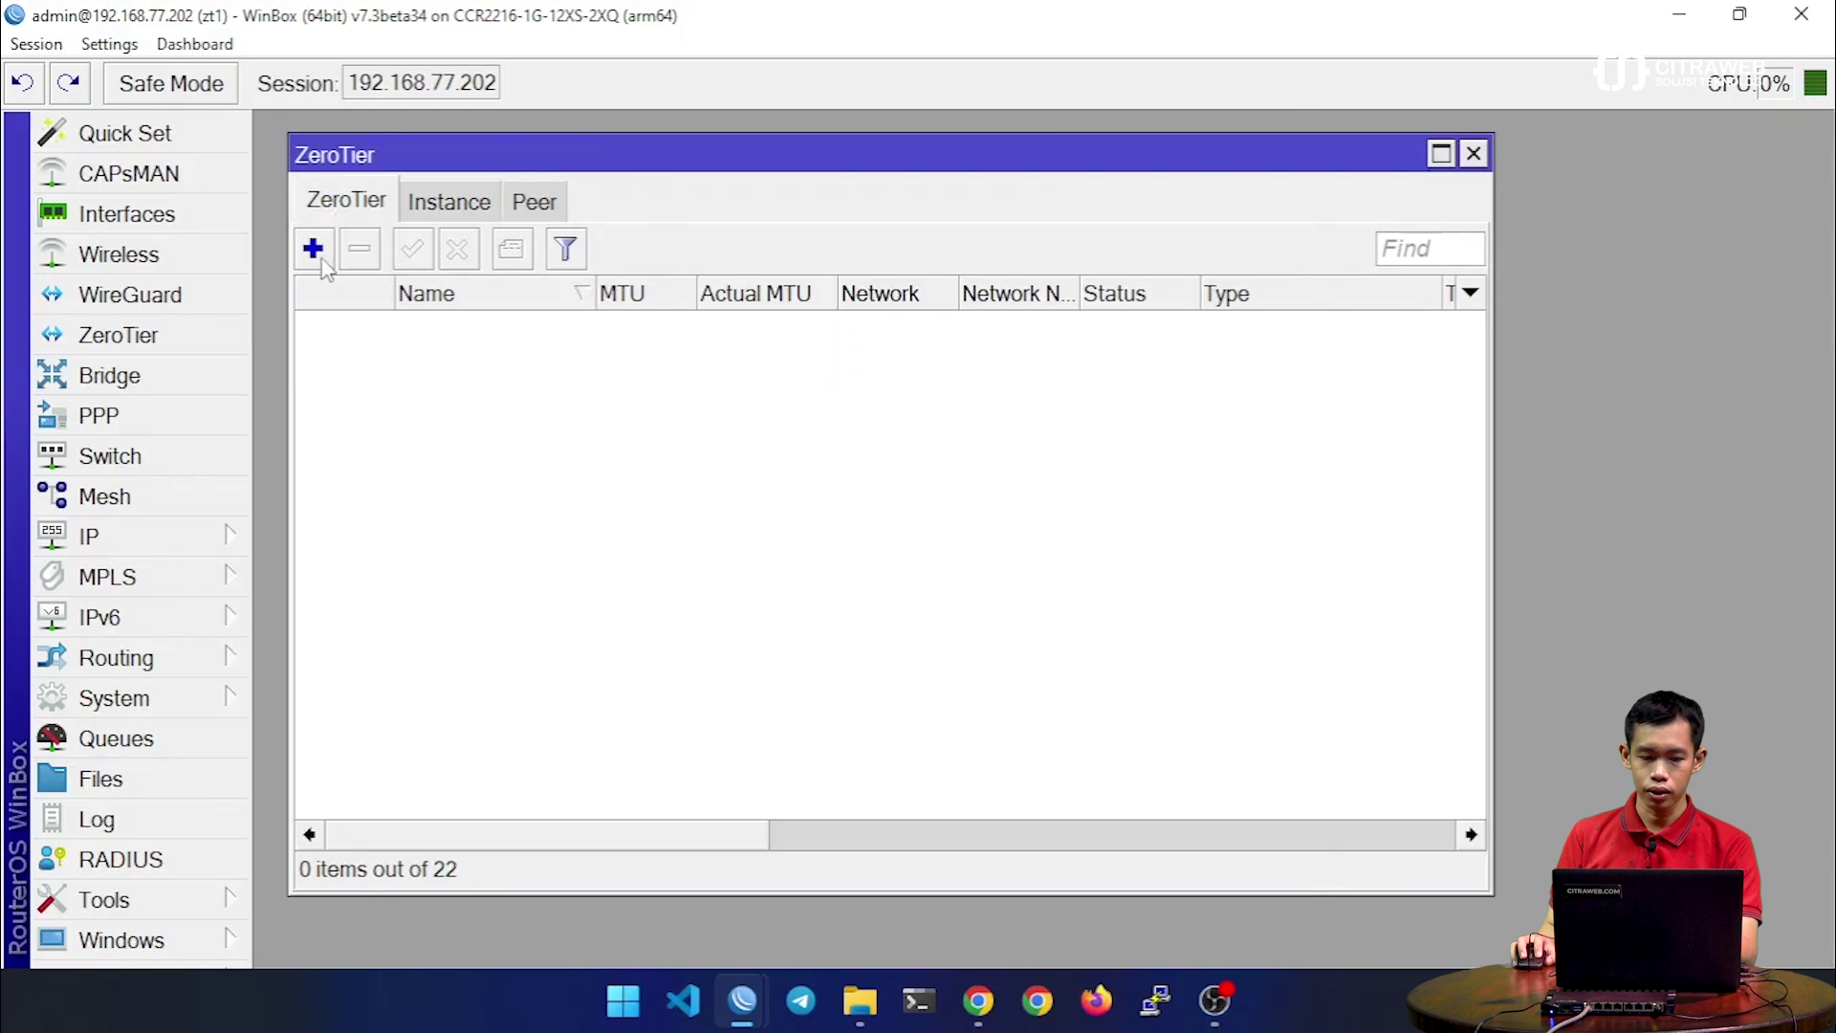
click(321, 254)
click(625, 475)
right_click(626, 476)
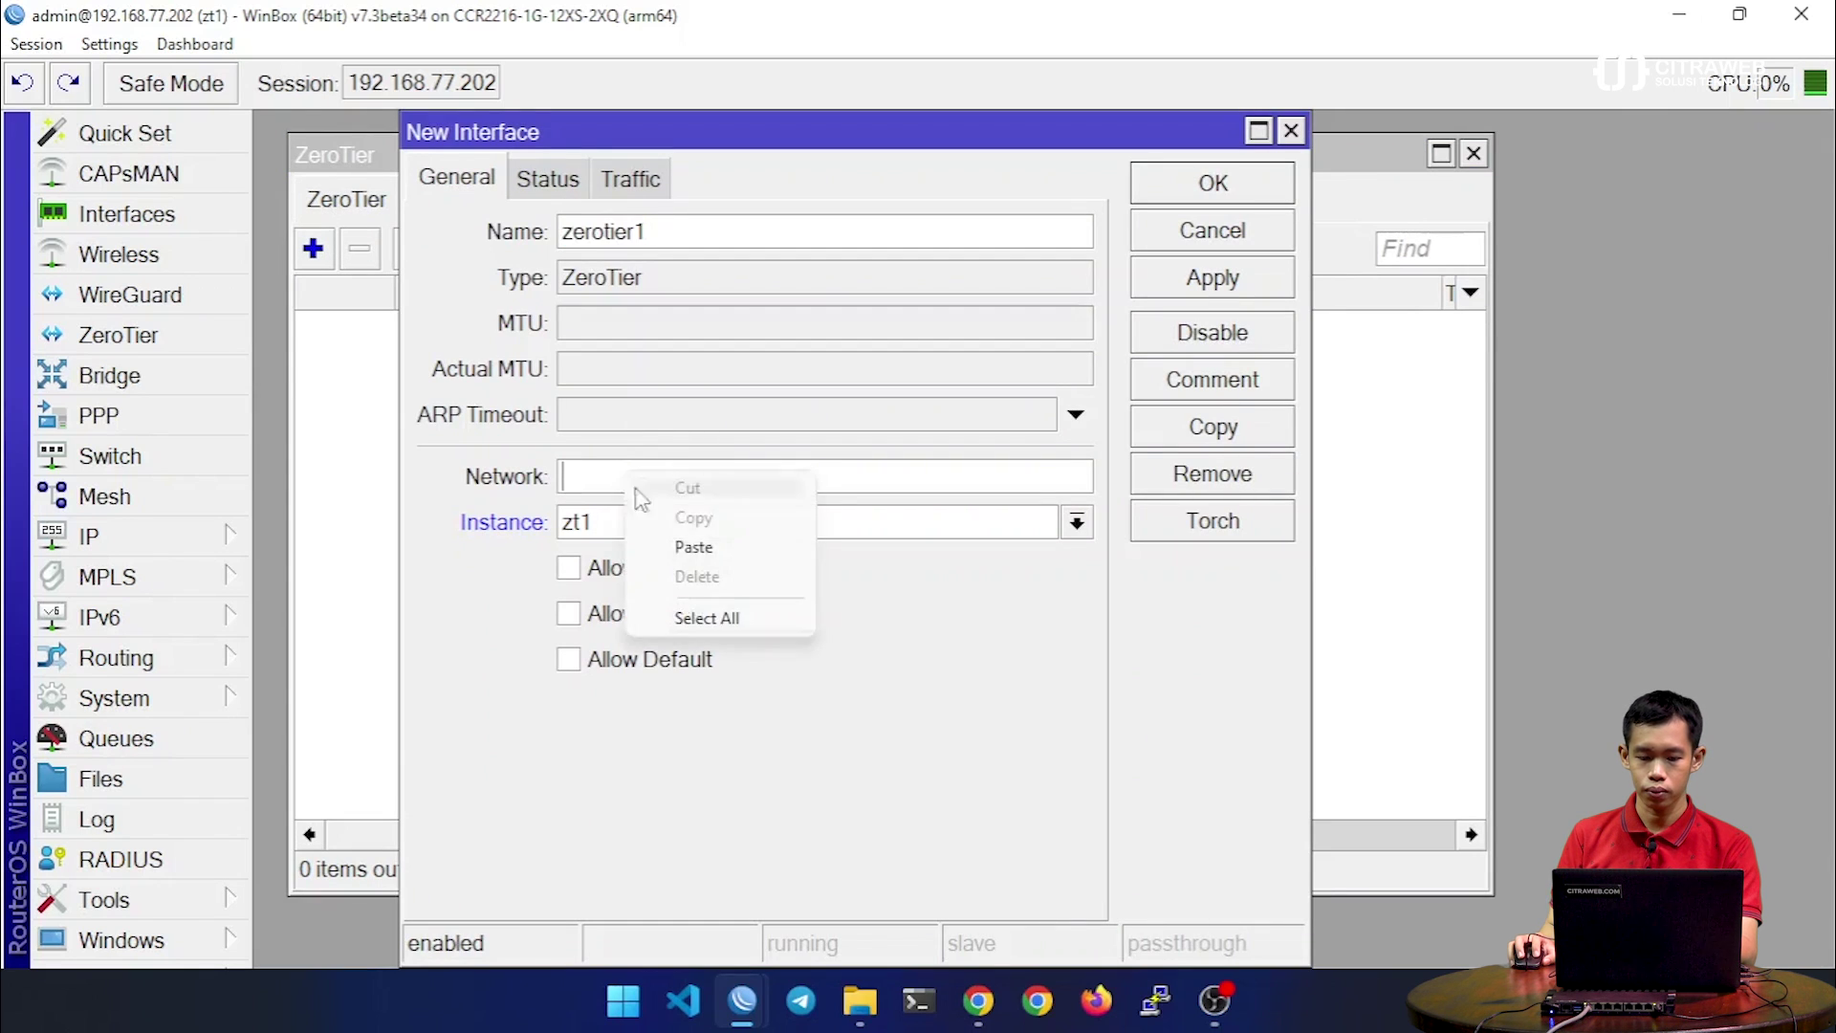
click(694, 547)
Enable Allow Managed, Allow Global and Allow Default on router zt1's new interface, save it and widen the Status column
click(612, 568)
click(612, 613)
click(618, 659)
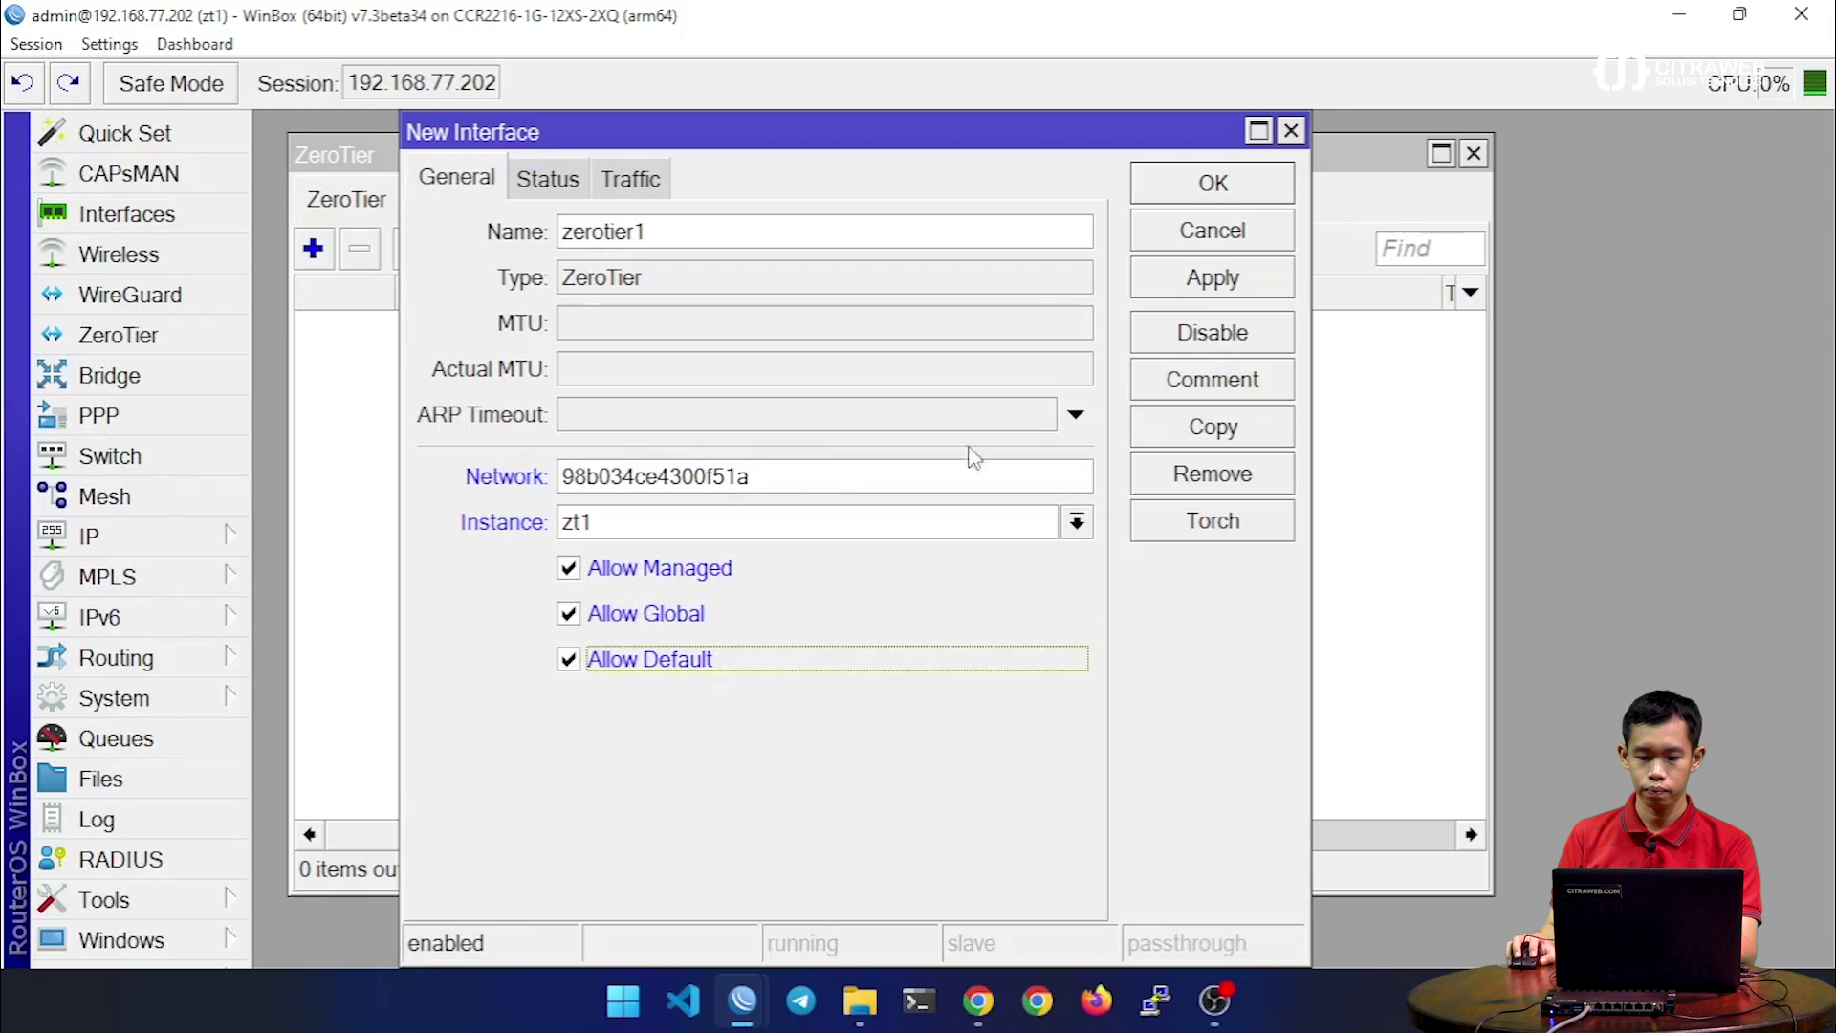
click(1207, 278)
click(1211, 183)
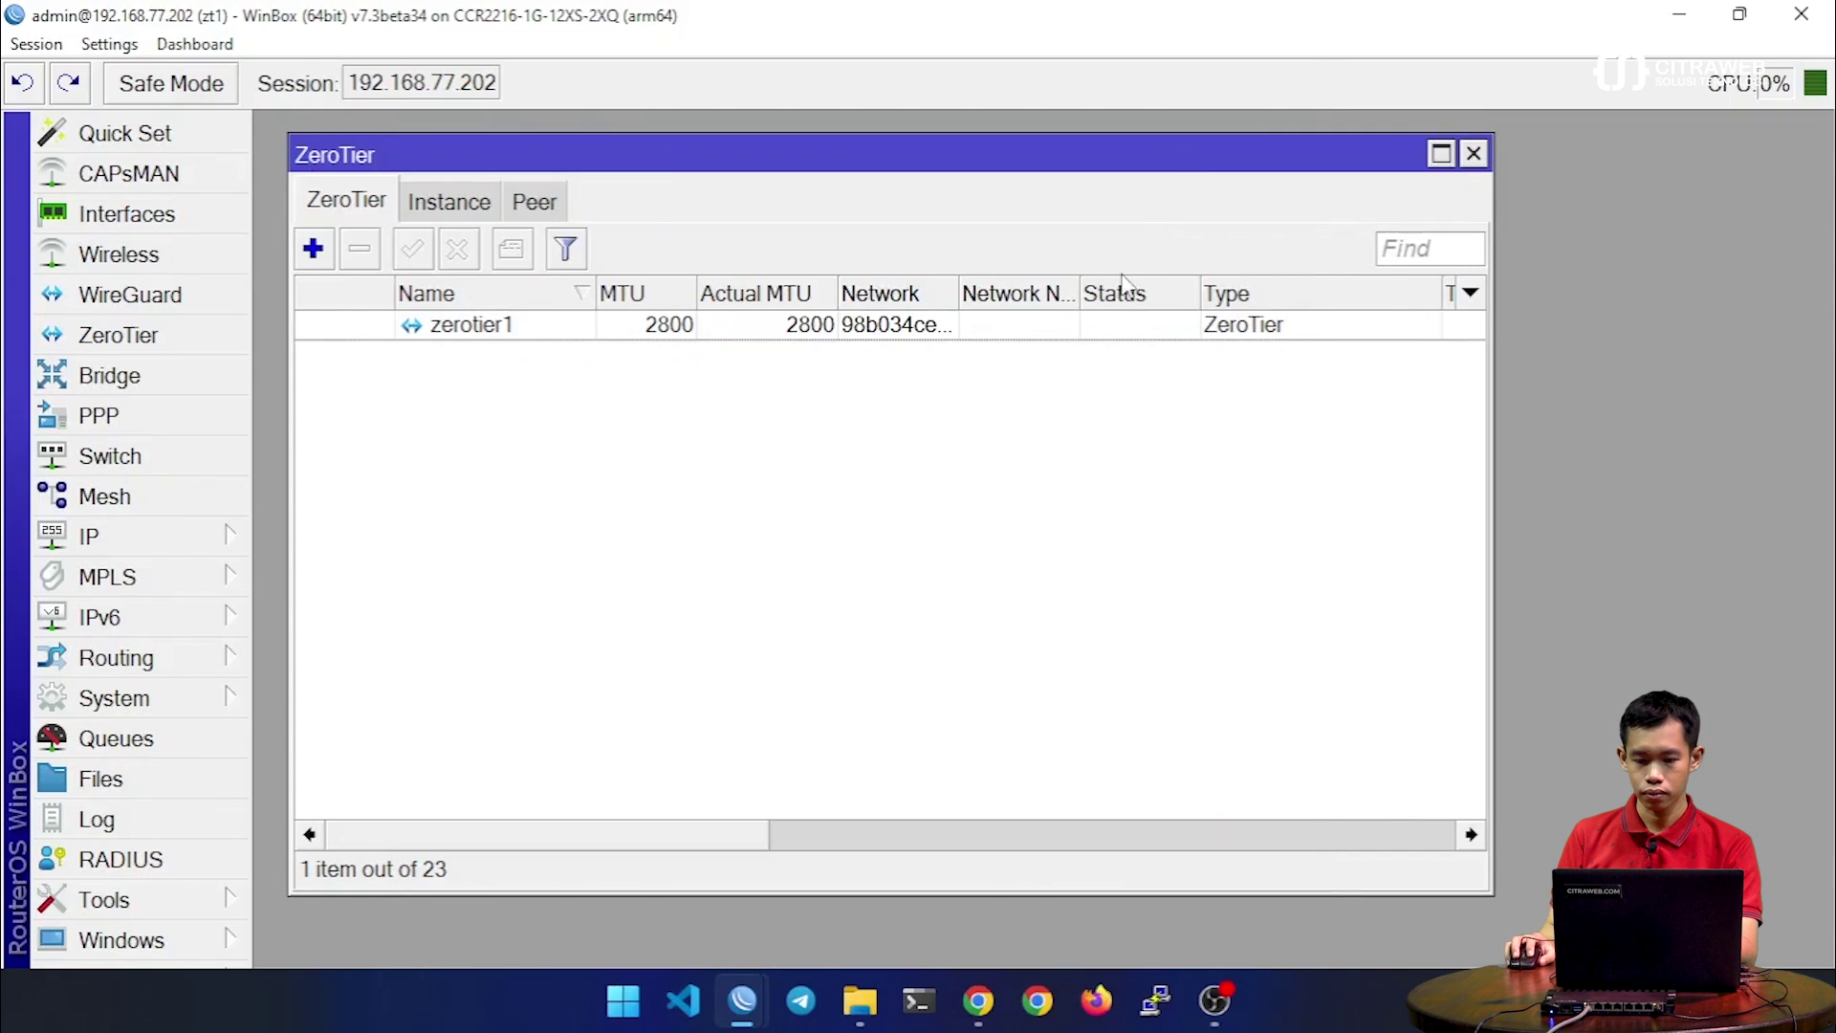
drag(1200, 290, 1338, 287)
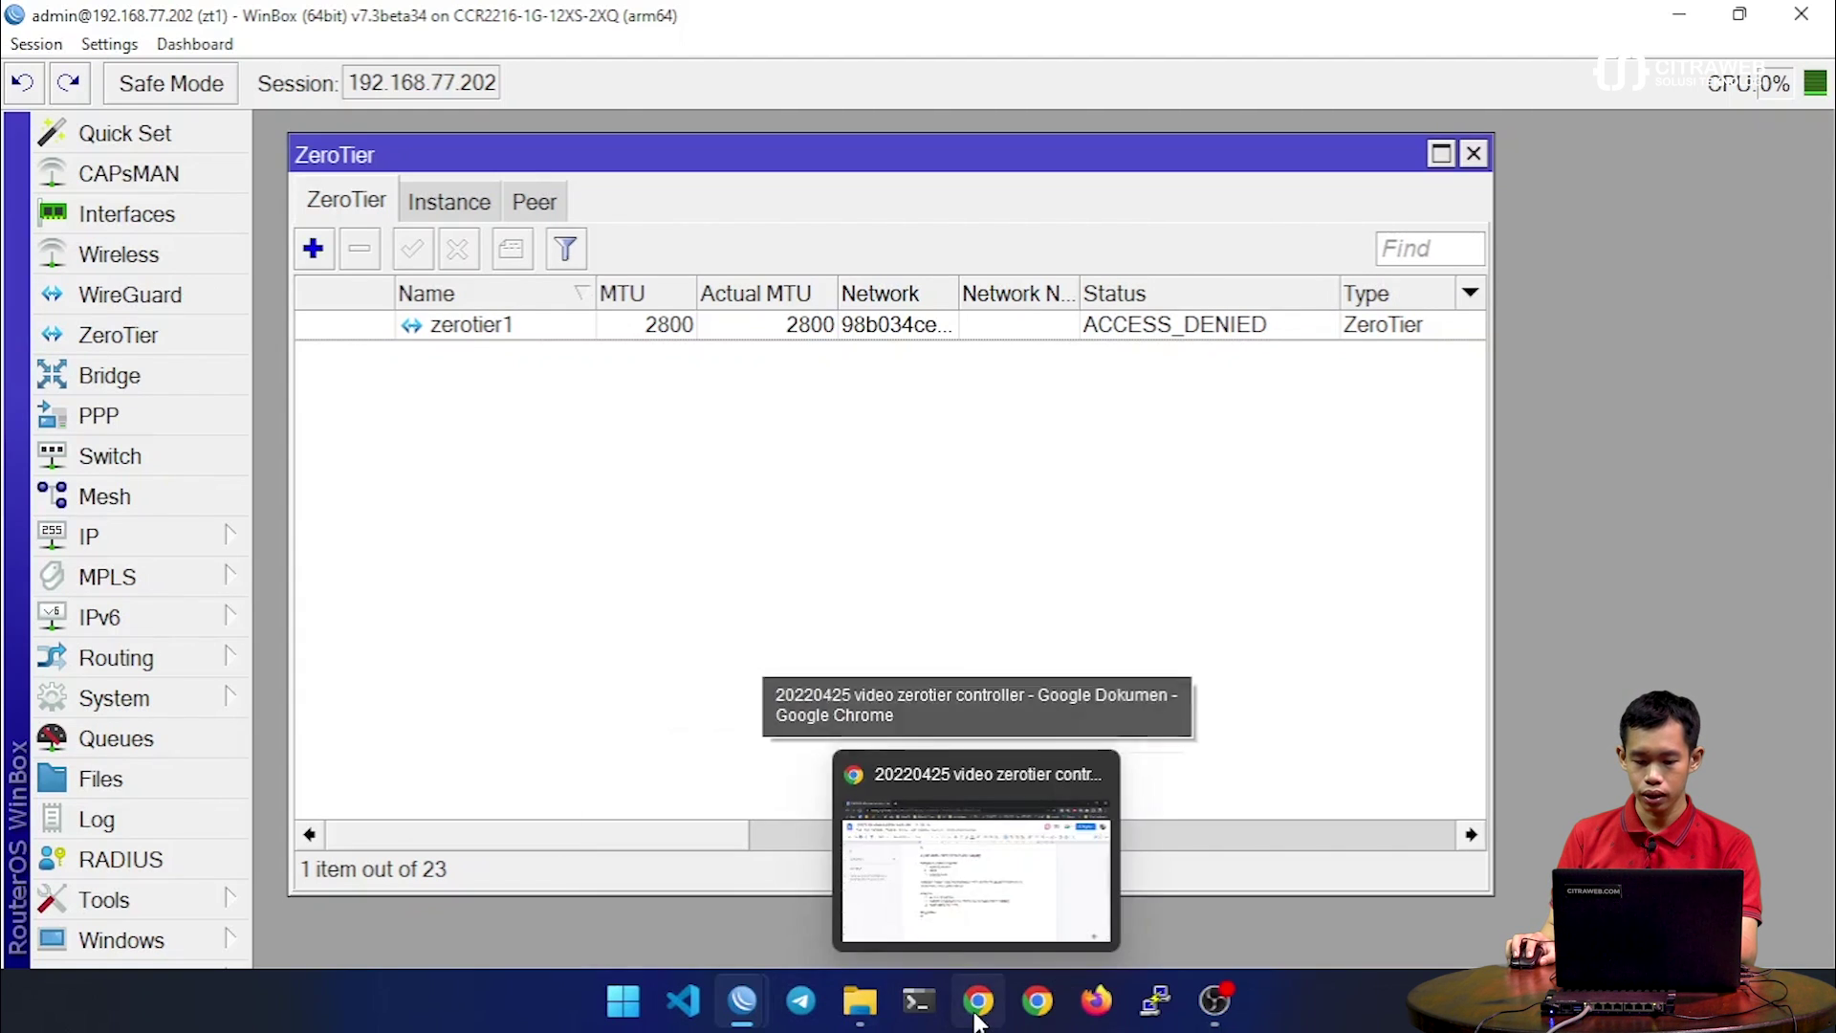
Switch to the WinBox session of router zt2 (192.168.77.203), maximize it and enlarge its interface by two zoom levels
mouse_move(748, 1002)
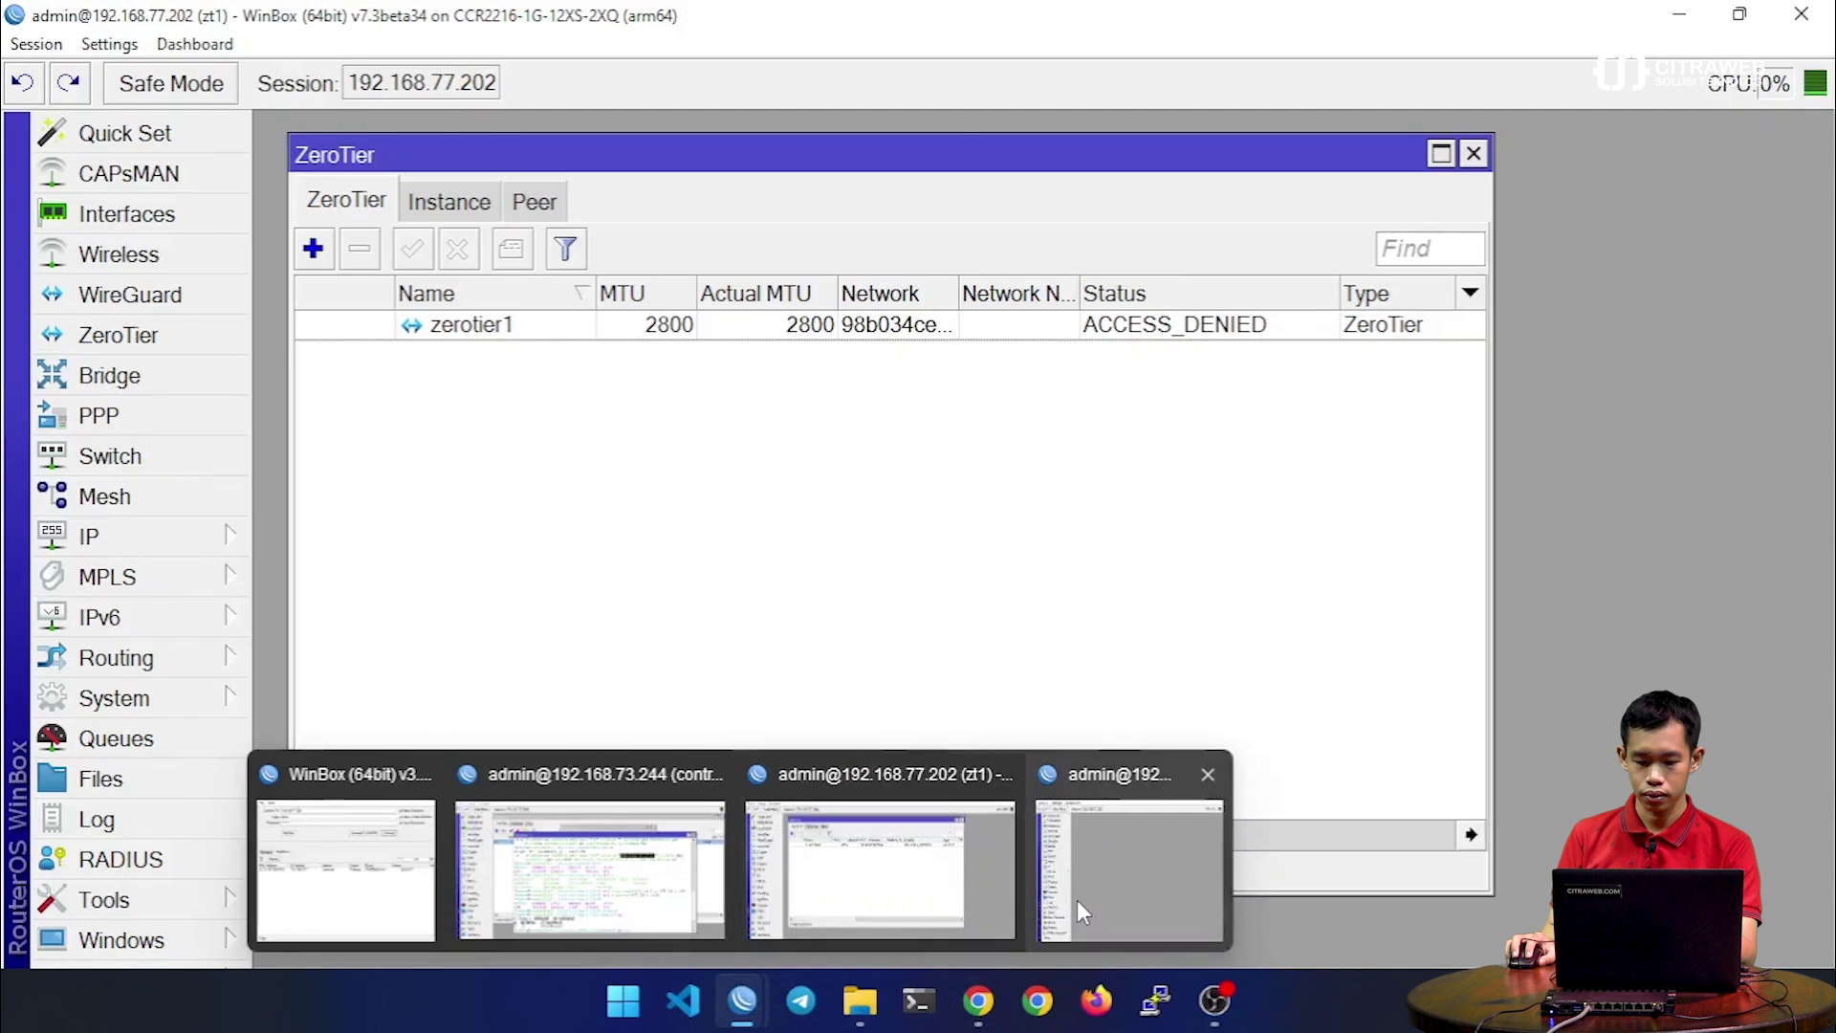
mouse_move(1076, 899)
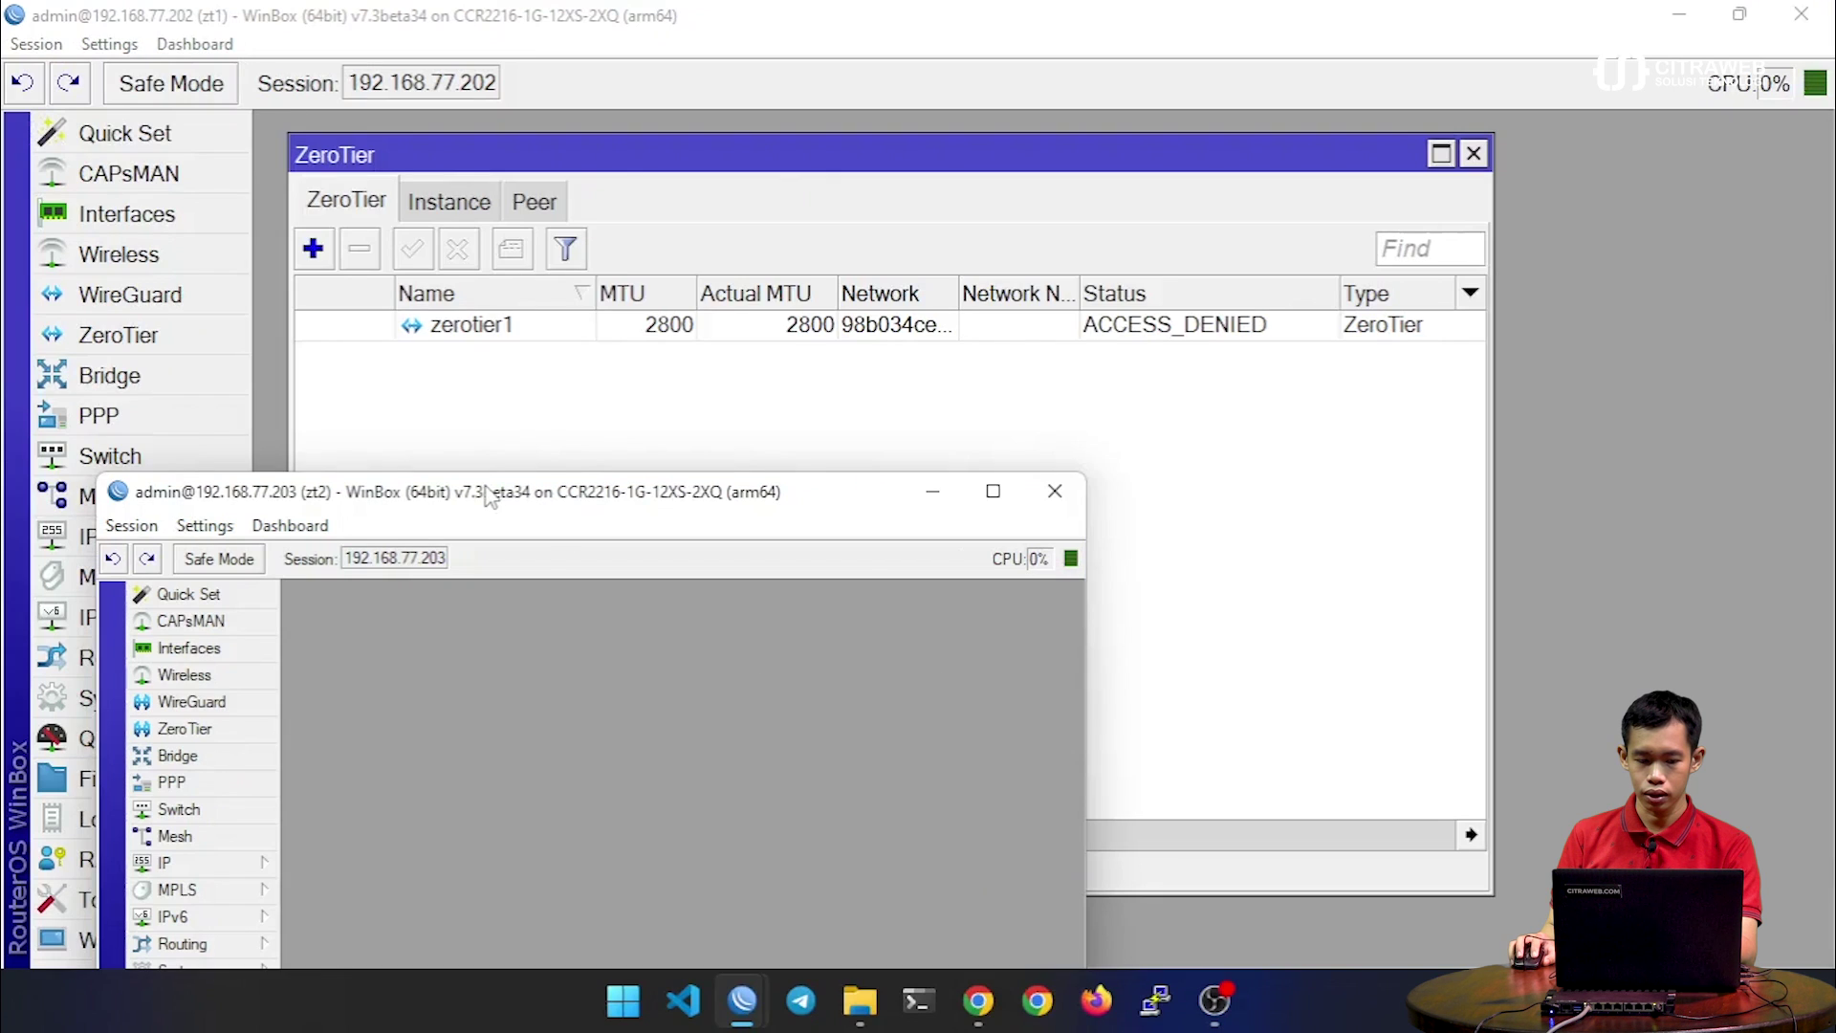
drag(488, 497, 602, 287)
double_click(602, 287)
click(103, 45)
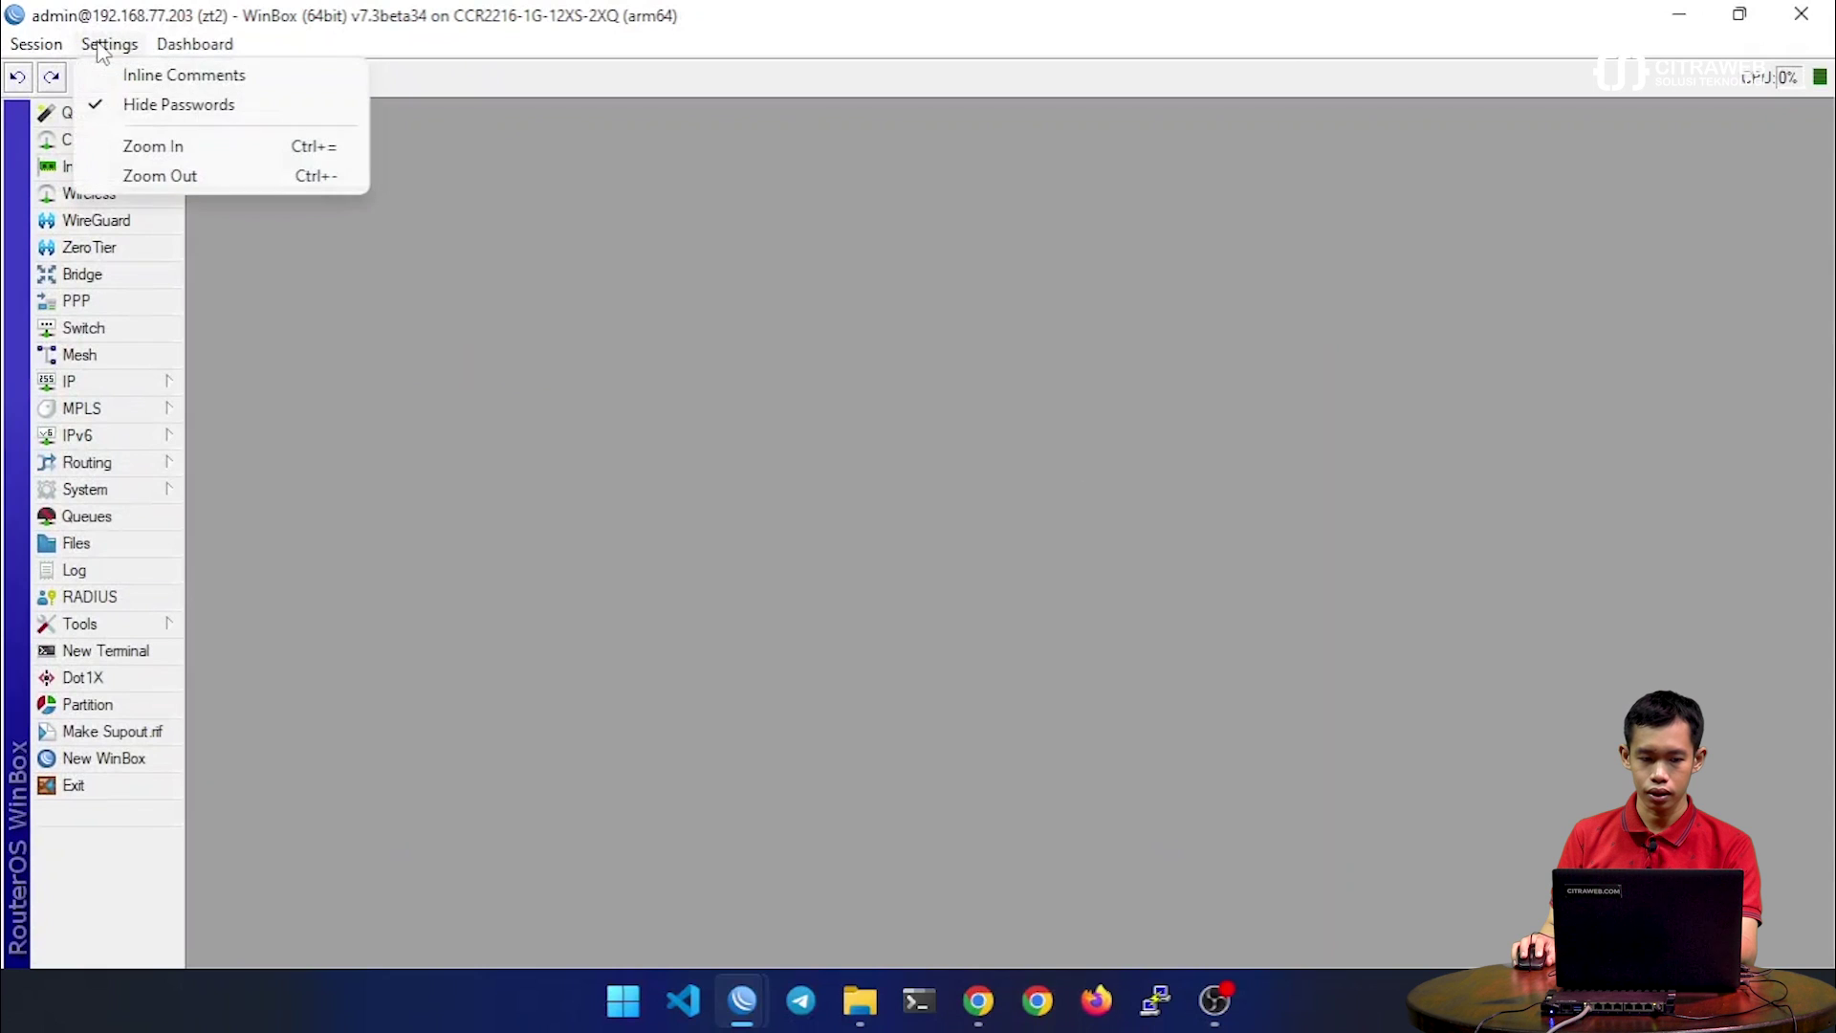
click(153, 146)
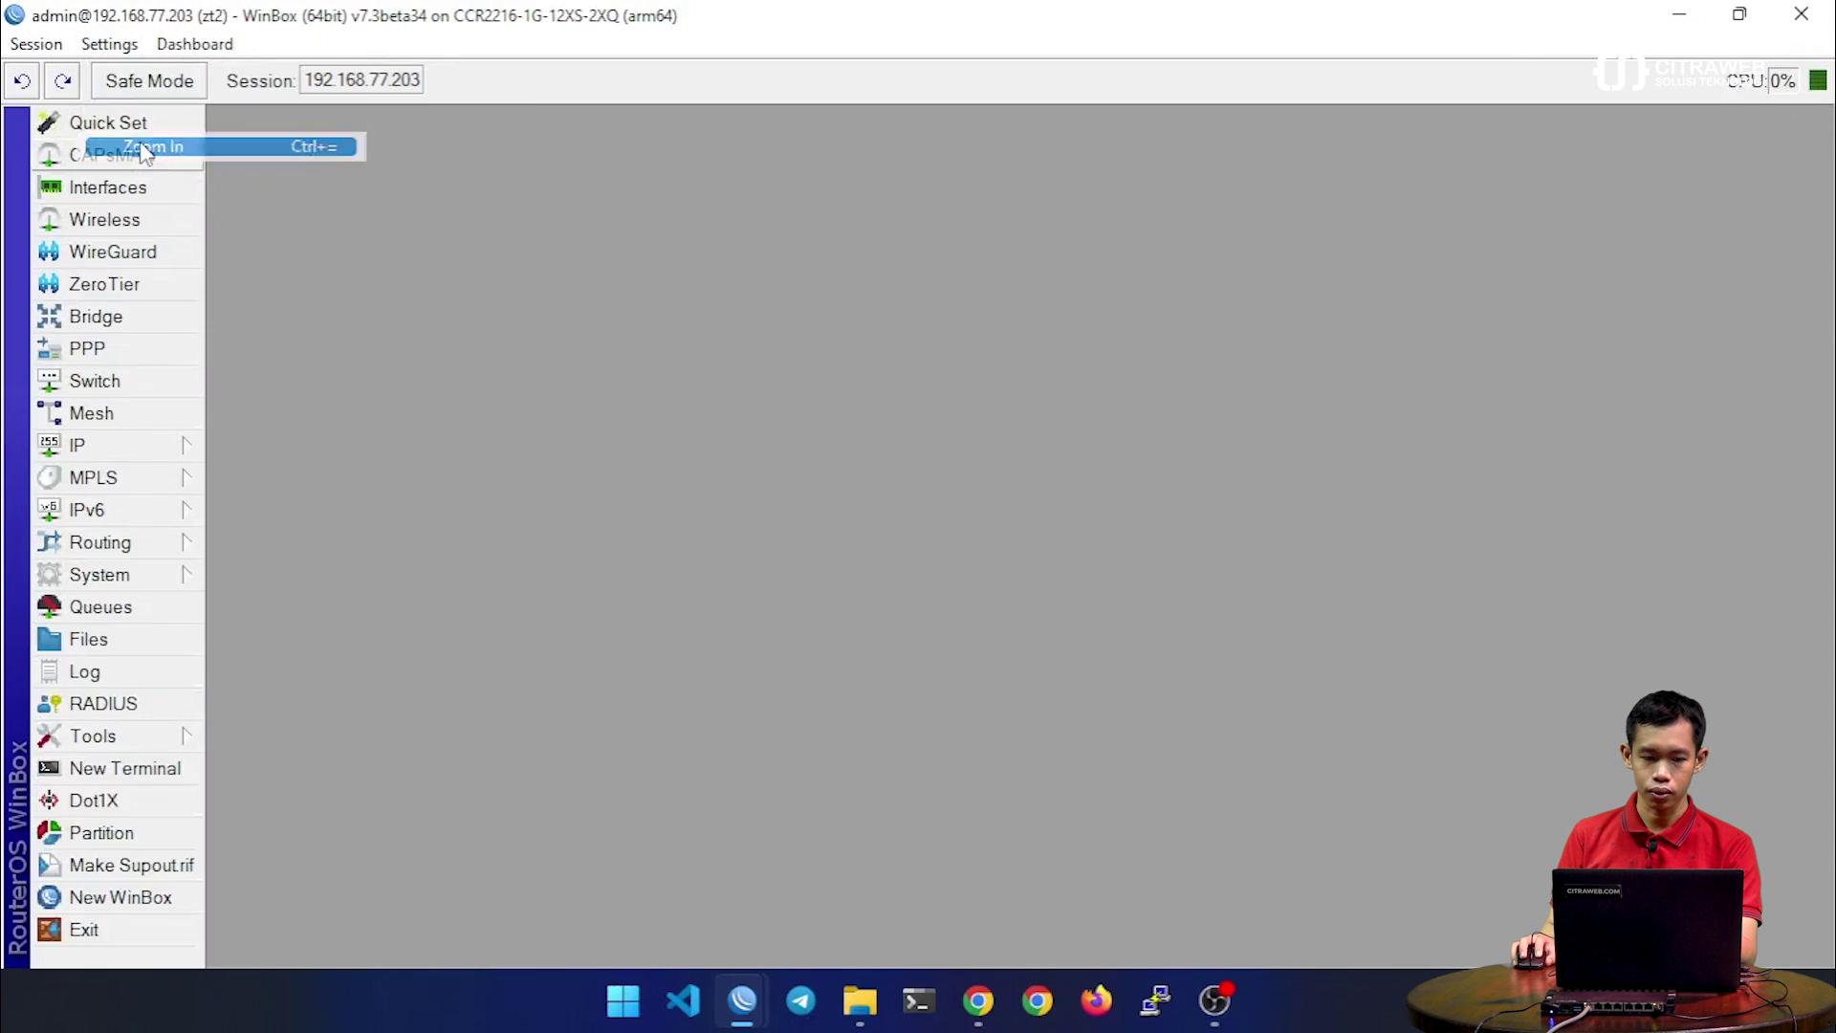
click(109, 45)
click(153, 143)
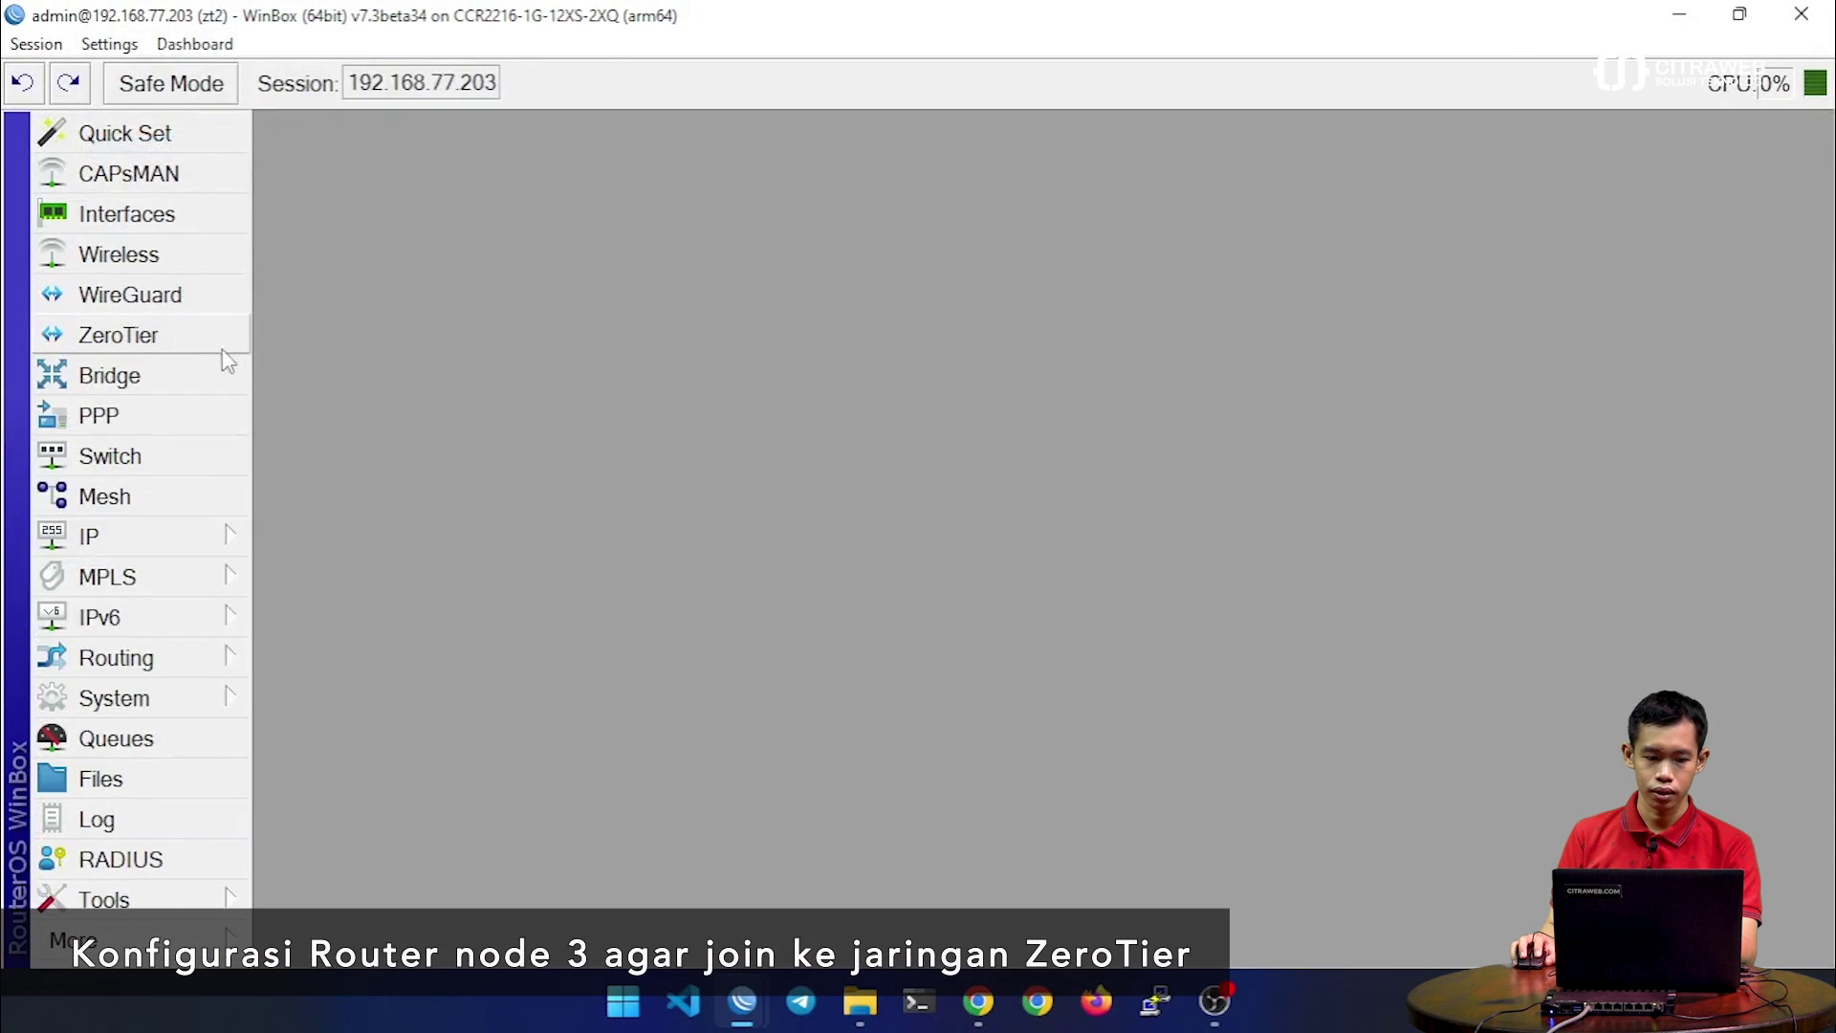
Open the ZeroTier settings on router zt2 and enable its ZeroTier instance zt1
click(188, 344)
click(414, 275)
click(413, 427)
click(376, 321)
Start a new ZeroTier interface on router zt2 and paste 98b034ce4300f51a as its network
click(312, 275)
click(278, 321)
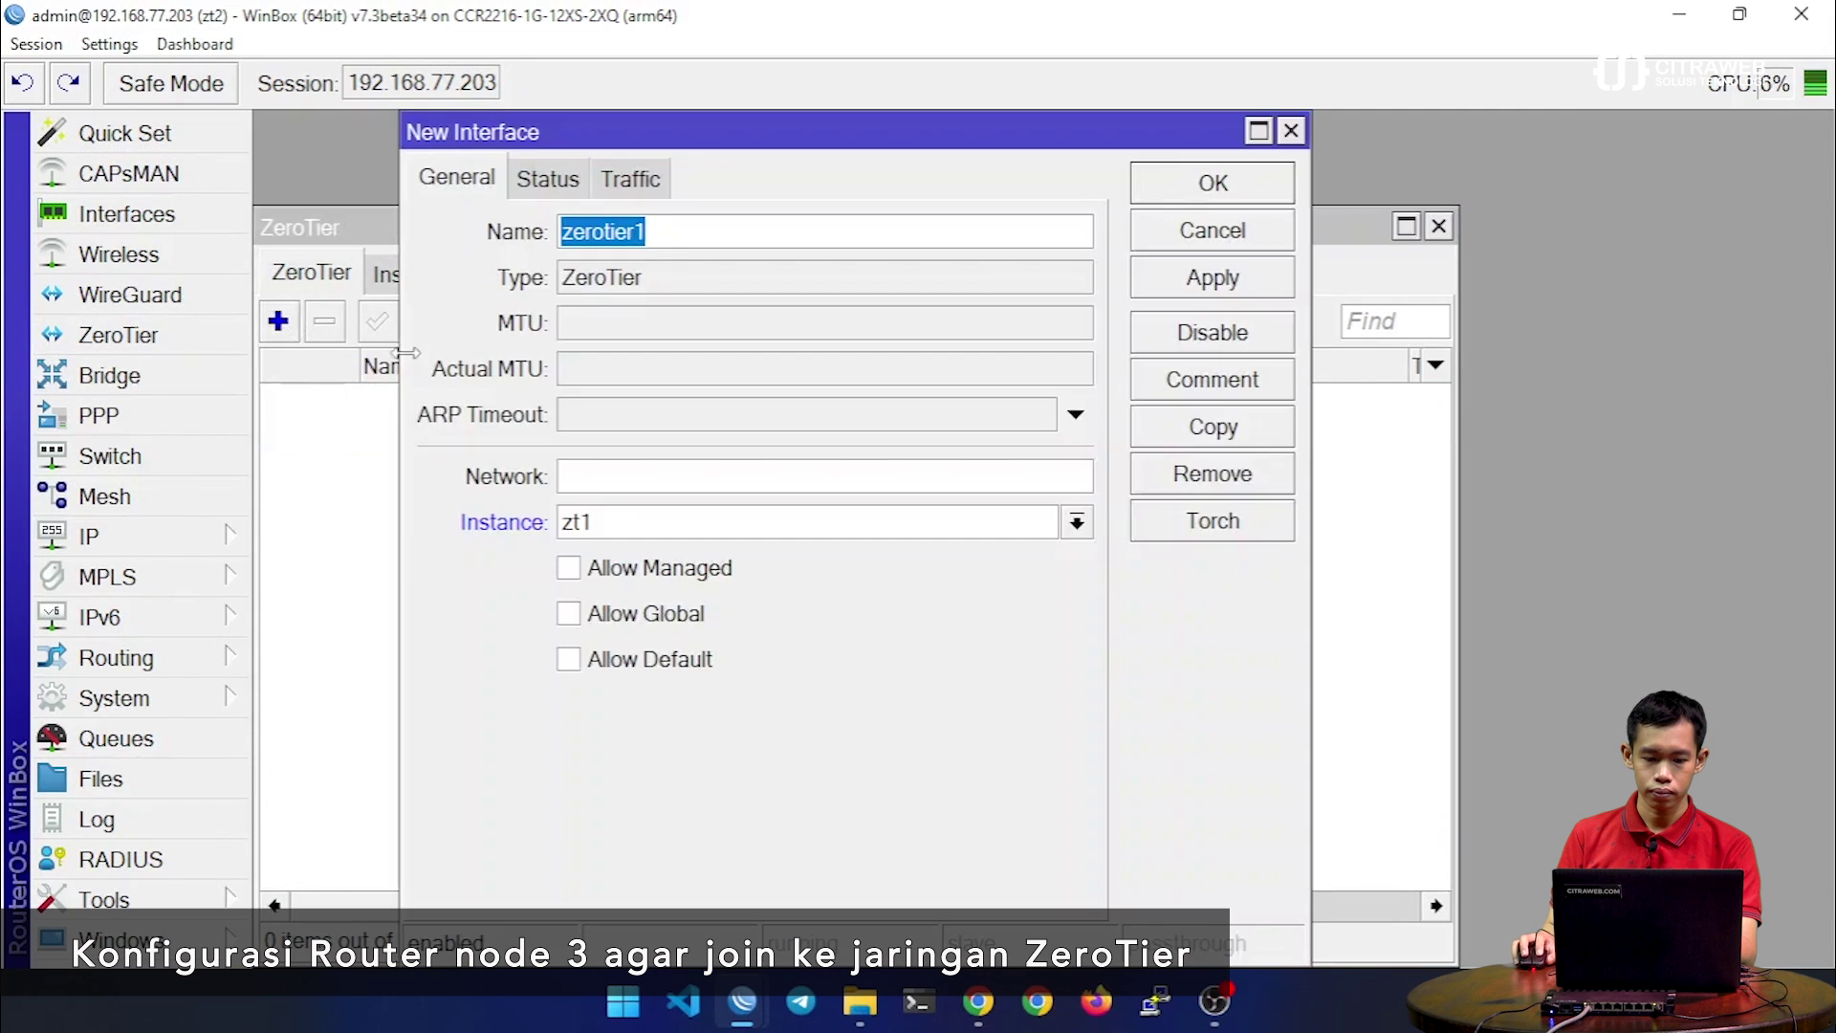
click(612, 478)
right_click(614, 482)
click(681, 564)
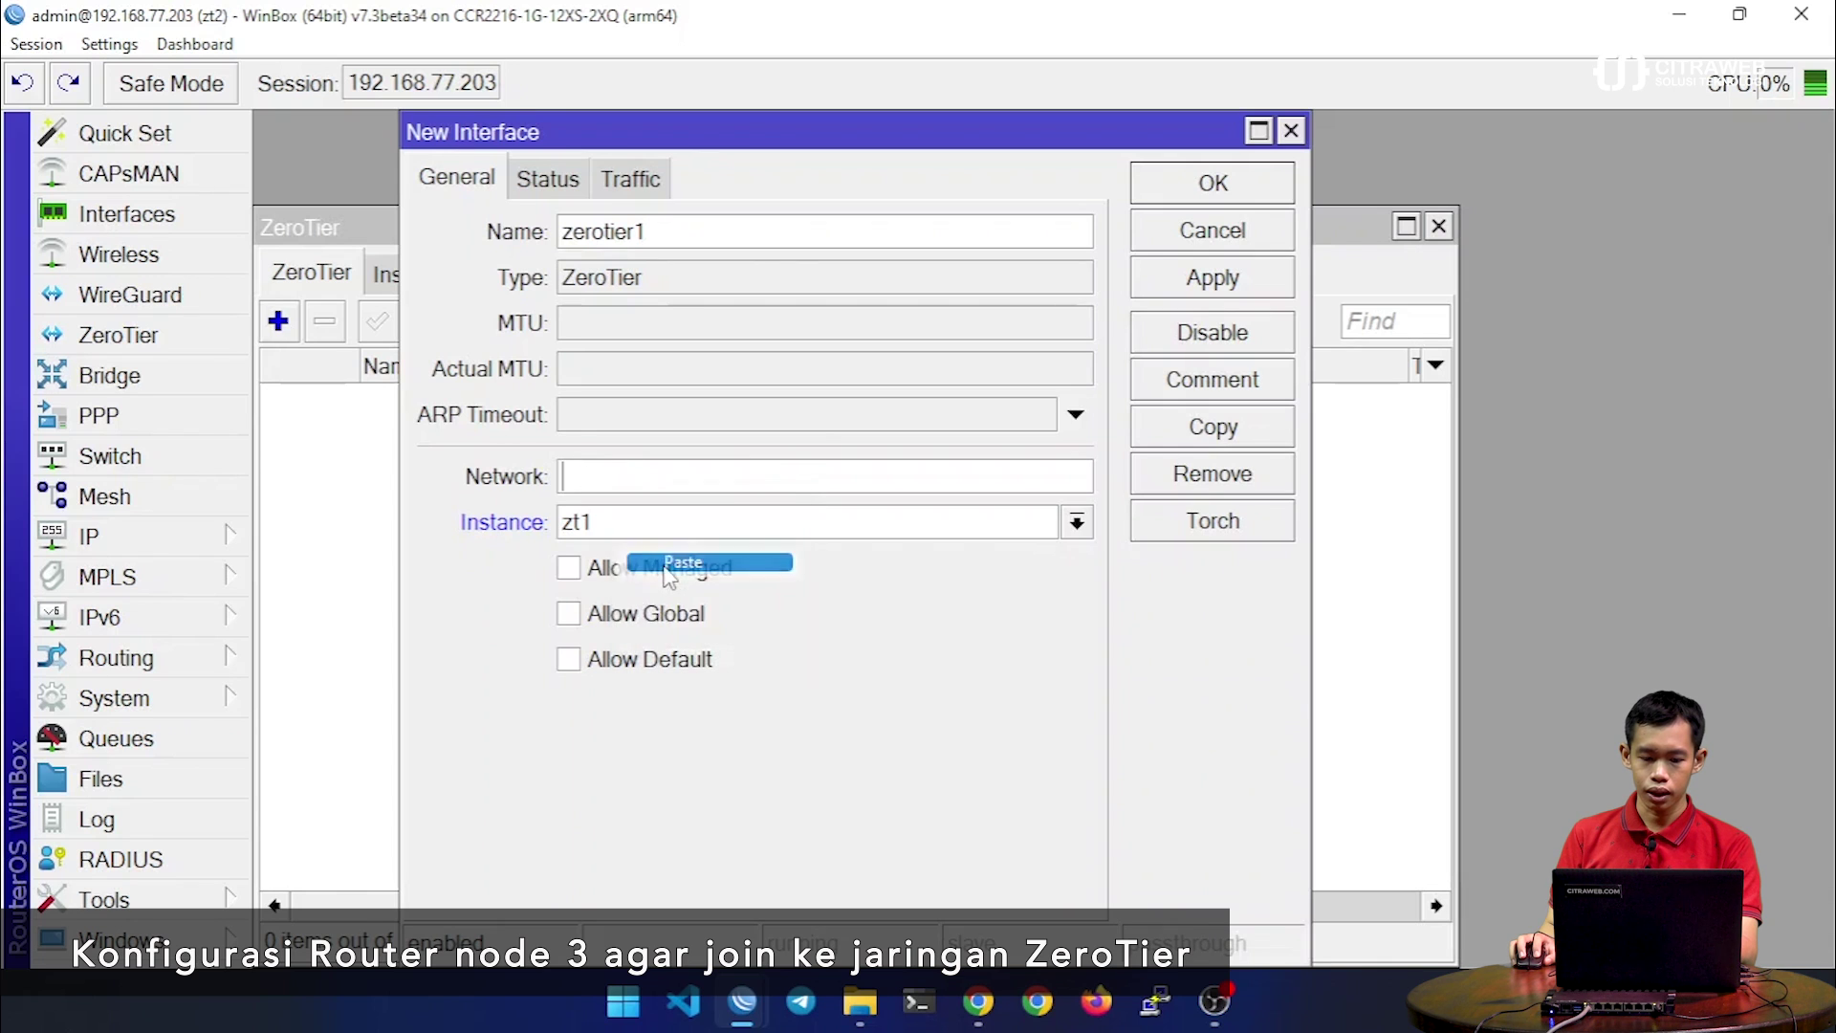
Enable Allow Managed, Allow Global and Allow Default on router zt2's new interface, save it and widen the Status column
click(660, 568)
click(645, 613)
click(636, 659)
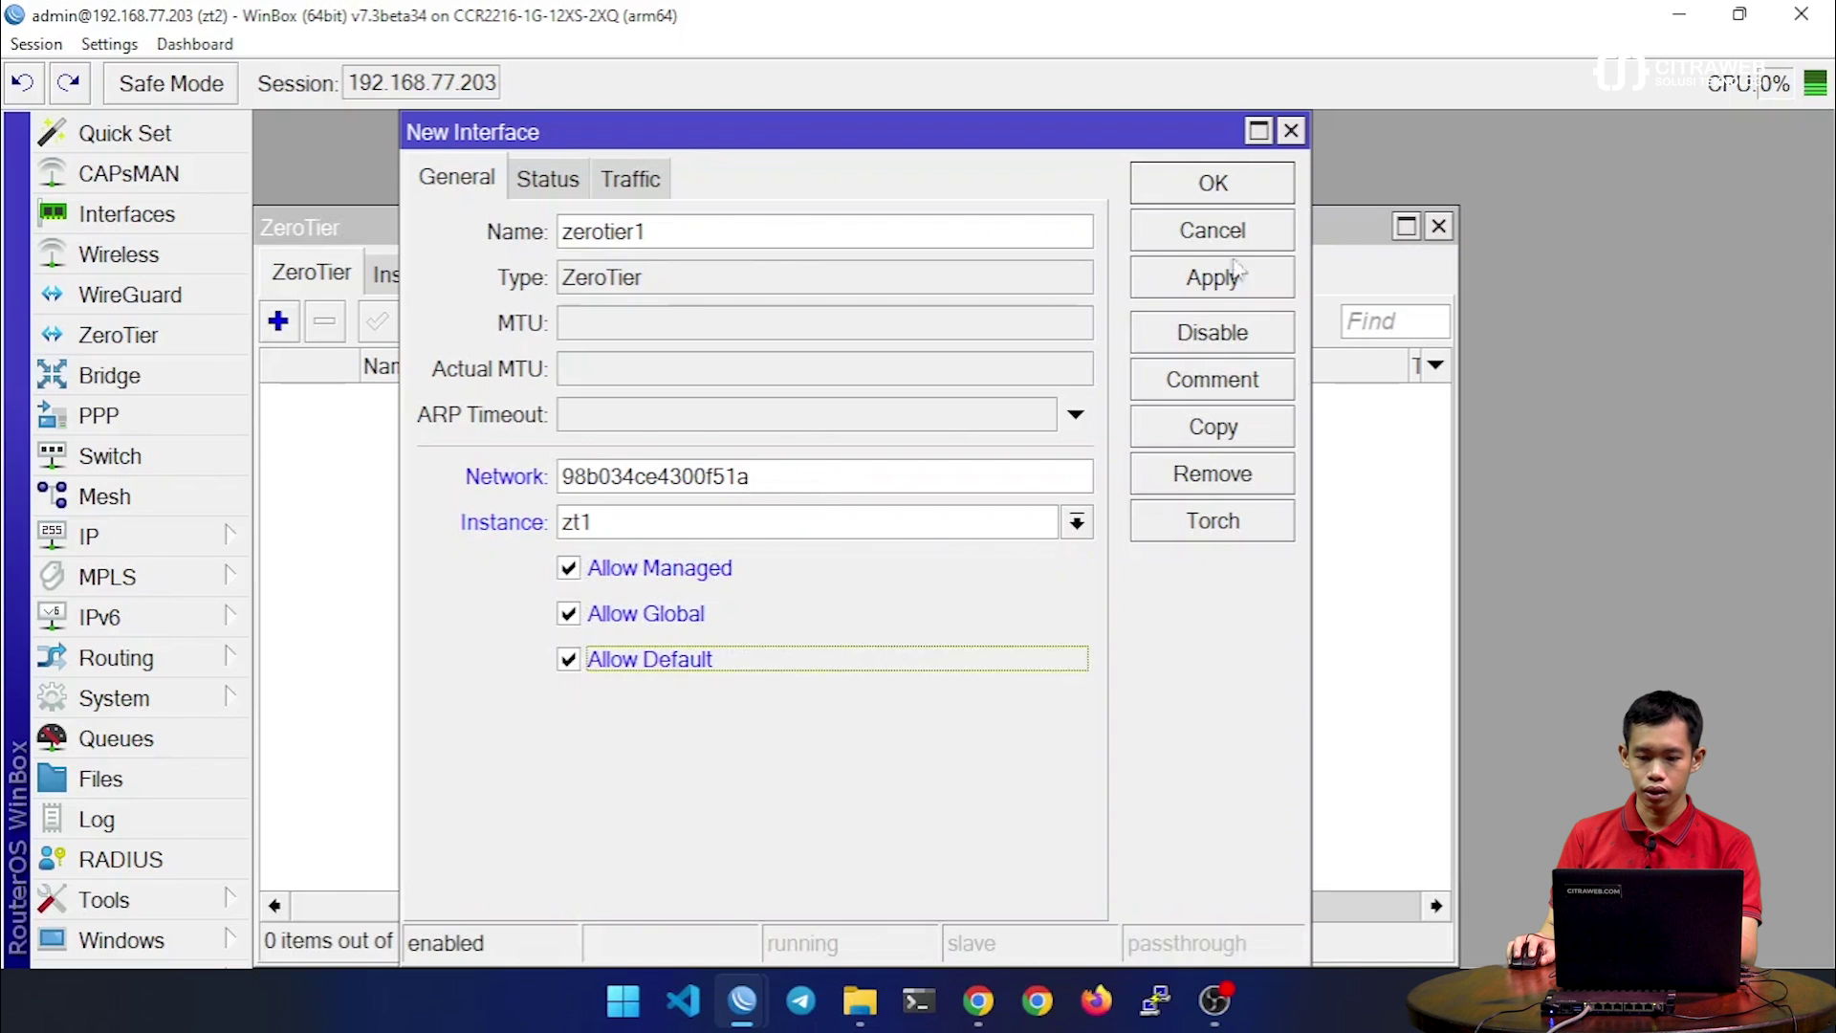
click(1195, 181)
drag(762, 229, 753, 146)
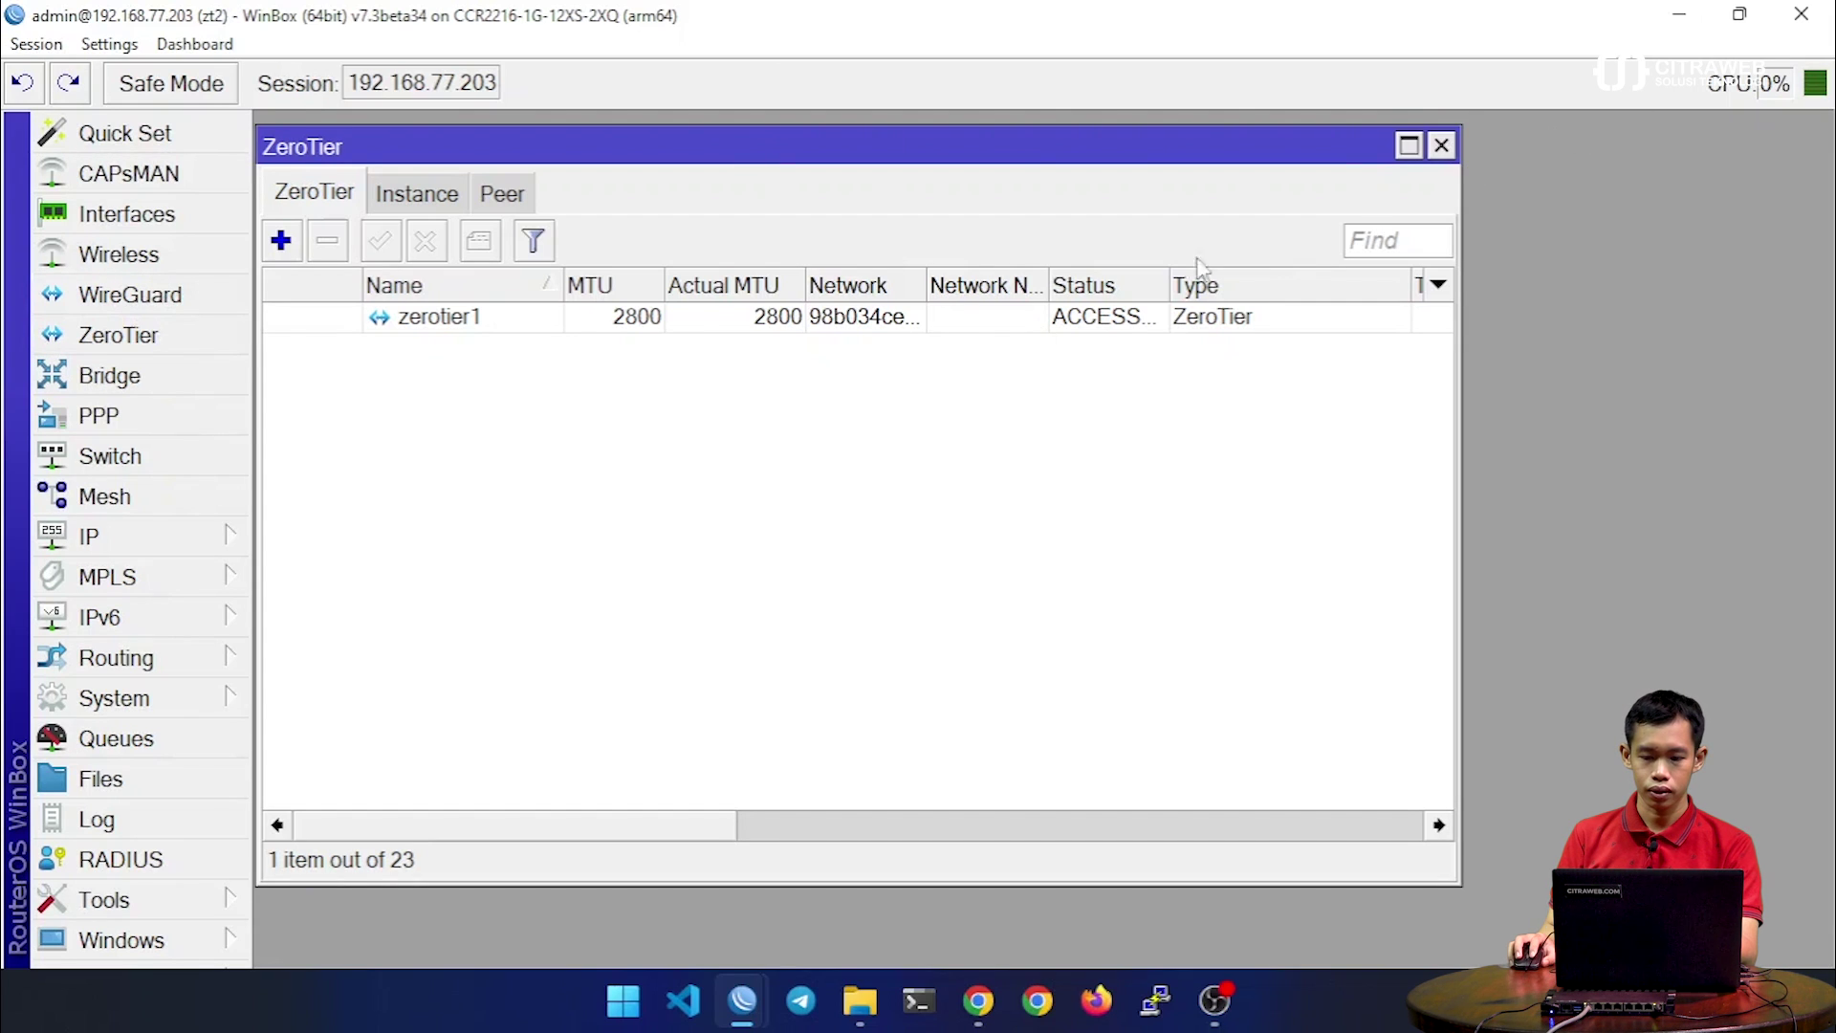
drag(1166, 279, 1243, 281)
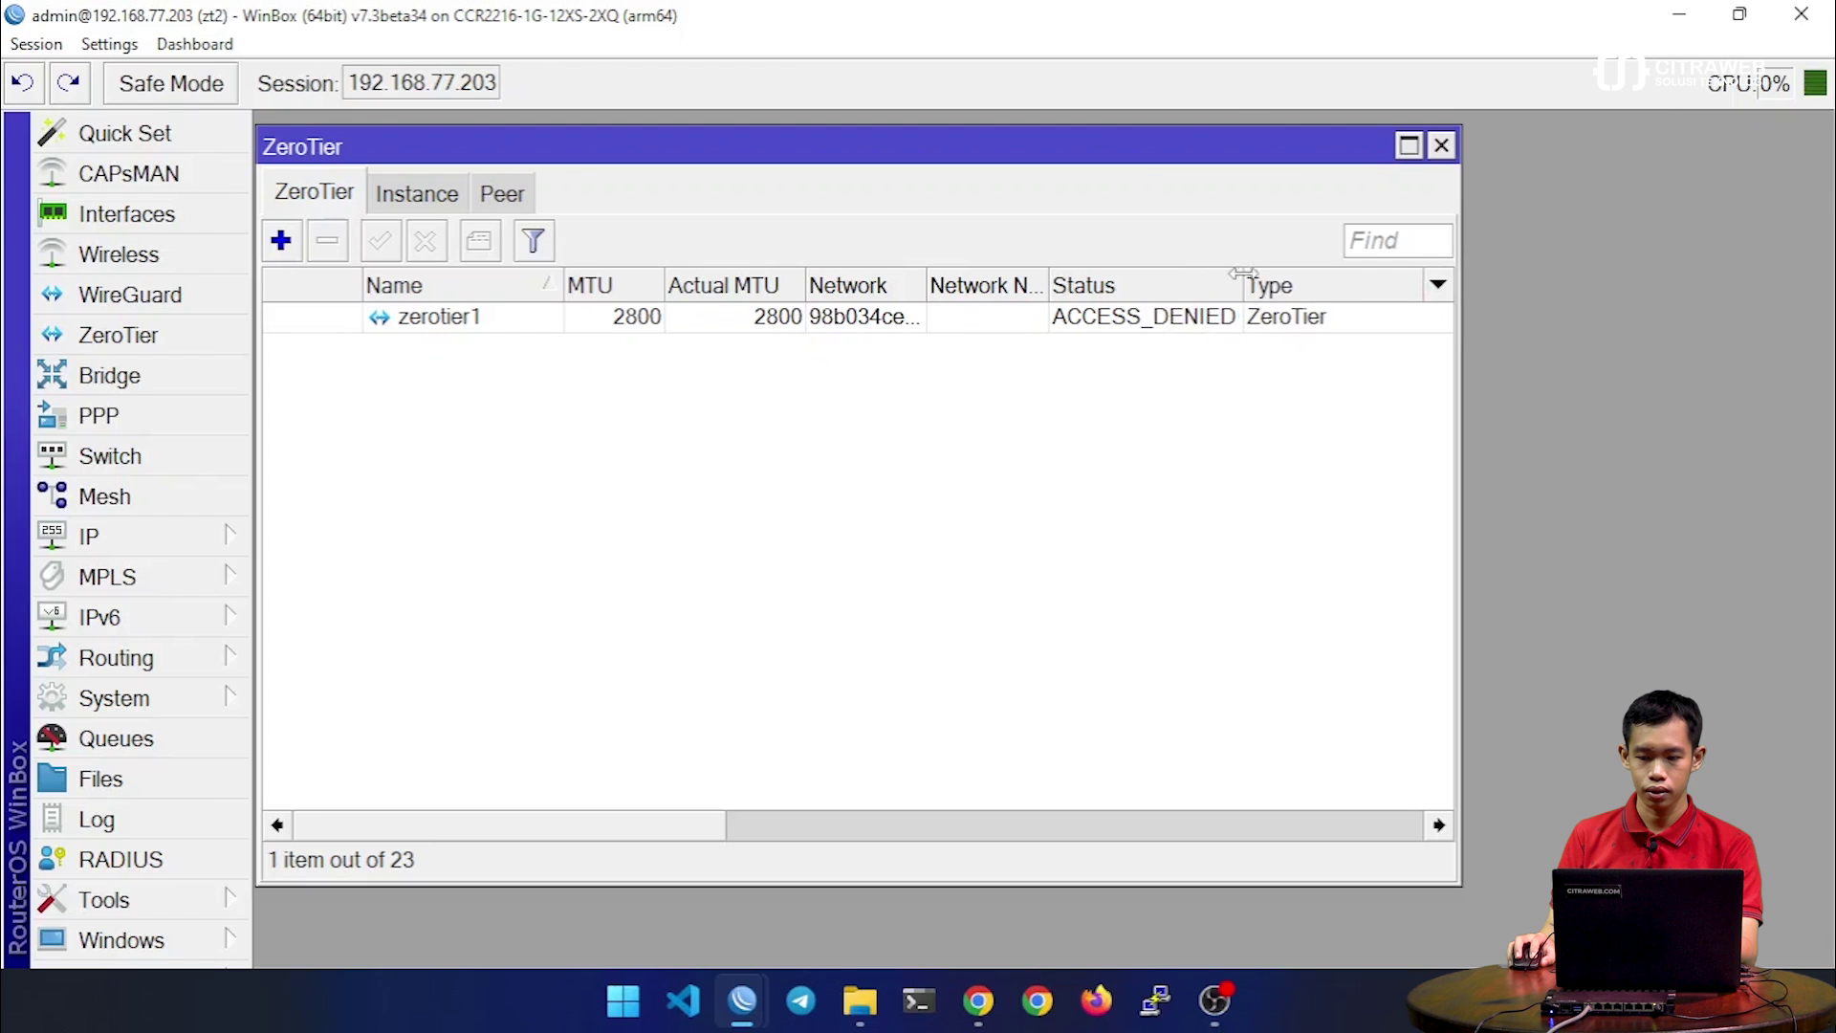
Return to the terminal of the controller session (192.168.73.244) and print the controller's member details with pr de
mouse_move(712, 1015)
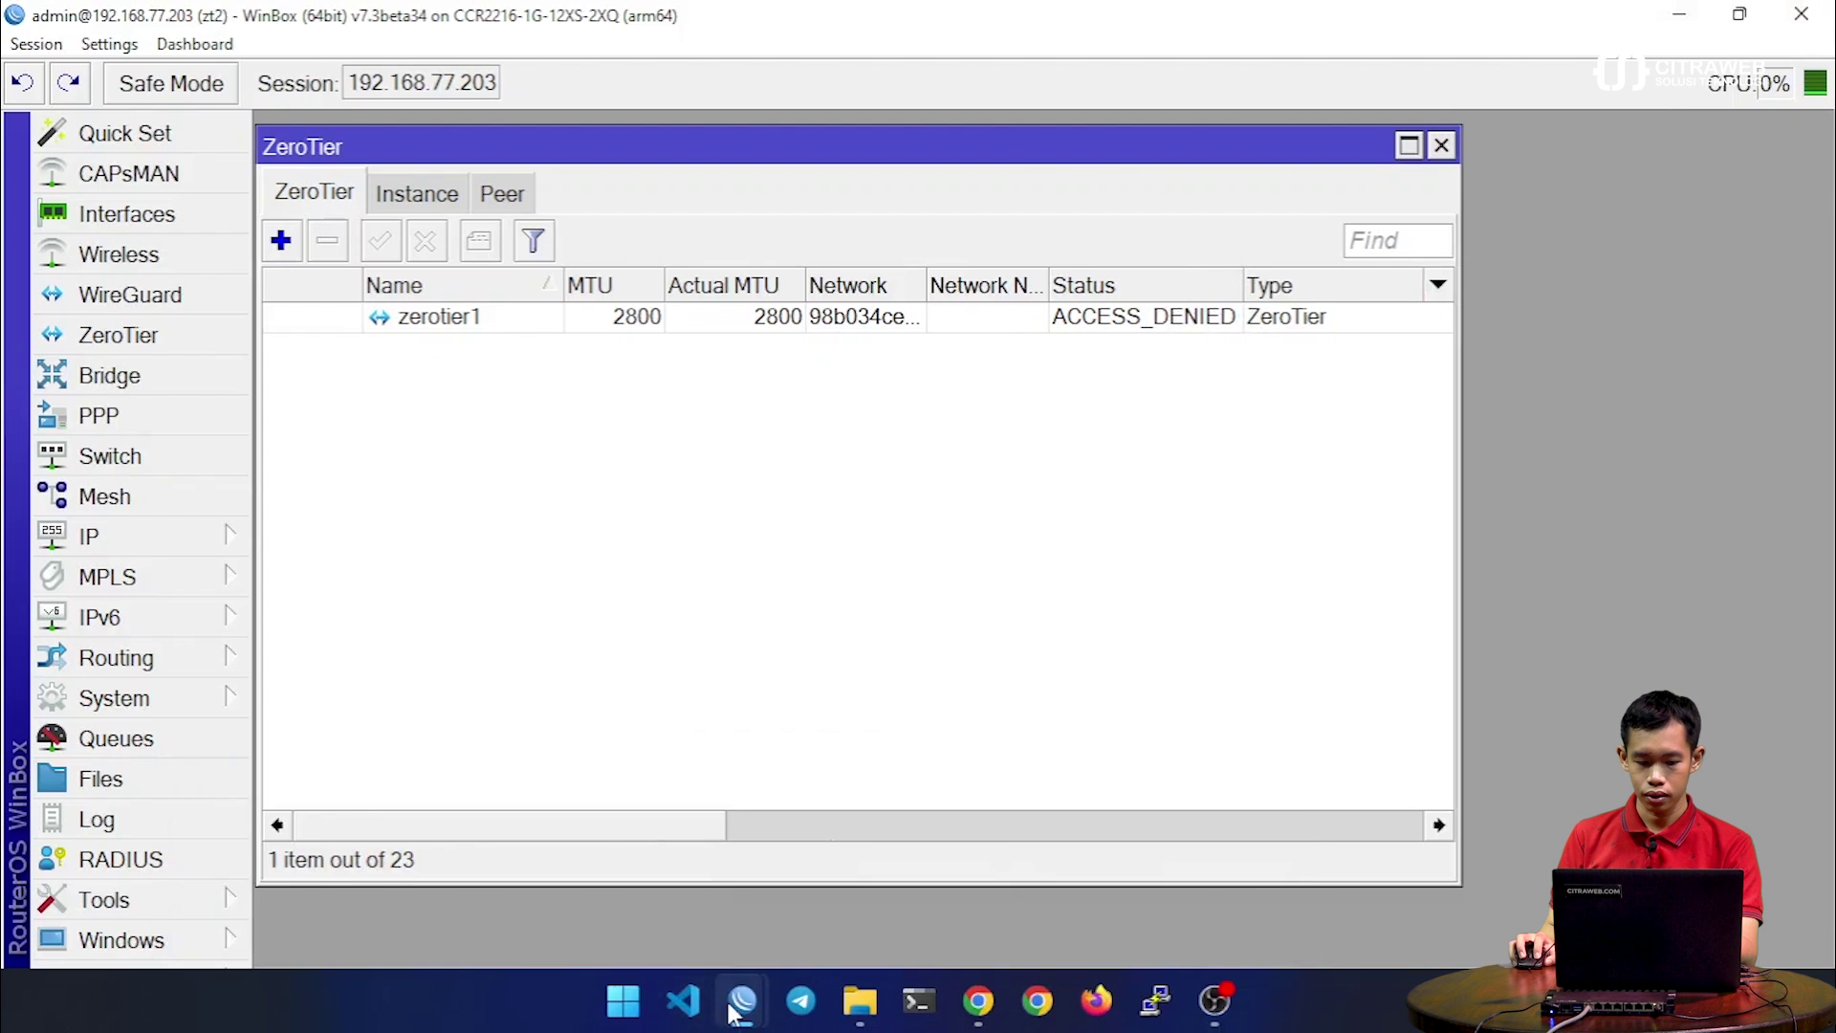
click(631, 913)
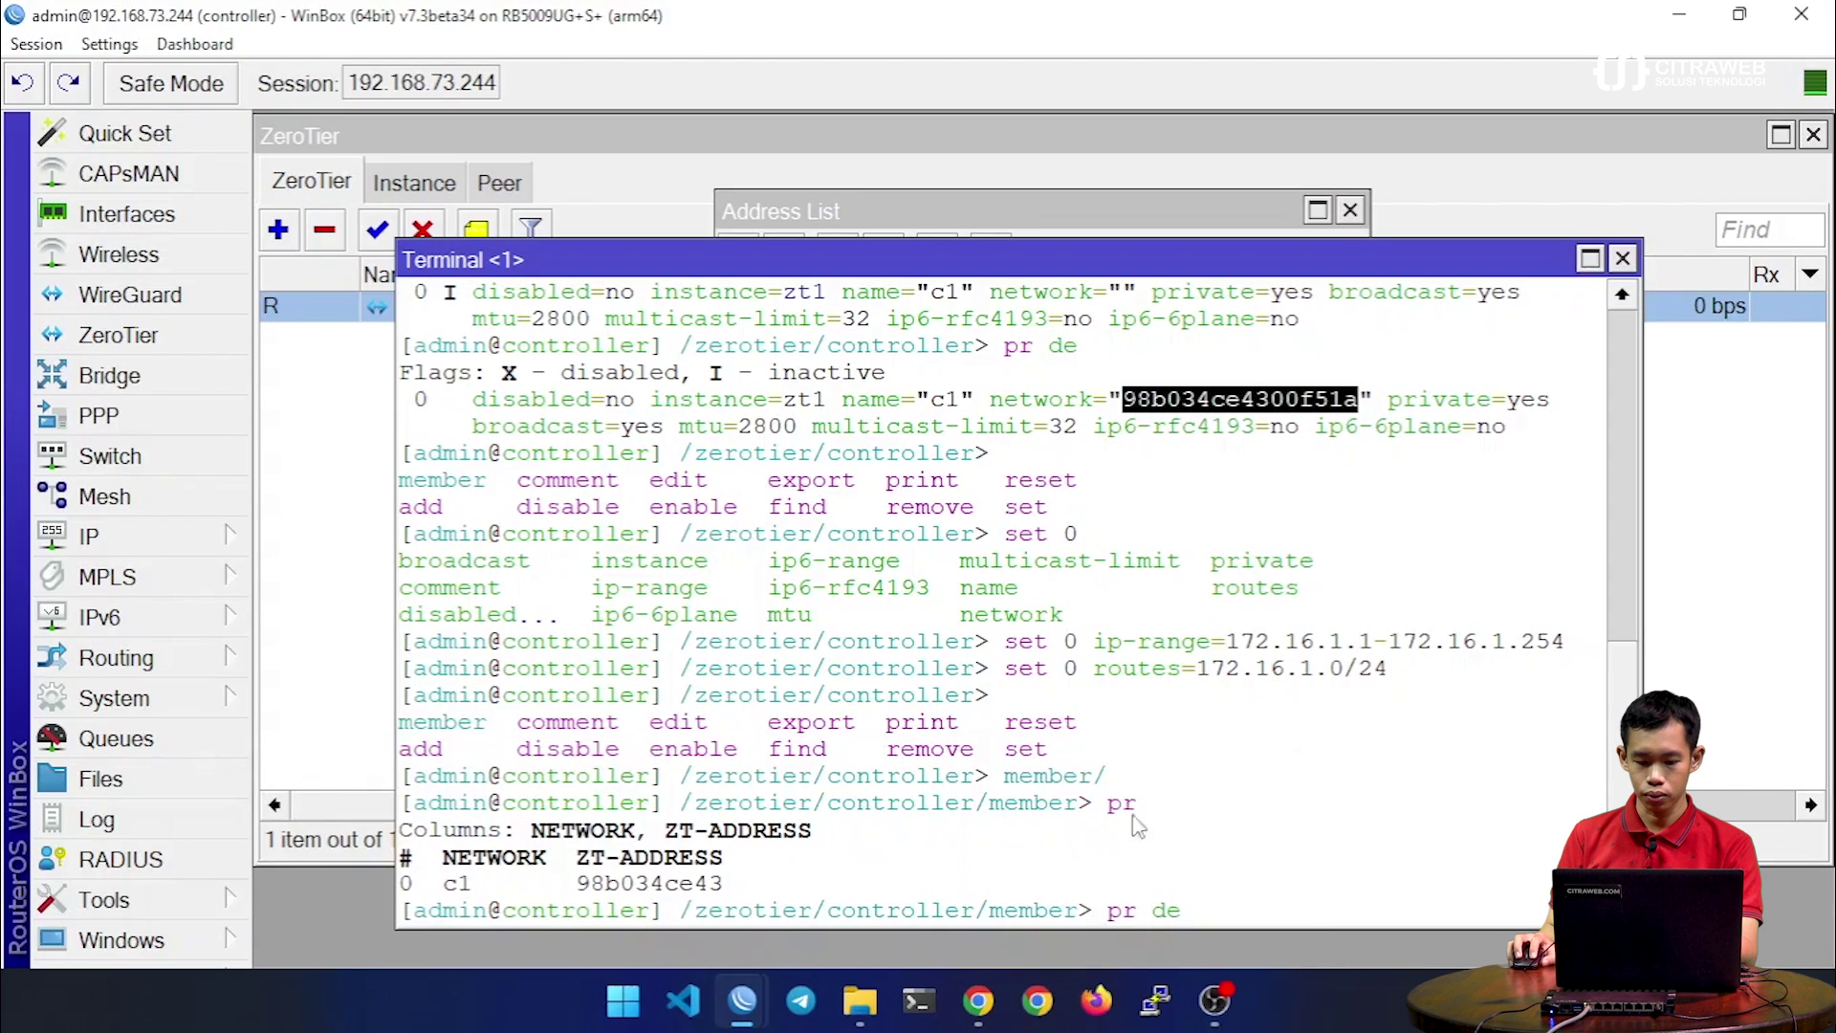
click(1388, 826)
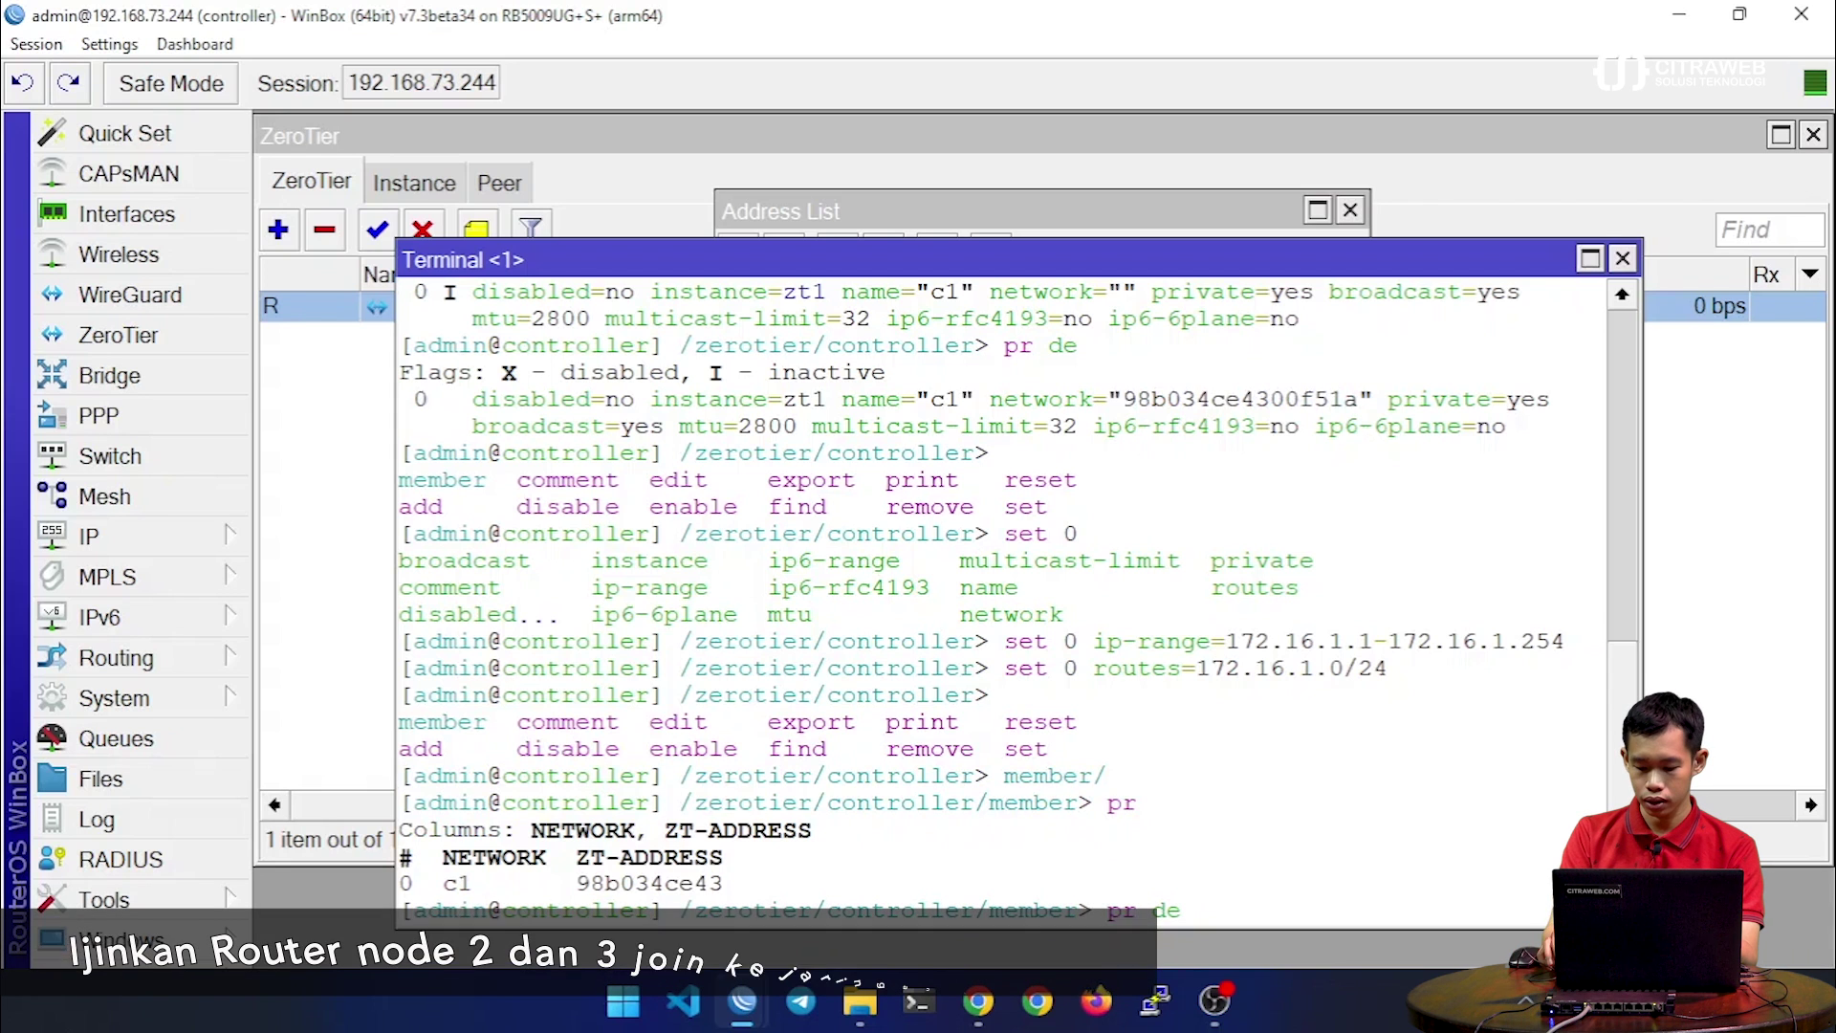
key(Return)
text(set 0 authorized=yes)
key(Return)
key(Up)
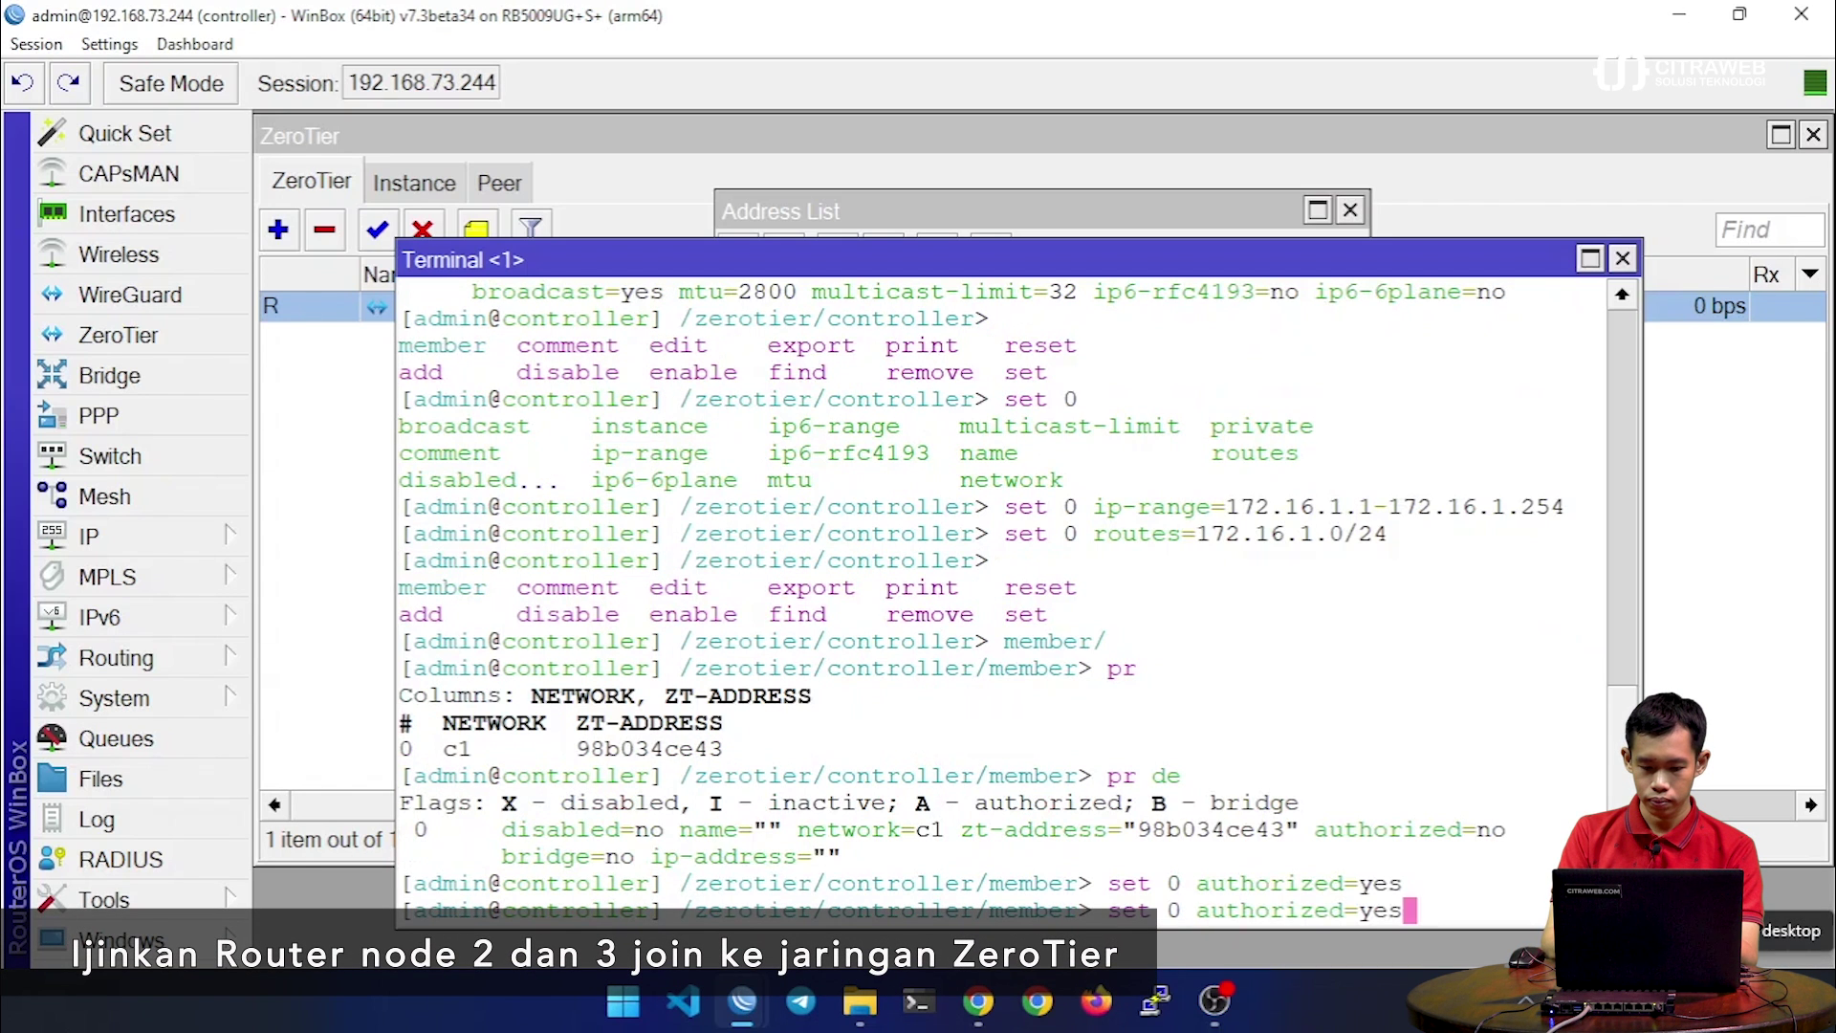
key(Up)
key(Return)
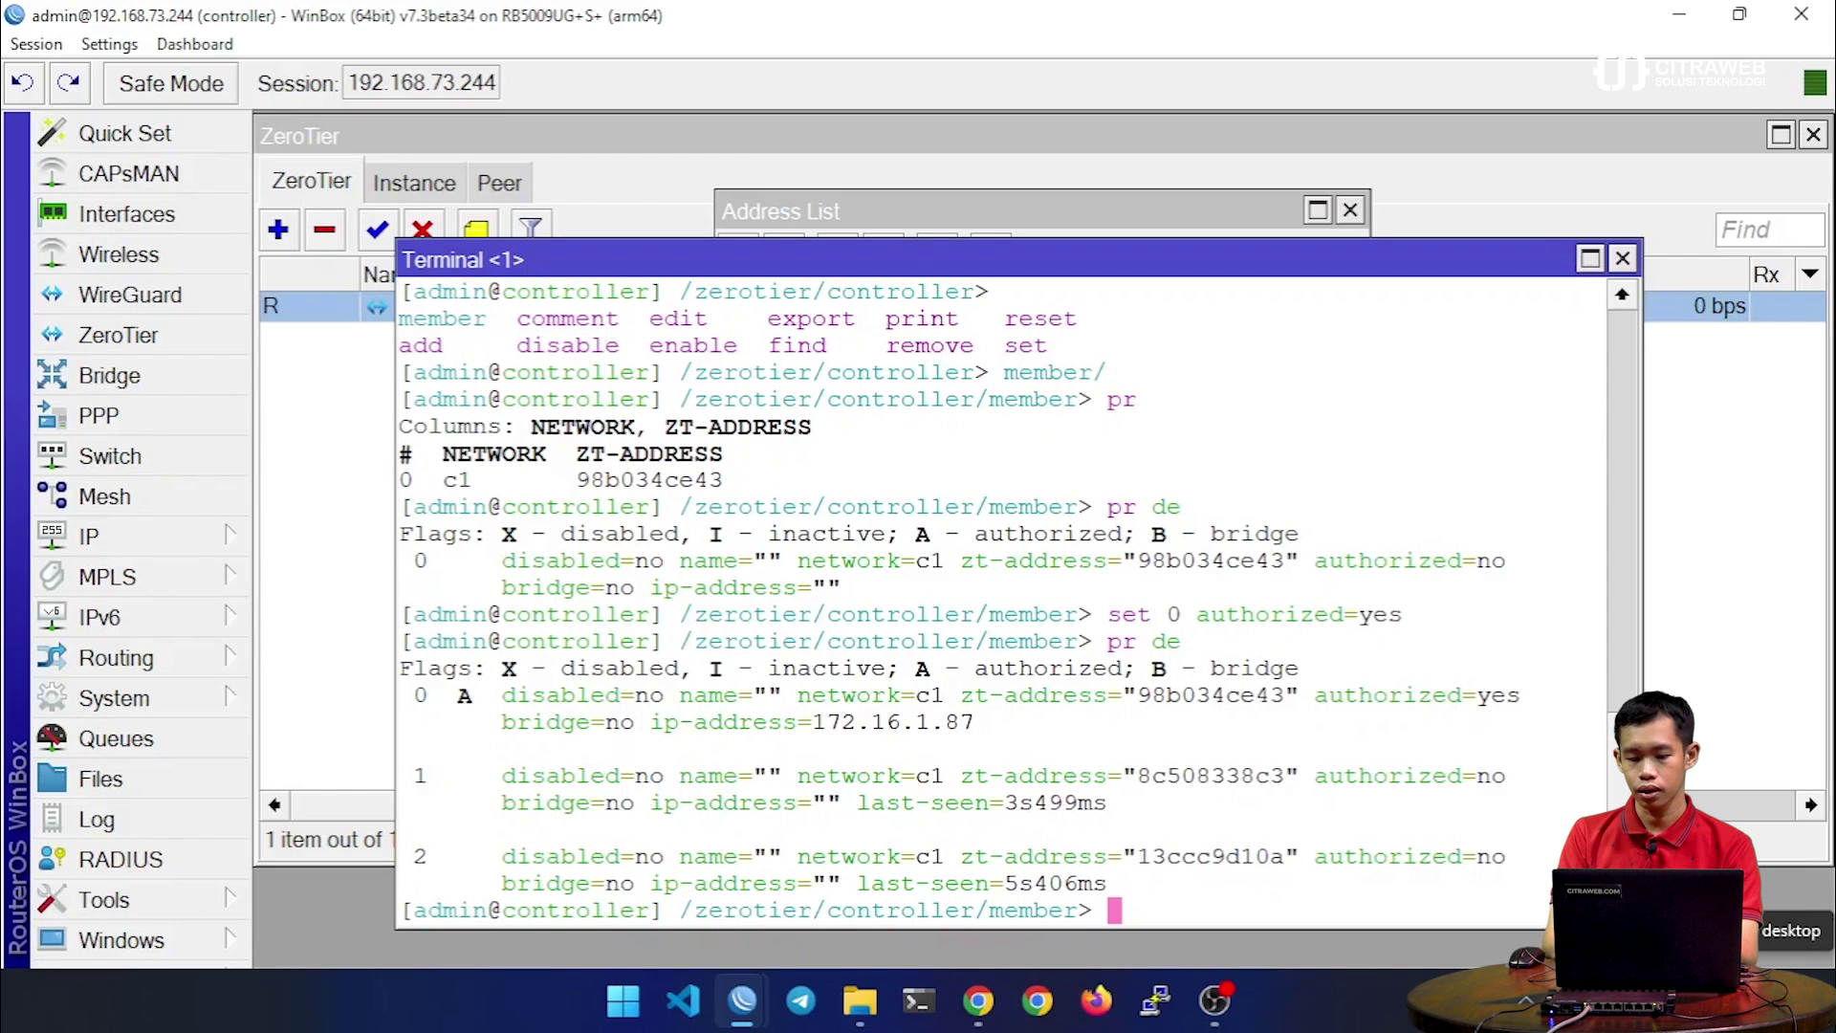
Authorize controller members 1 and 2 with authorized=yes and print the member details with pr de
text(set 1 authorized=yes)
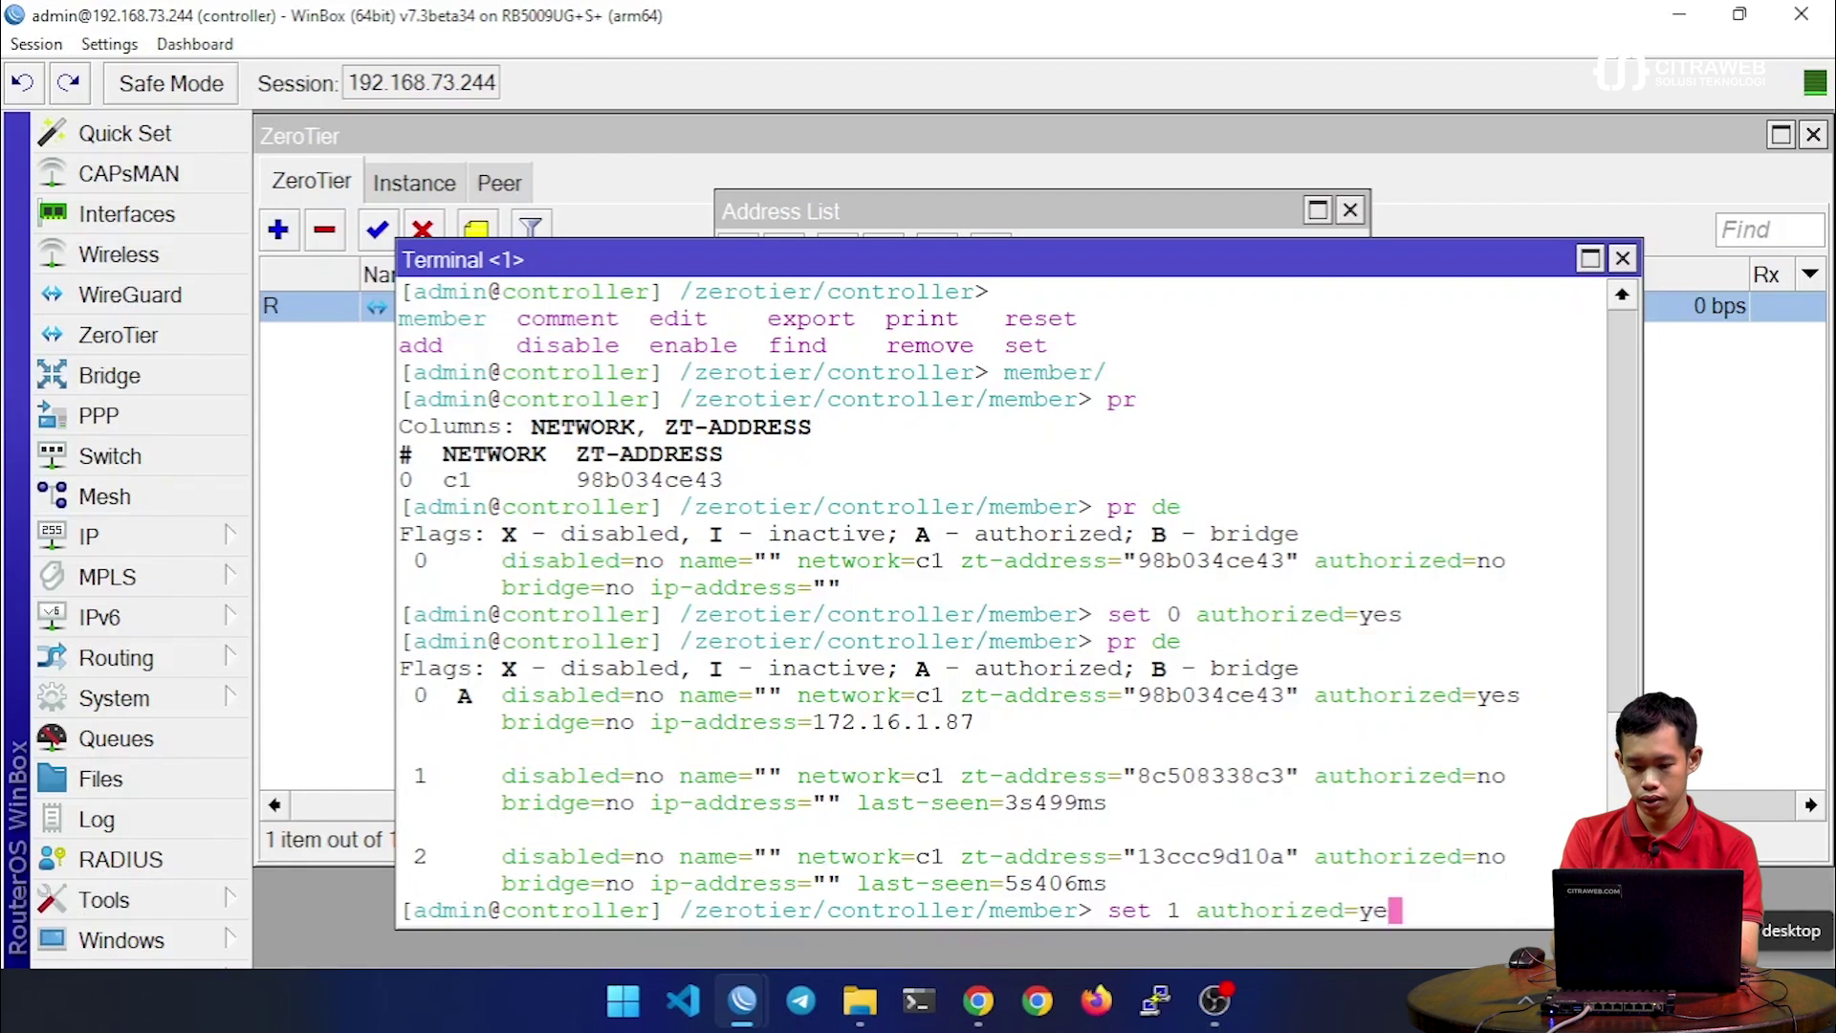
key(Return)
text(set )
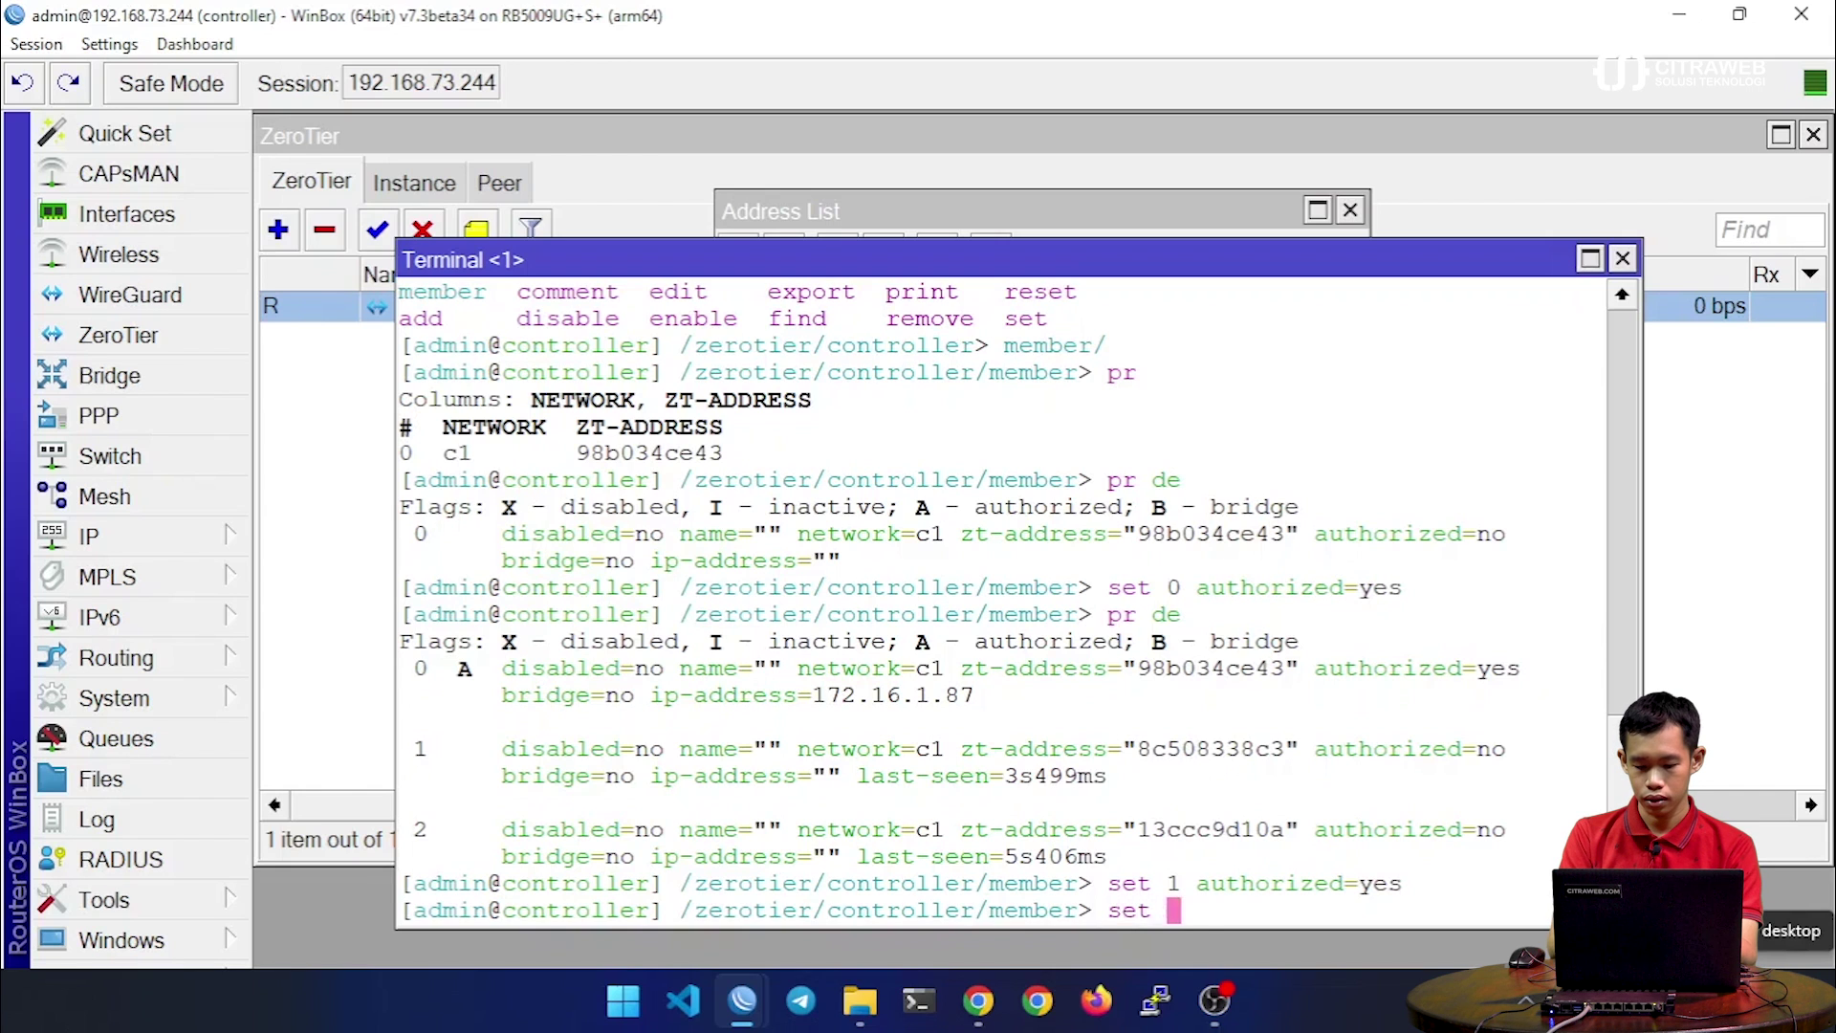
text(2 authorized=yes)
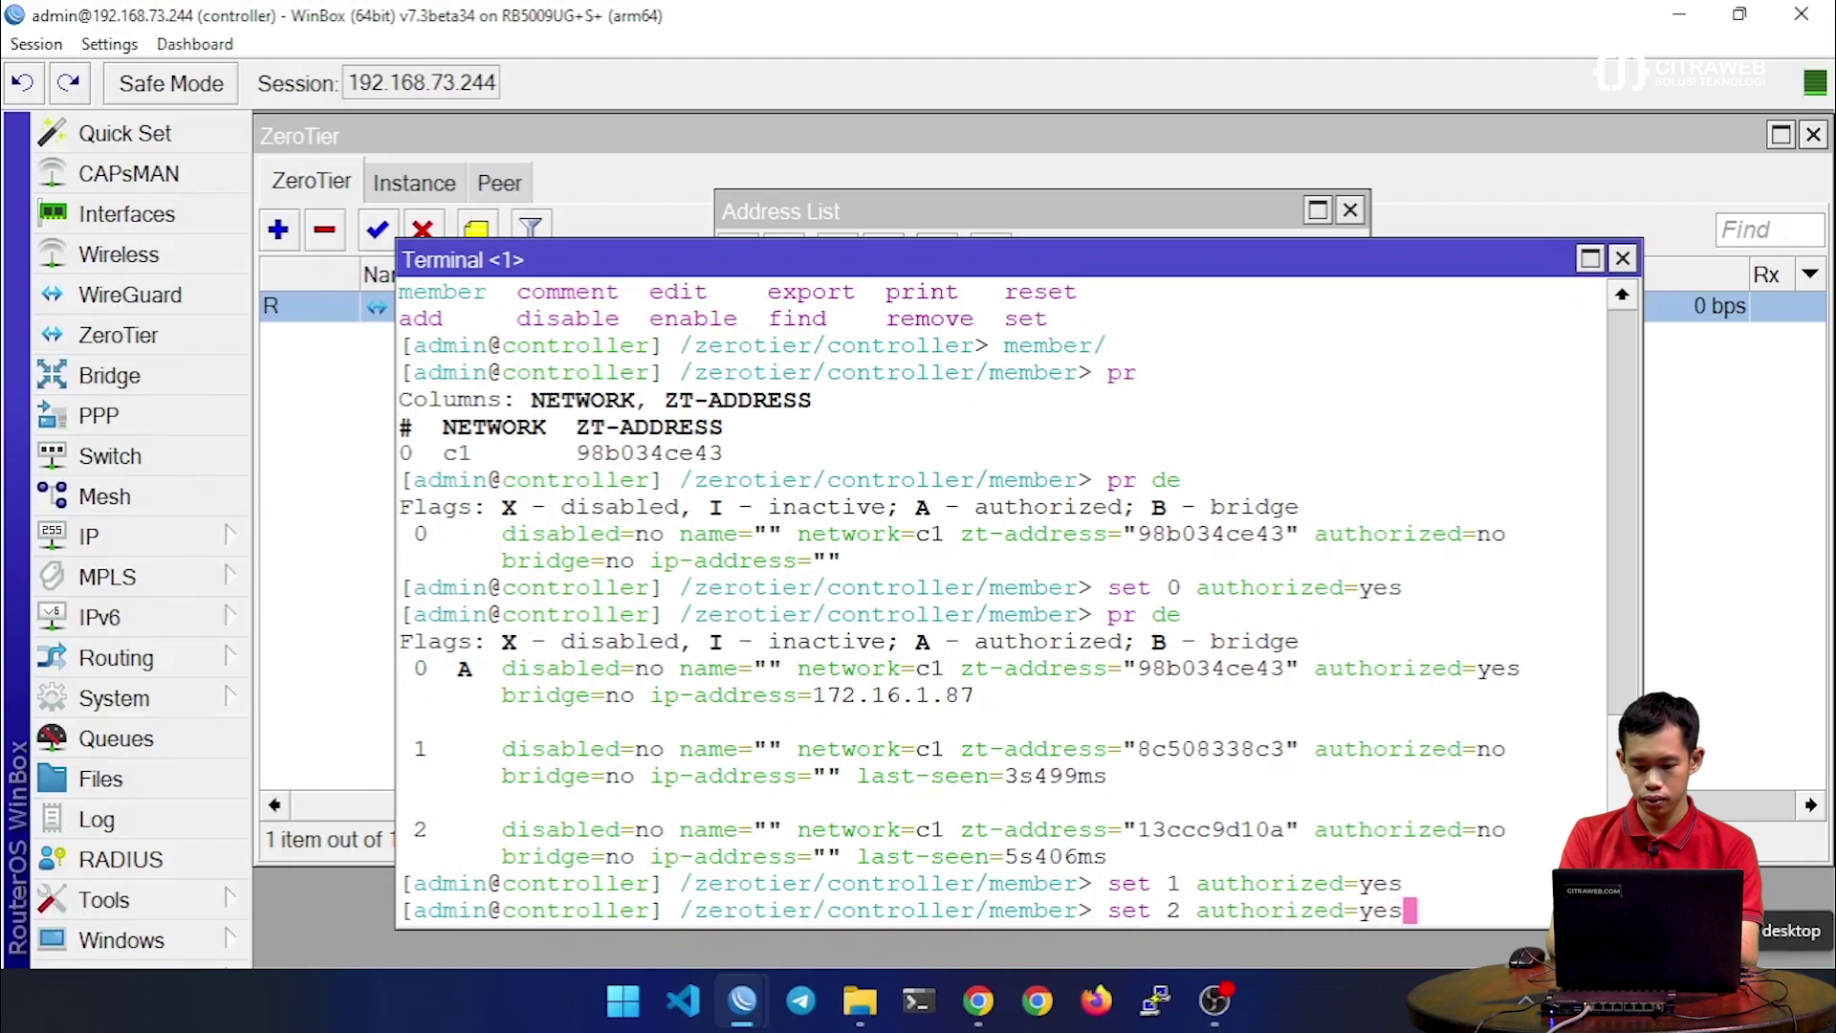
key(Return)
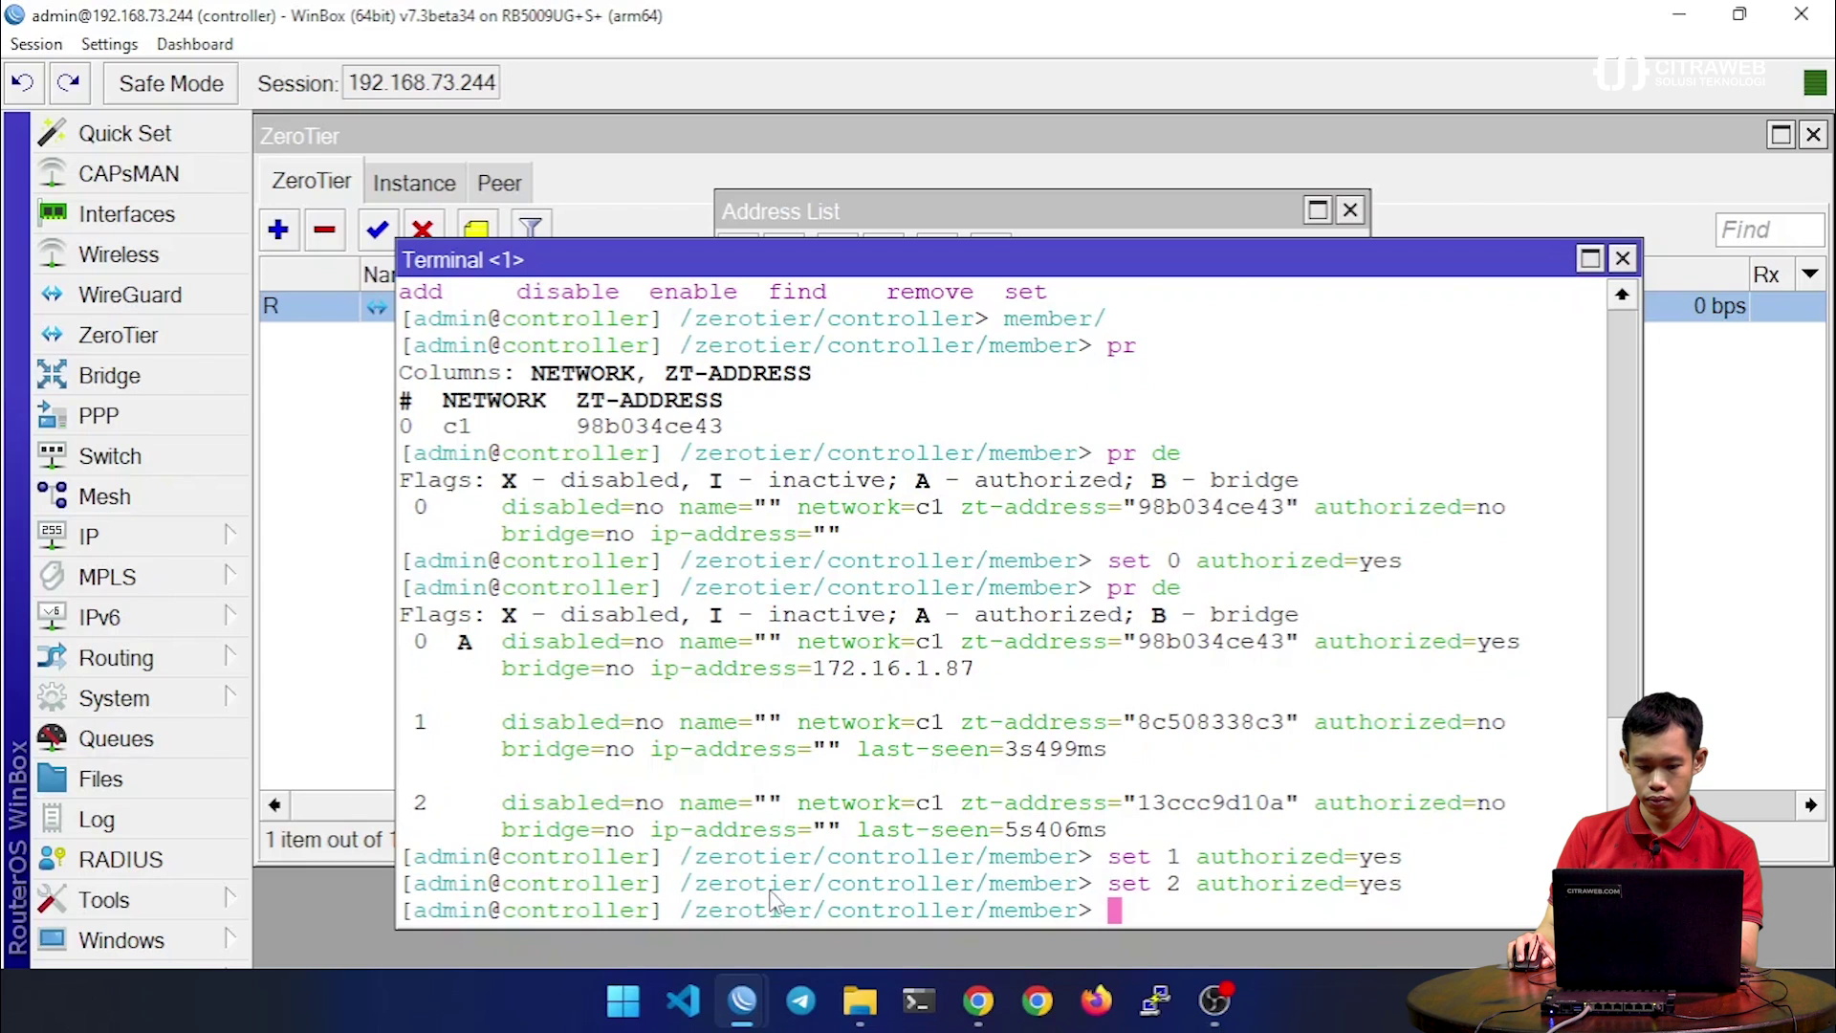
text(pr de)
key(Return)
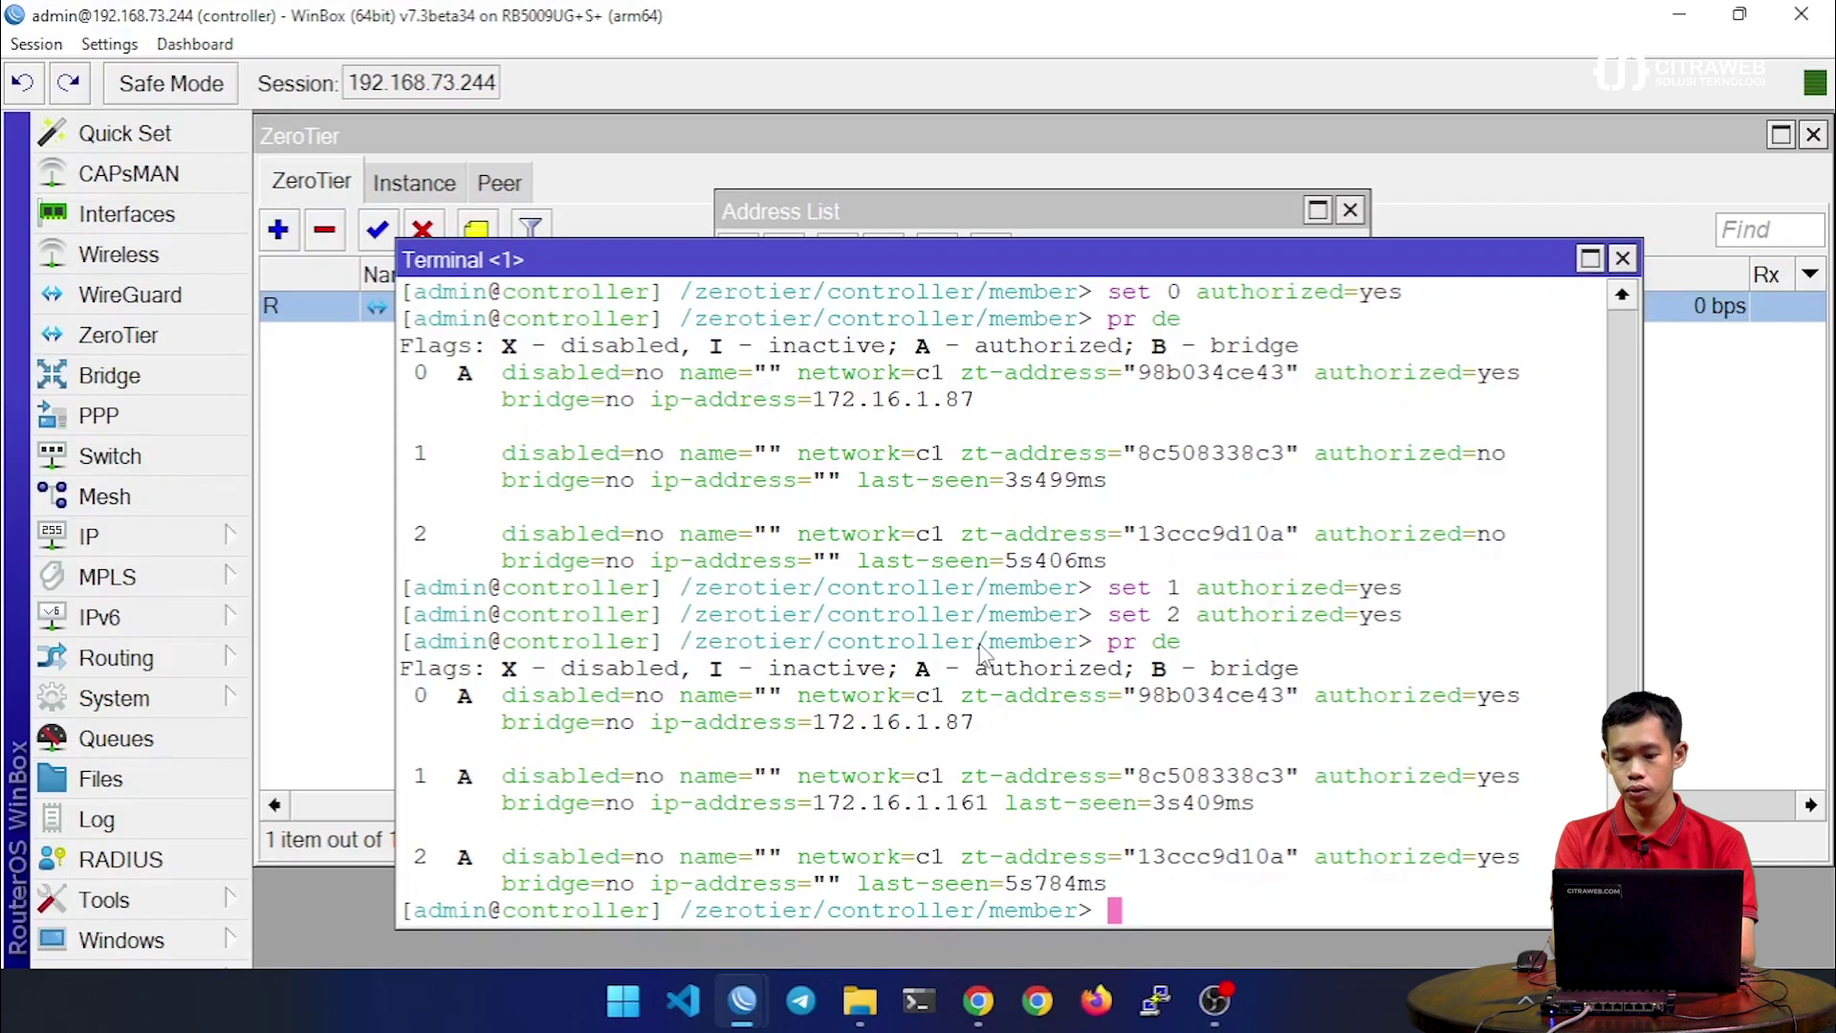
Set member 0's ip-address to 172.16.1.1 and print the member details again
text(se)
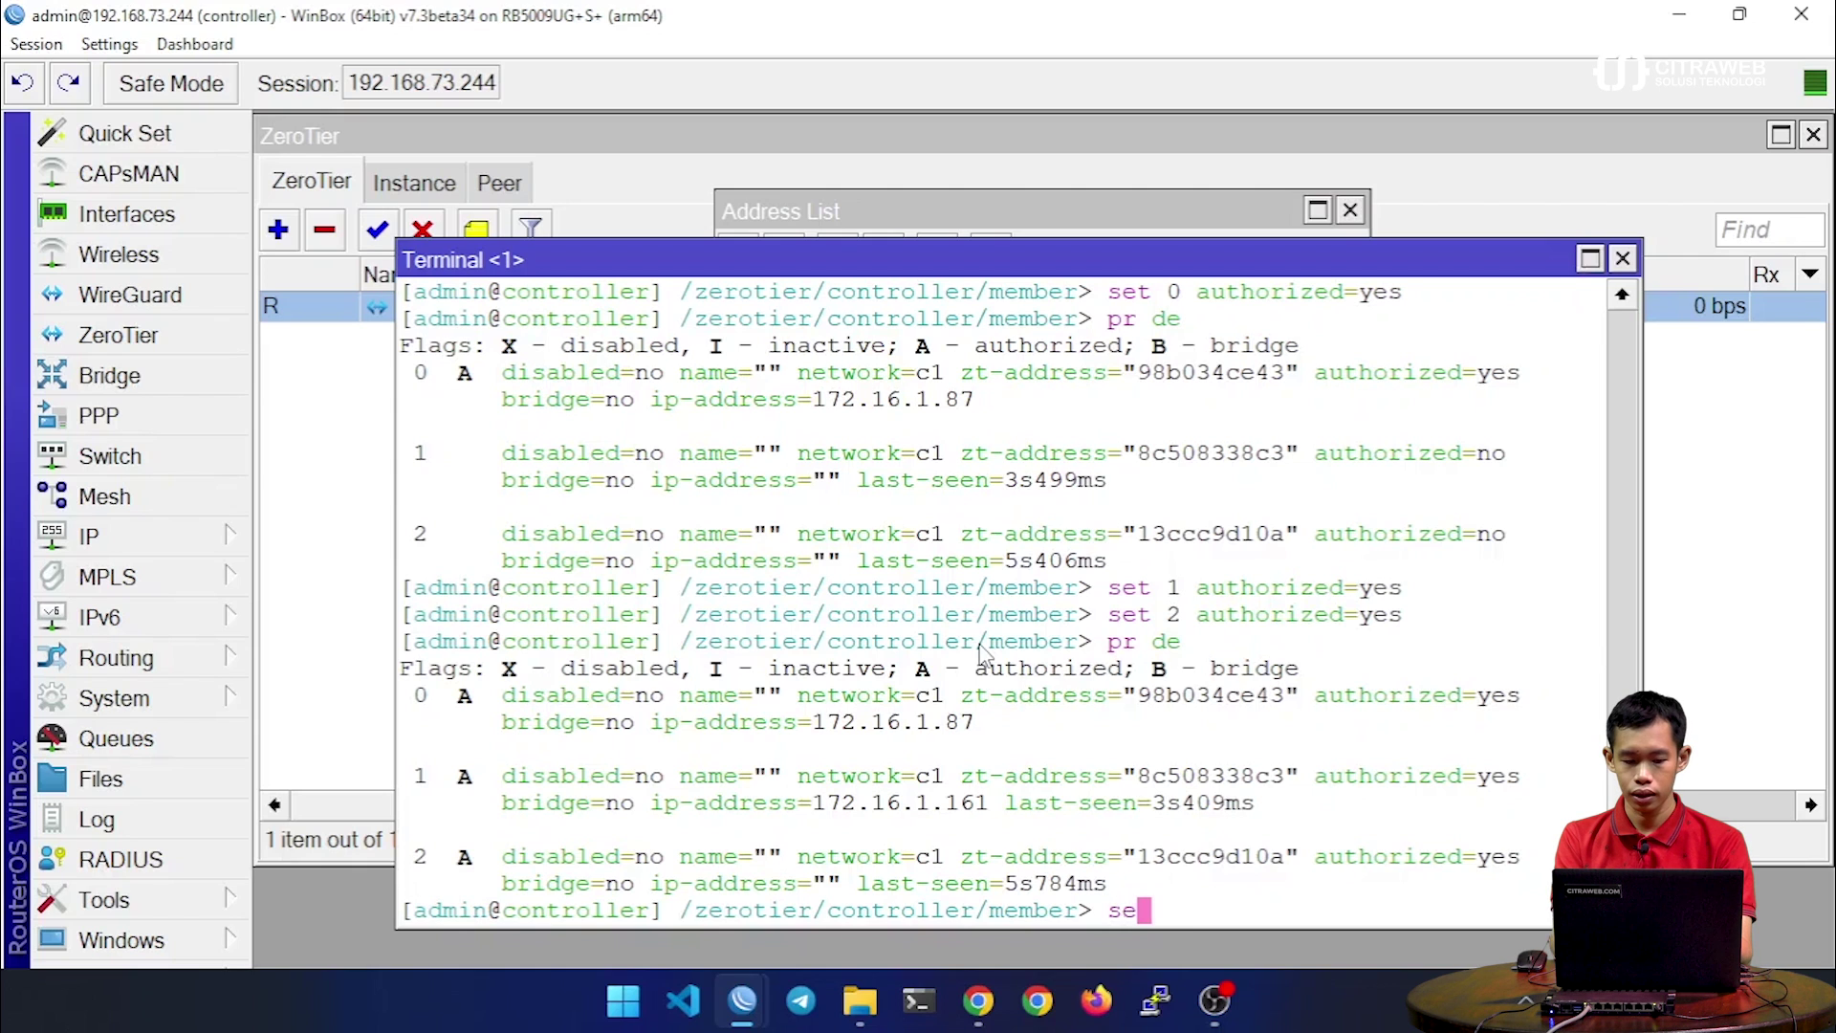
text(t 0 ip-address=172.16.)
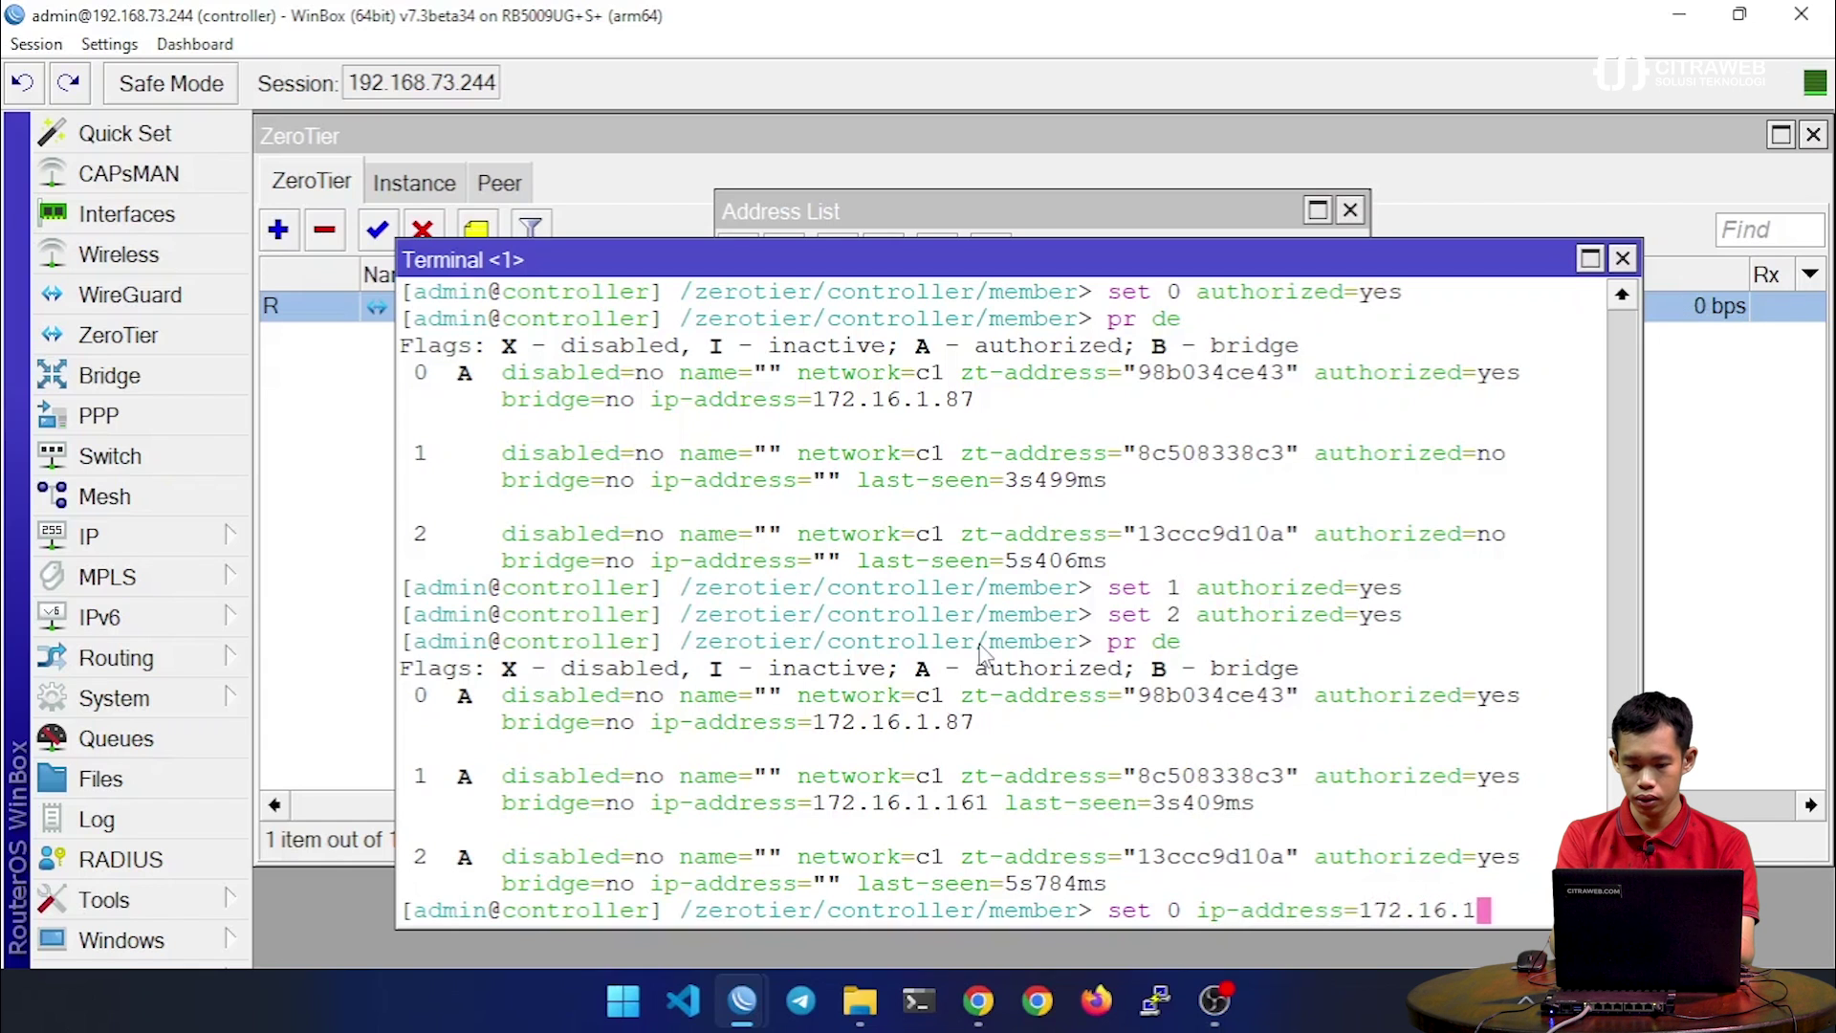
text(1.1)
key(Return)
key(Up)
key(Up)
key(Return)
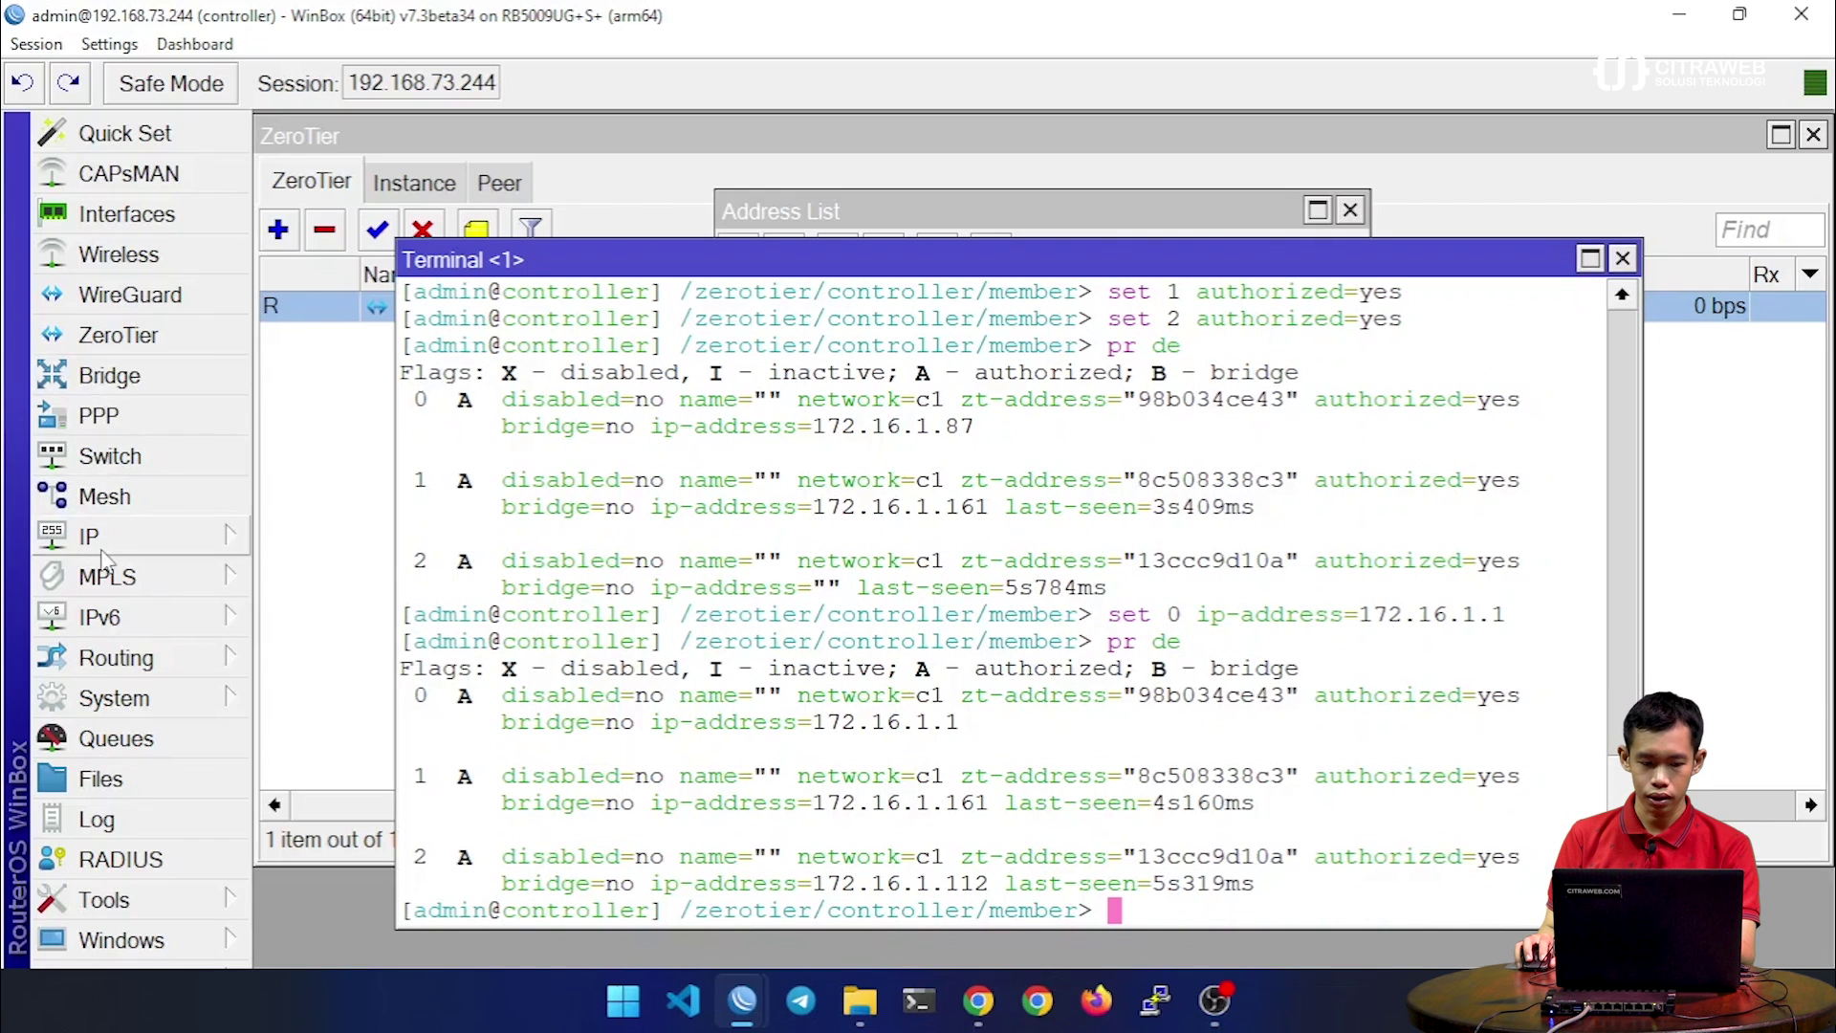
Disable and re-enable the controller's zerotier1 interface
click(350, 316)
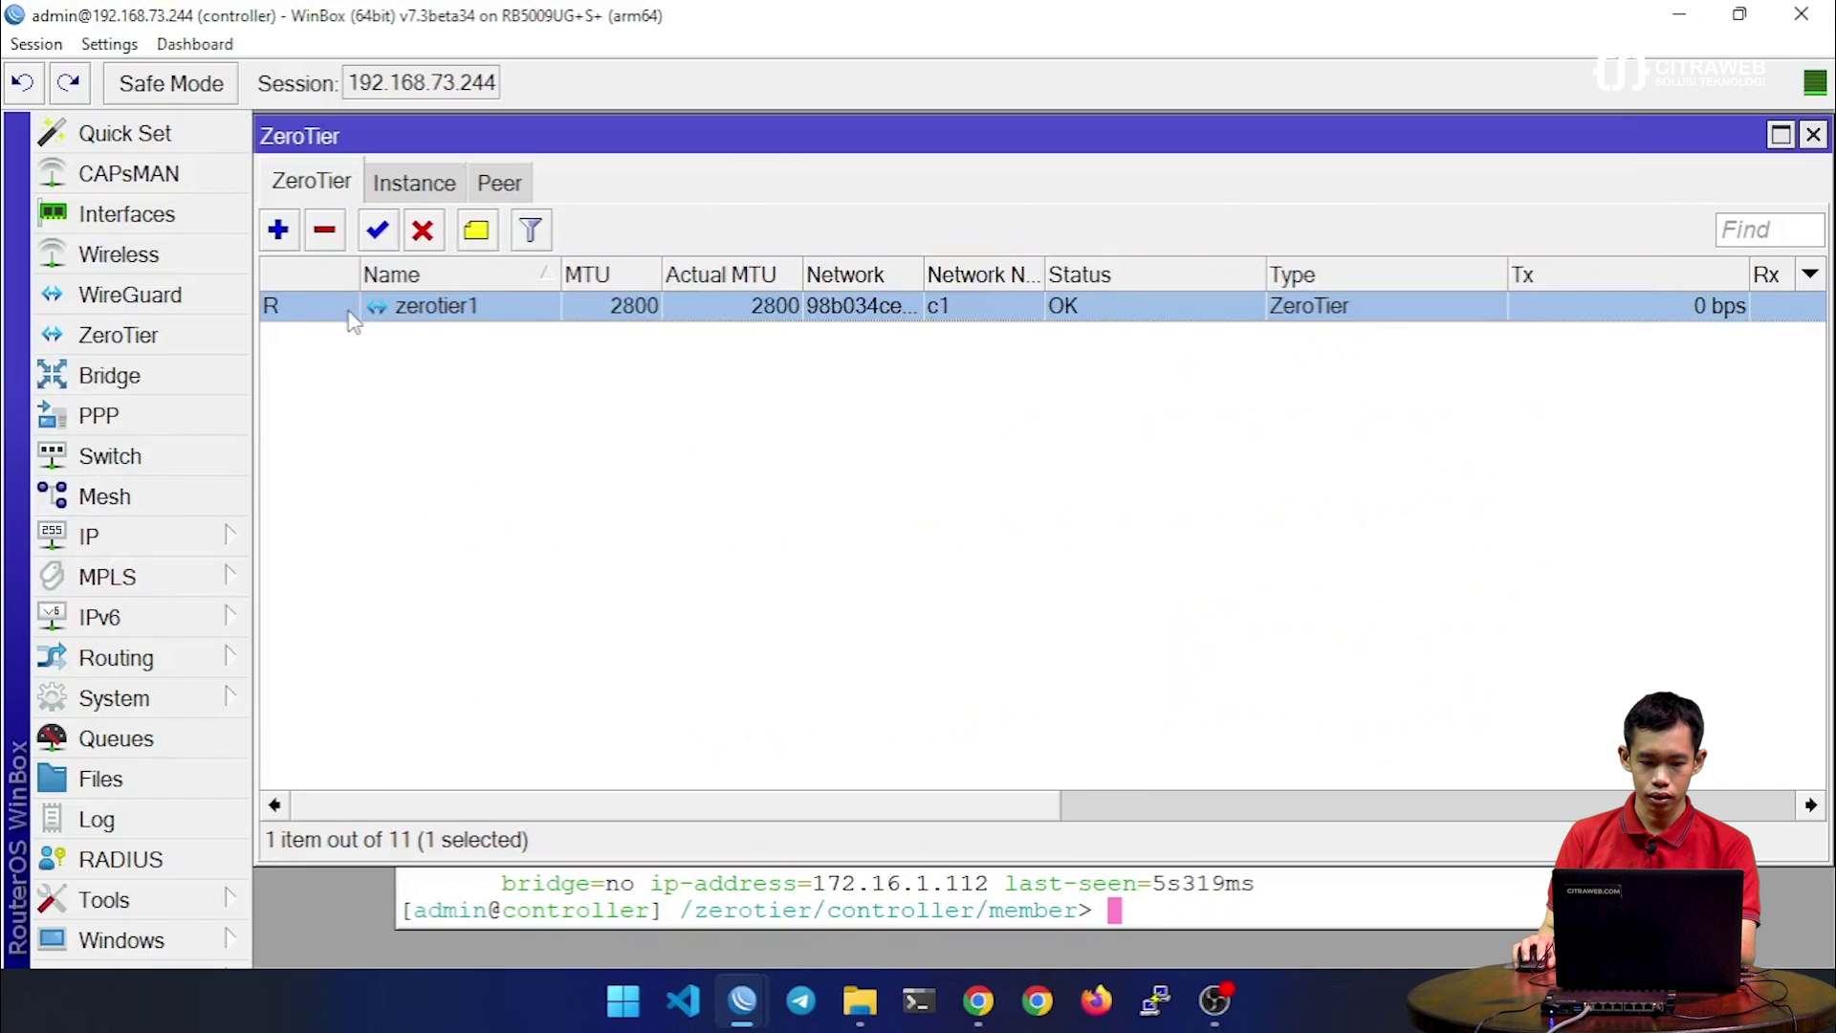
click(418, 244)
click(384, 241)
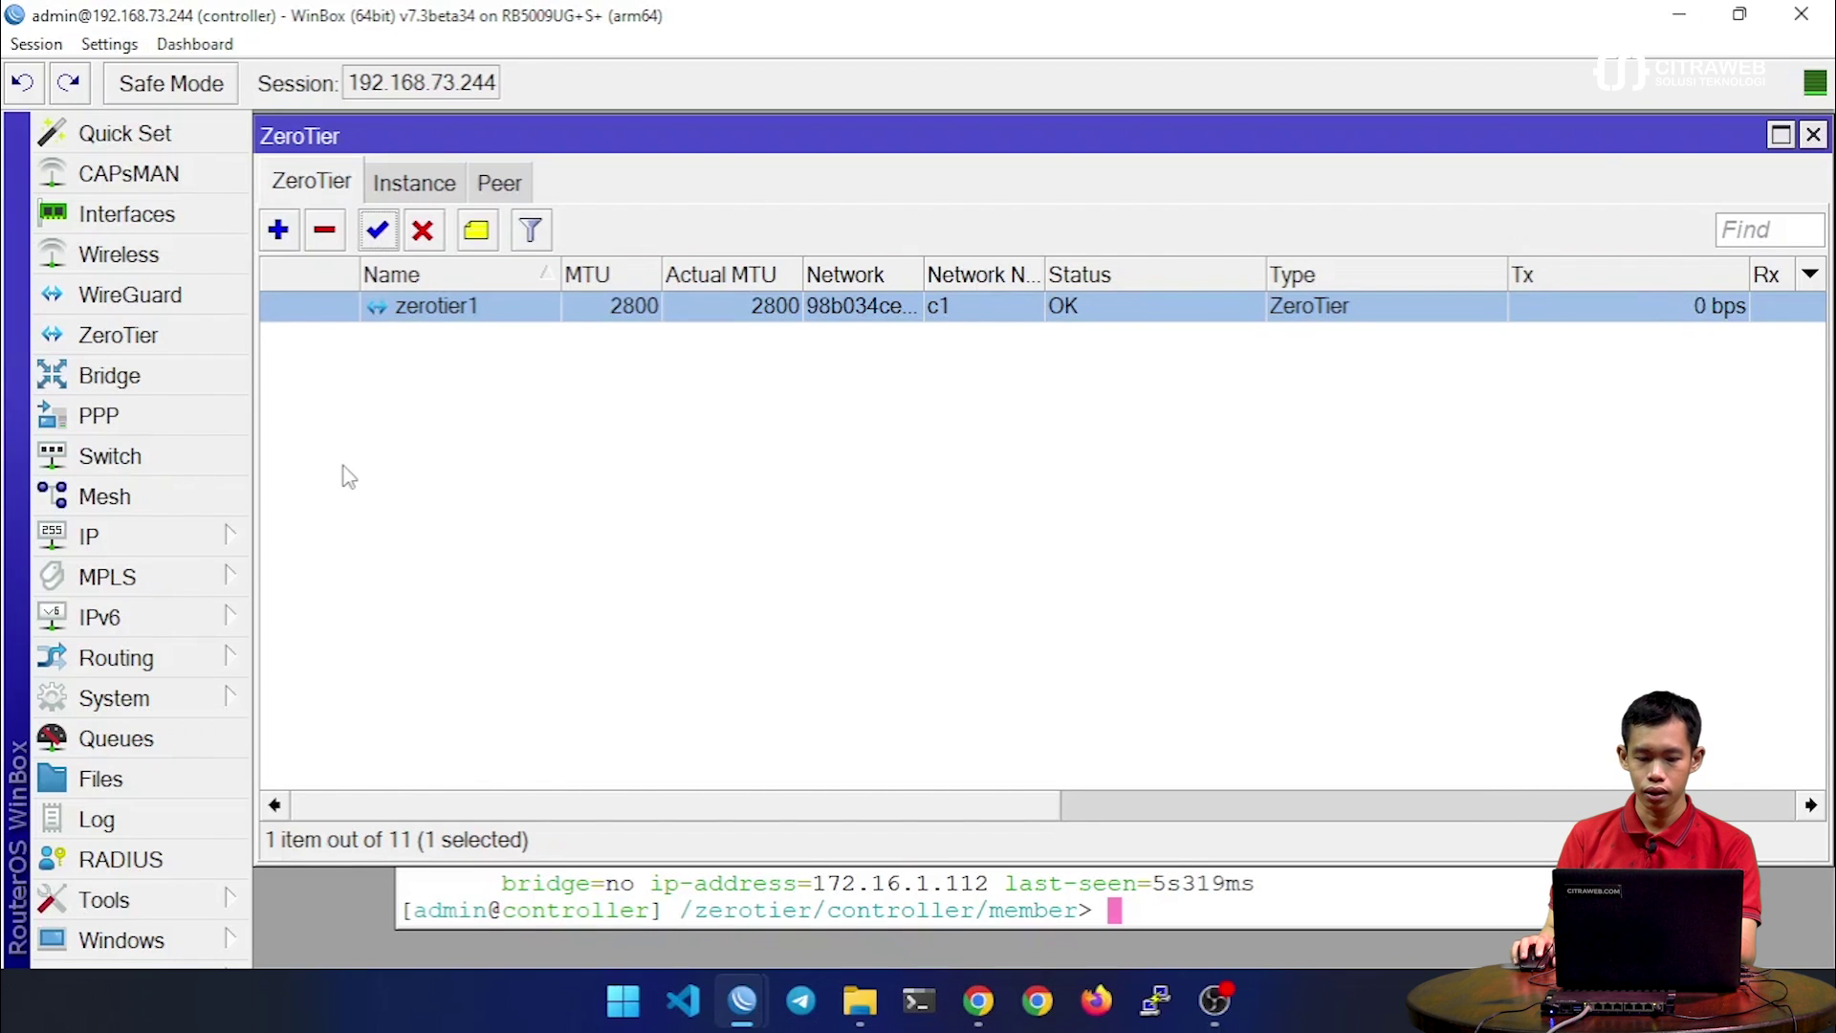
Compare member 0's address in the terminal with the zerotier1 entry in the controller's IP address list
click(905, 904)
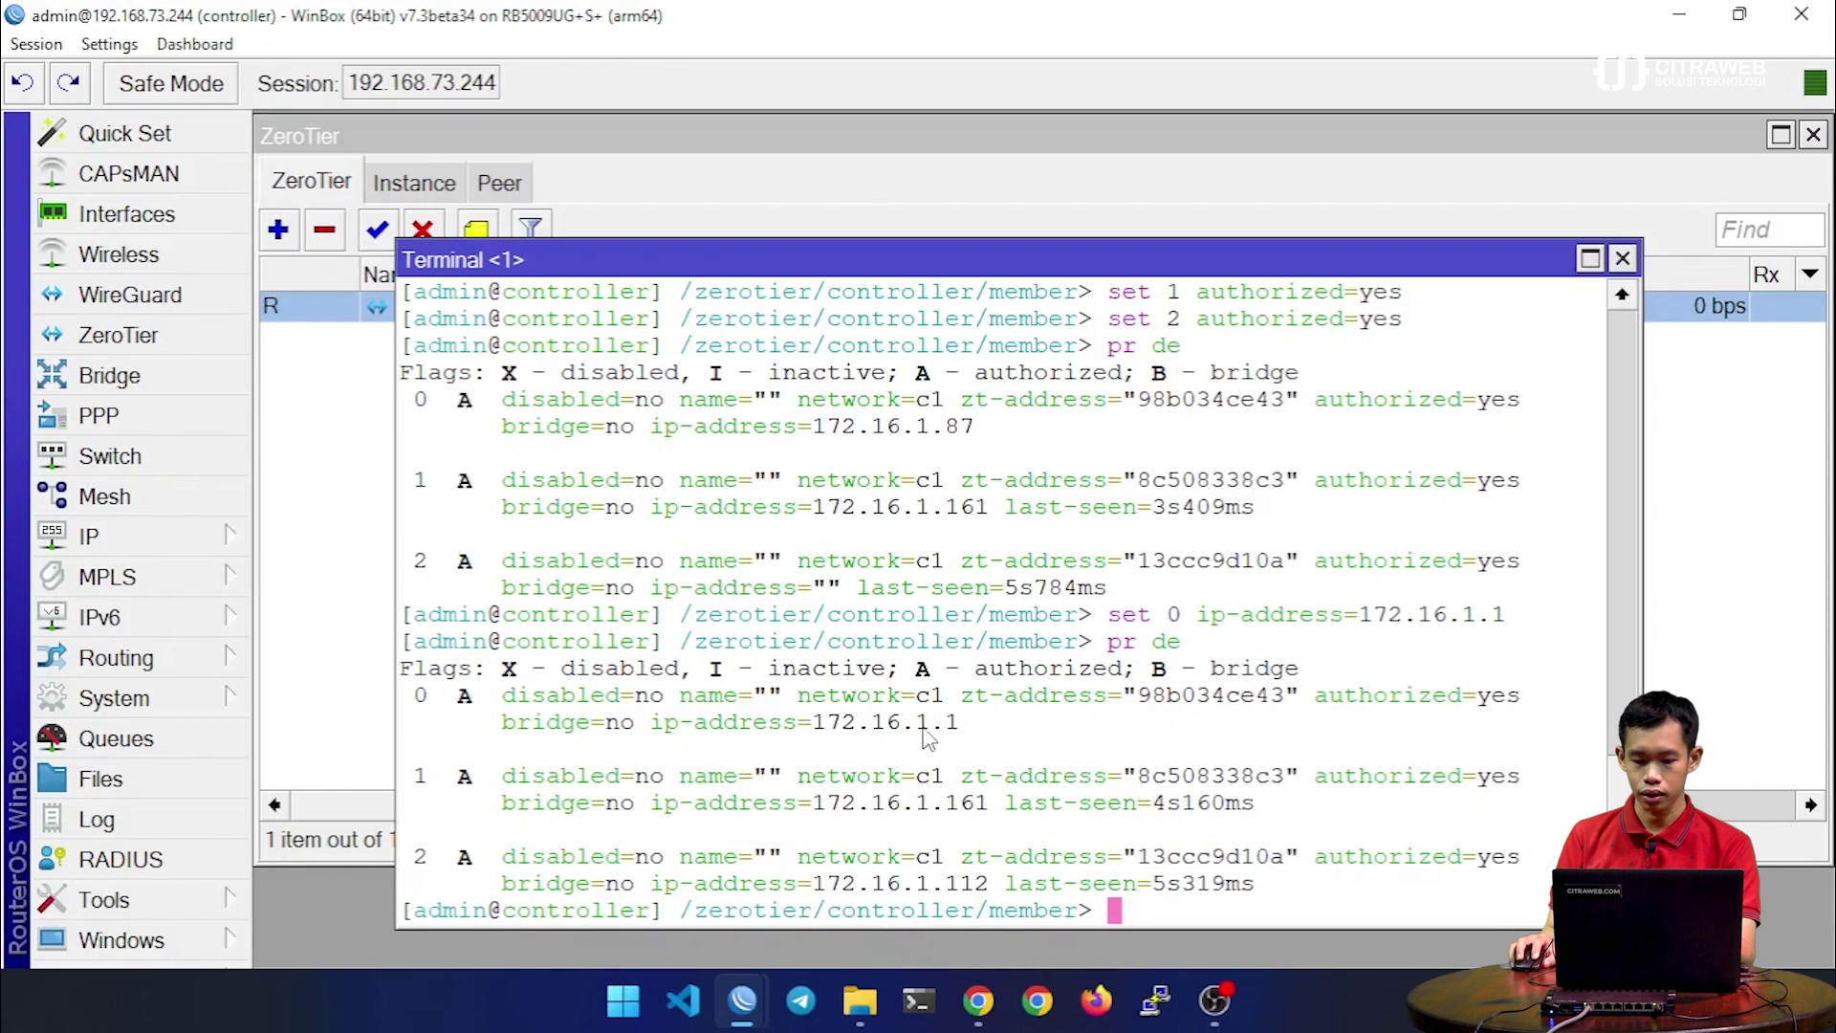
drag(920, 724, 977, 717)
click(1210, 734)
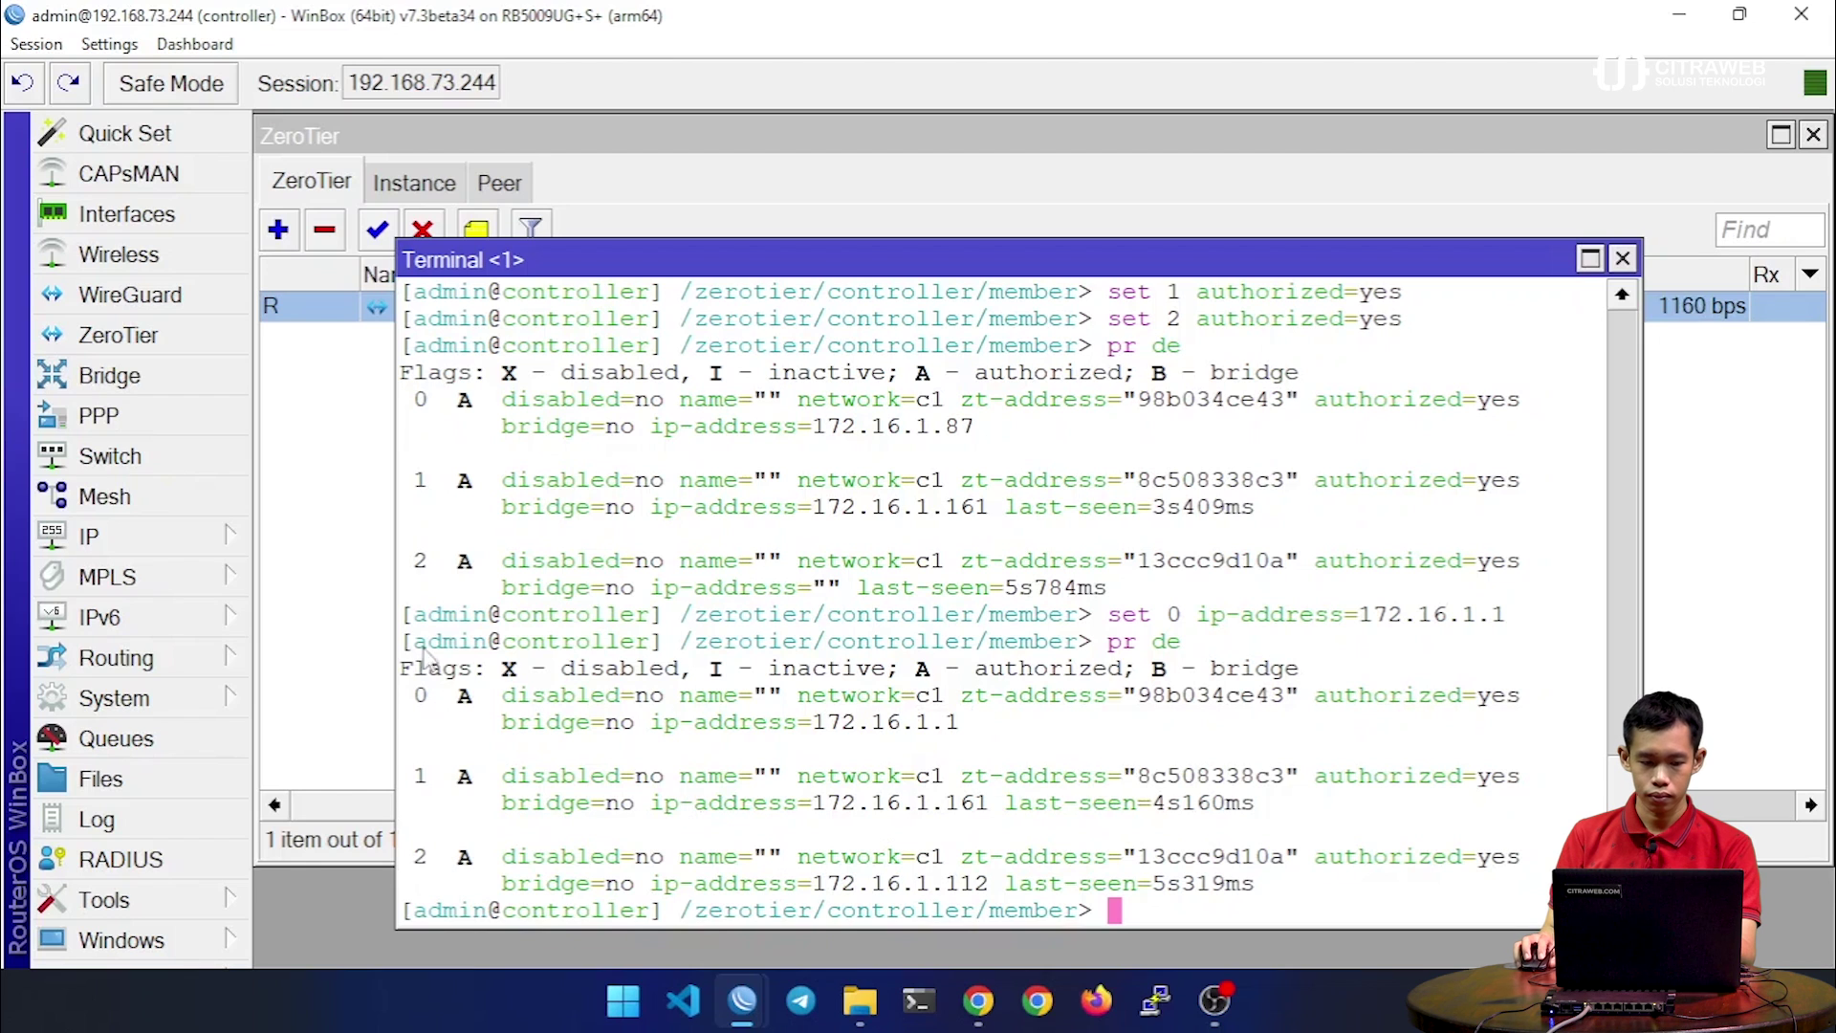
click(134, 536)
click(381, 65)
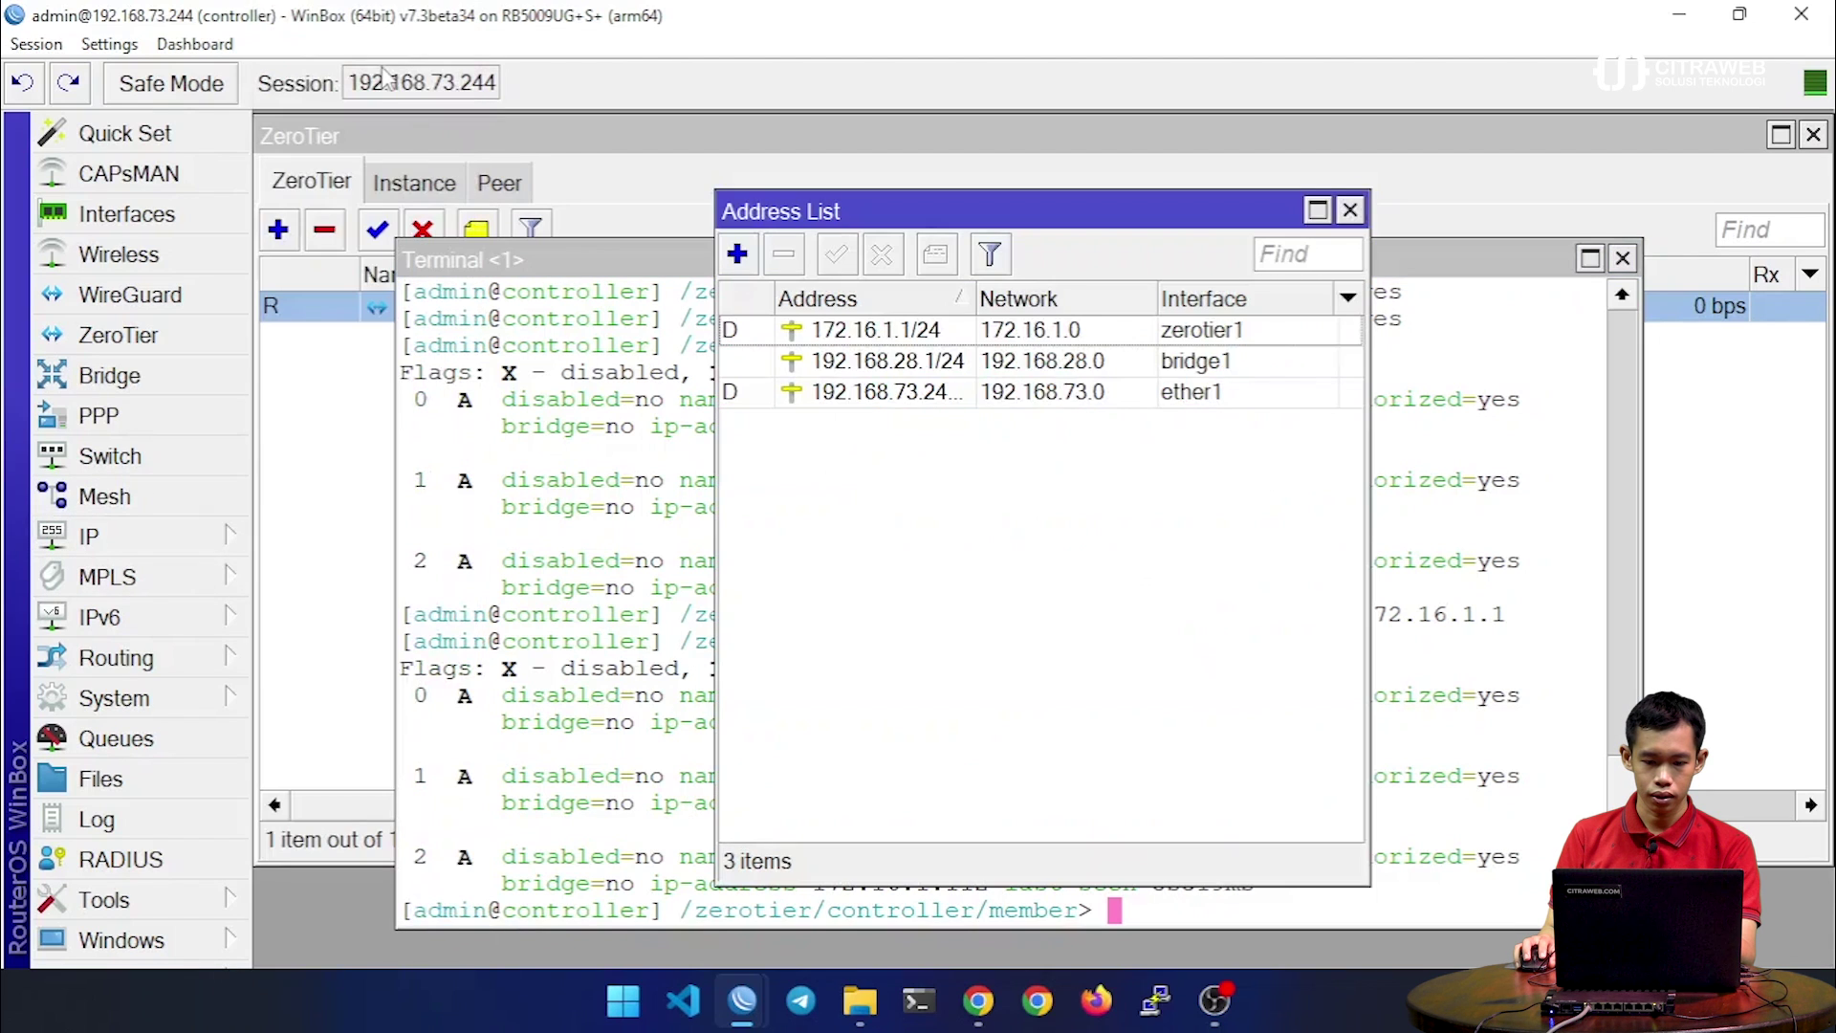
click(903, 327)
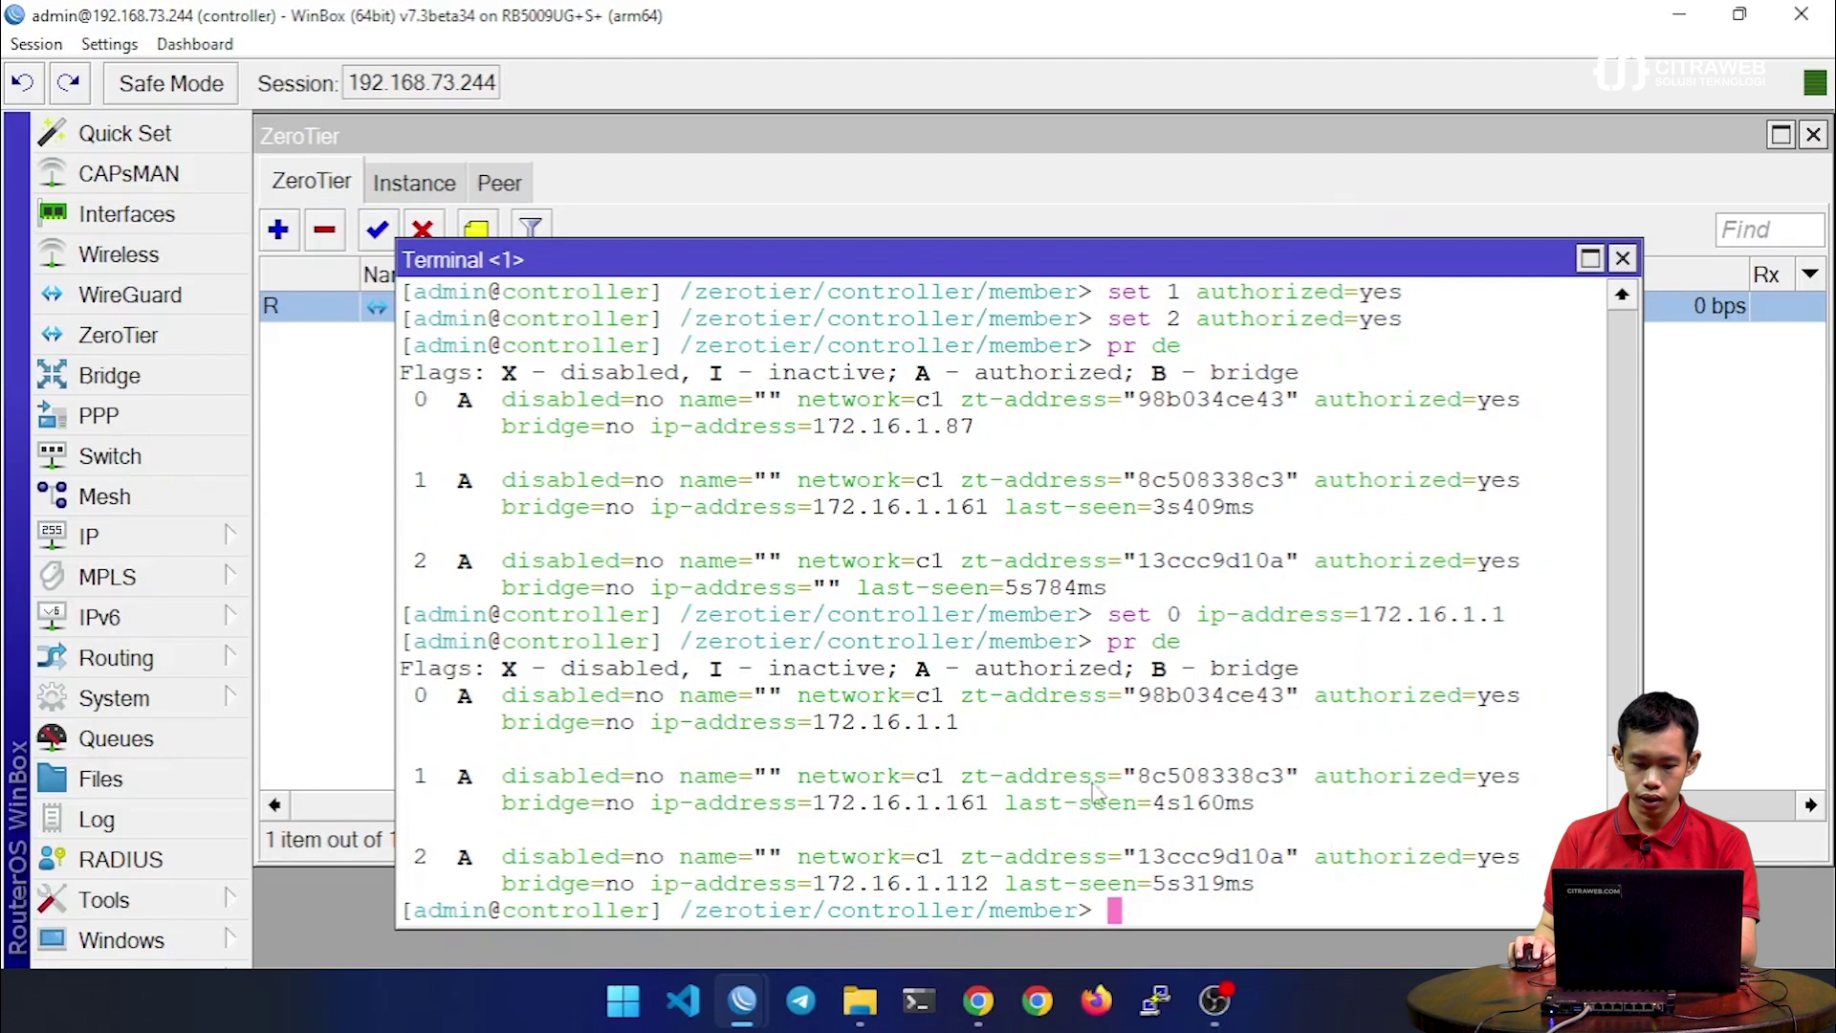
Copy member 1's IP address 172.16.1.161 from the terminal's member details
drag(812, 811, 988, 814)
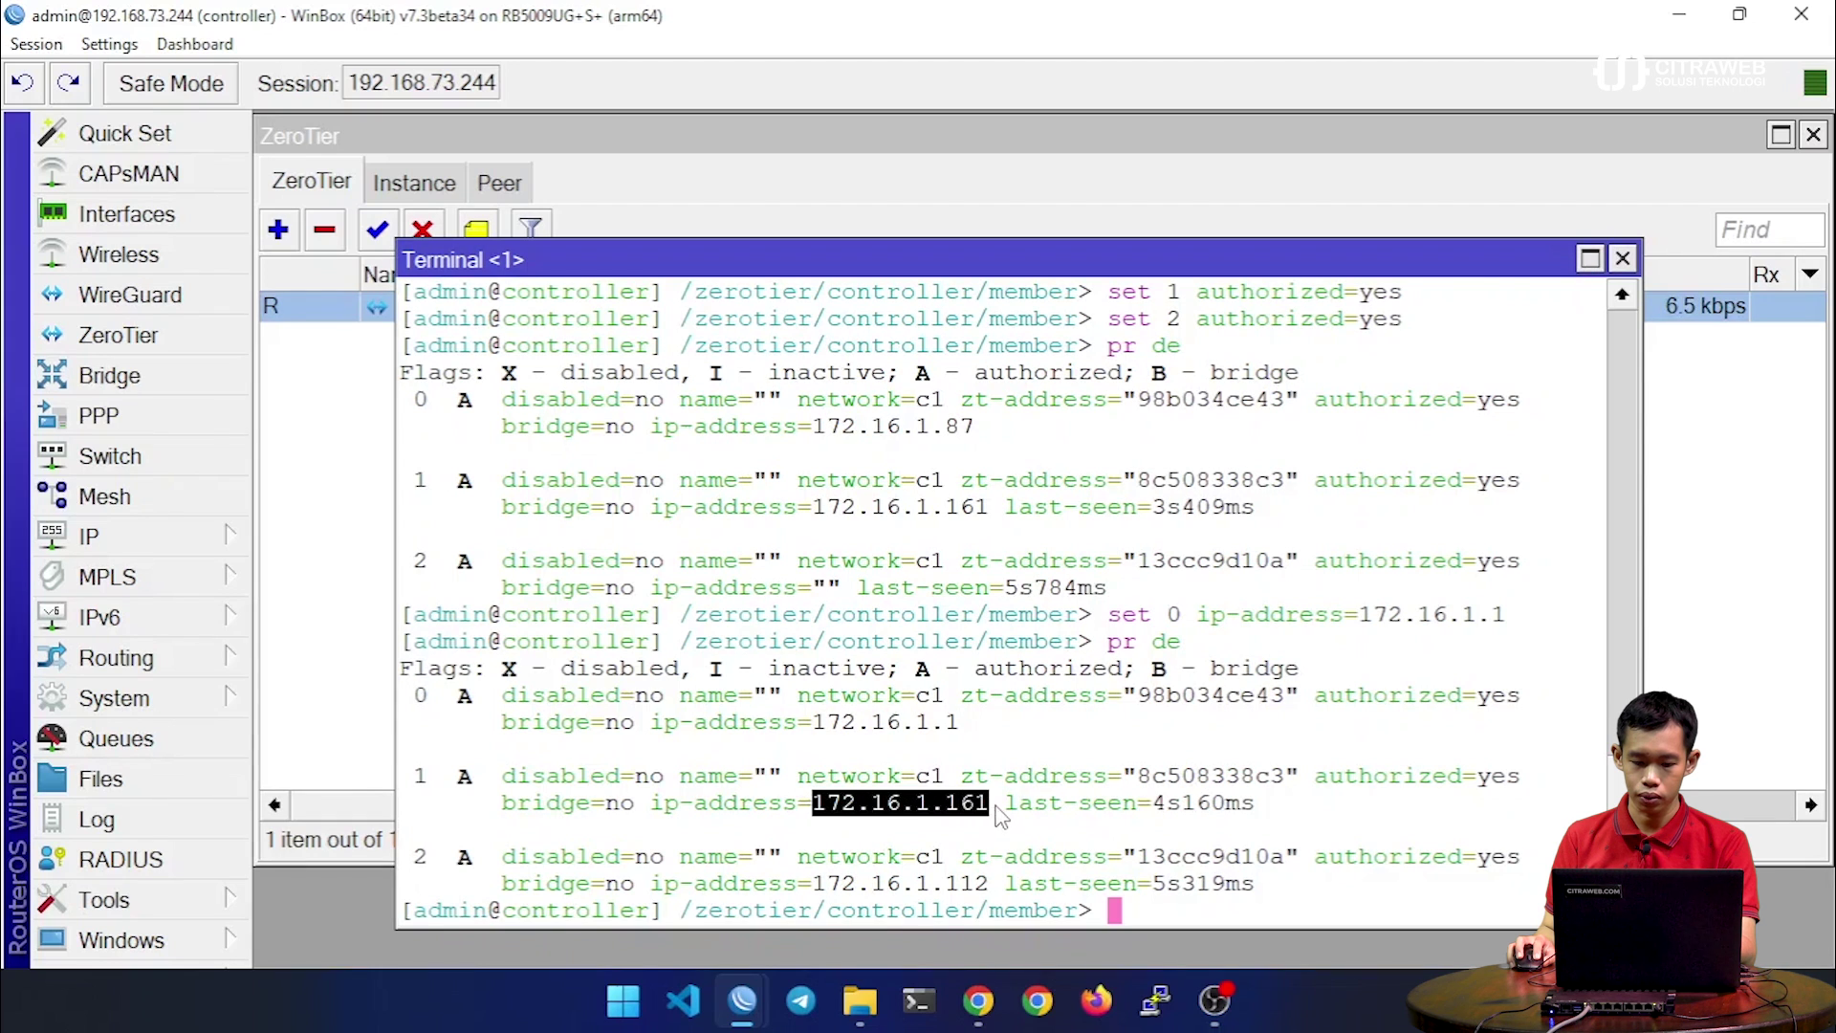
right_click(982, 819)
click(999, 822)
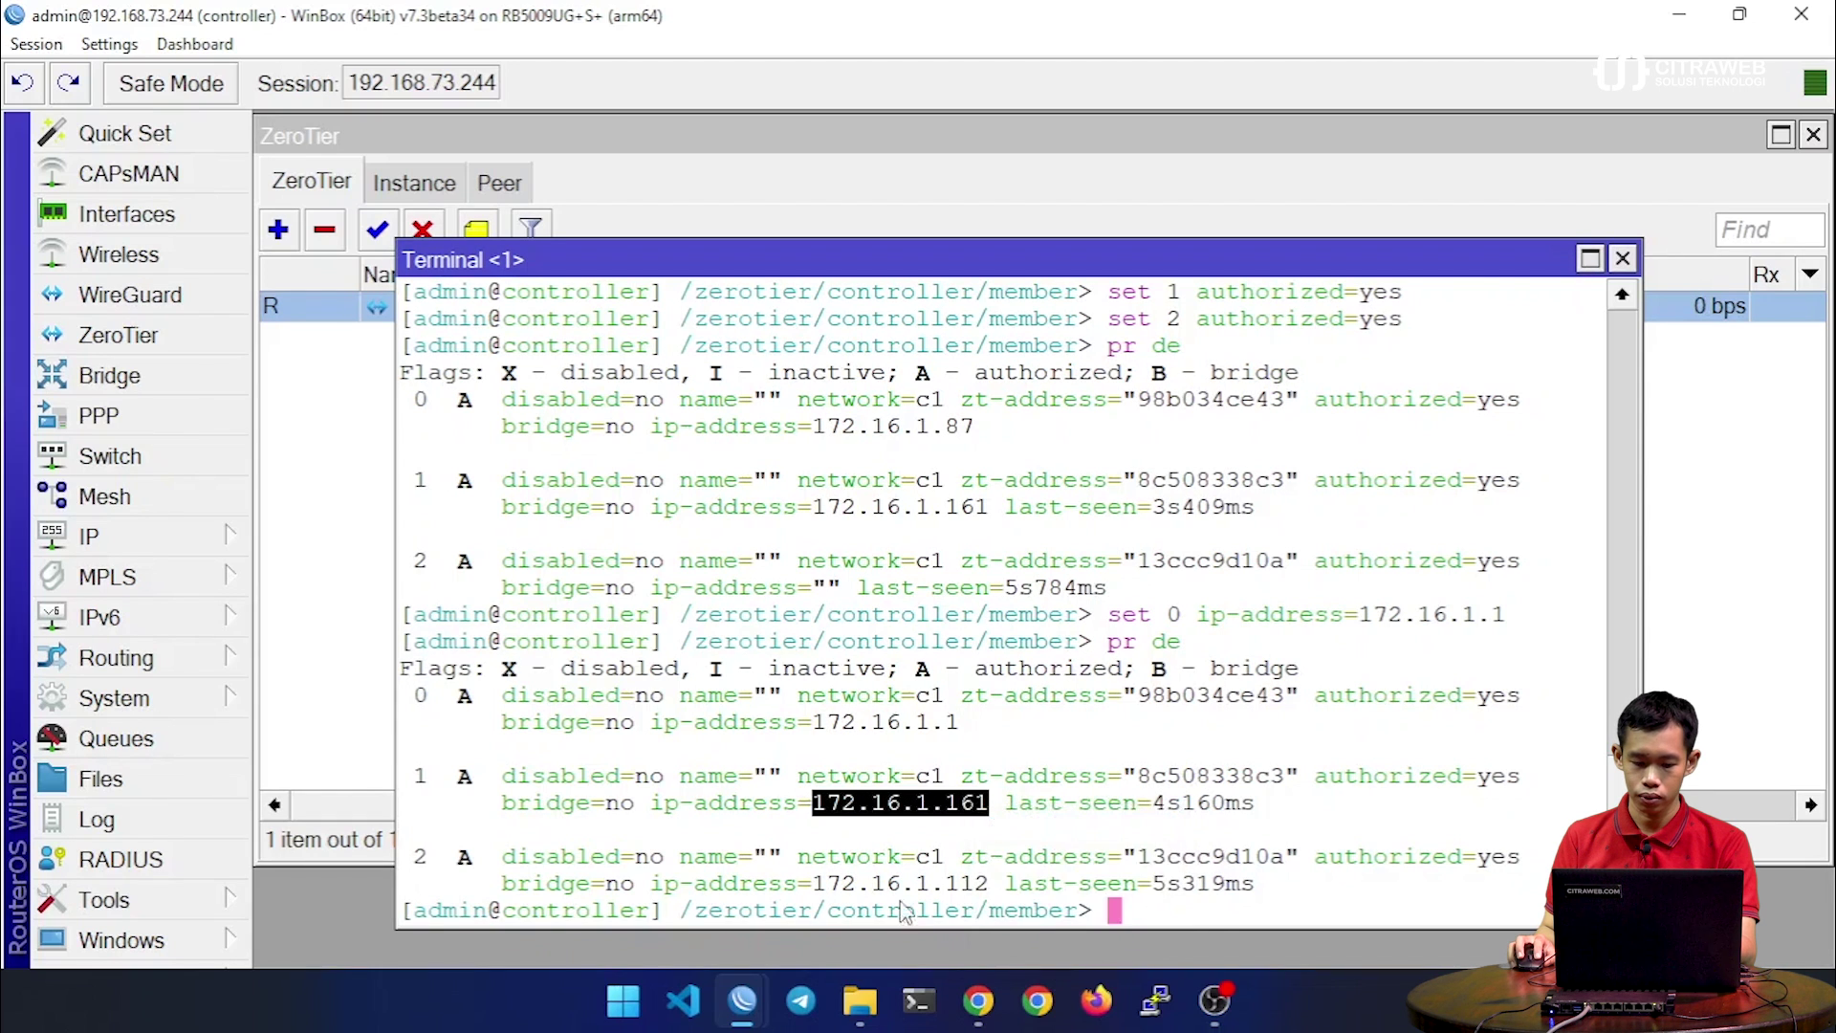
Switch to router zt1's session and examine its zerotier1 interface and the identity of its ZeroTier instance zt1
mouse_move(750, 1002)
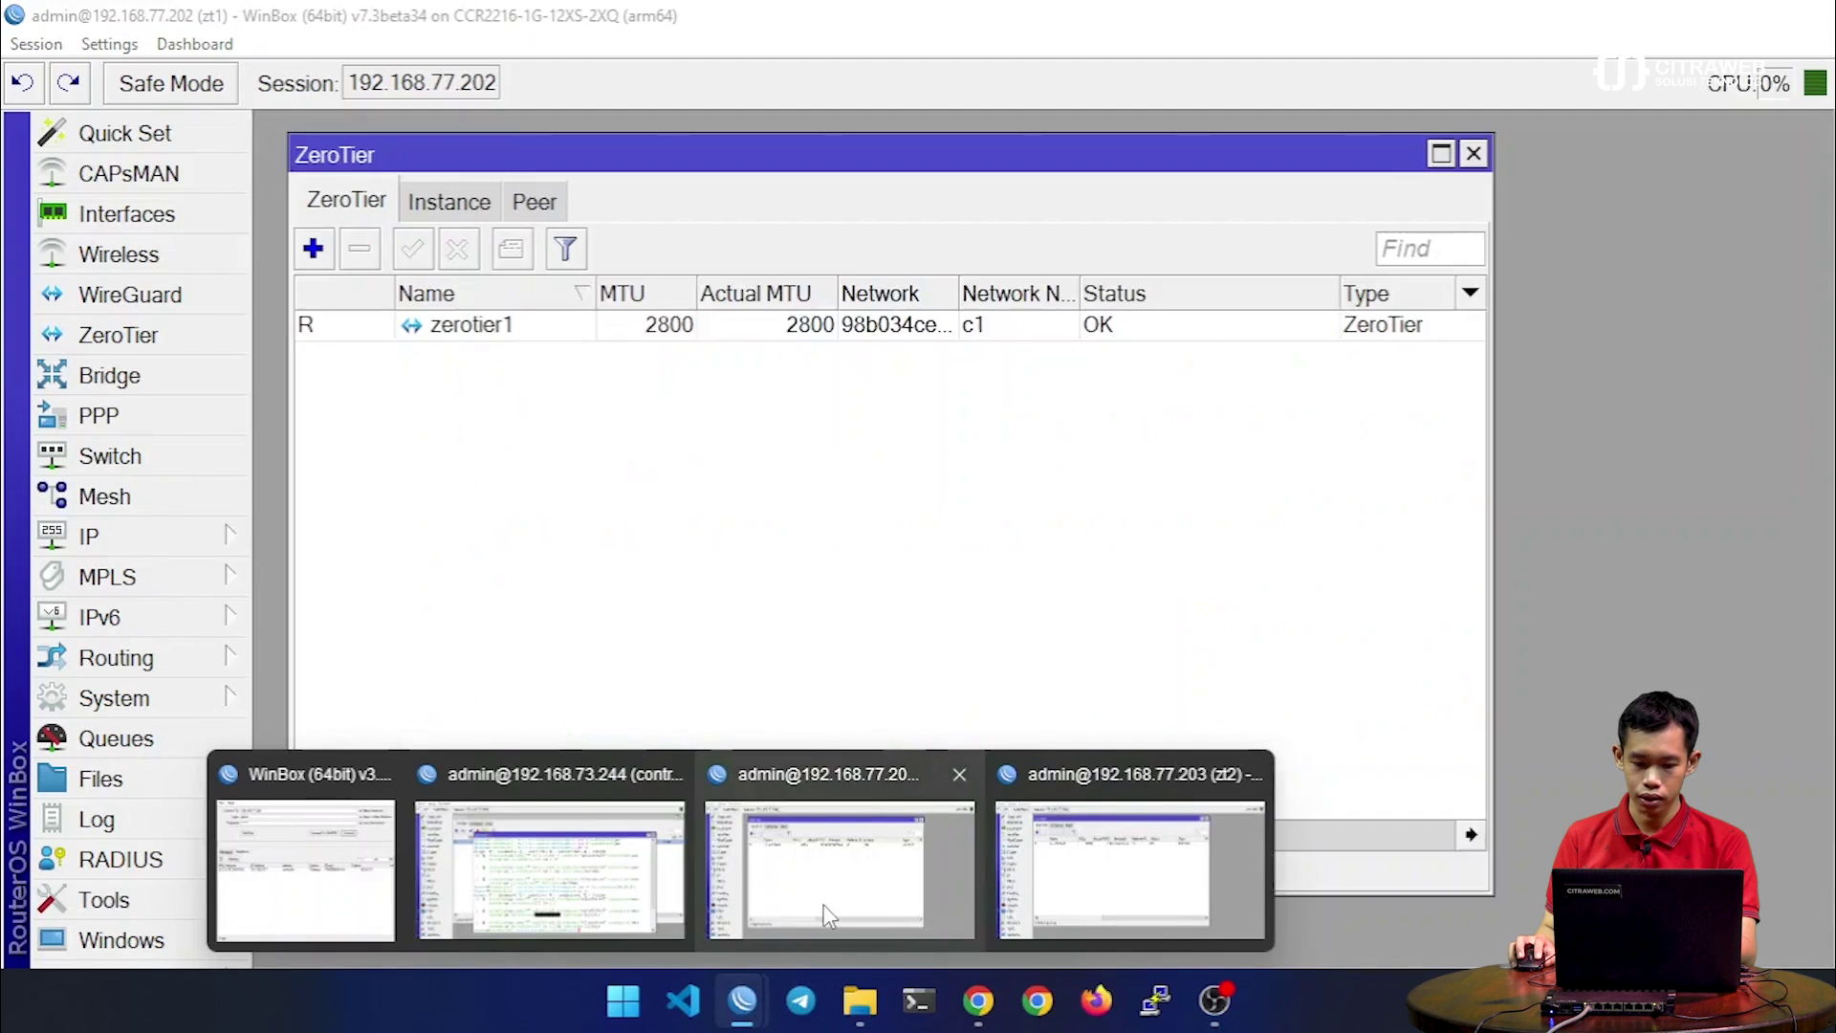
click(828, 916)
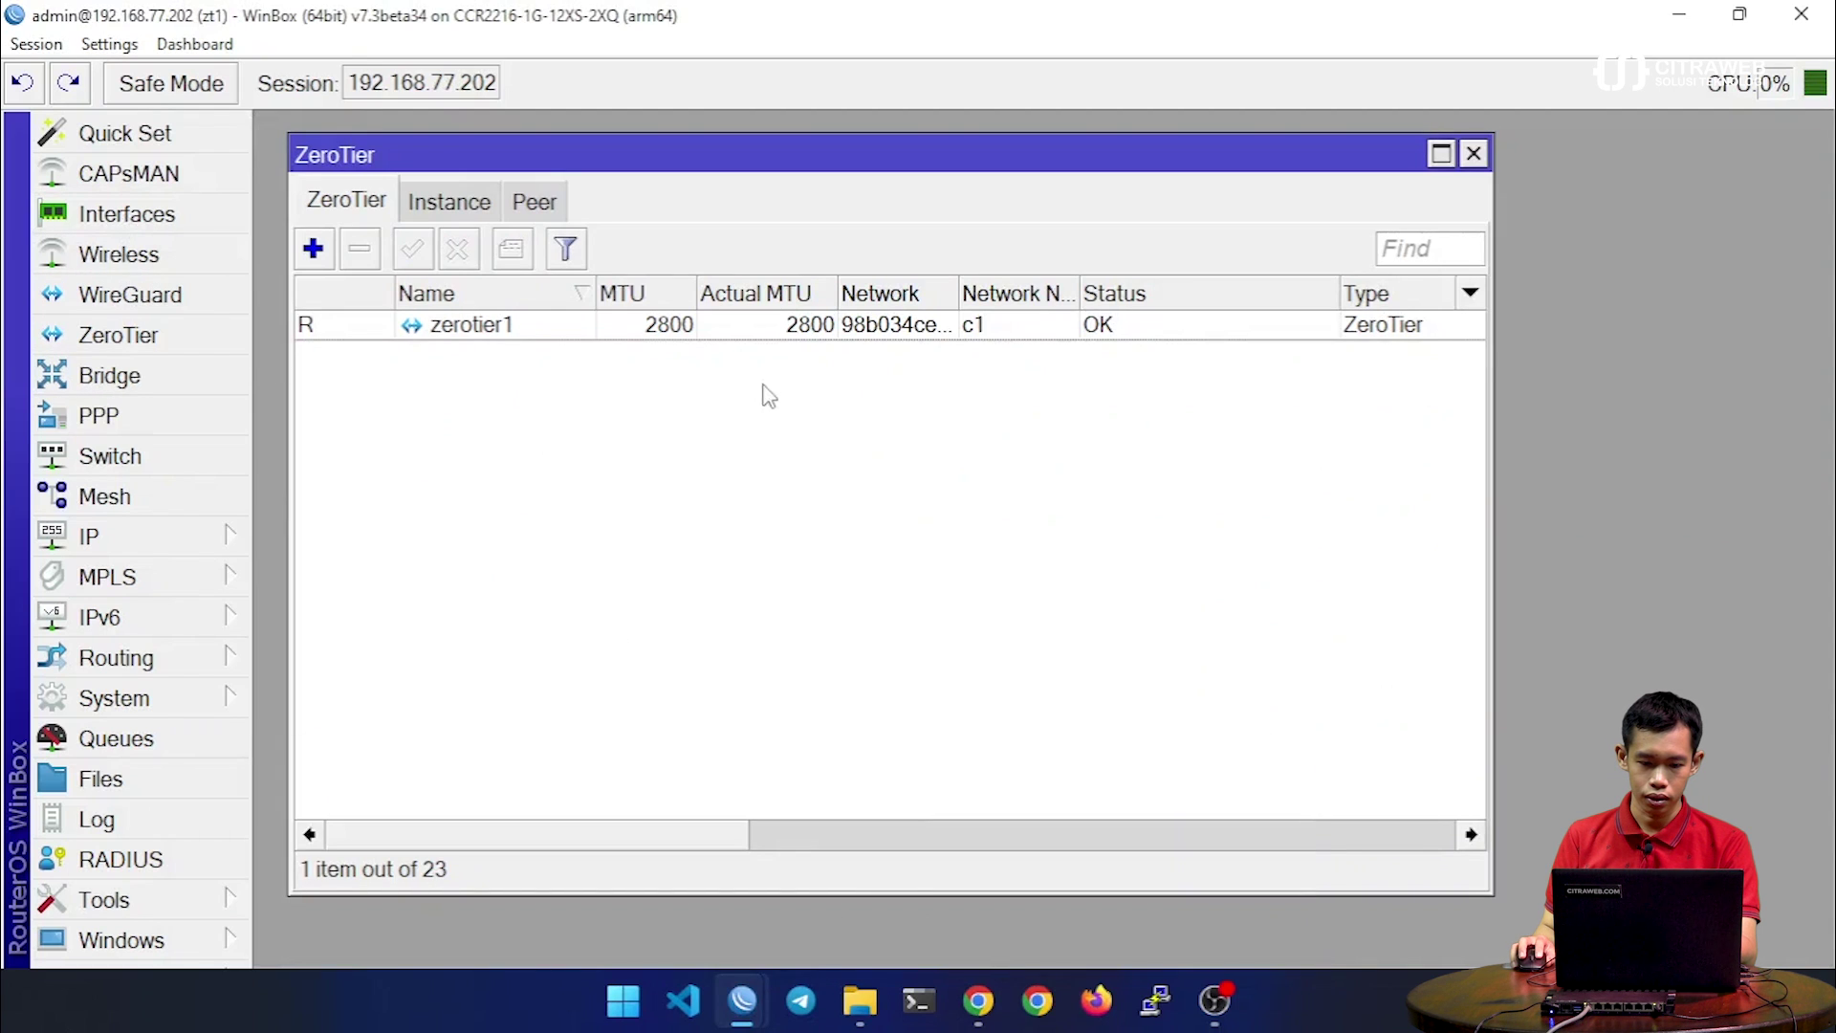
double_click(819, 325)
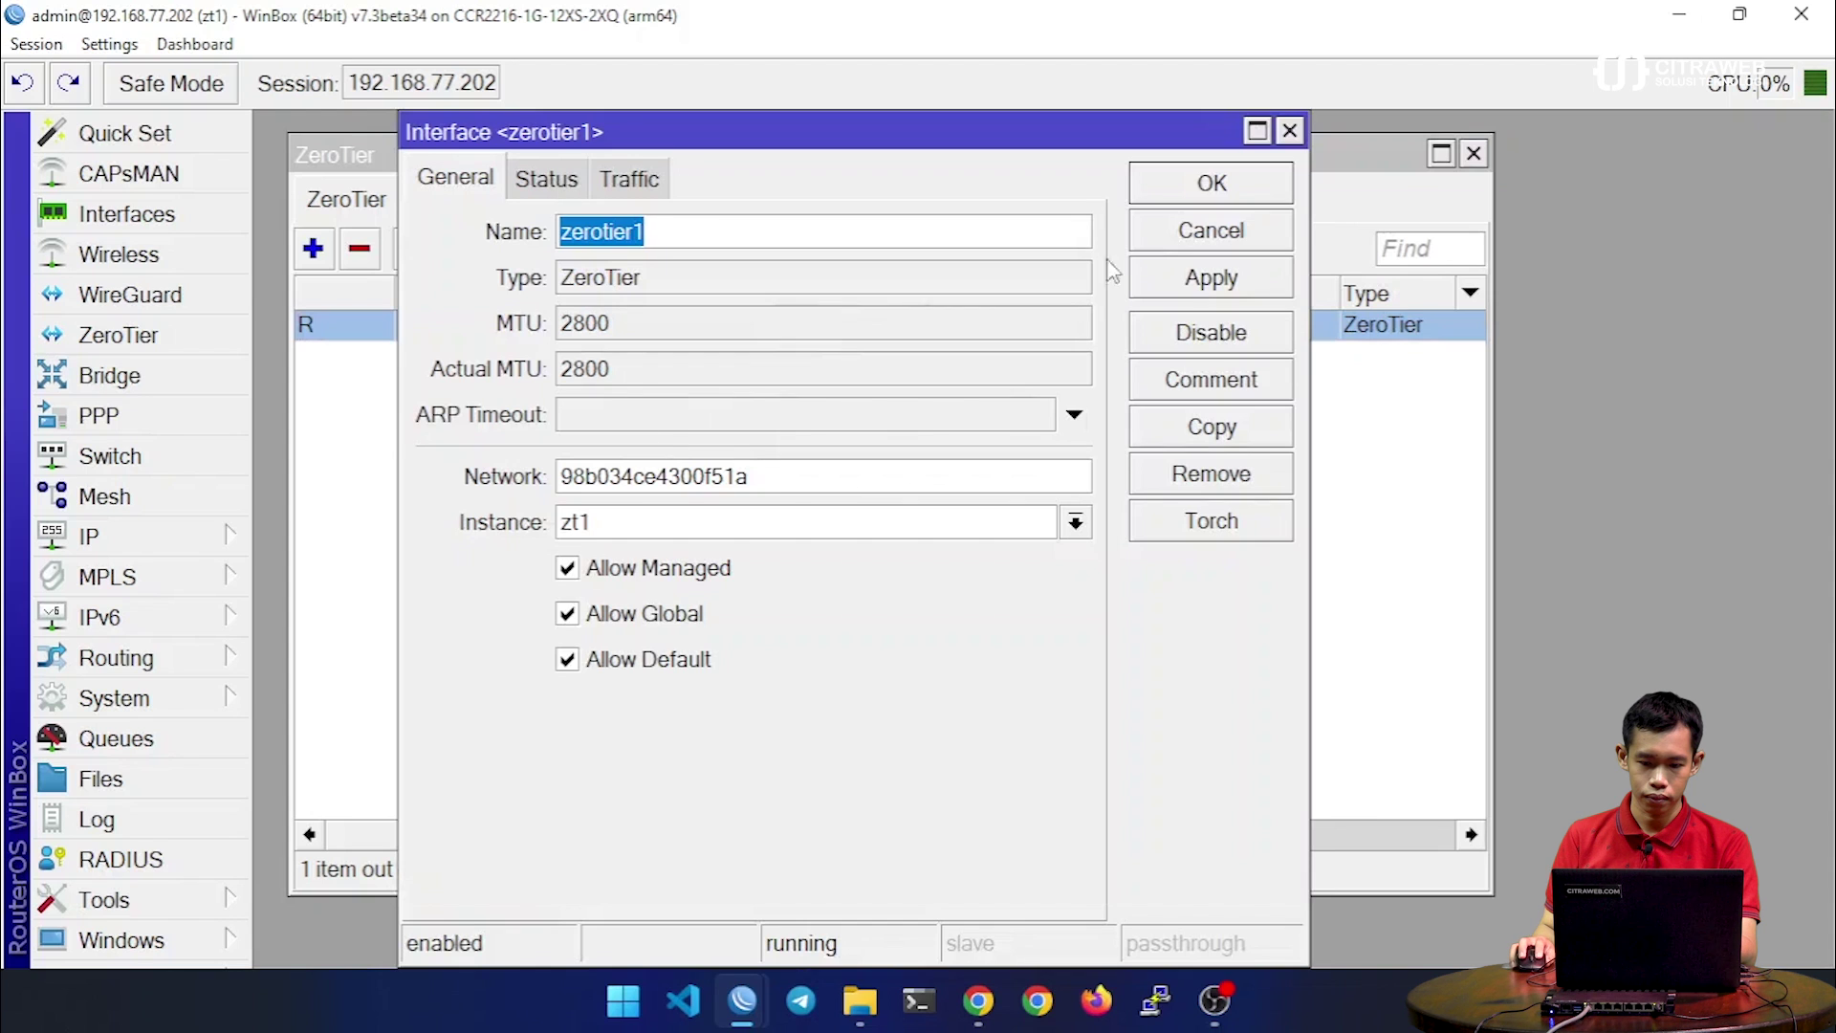
click(1162, 239)
click(478, 201)
double_click(662, 349)
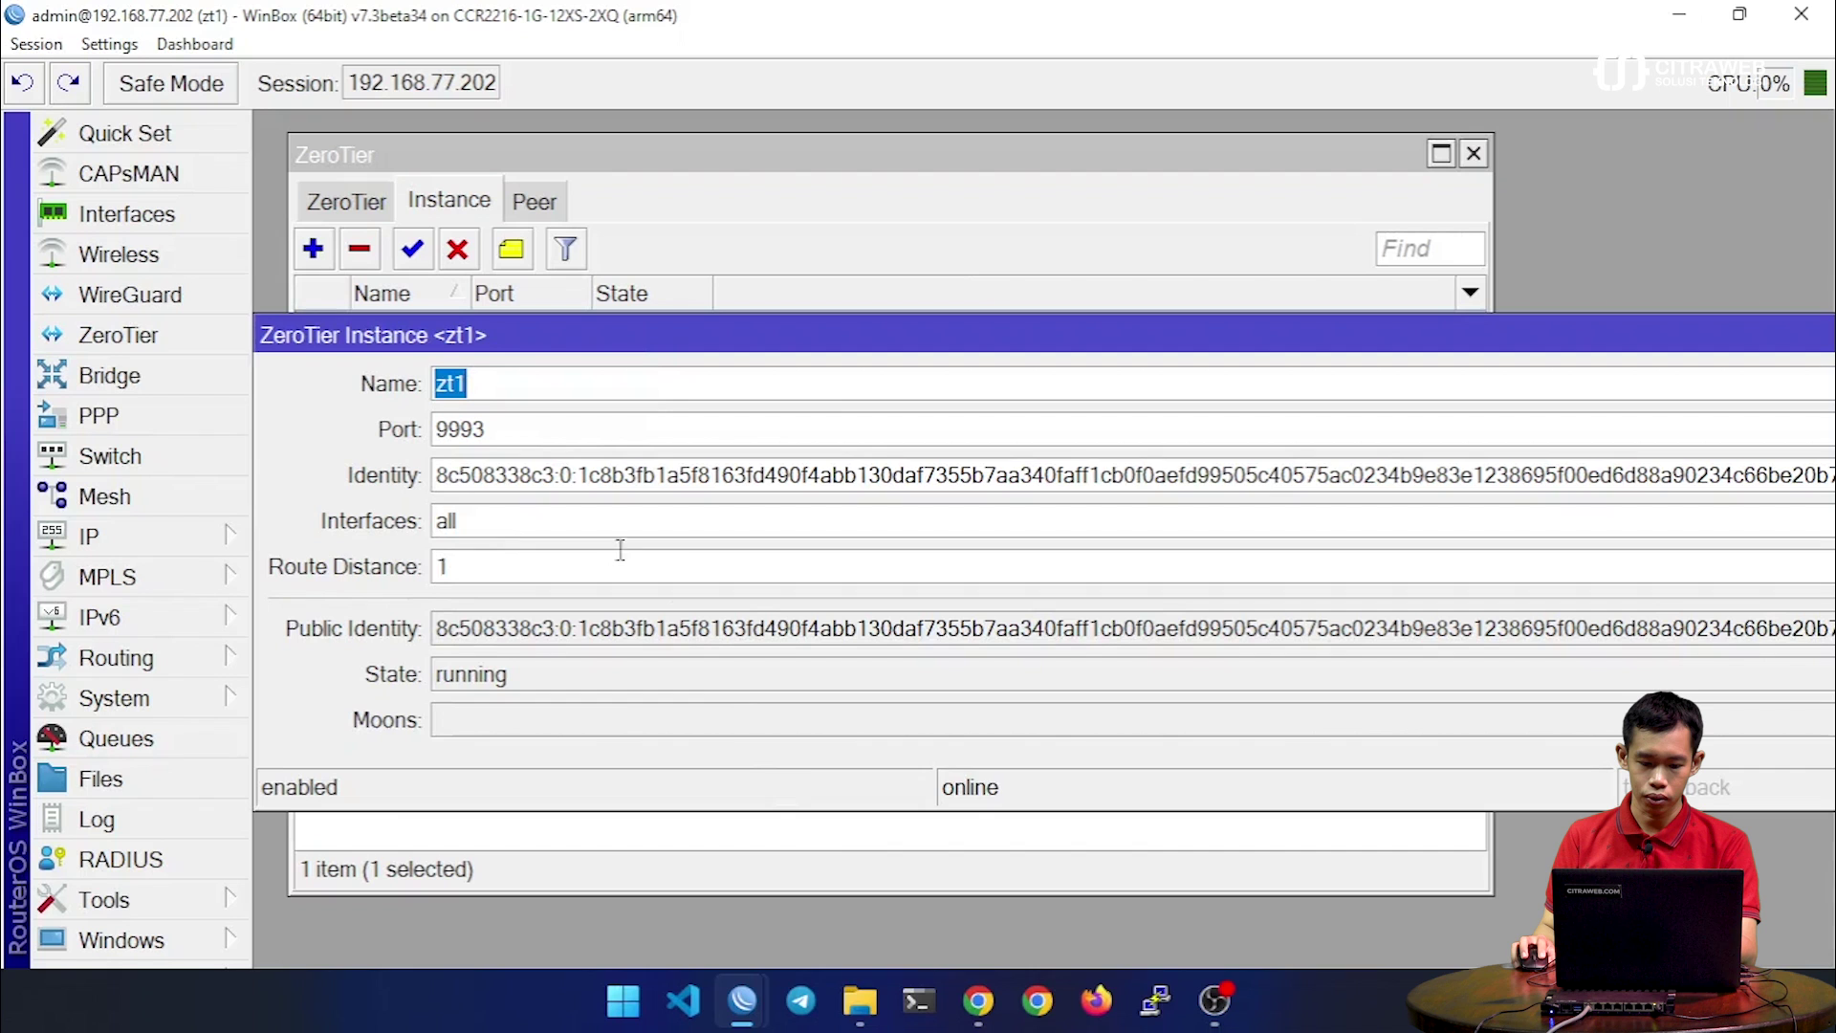
Return to the controller session and check member 1's zt-address against router zt1's instance identity
mouse_move(756, 1000)
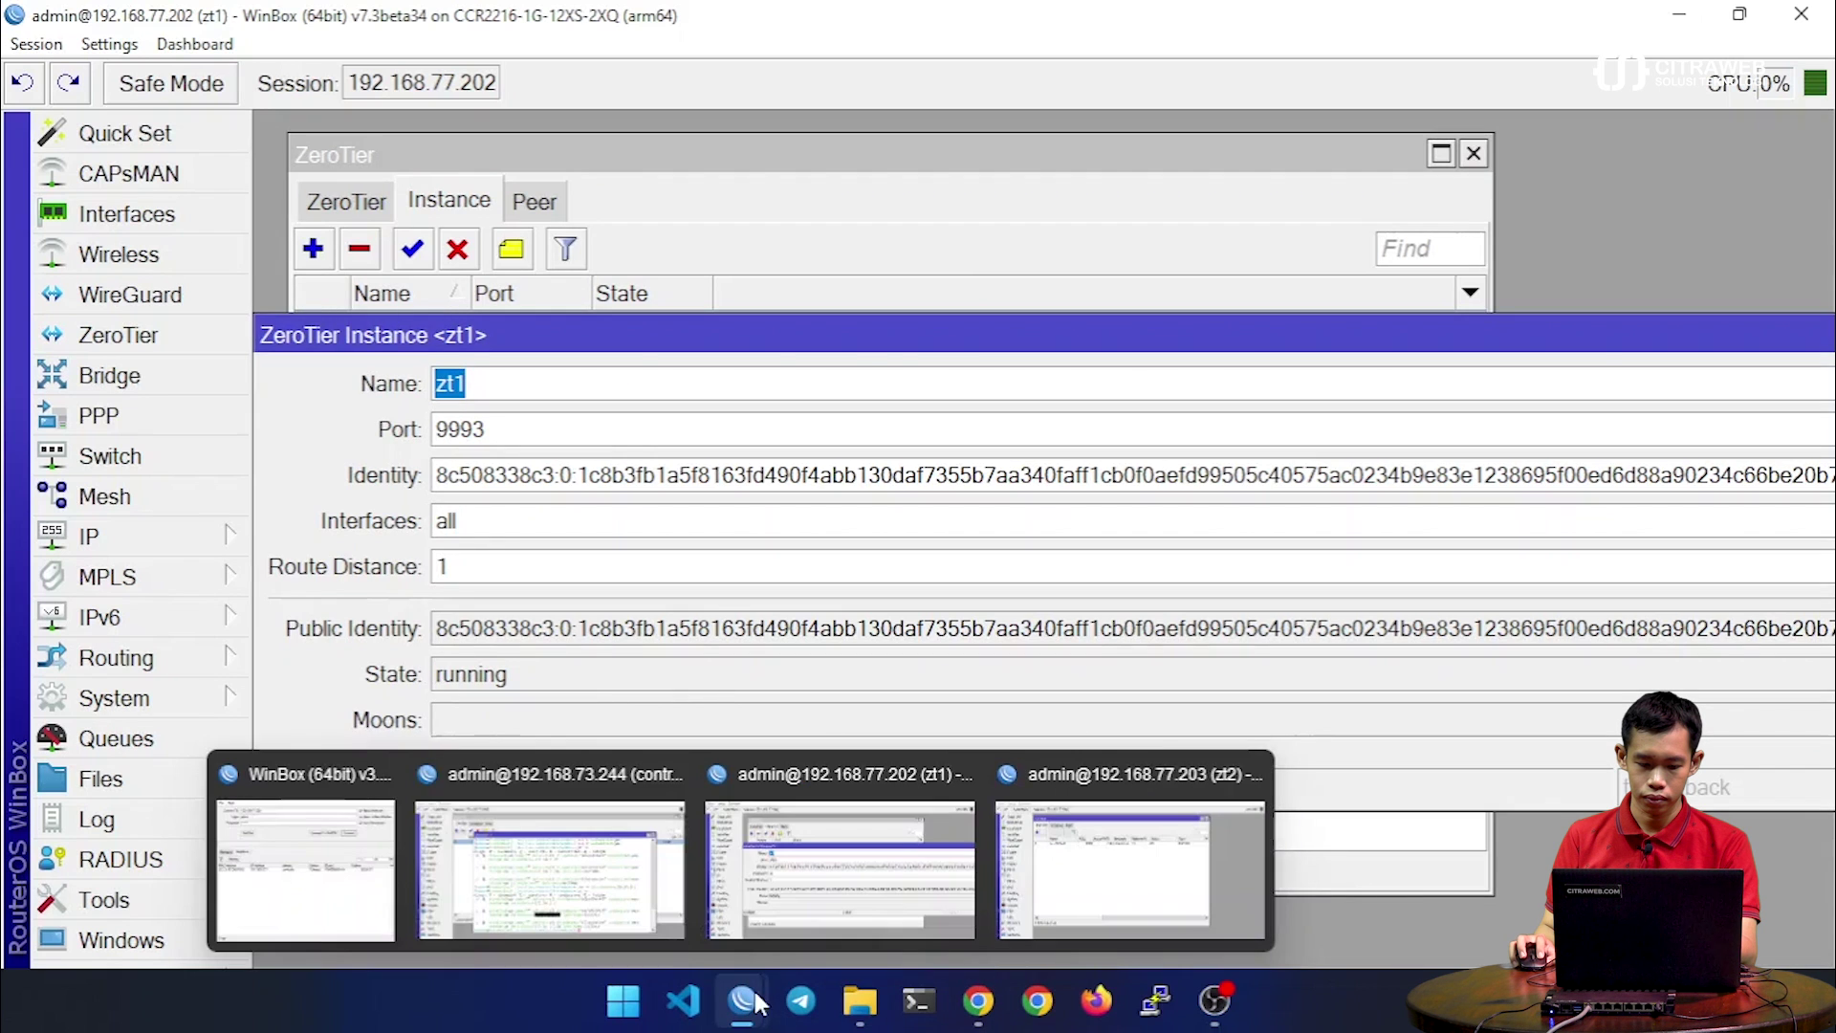
click(549, 865)
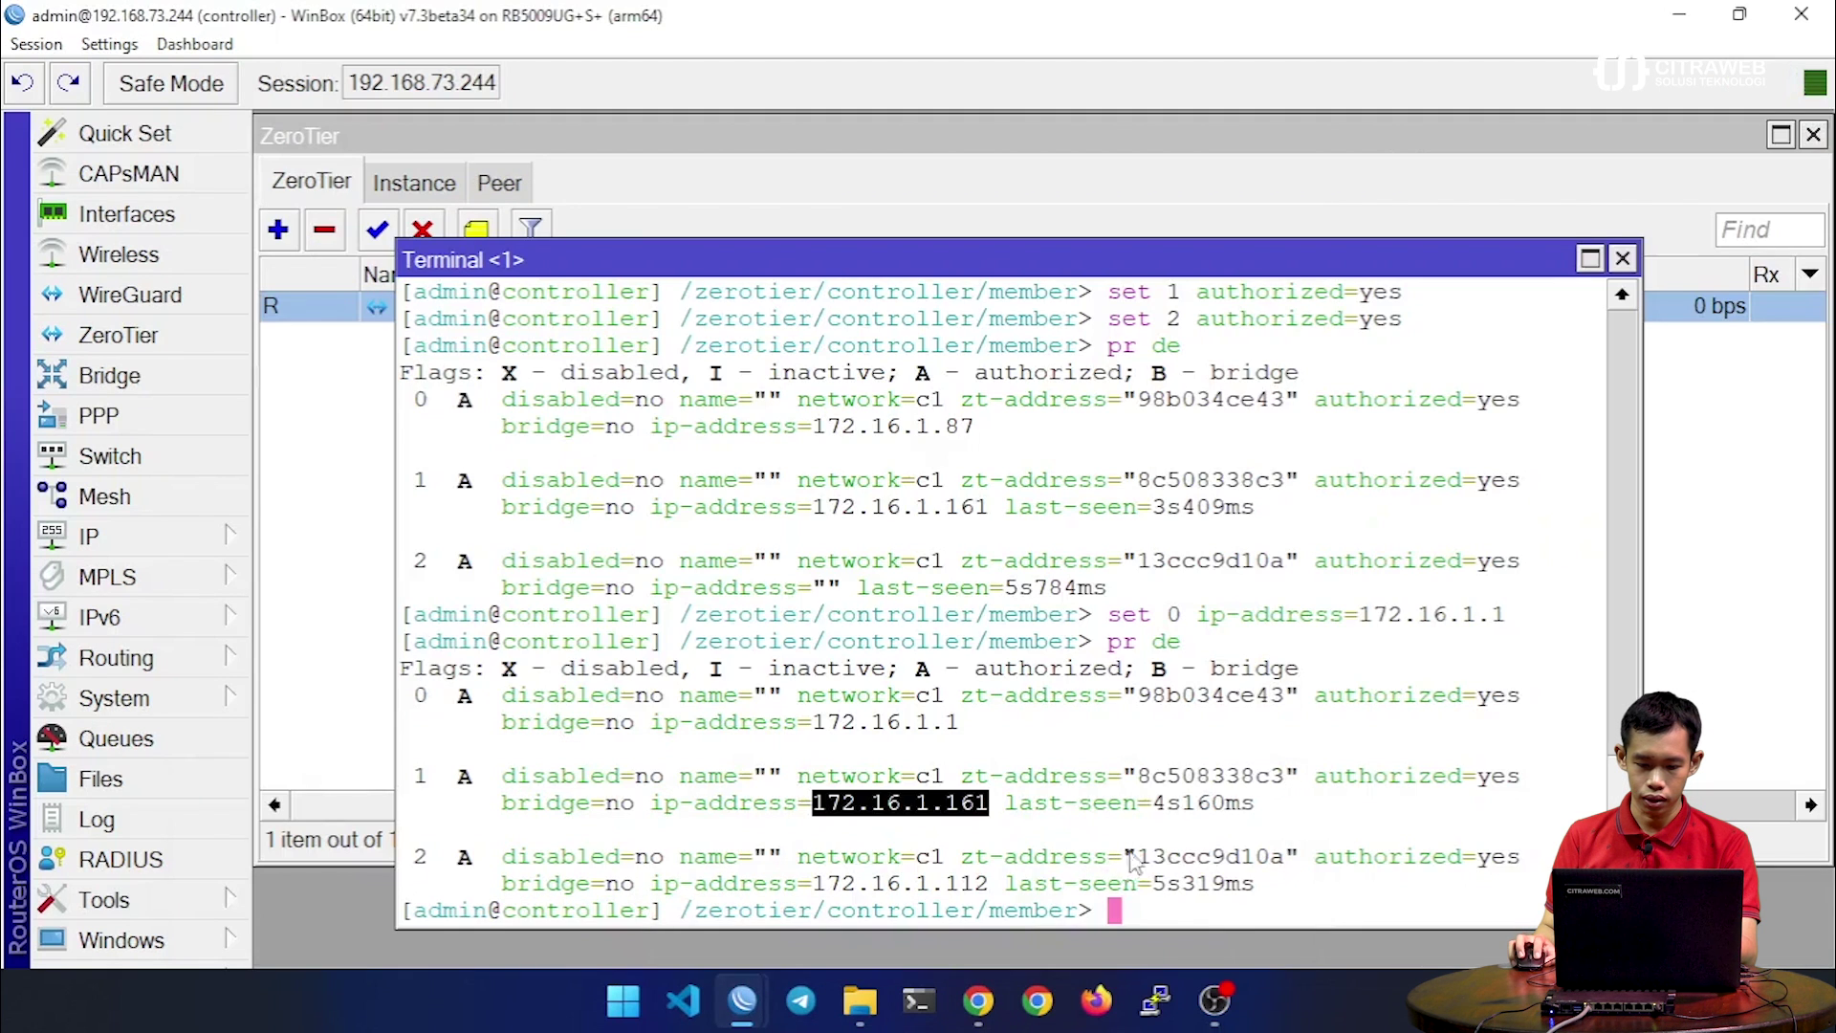
drag(1138, 775, 1287, 777)
click(1317, 889)
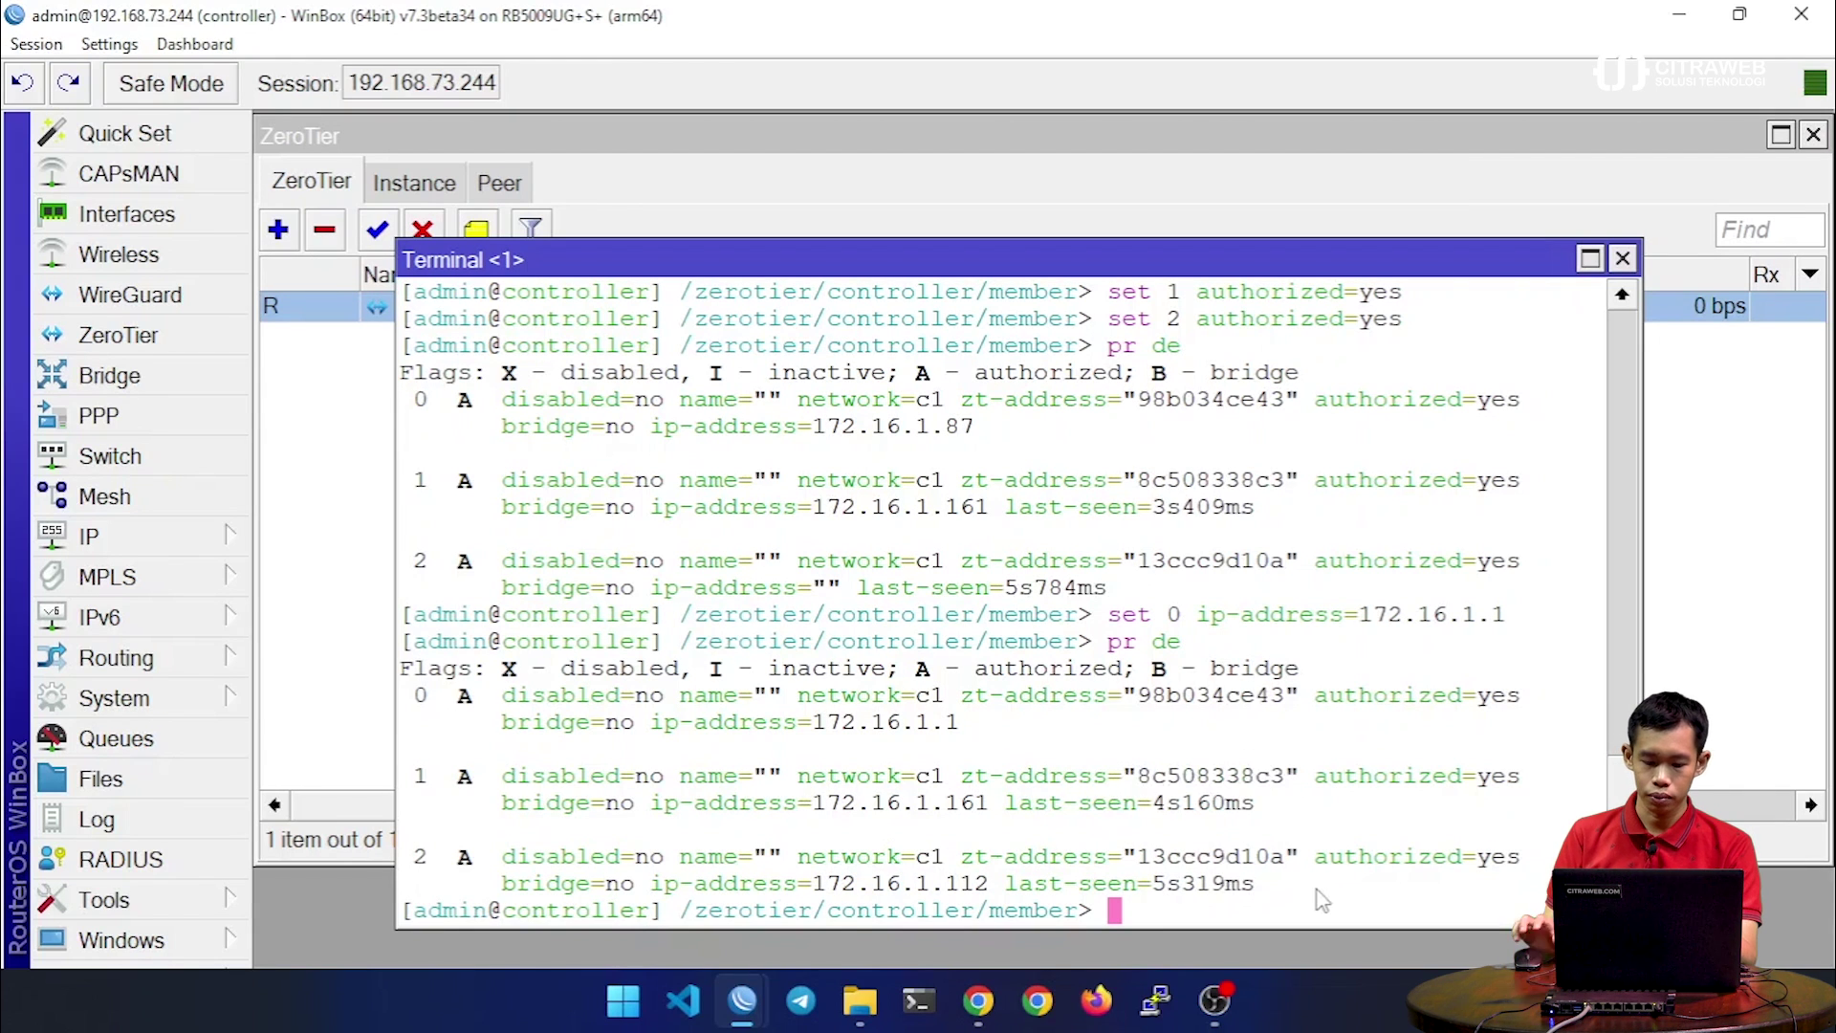
Ping member 1 from the controller with /ping 172.16.1.161 and stop it after several replies
text(ping)
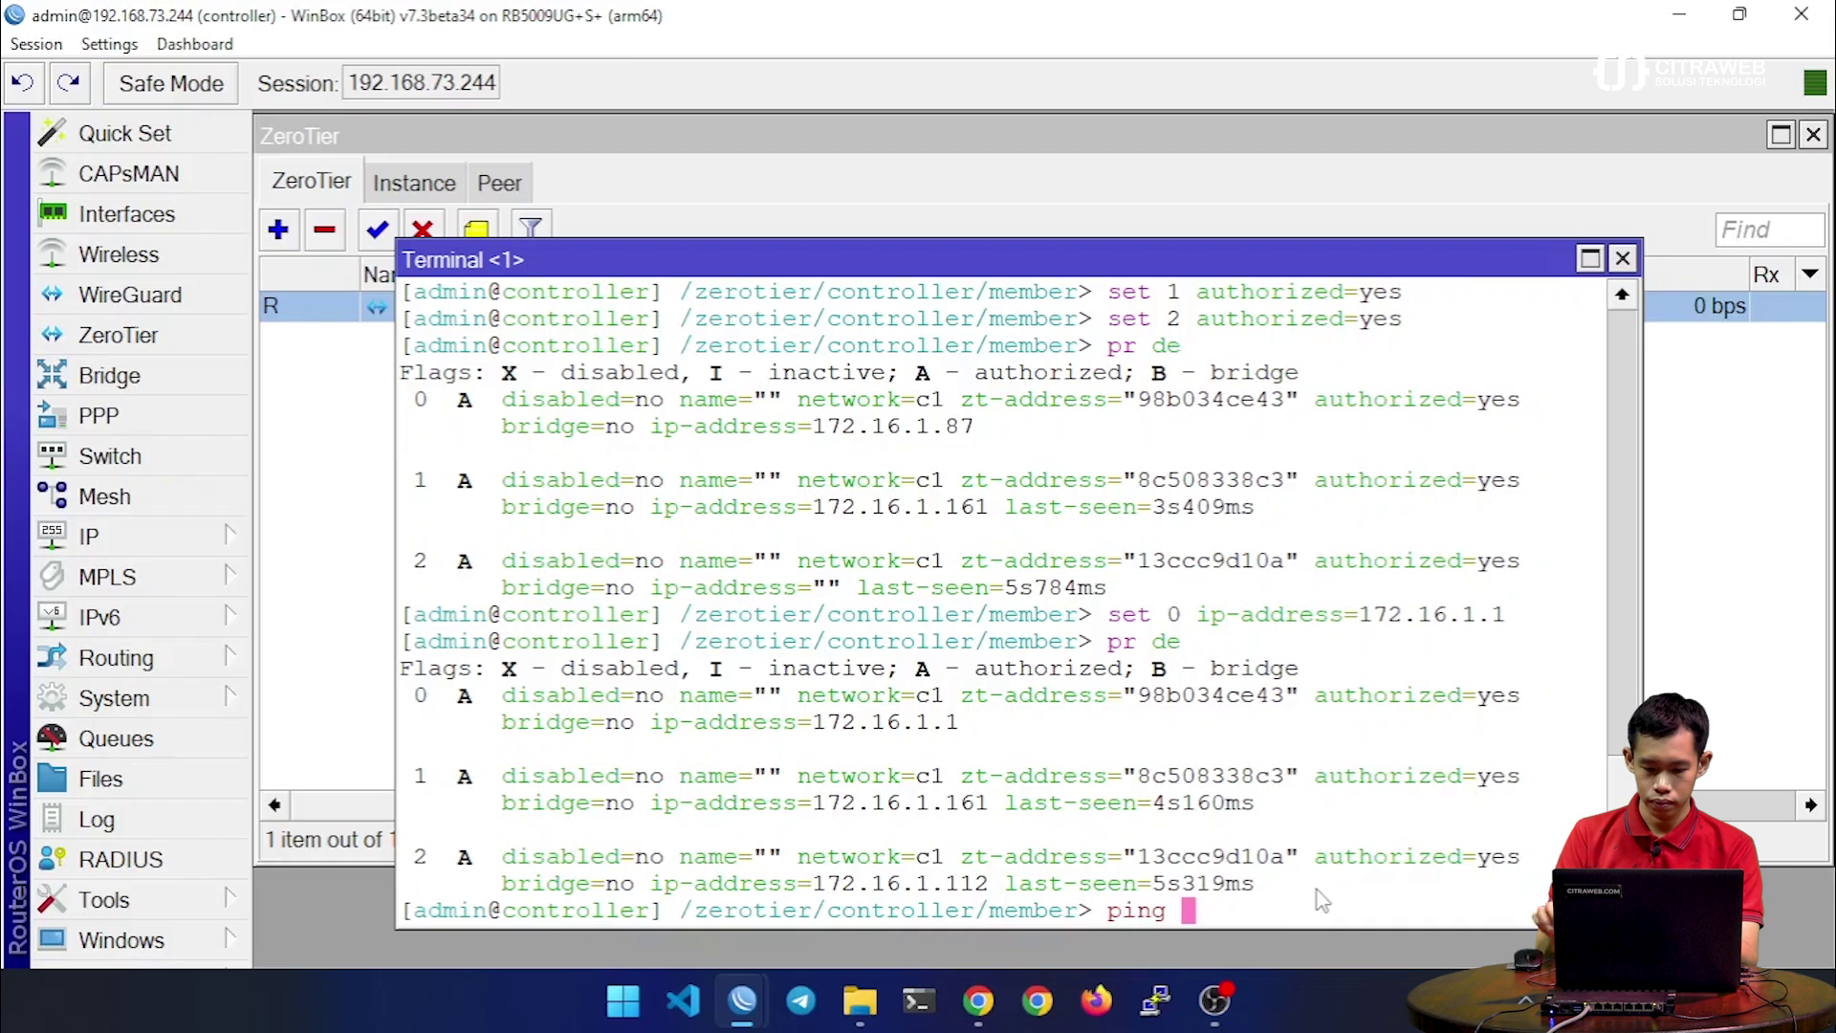
right_click(1319, 898)
click(1348, 866)
key(Left)
key(Left)
key(Left)
key(Left)
key(Left)
key(Left)
key(Left)
key(Left)
key(Left)
key(Left)
key(Left)
key(Left)
key(Left)
key(Left)
key(Left)
key(Left)
text(/)
key(Return)
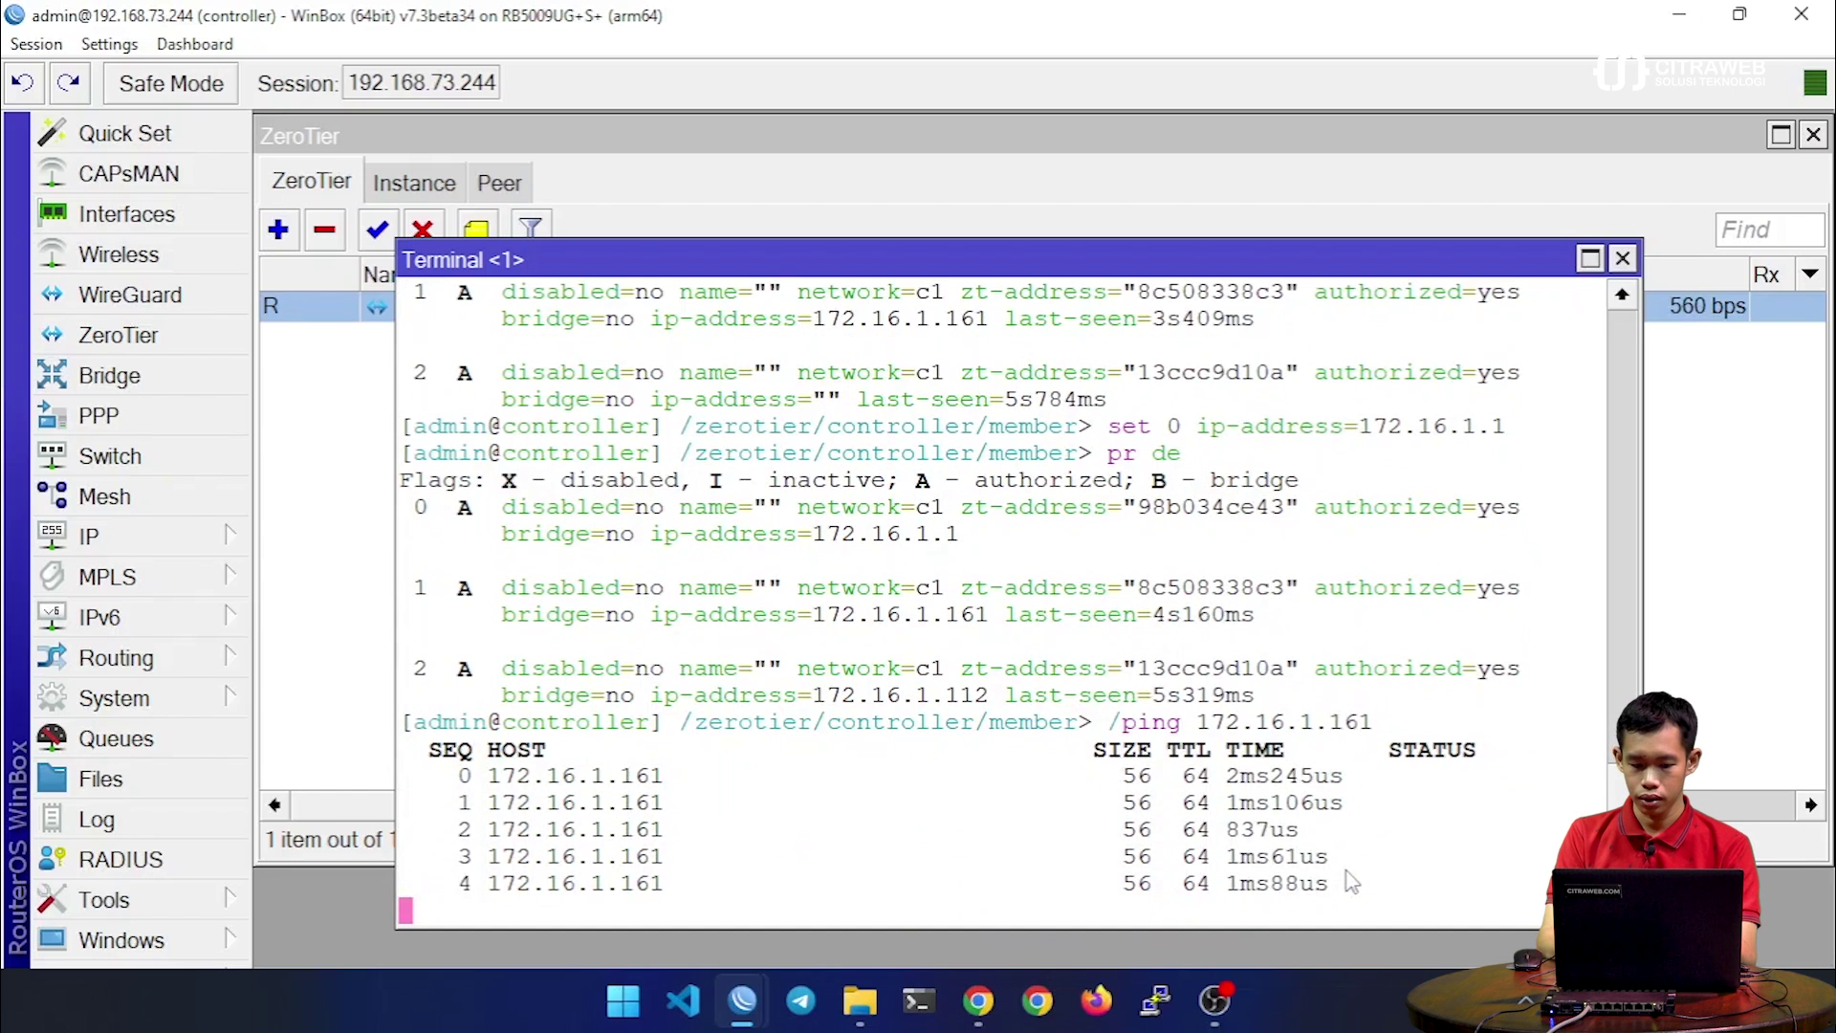
key(ctrl+c)
Ping member 2 from the controller with /ping 172.16.1.112 and stop it after several replies
text(/ping )
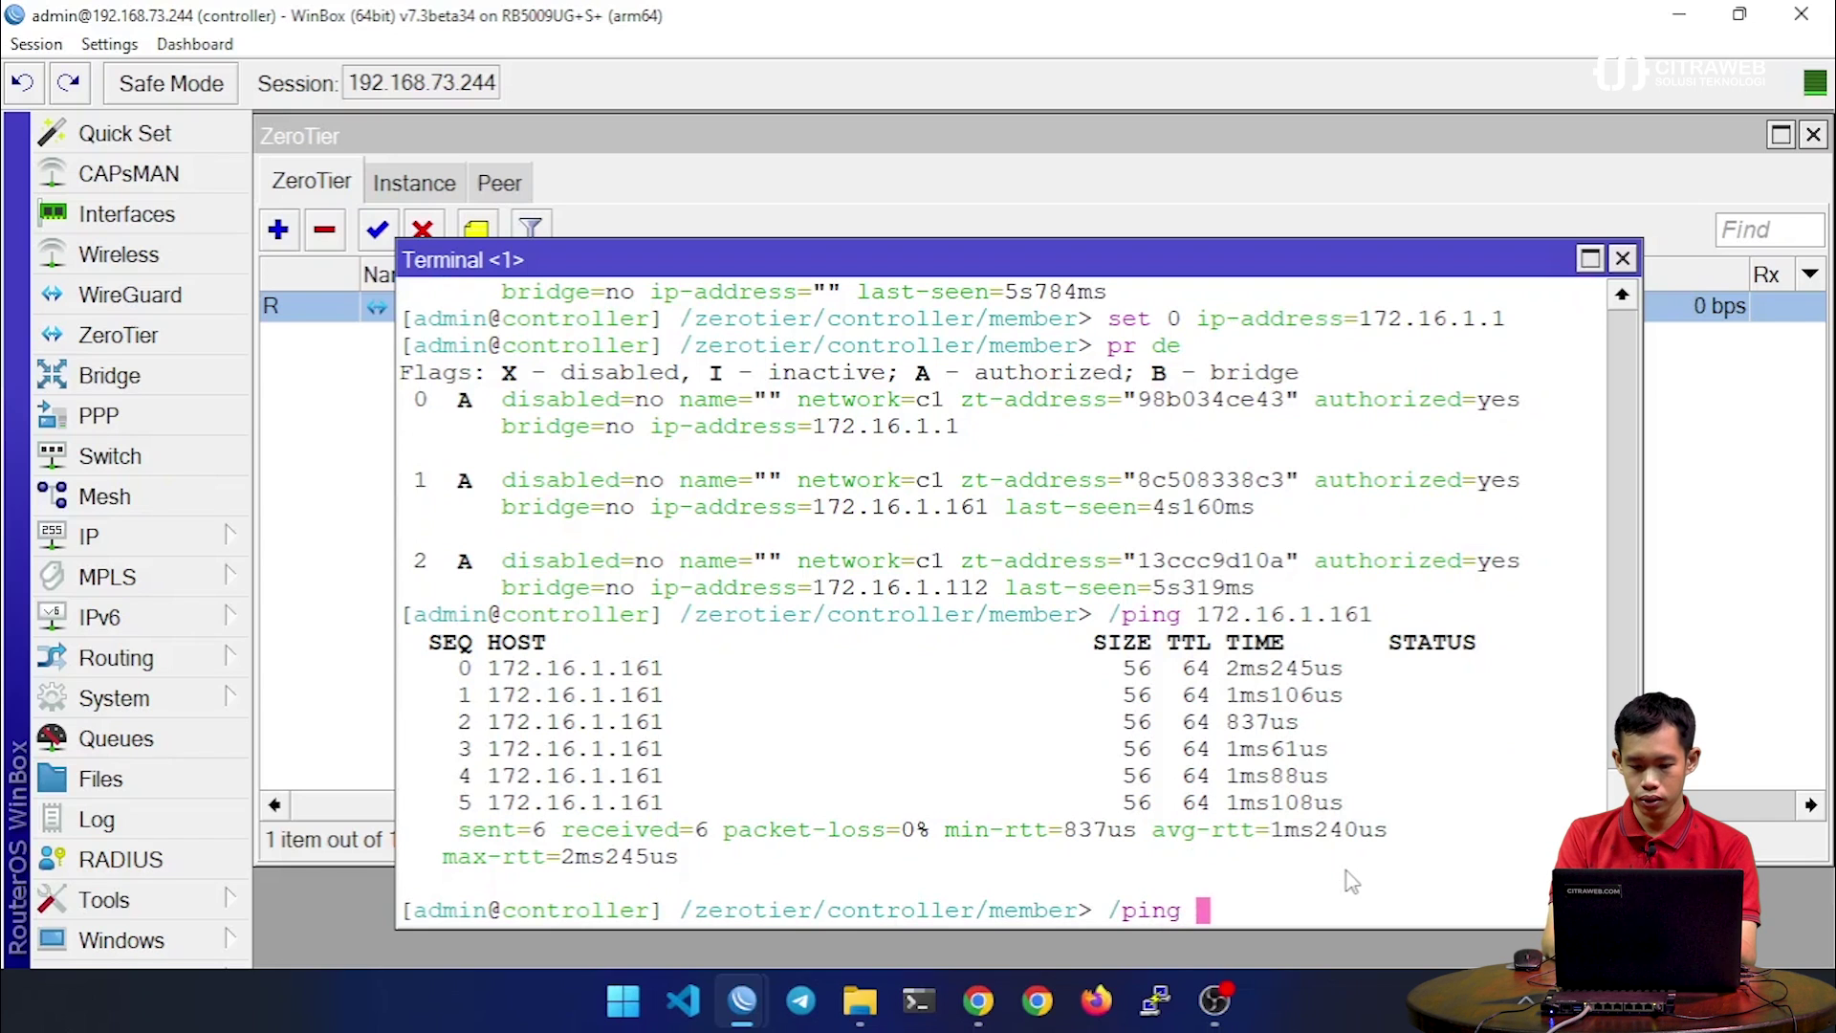
text(172.16.1.112)
key(Return)
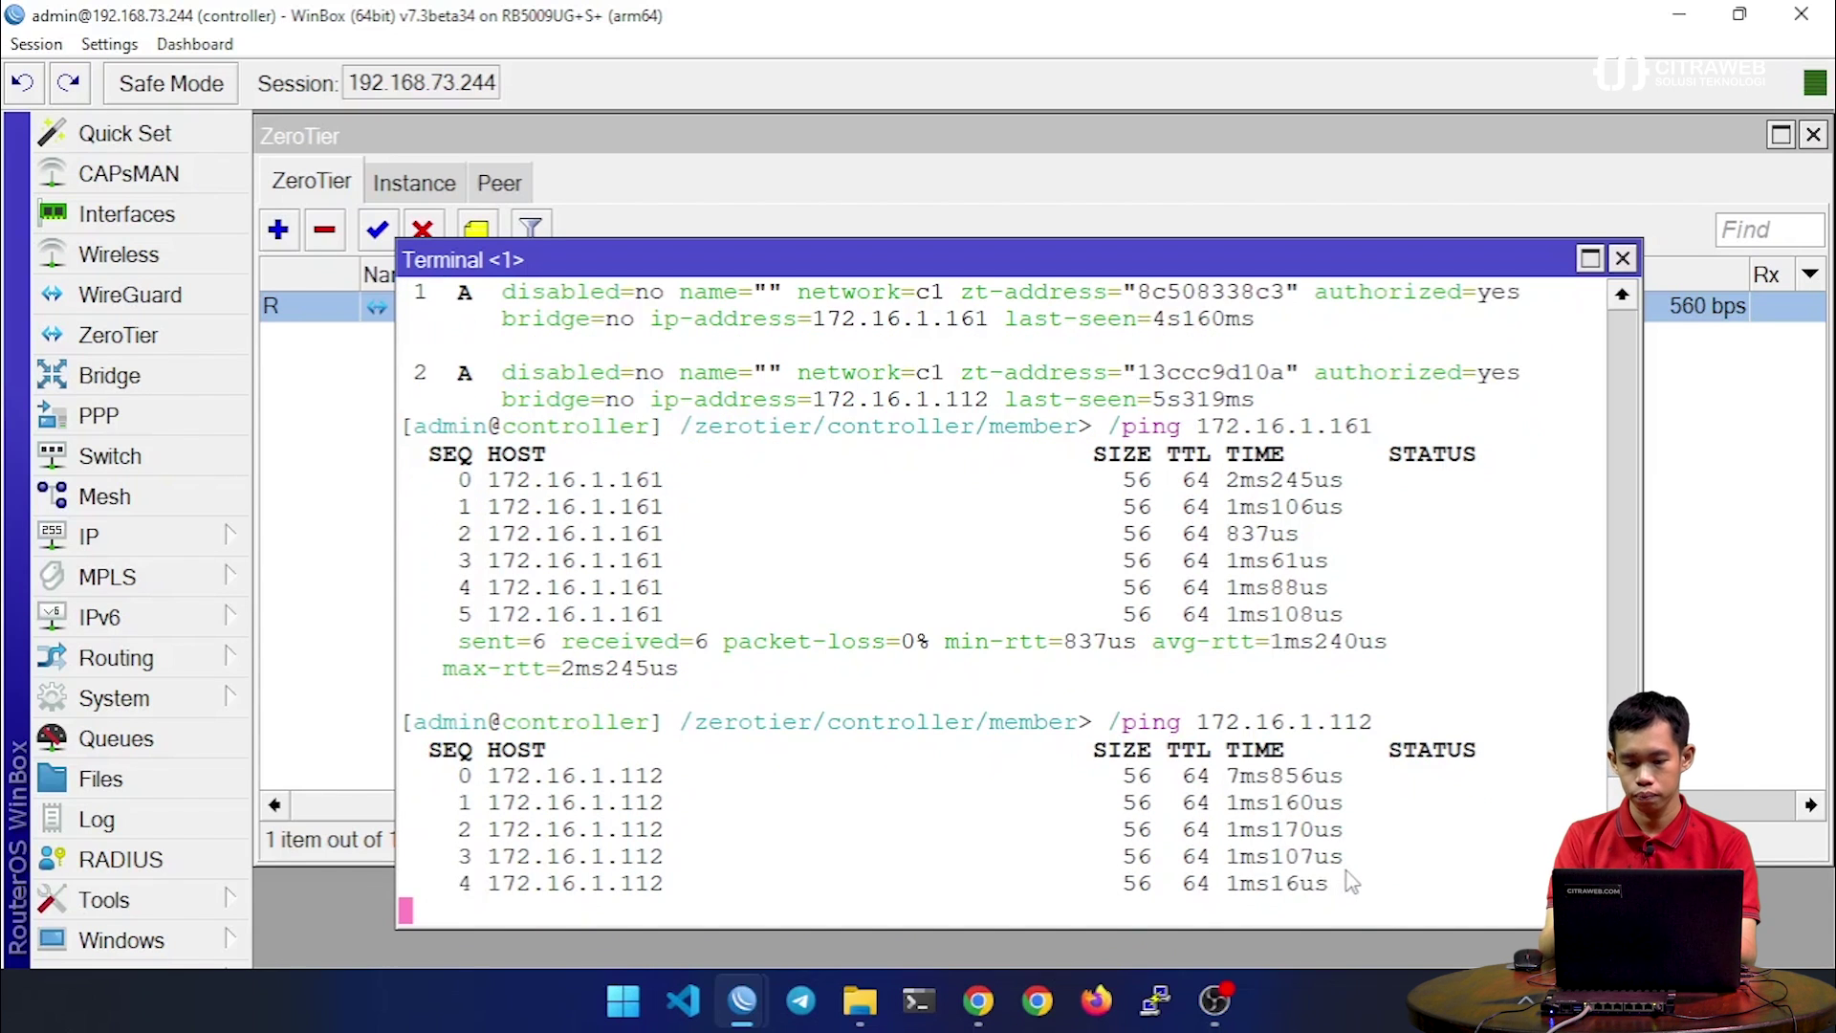
key(ctrl+c)
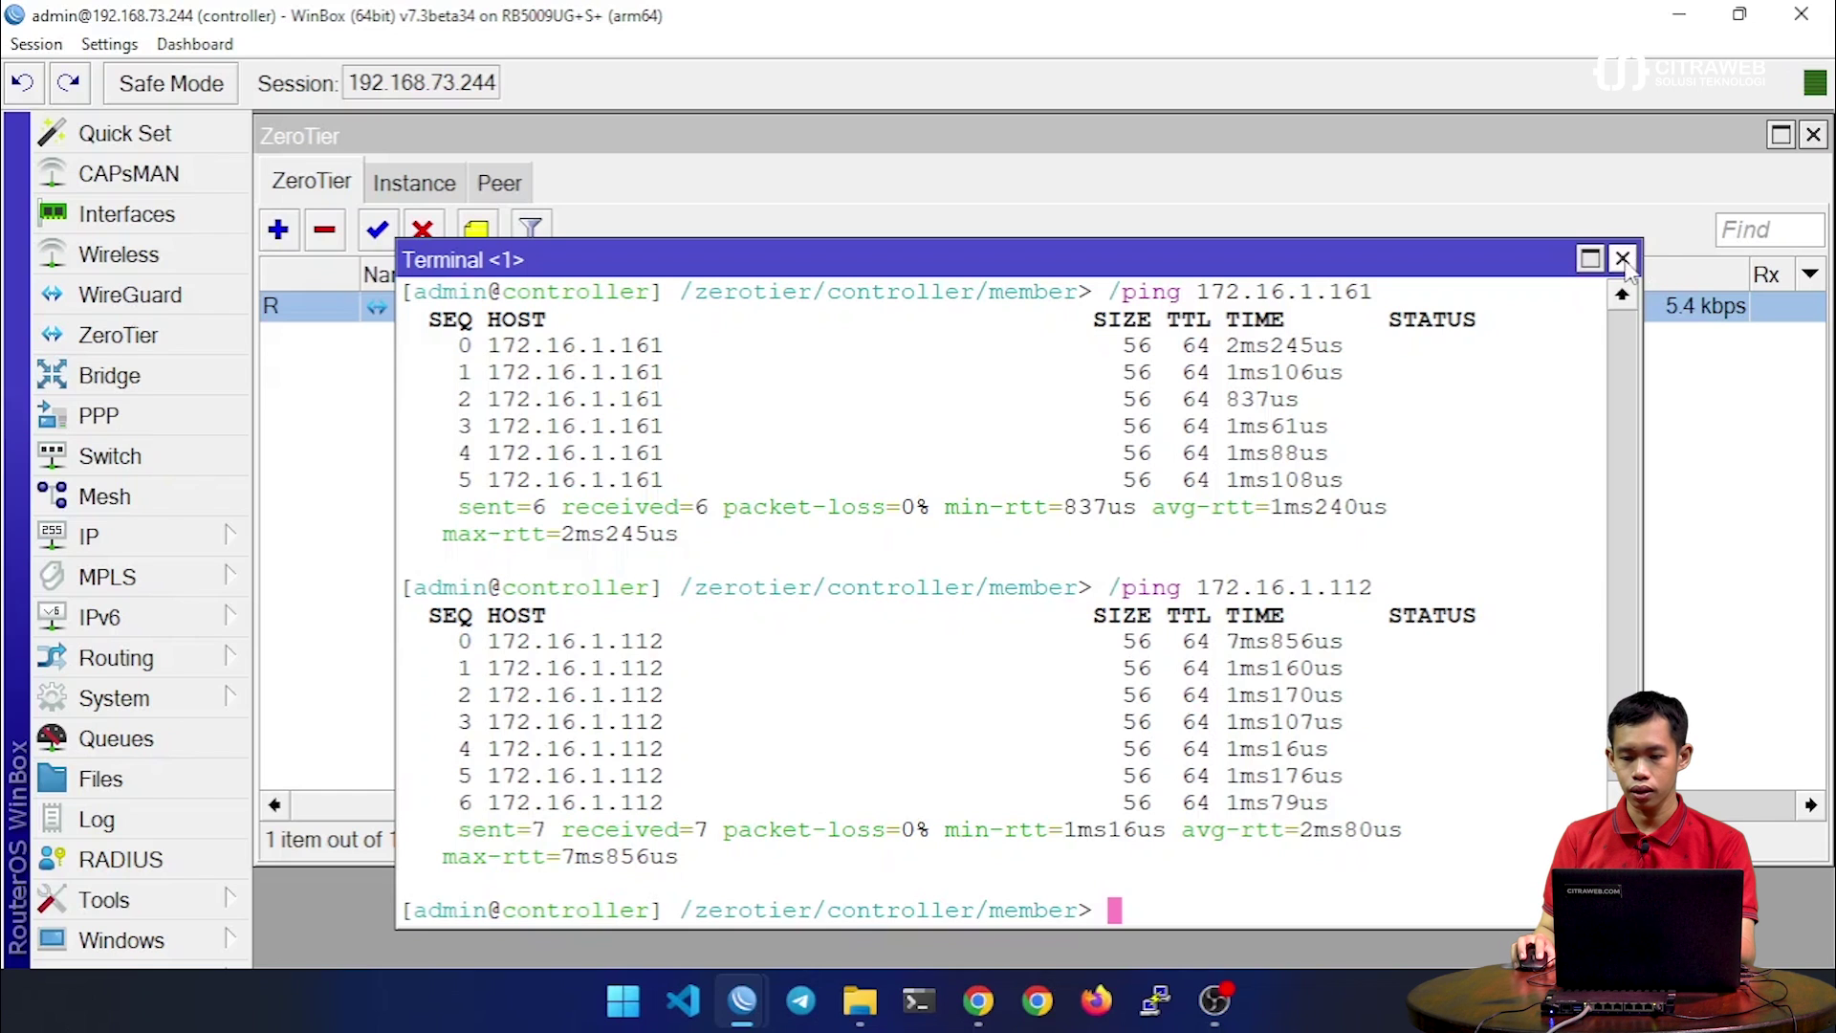
Close the controller's terminal and ZeroTier windows and start a new route in its IP route list
click(1623, 258)
click(1813, 135)
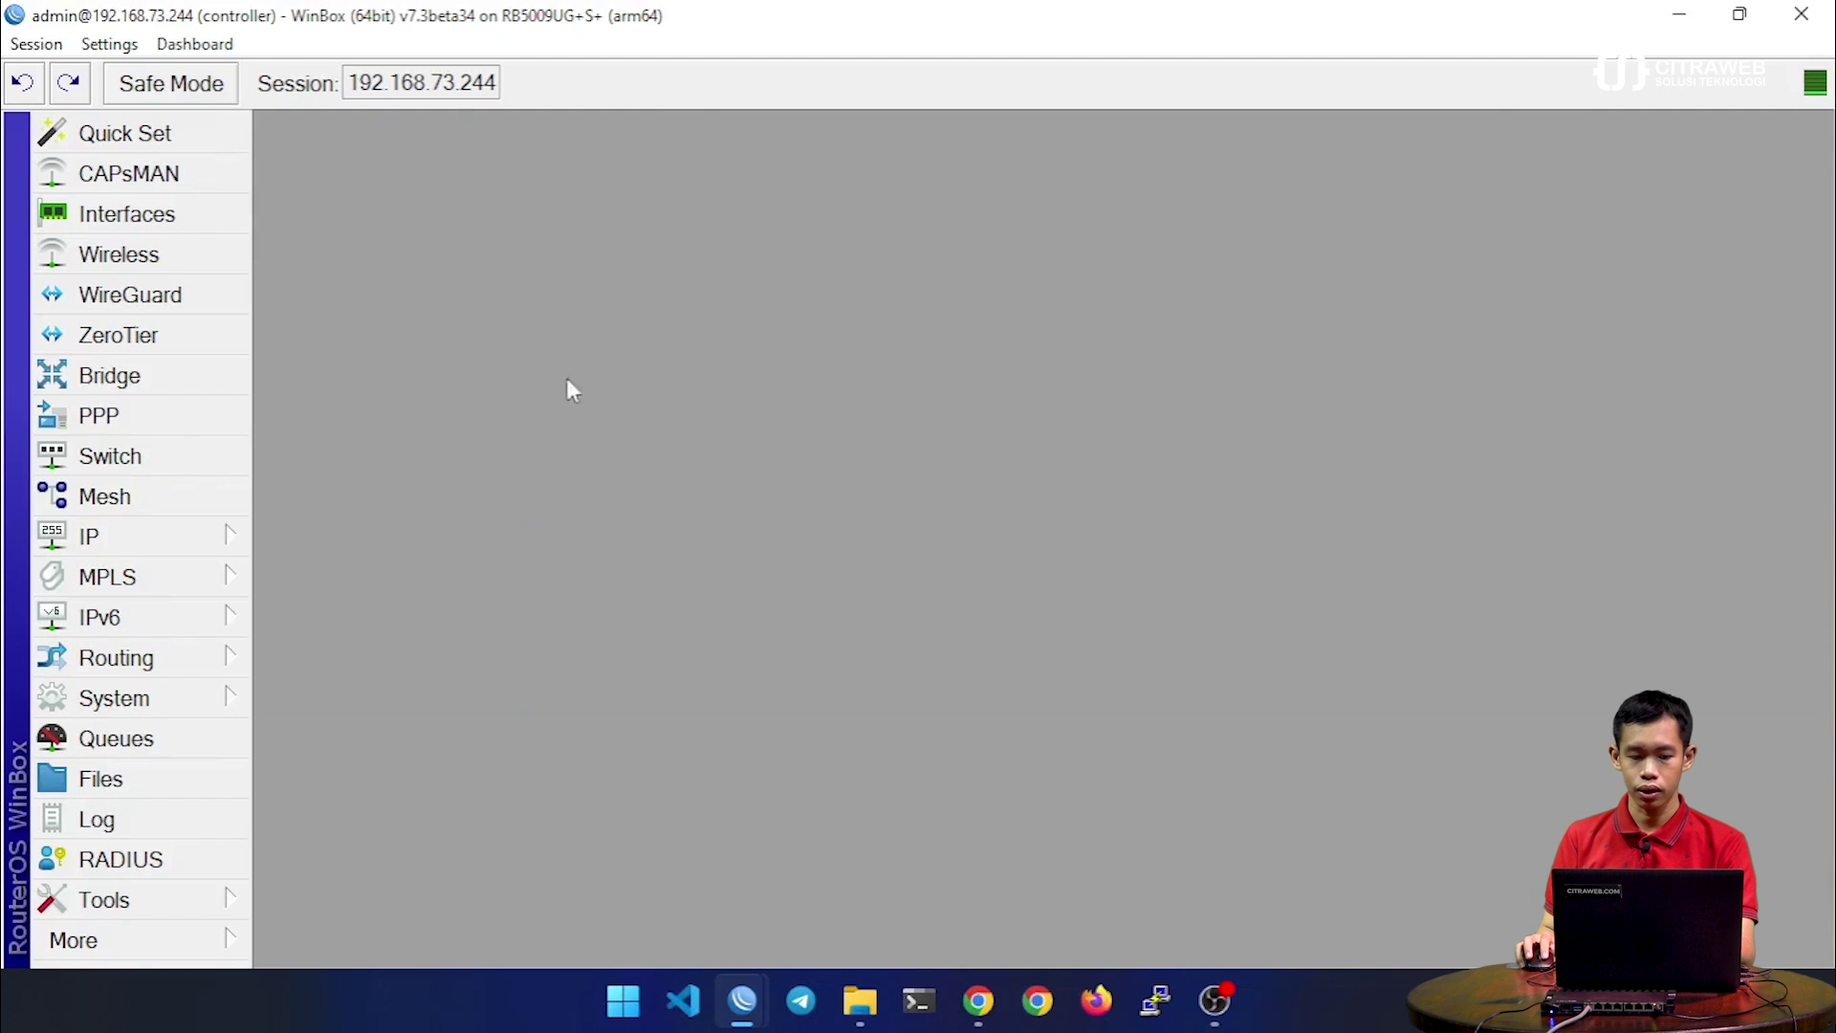
click(210, 538)
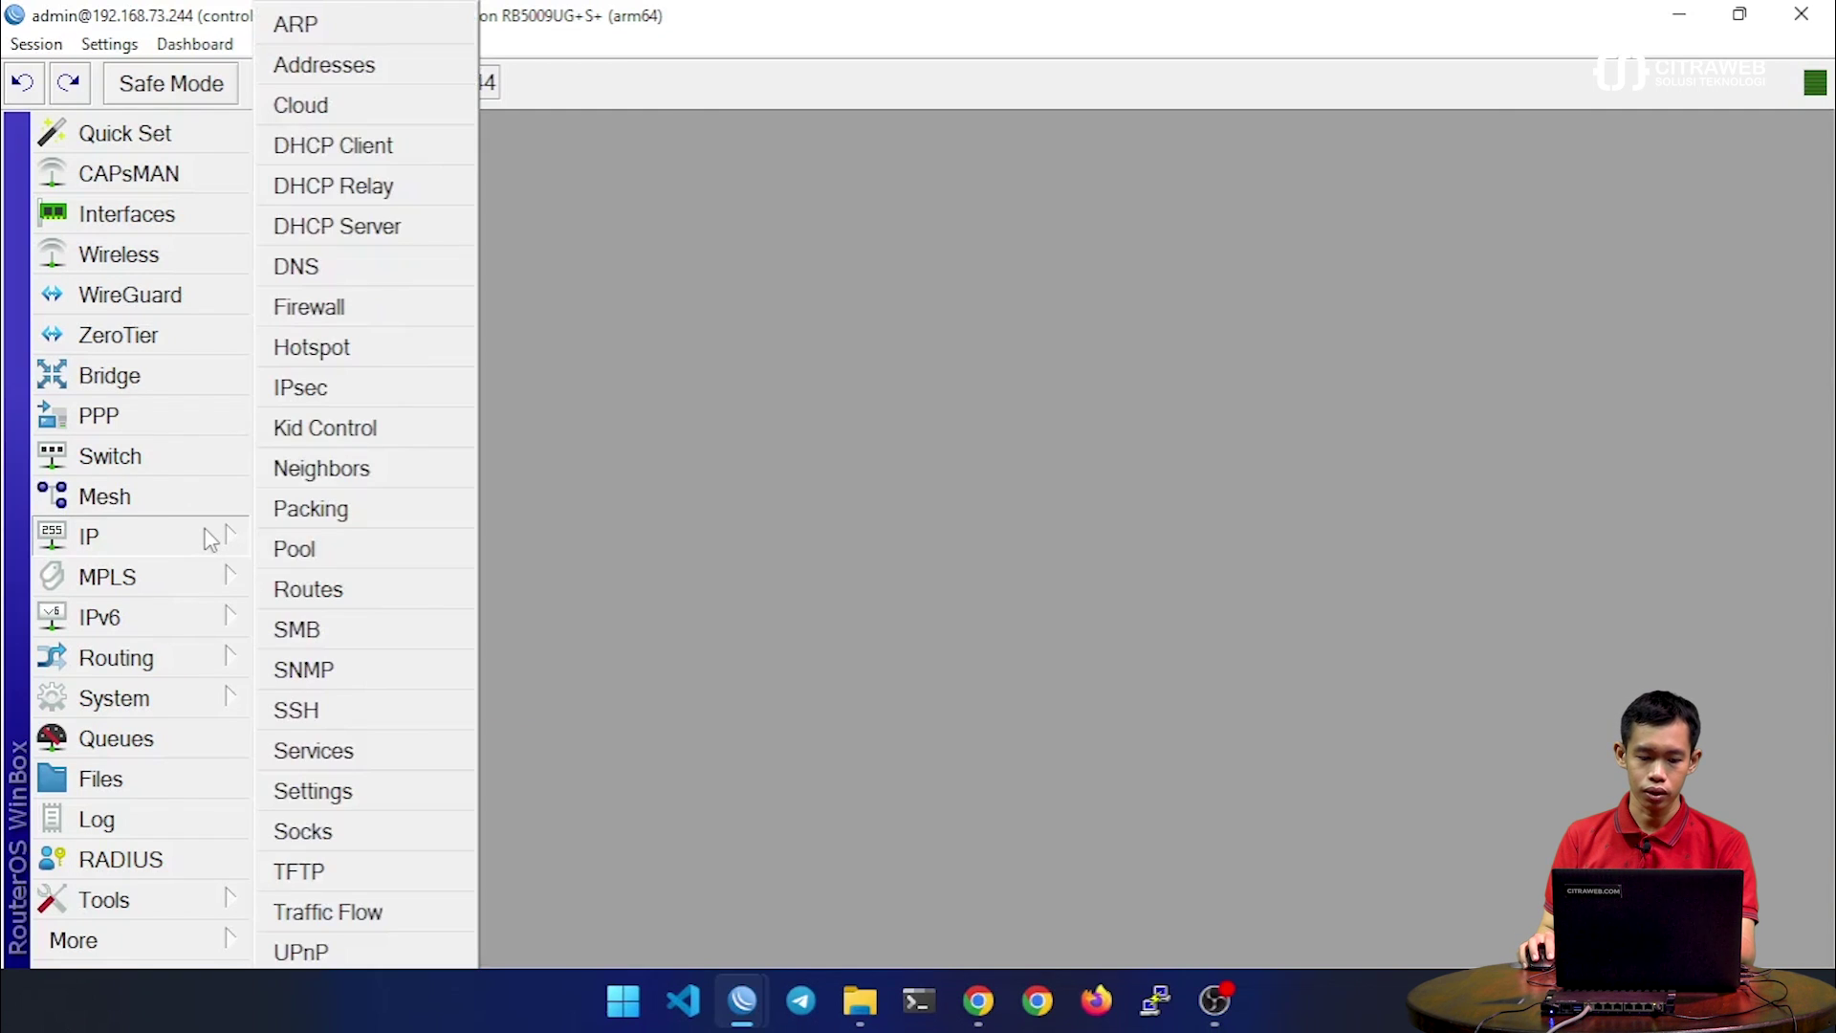
click(302, 592)
click(447, 256)
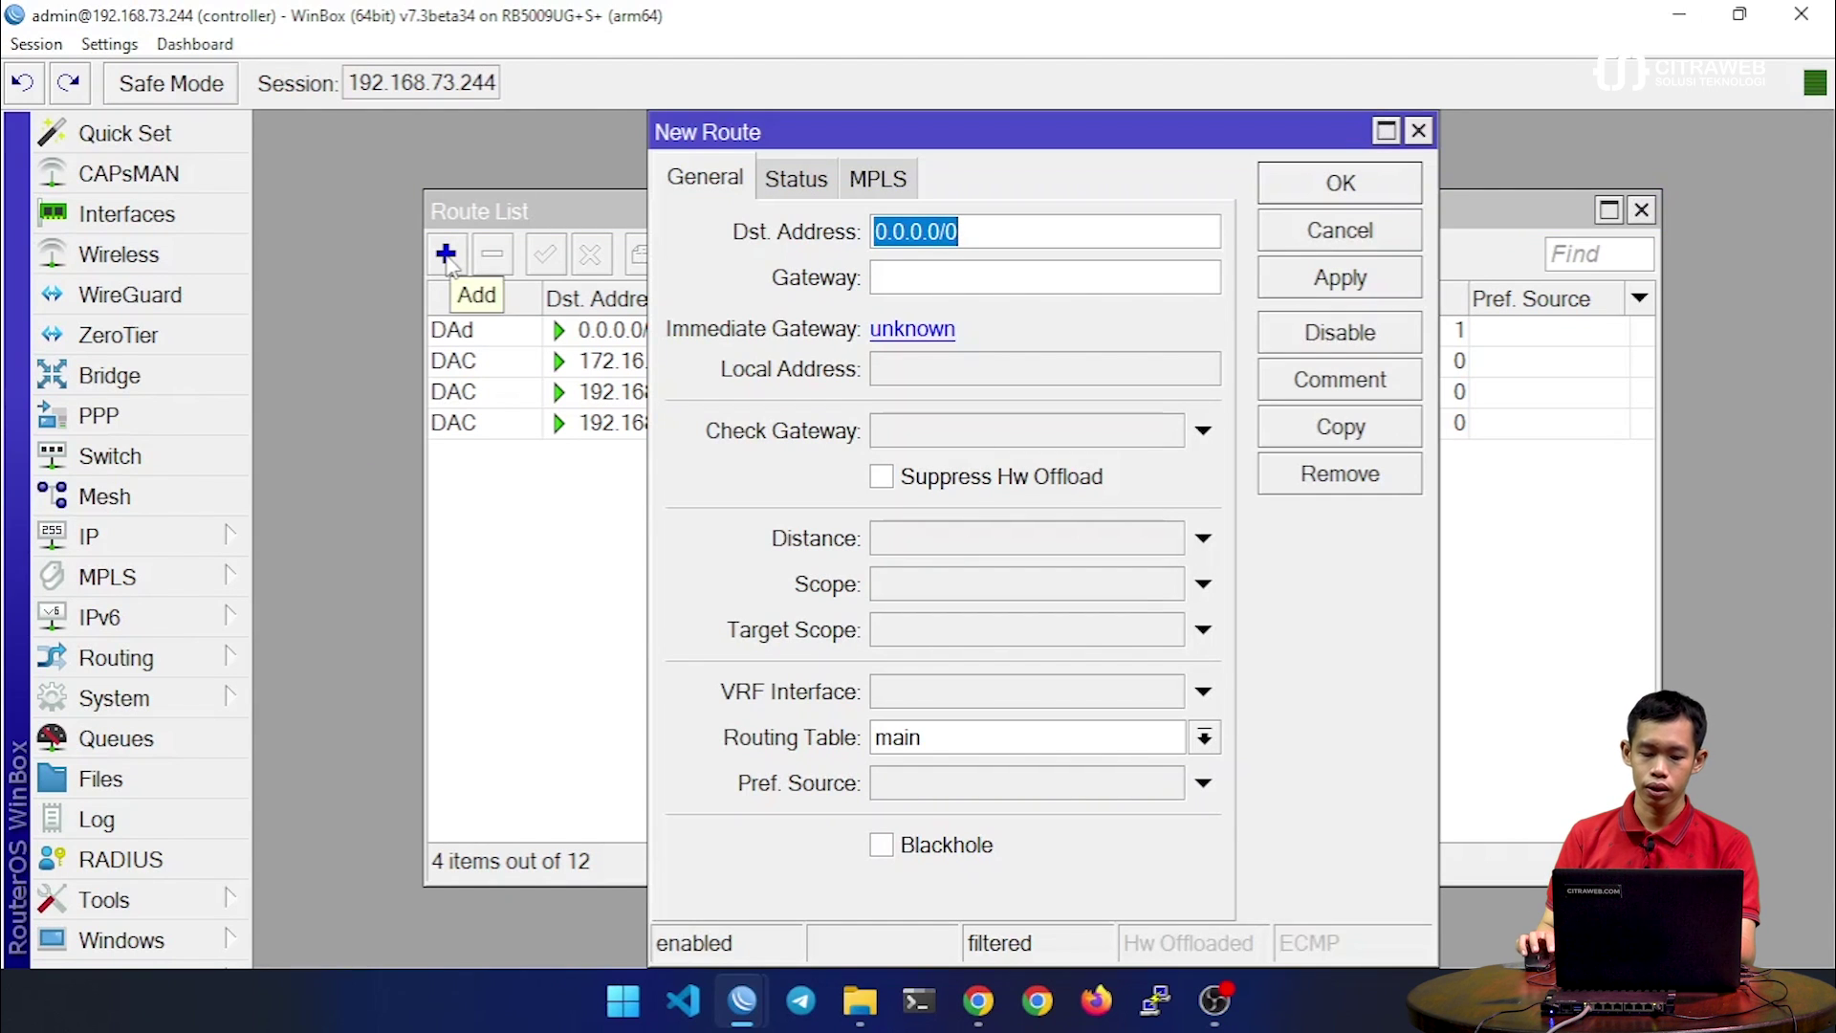
Switch to router zt1, close its ZeroTier windows and look up bridge1's network in its IP address list
mouse_move(742, 1001)
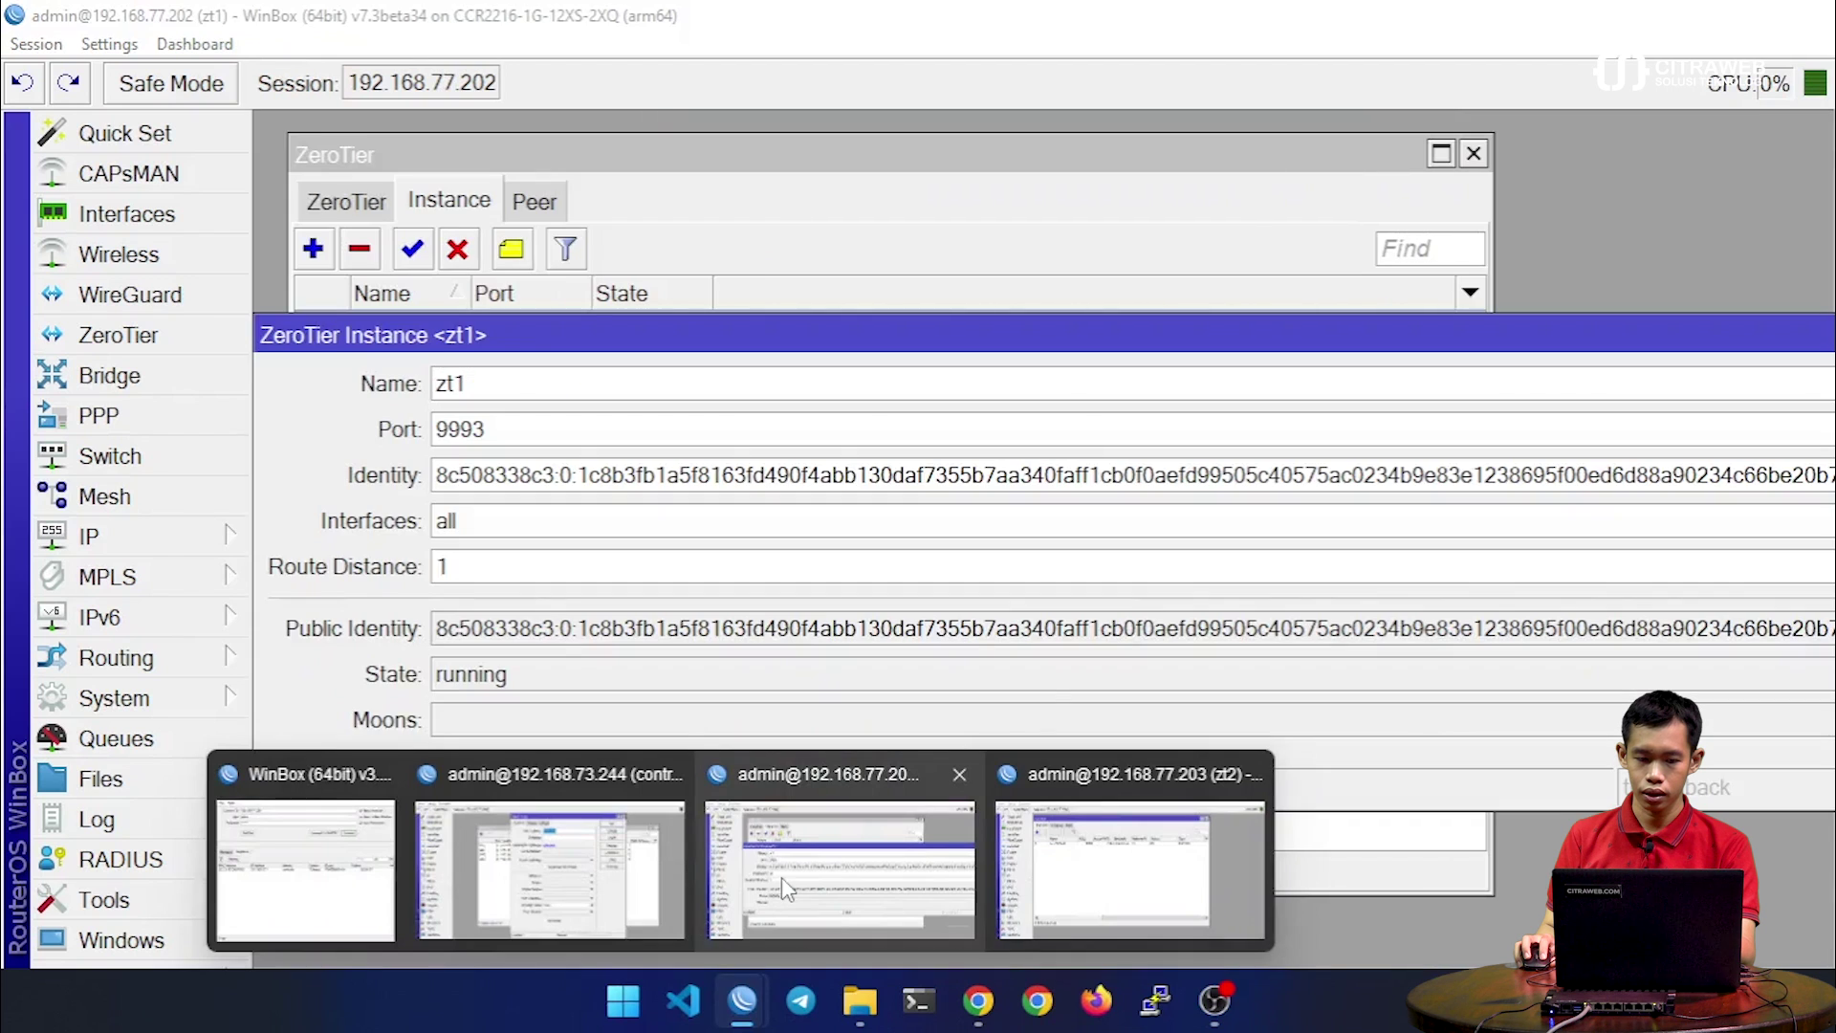
click(783, 876)
key(Escape)
key(Escape)
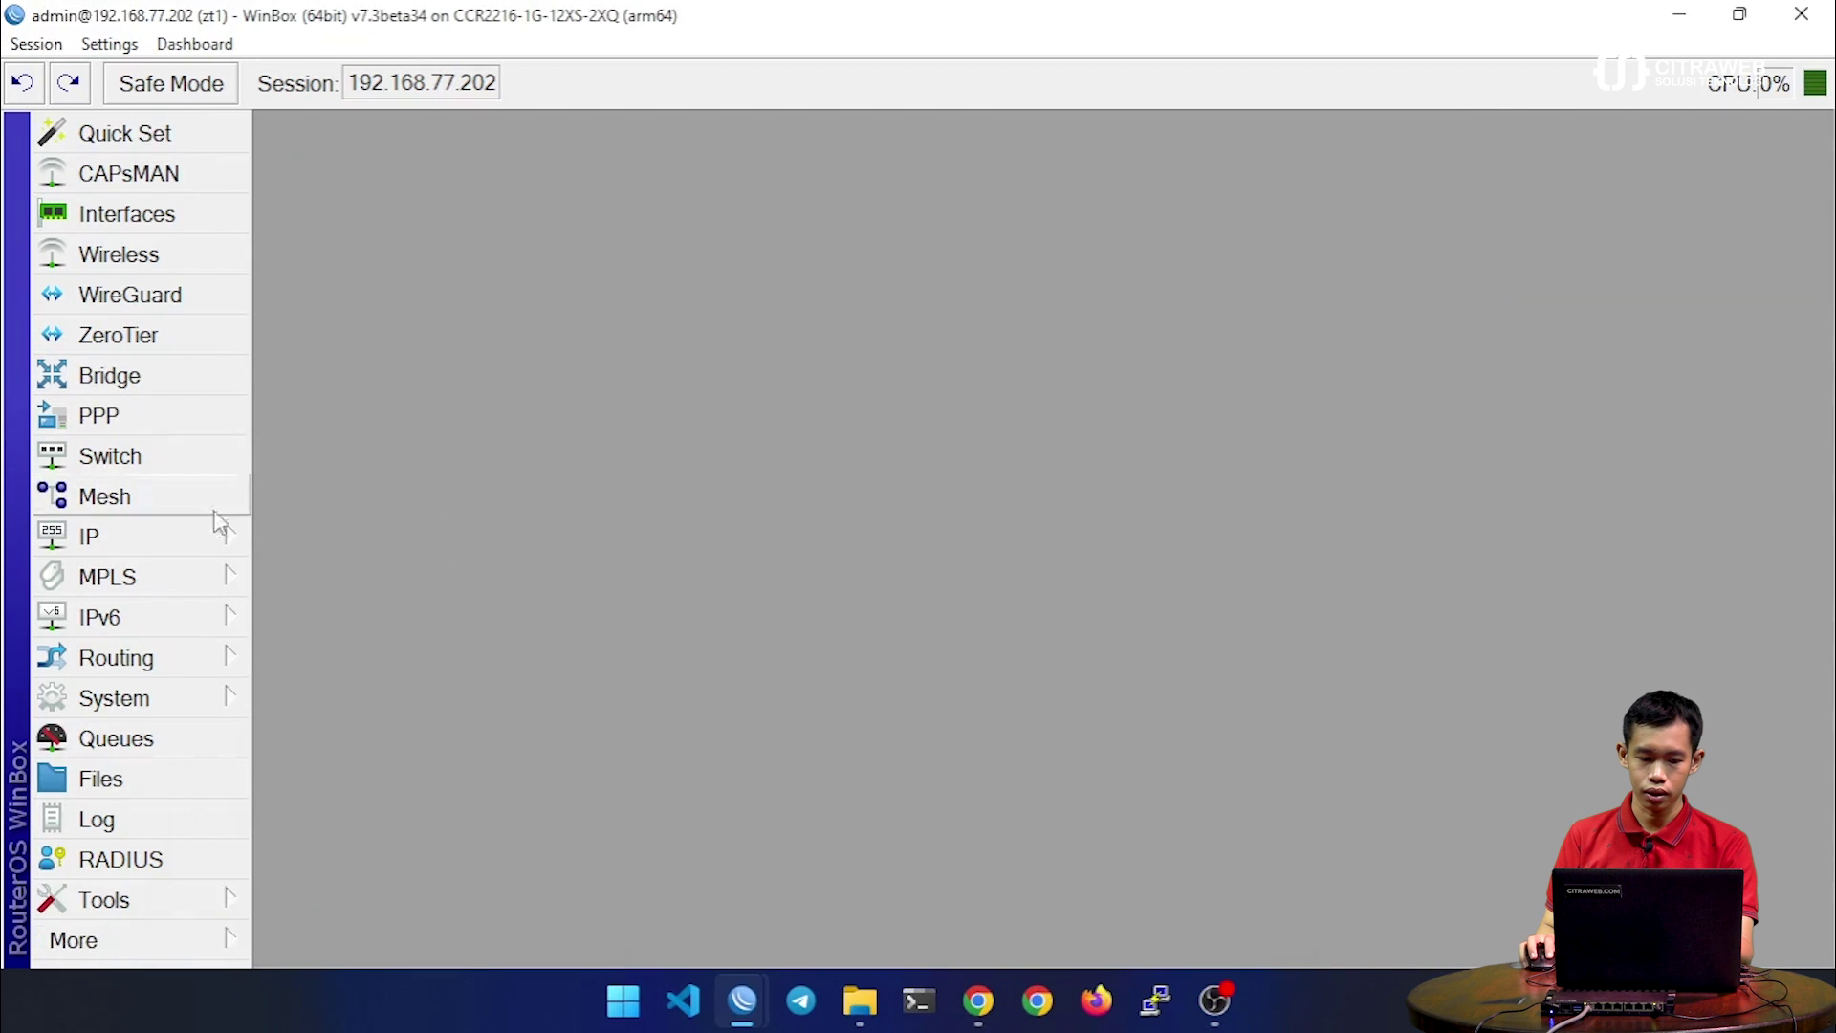
click(209, 541)
click(391, 70)
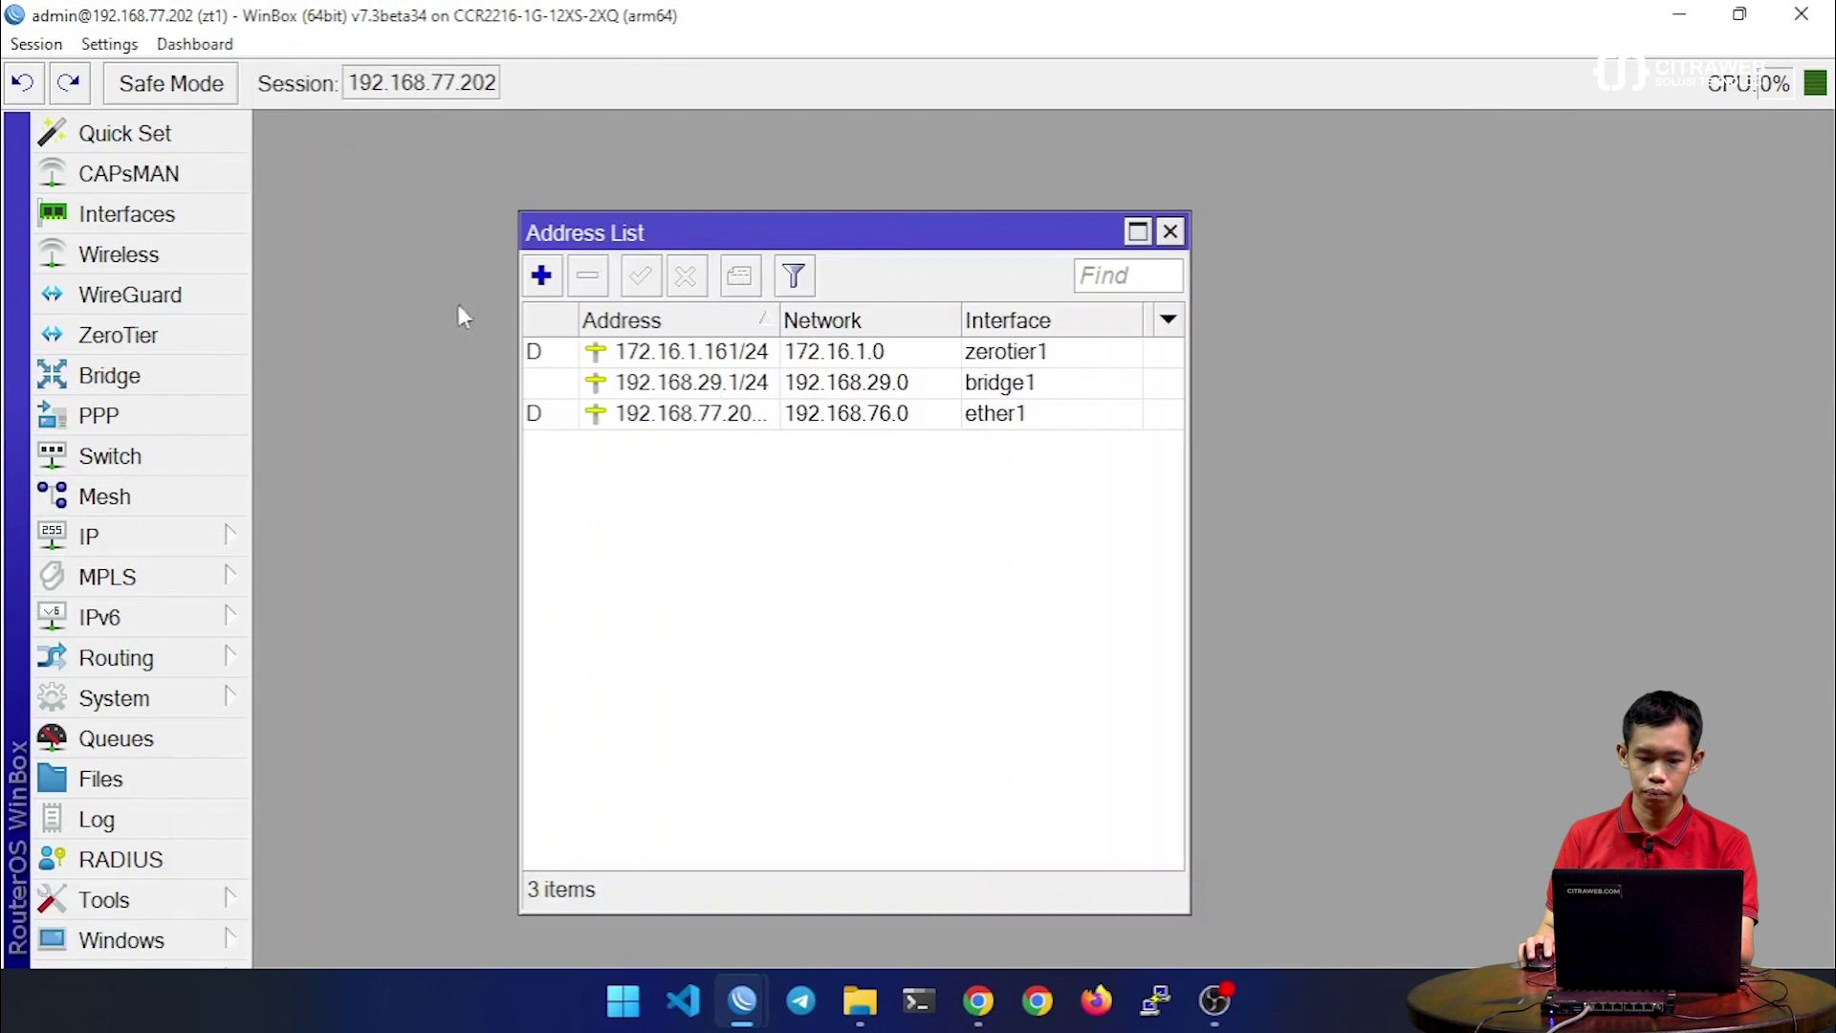
click(773, 381)
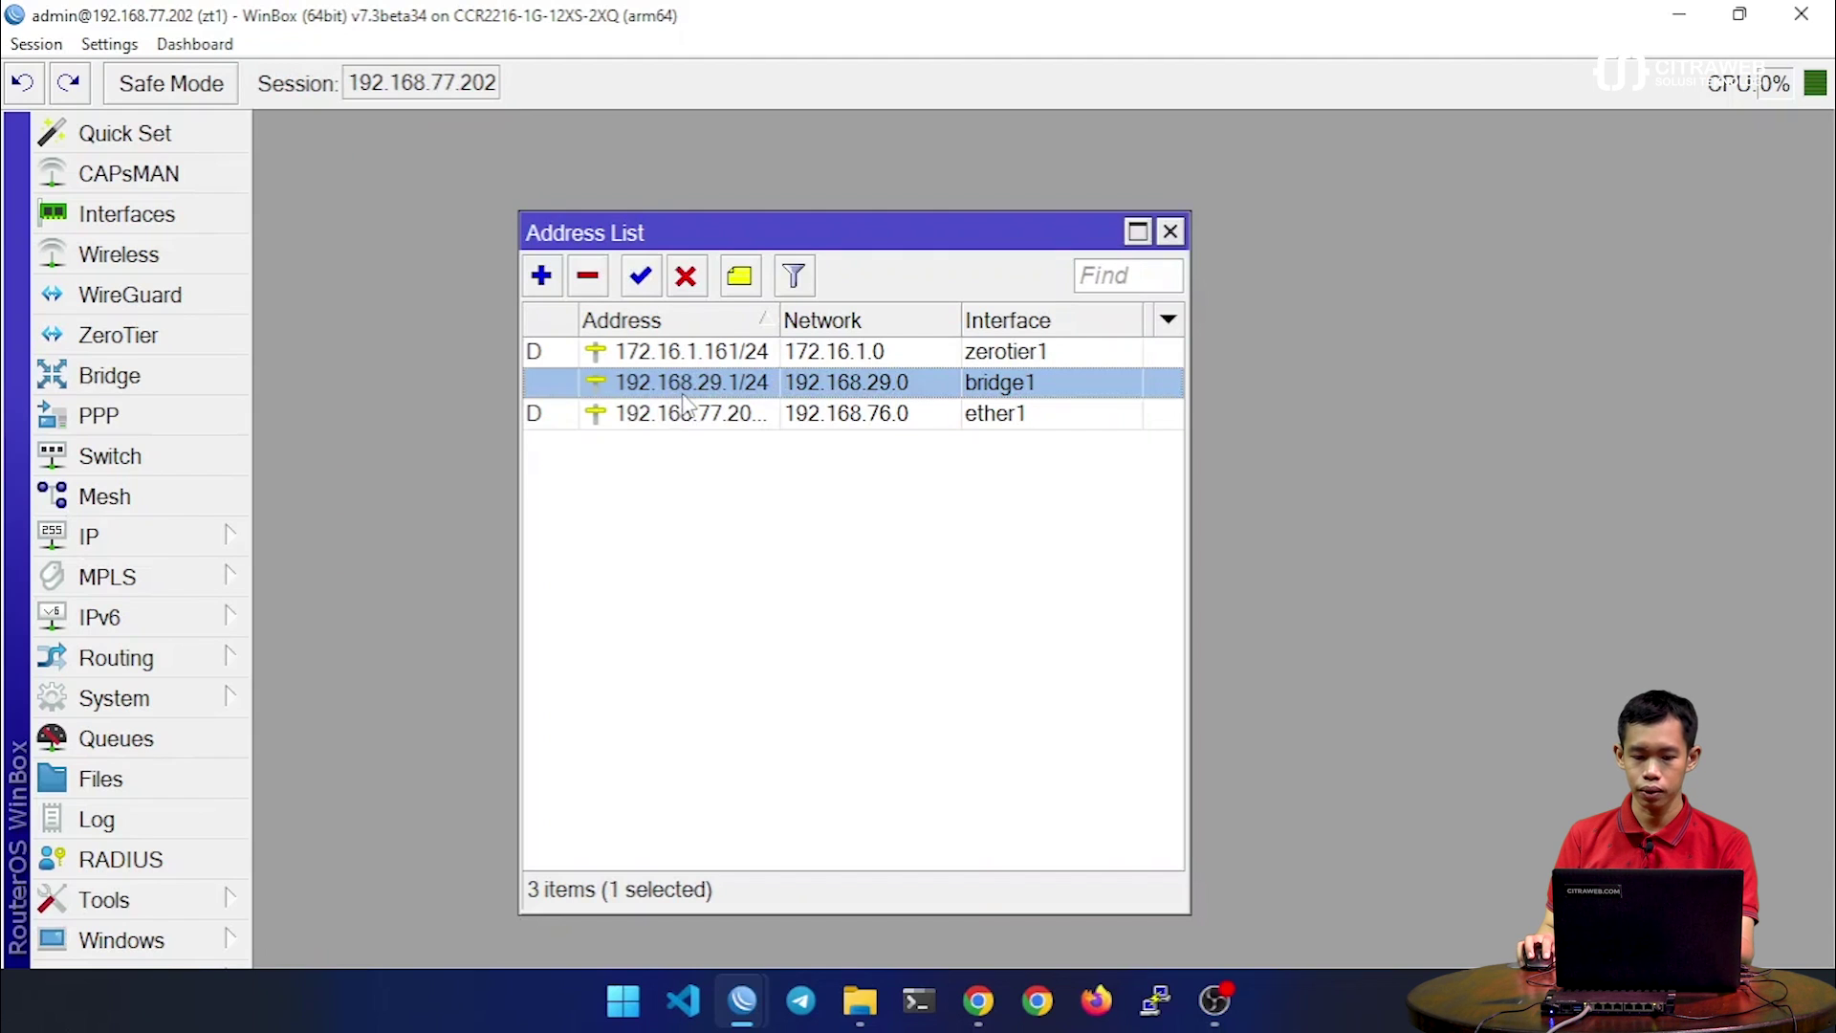
Look up the DHCP server leases on router zt1 and select the raspberrypi client's lease
click(212, 538)
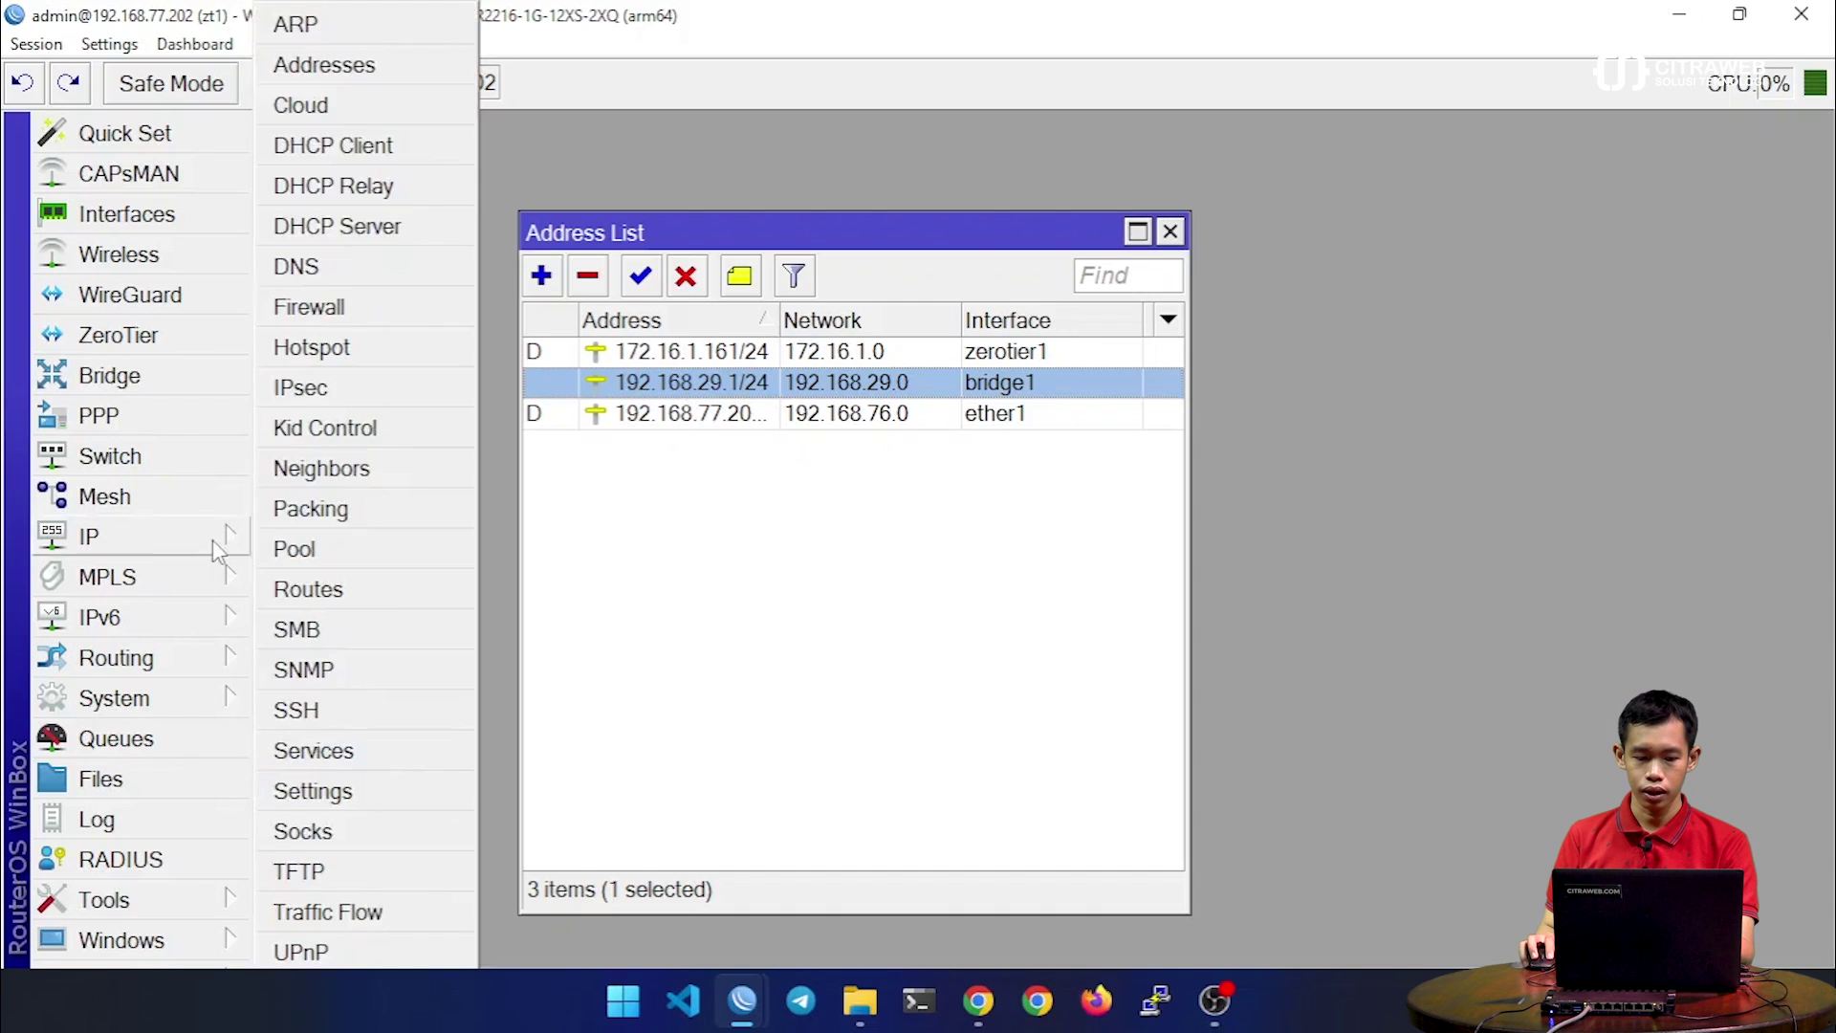
click(394, 230)
click(492, 277)
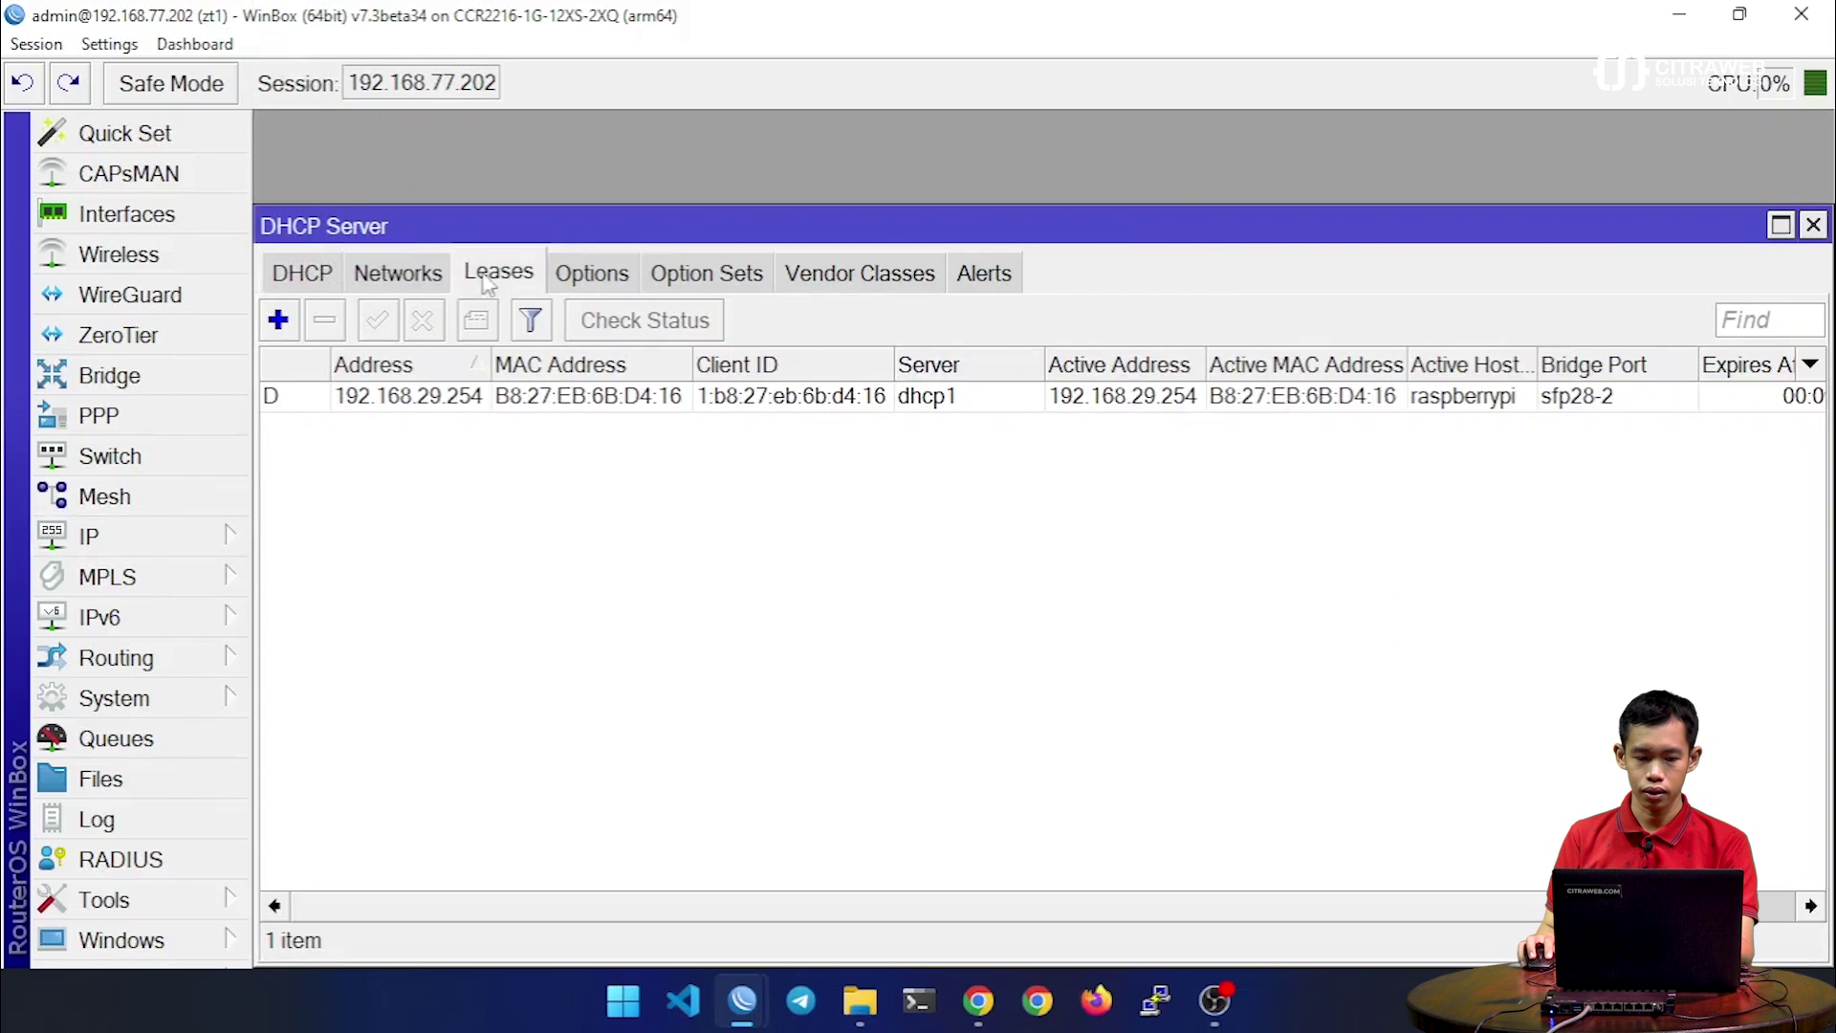
click(450, 396)
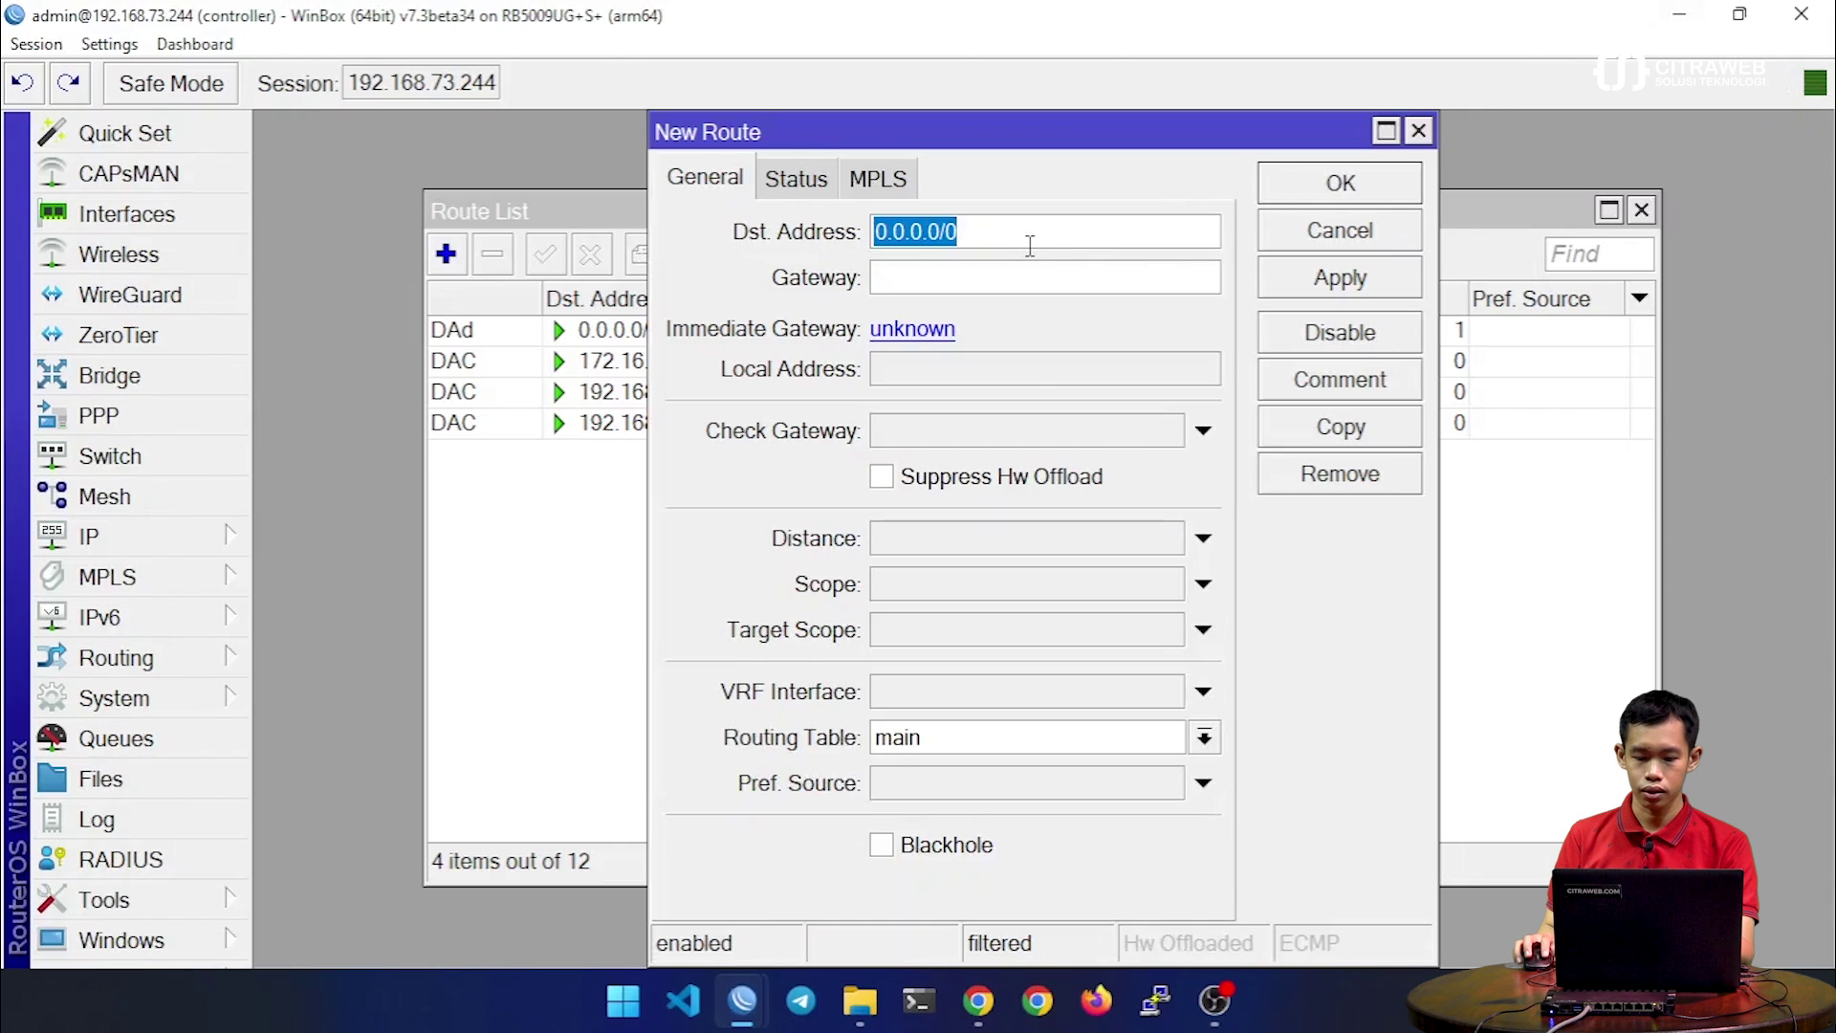
text(192.168)
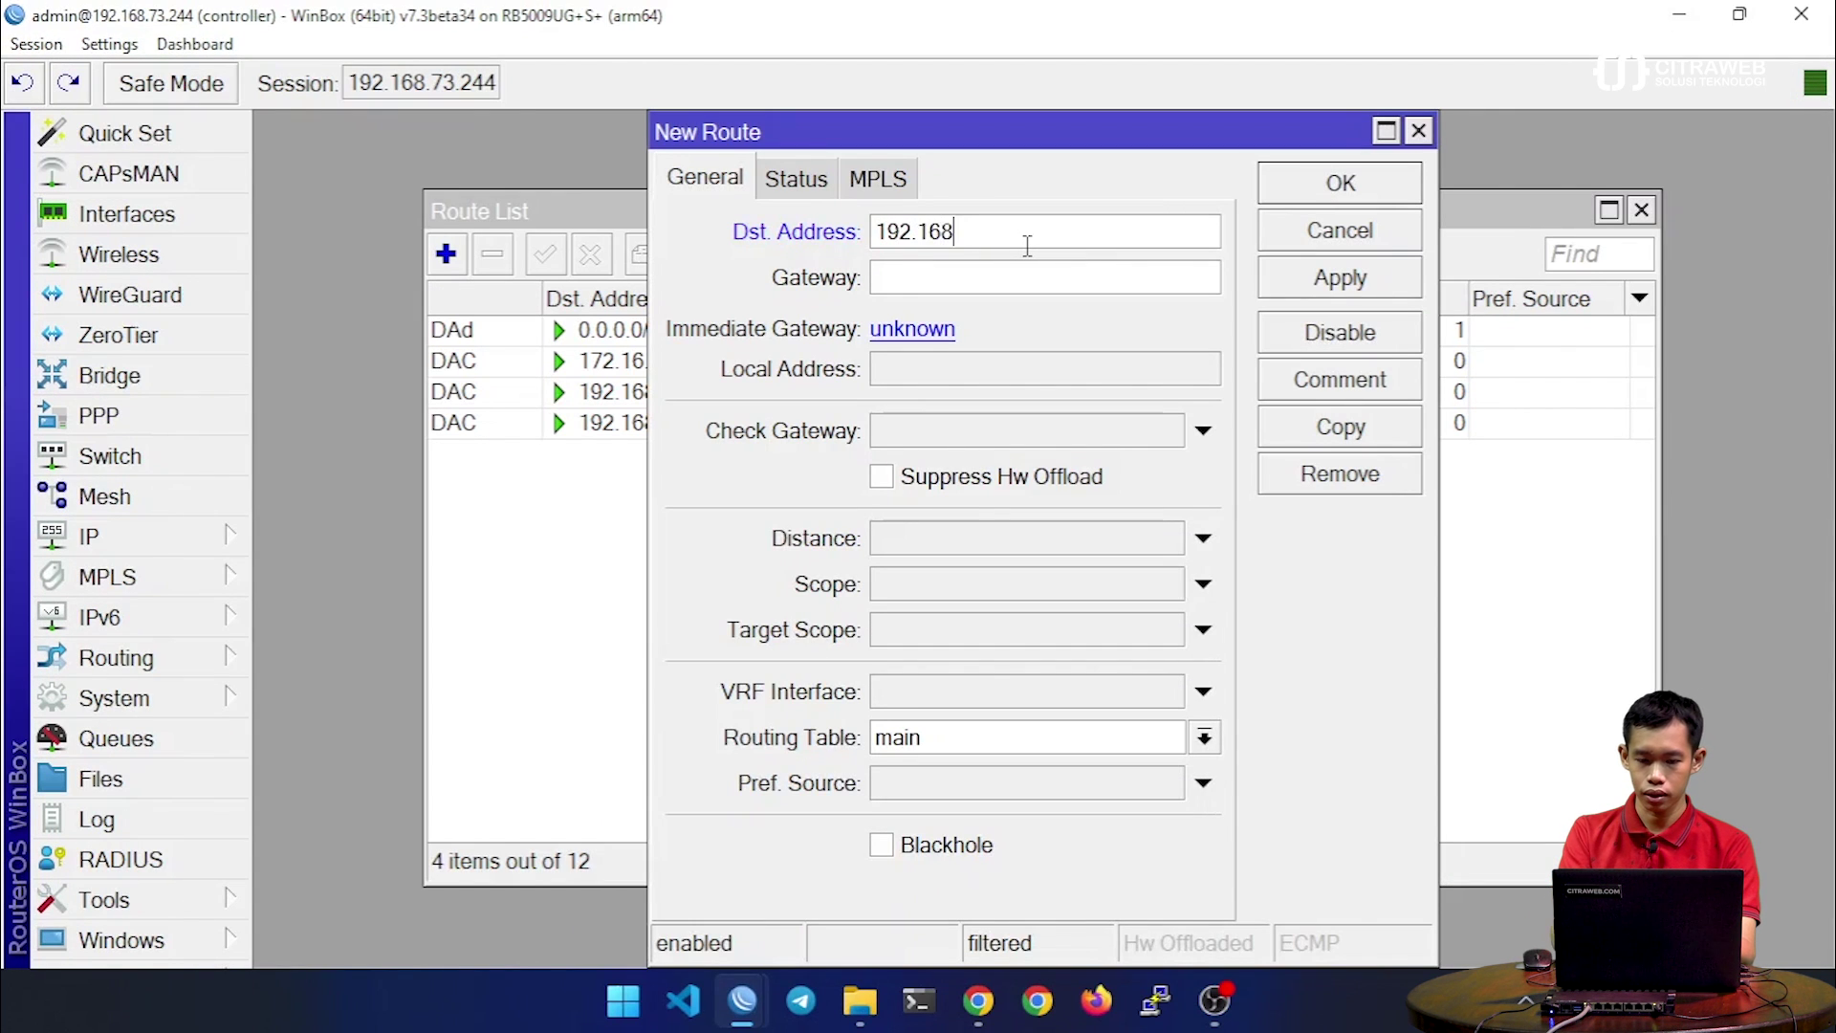
text(.29.0/)
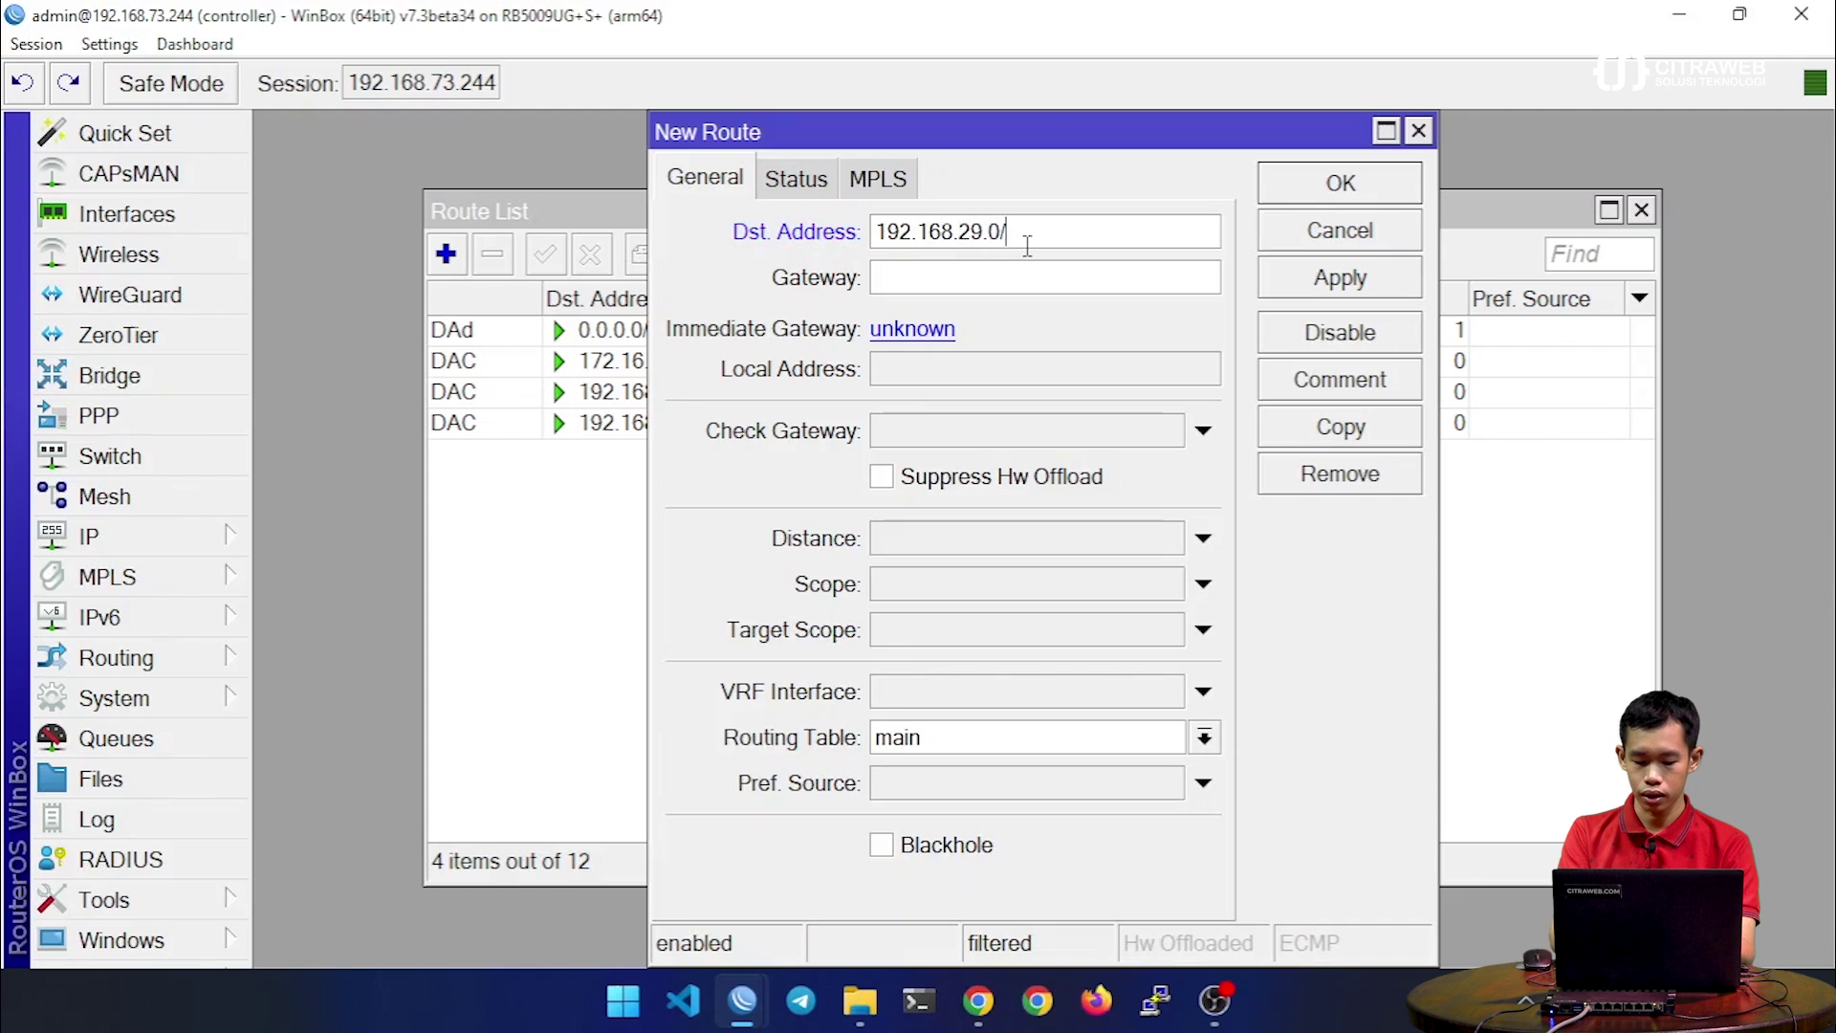
text(24172.16.1.)
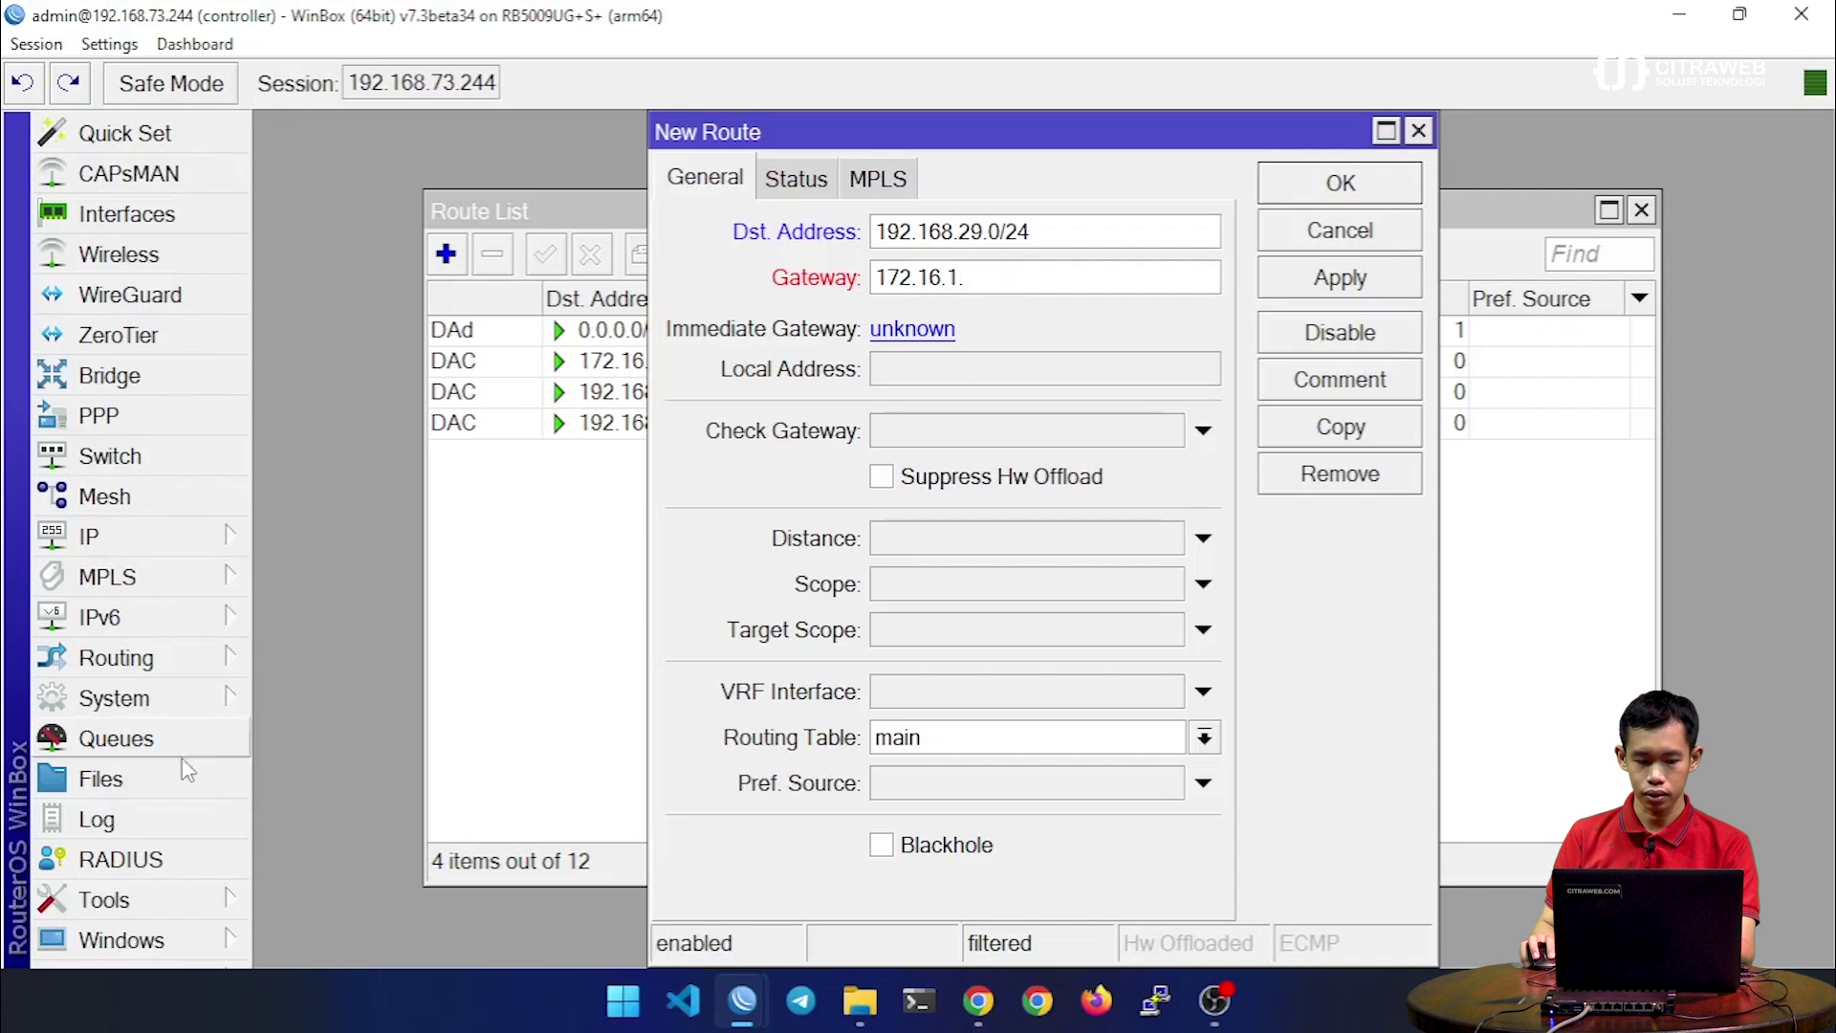
mouse_move(737, 996)
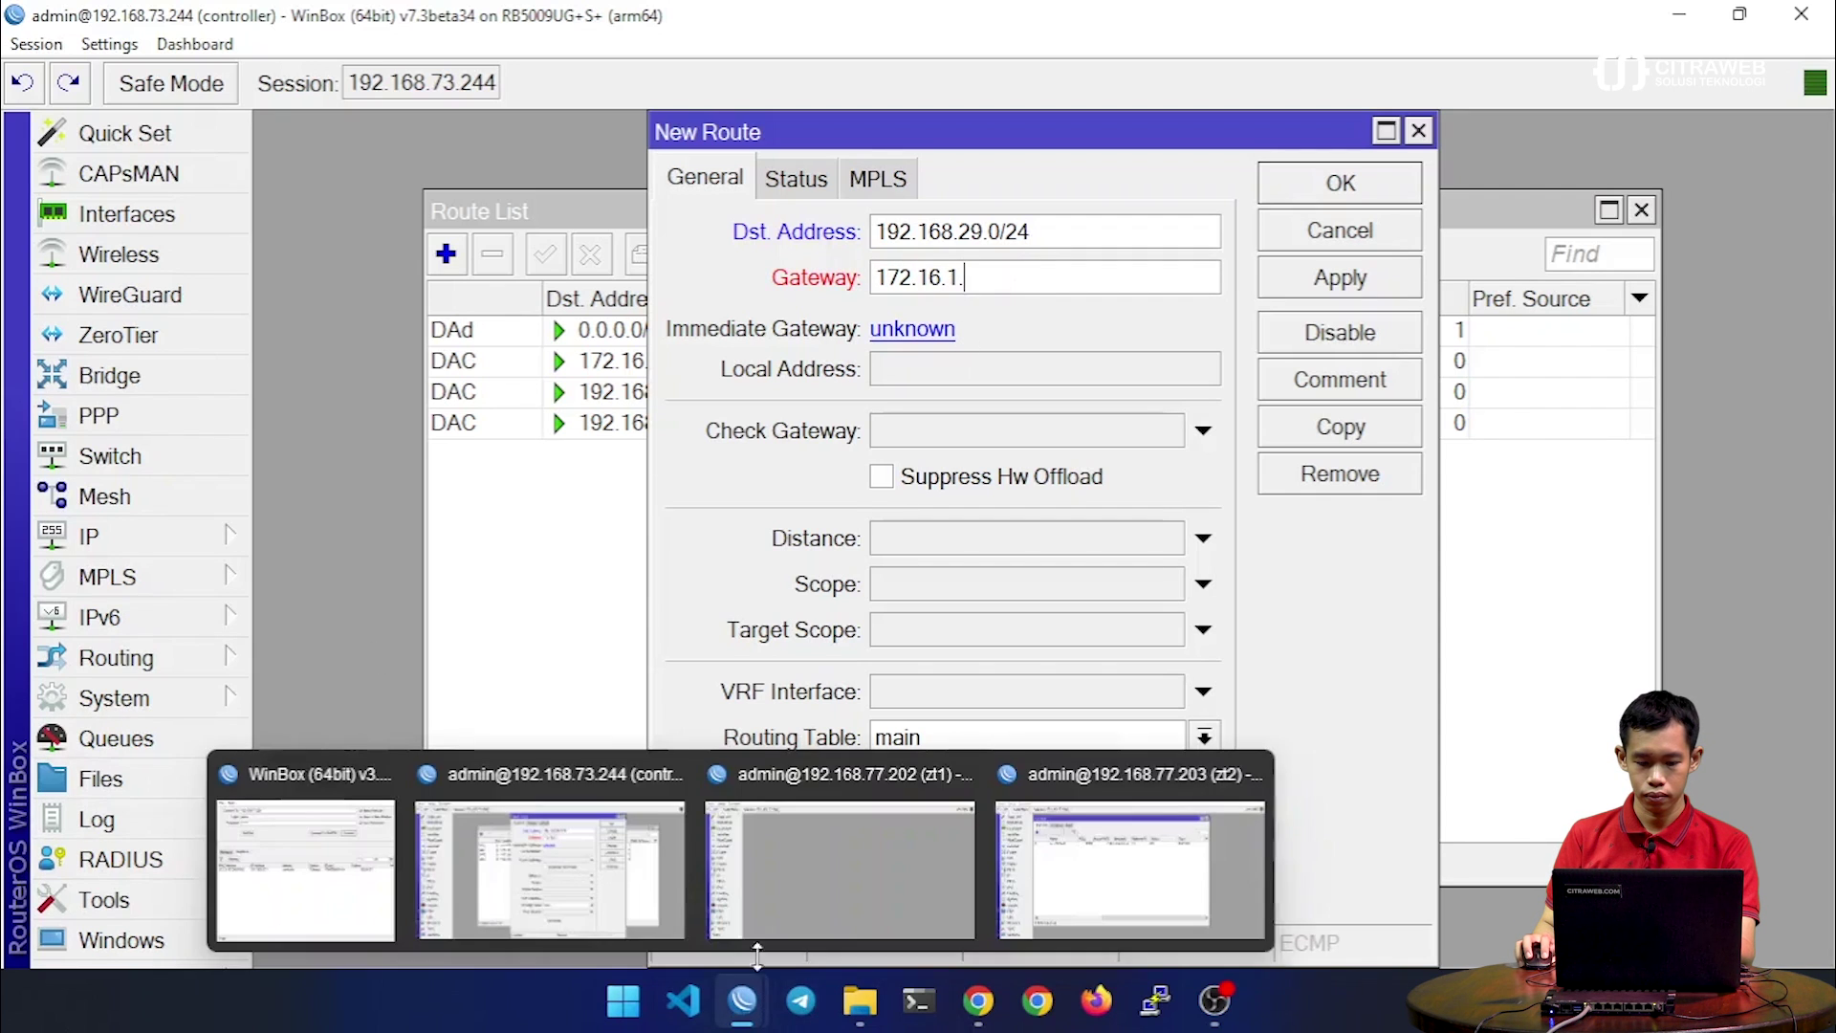
click(784, 906)
click(211, 535)
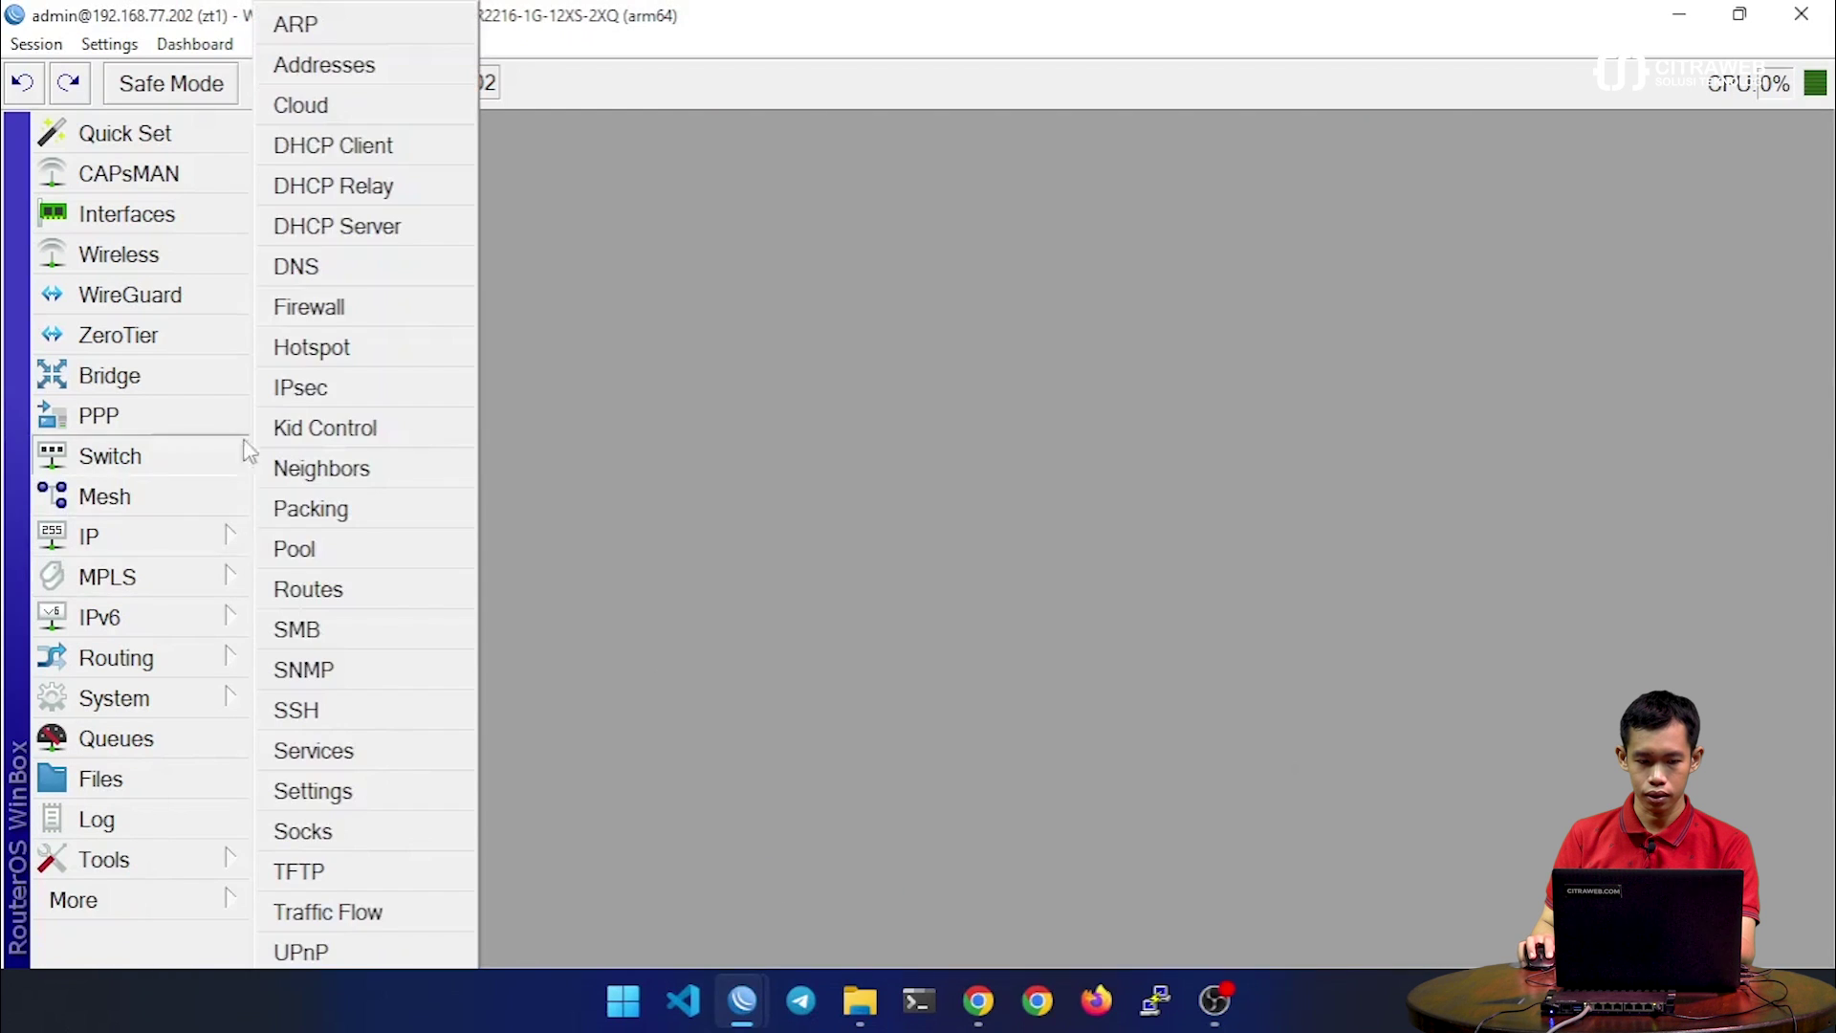
click(366, 71)
key(alt+Tab)
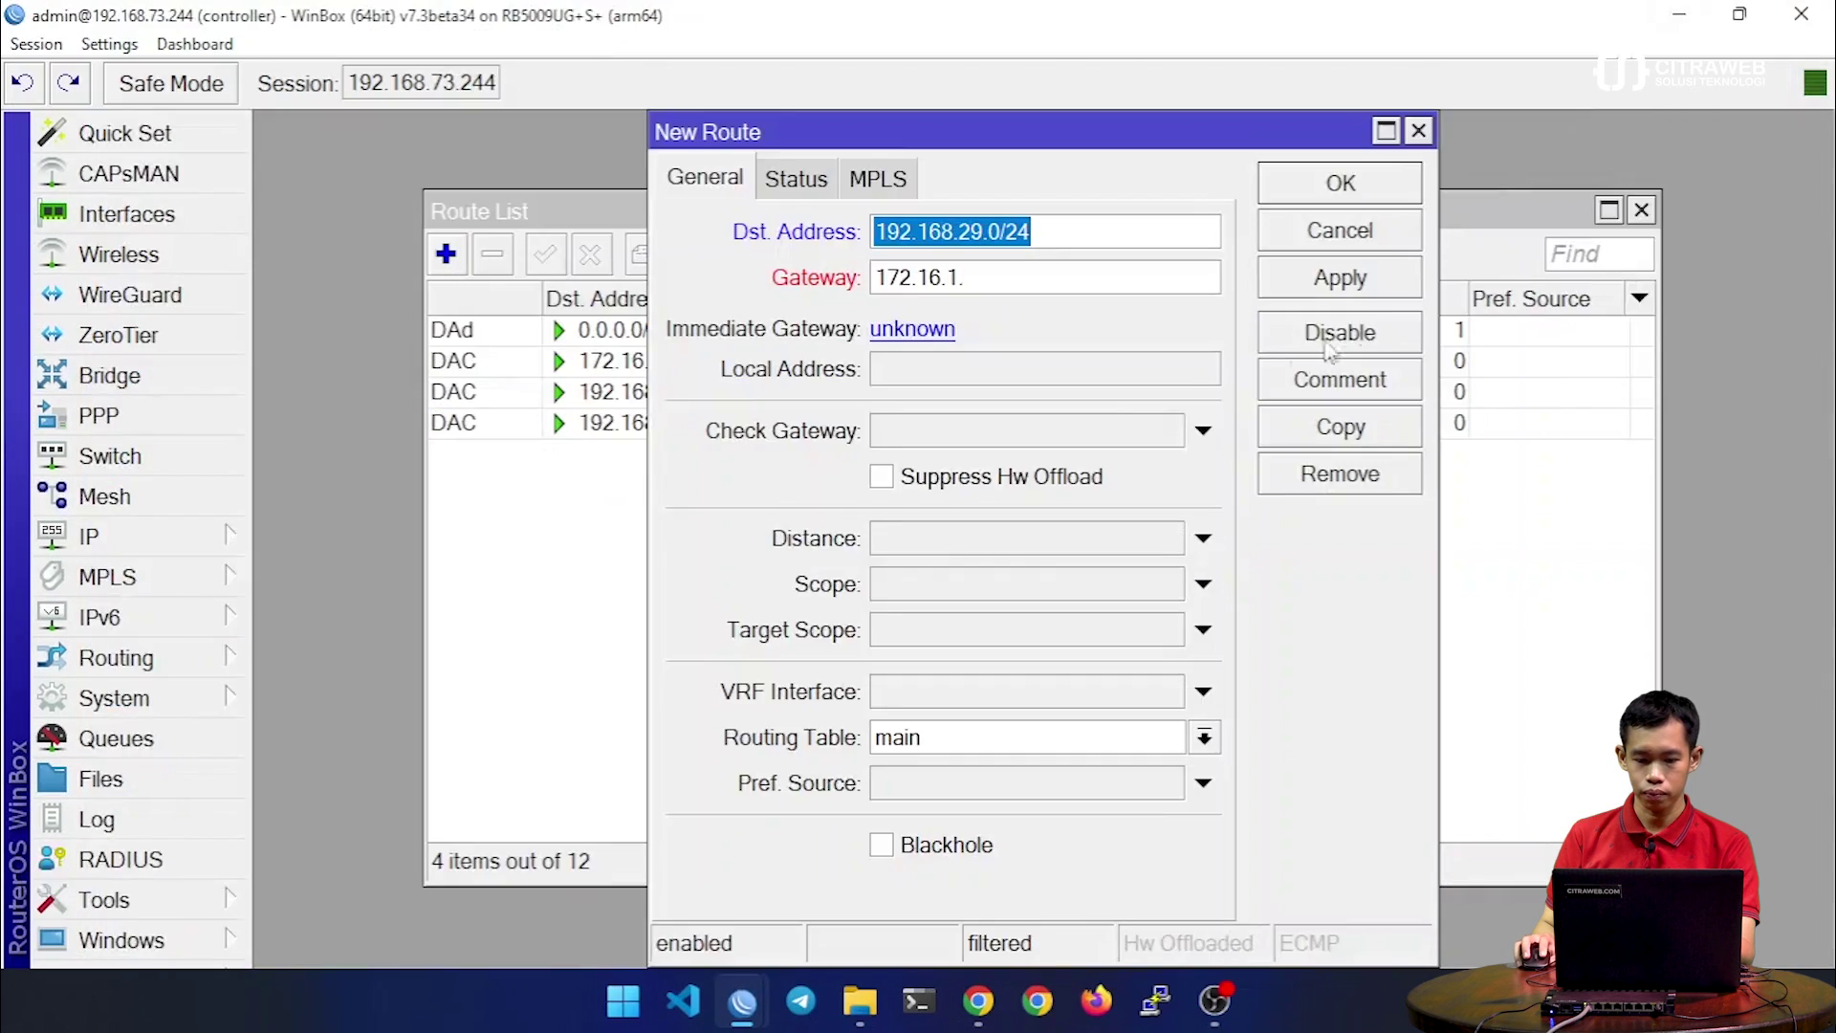
click(1057, 286)
text(161)
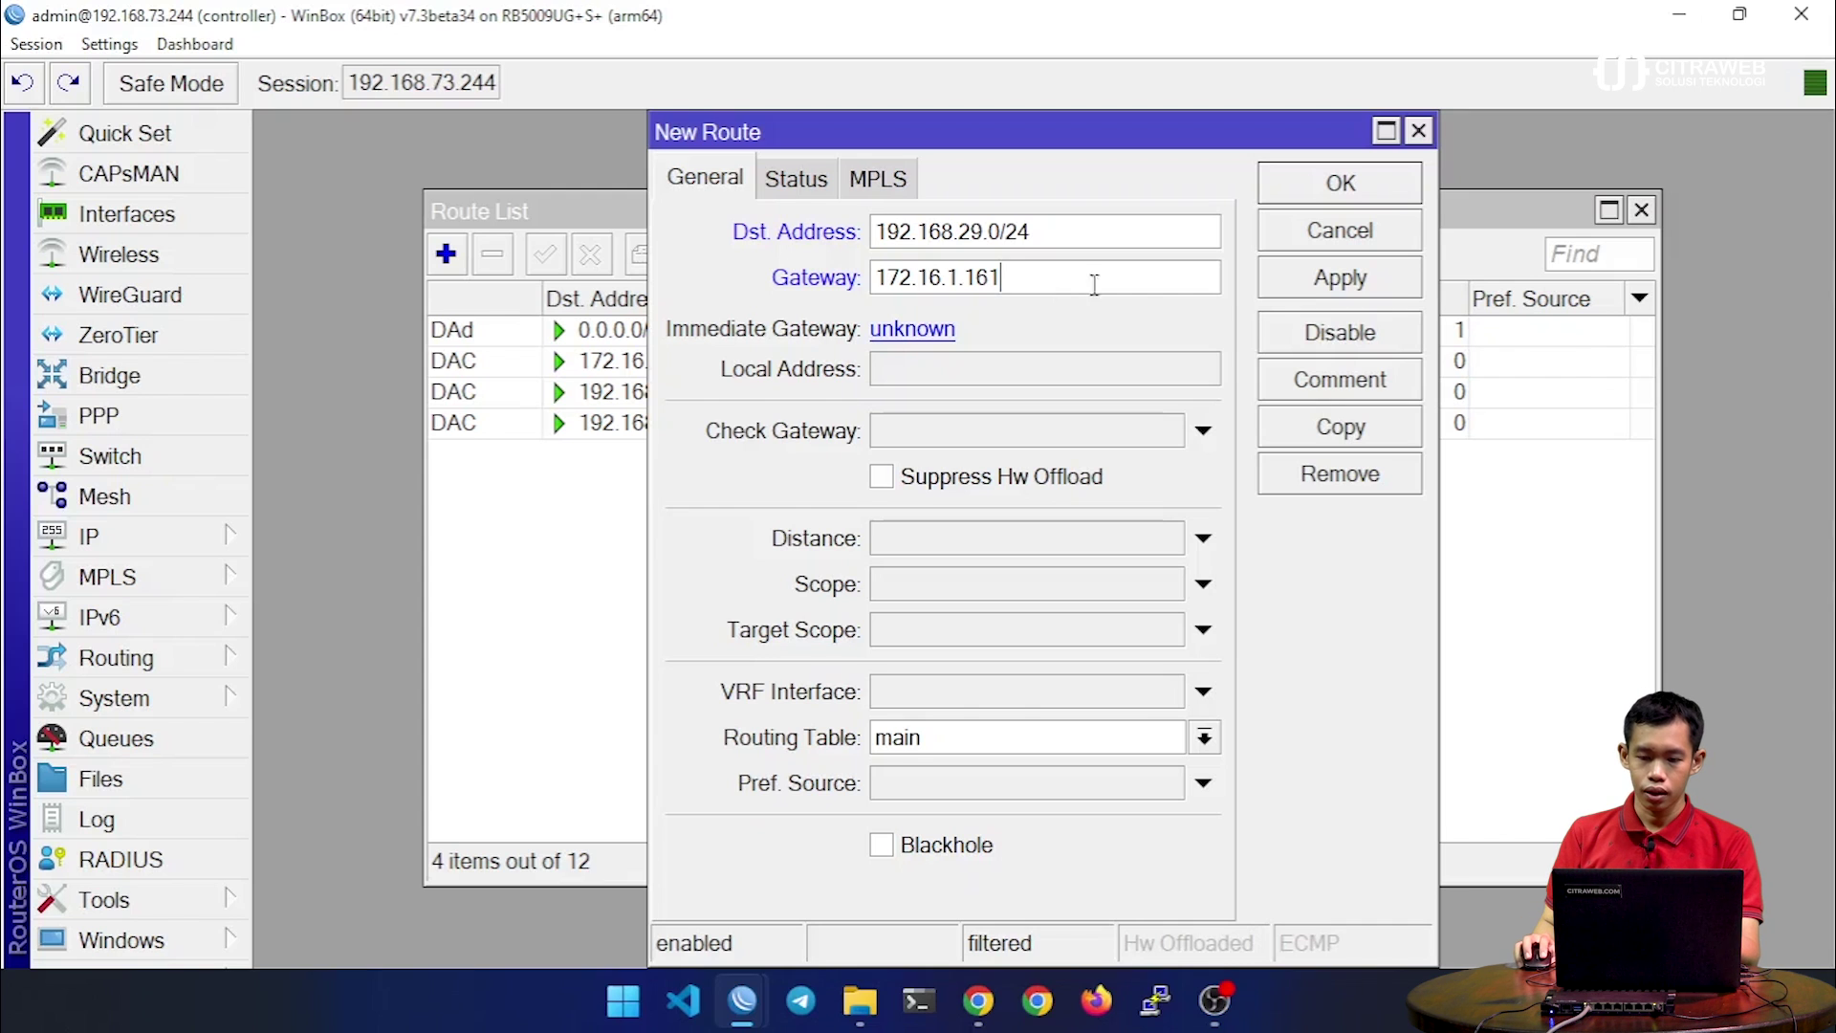
click(1342, 243)
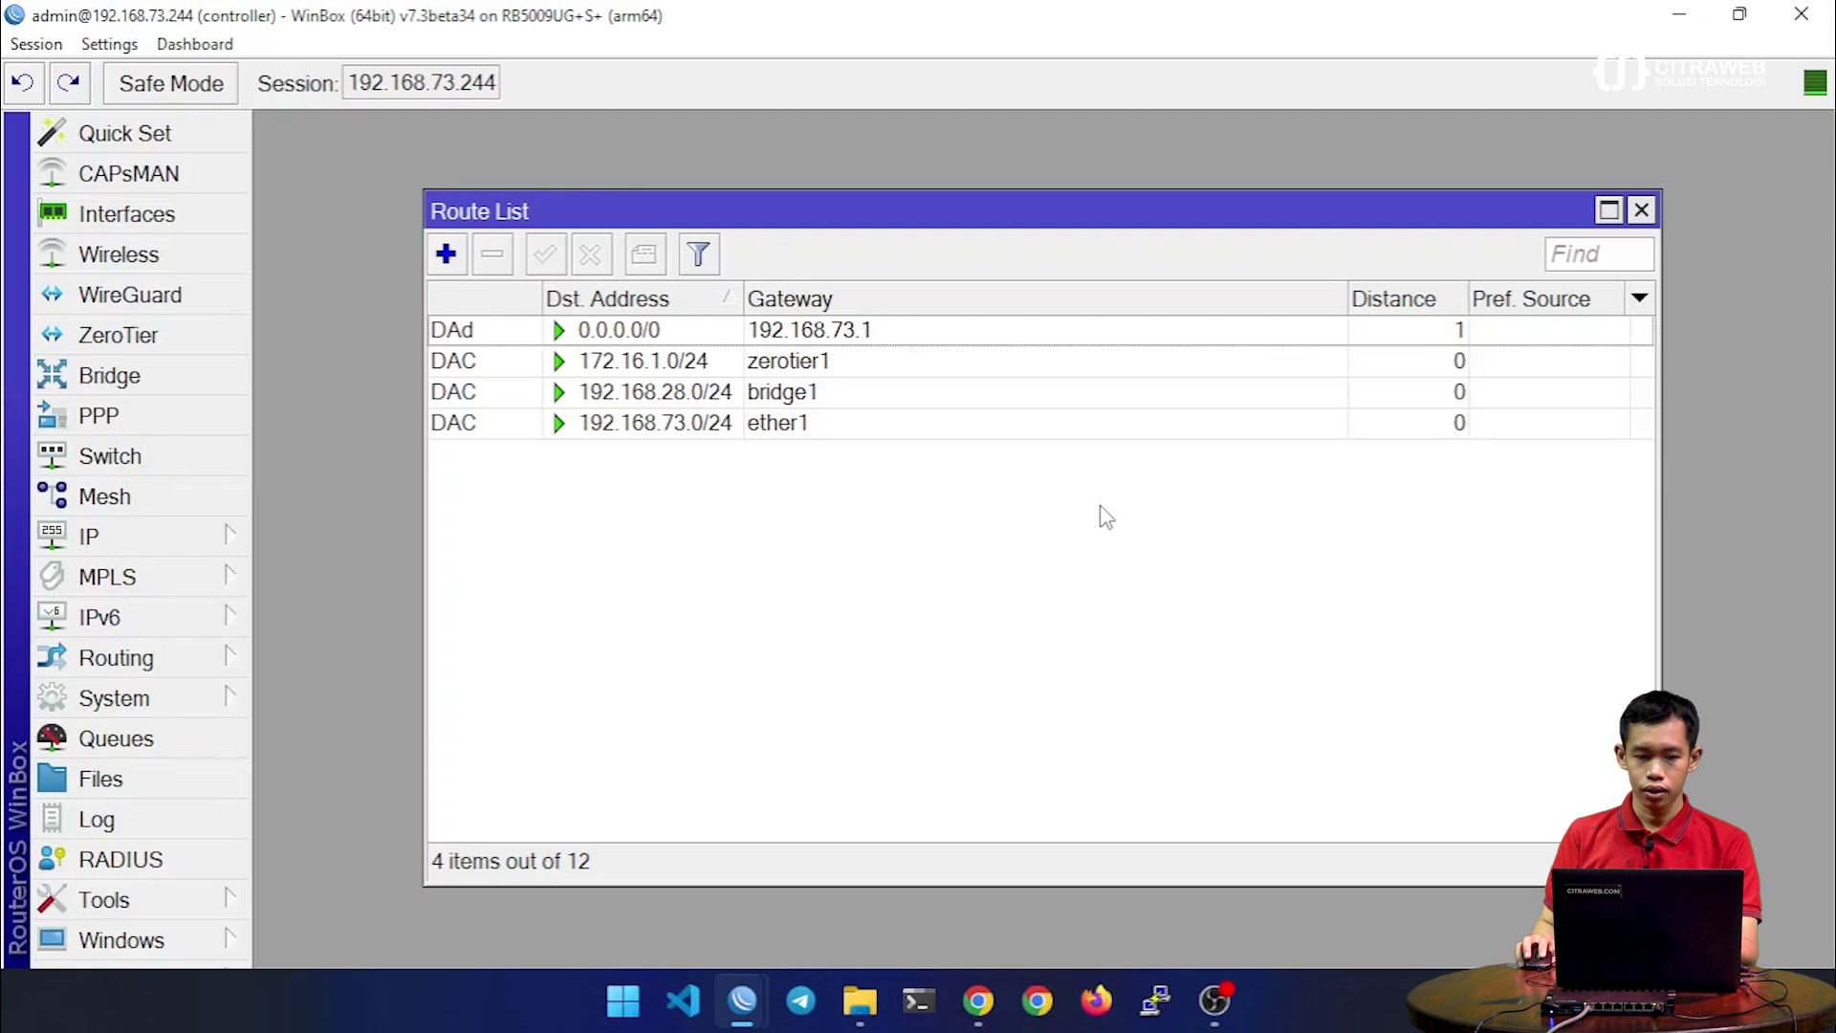
Close the controller's route list and open a new terminal, moving it higher in the workspace
key(Escape)
click(137, 937)
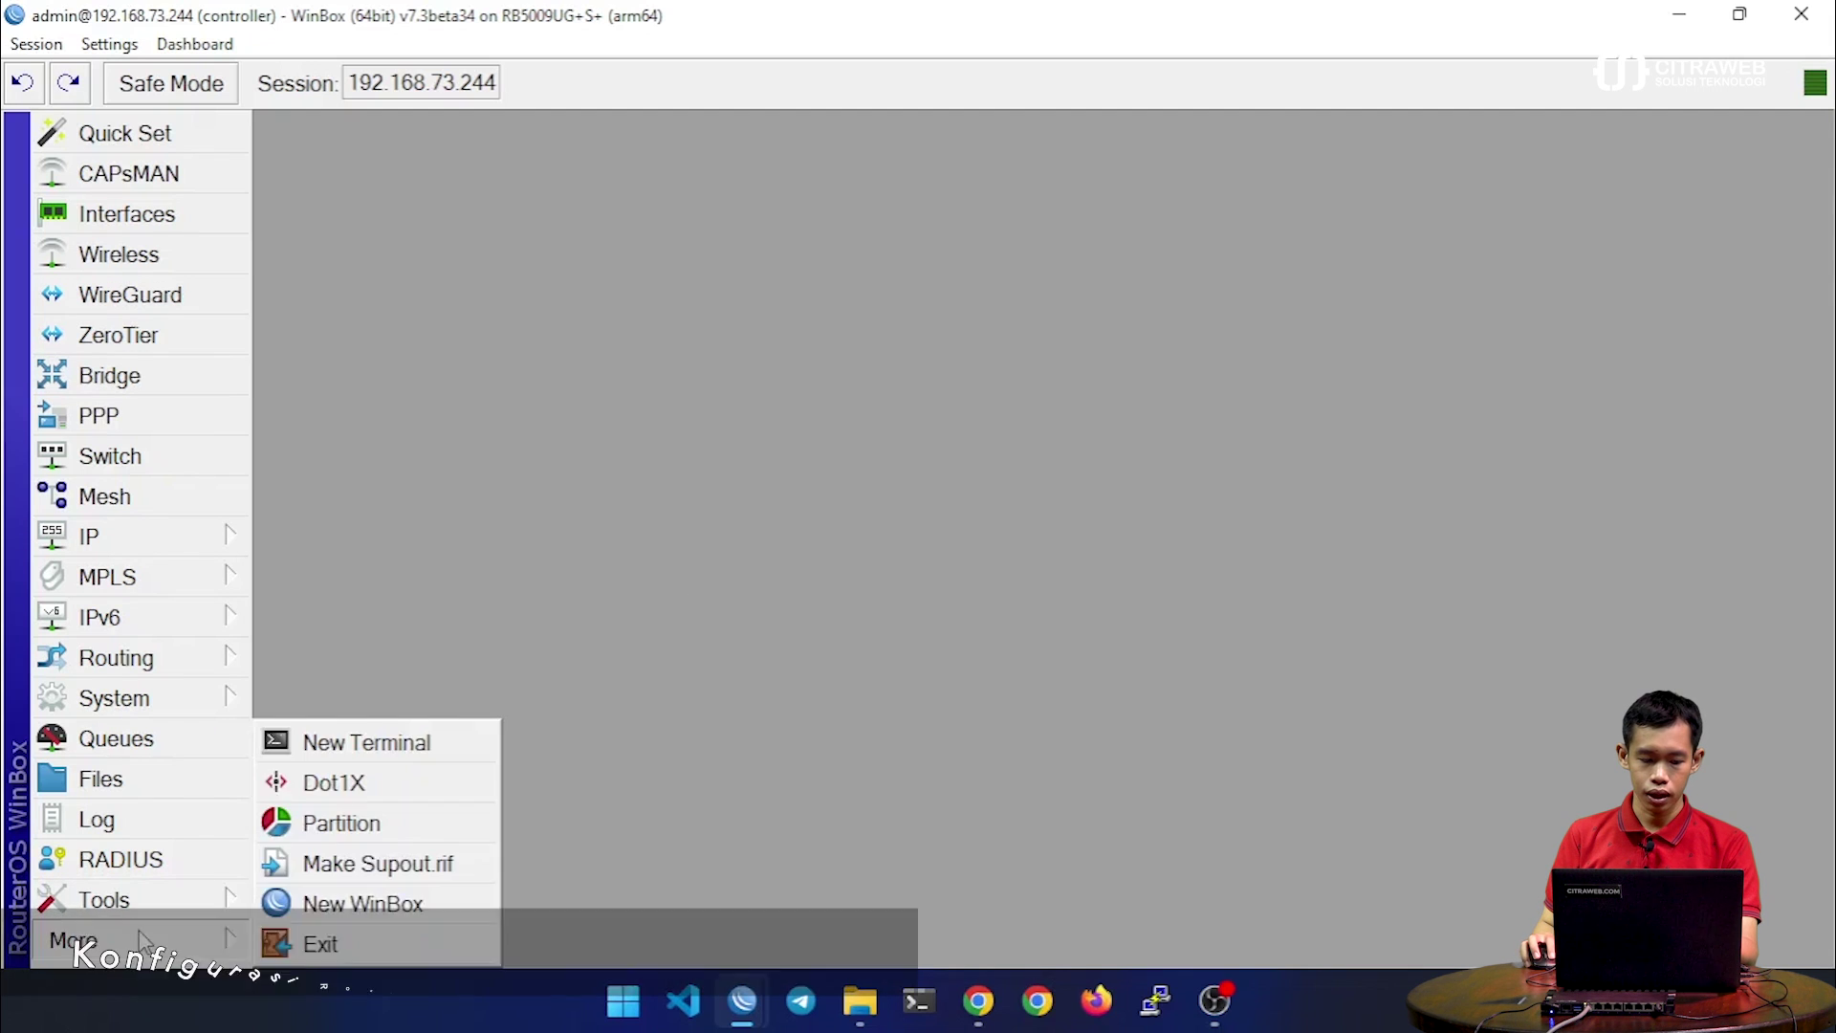
click(388, 748)
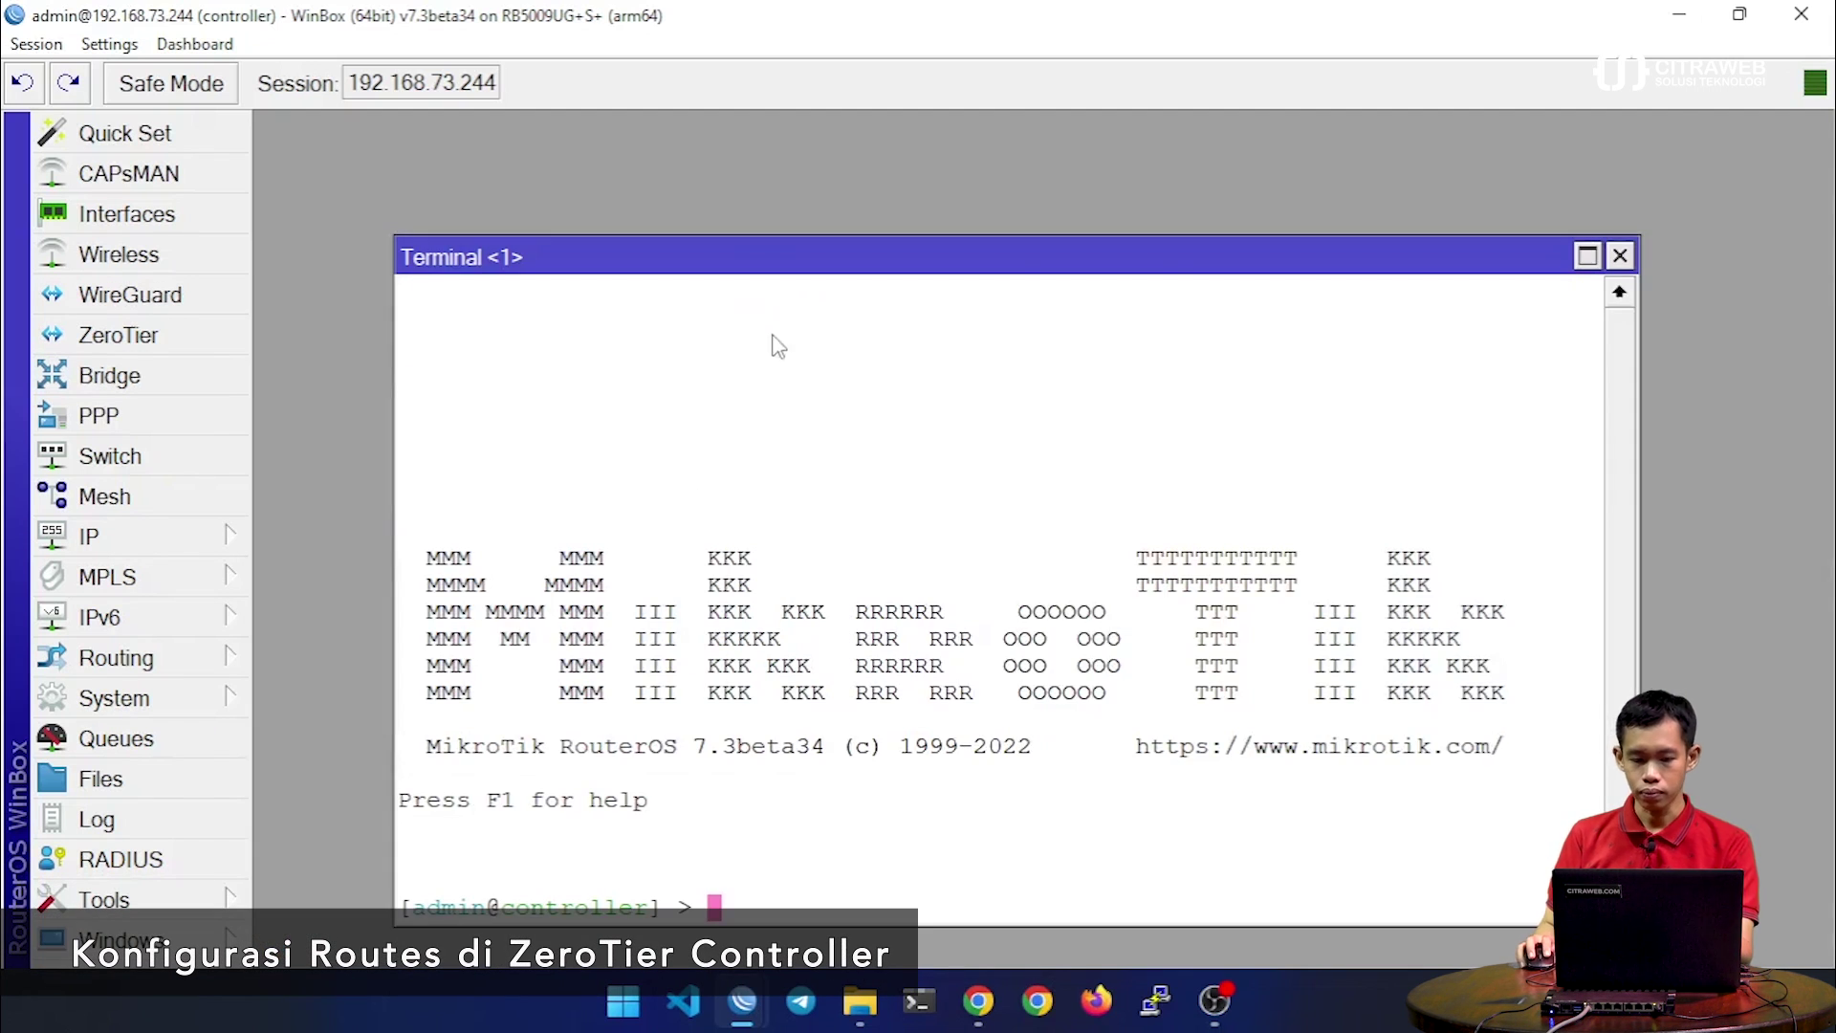
drag(801, 273, 784, 173)
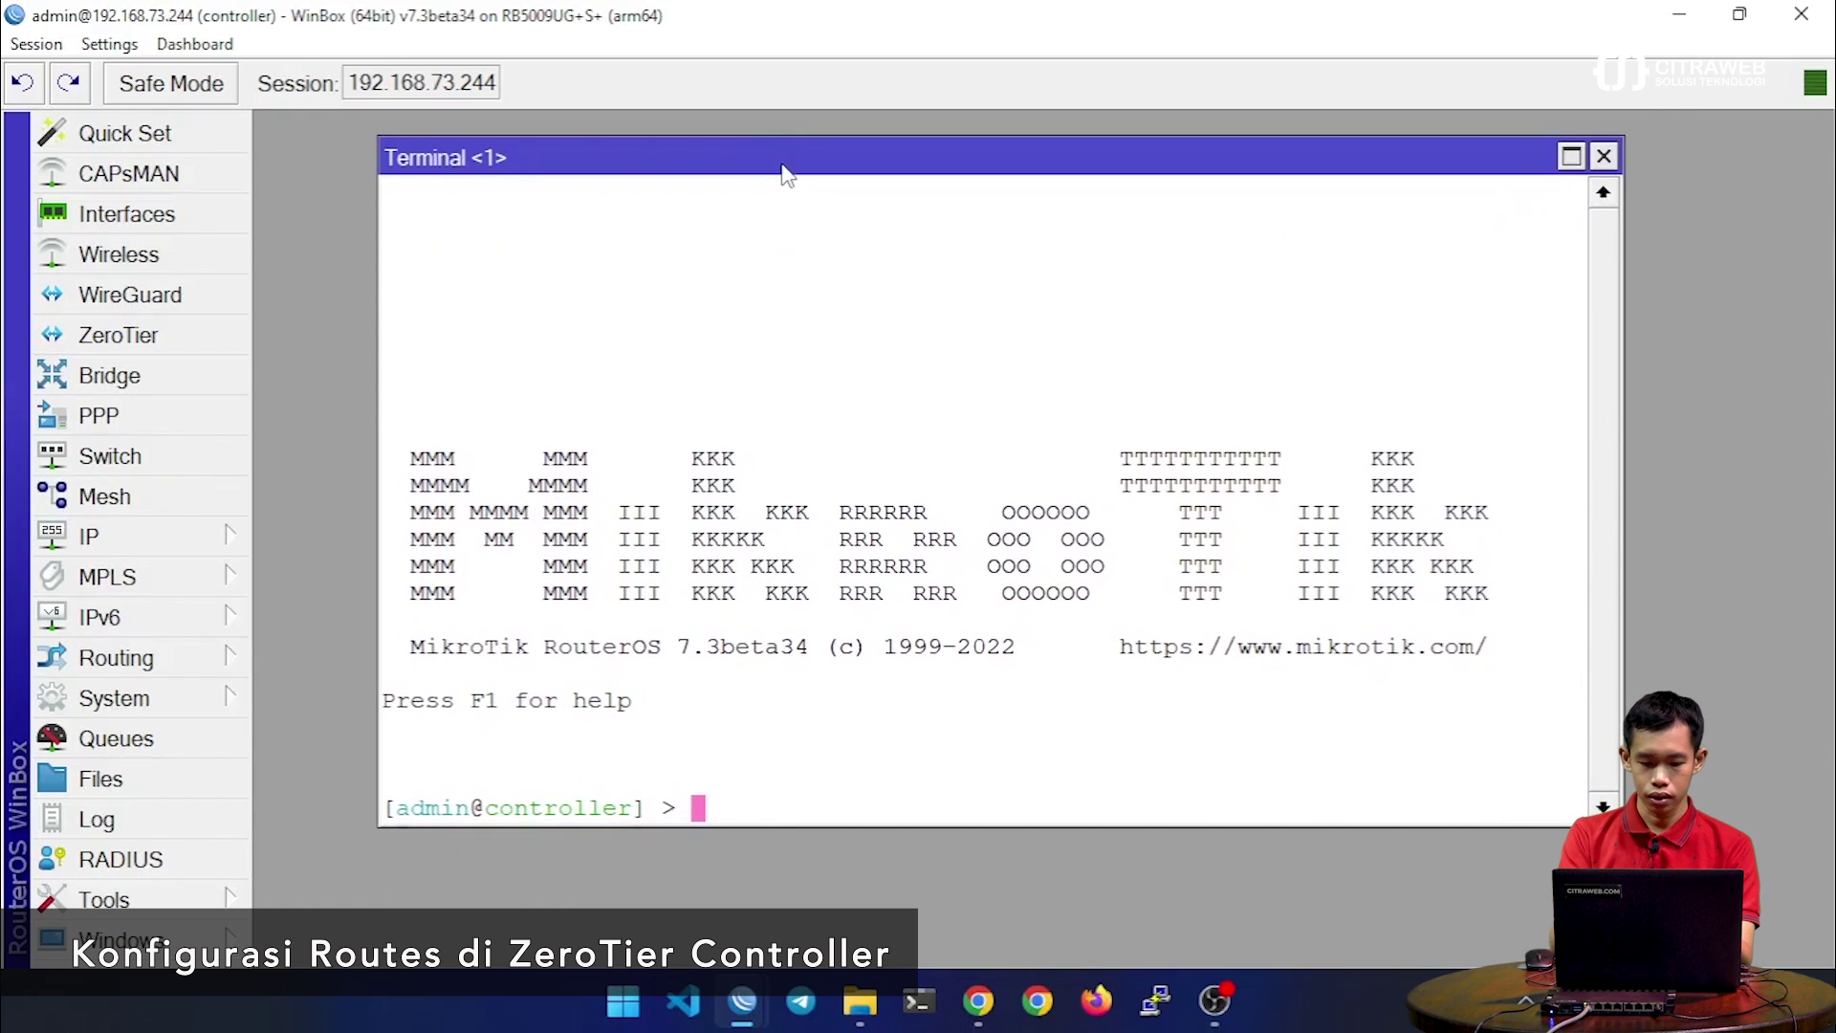
In the terminal, enter zerotier/ and controller/, run pr de and highlight the routes setting of the controller entry
text(zerotier/)
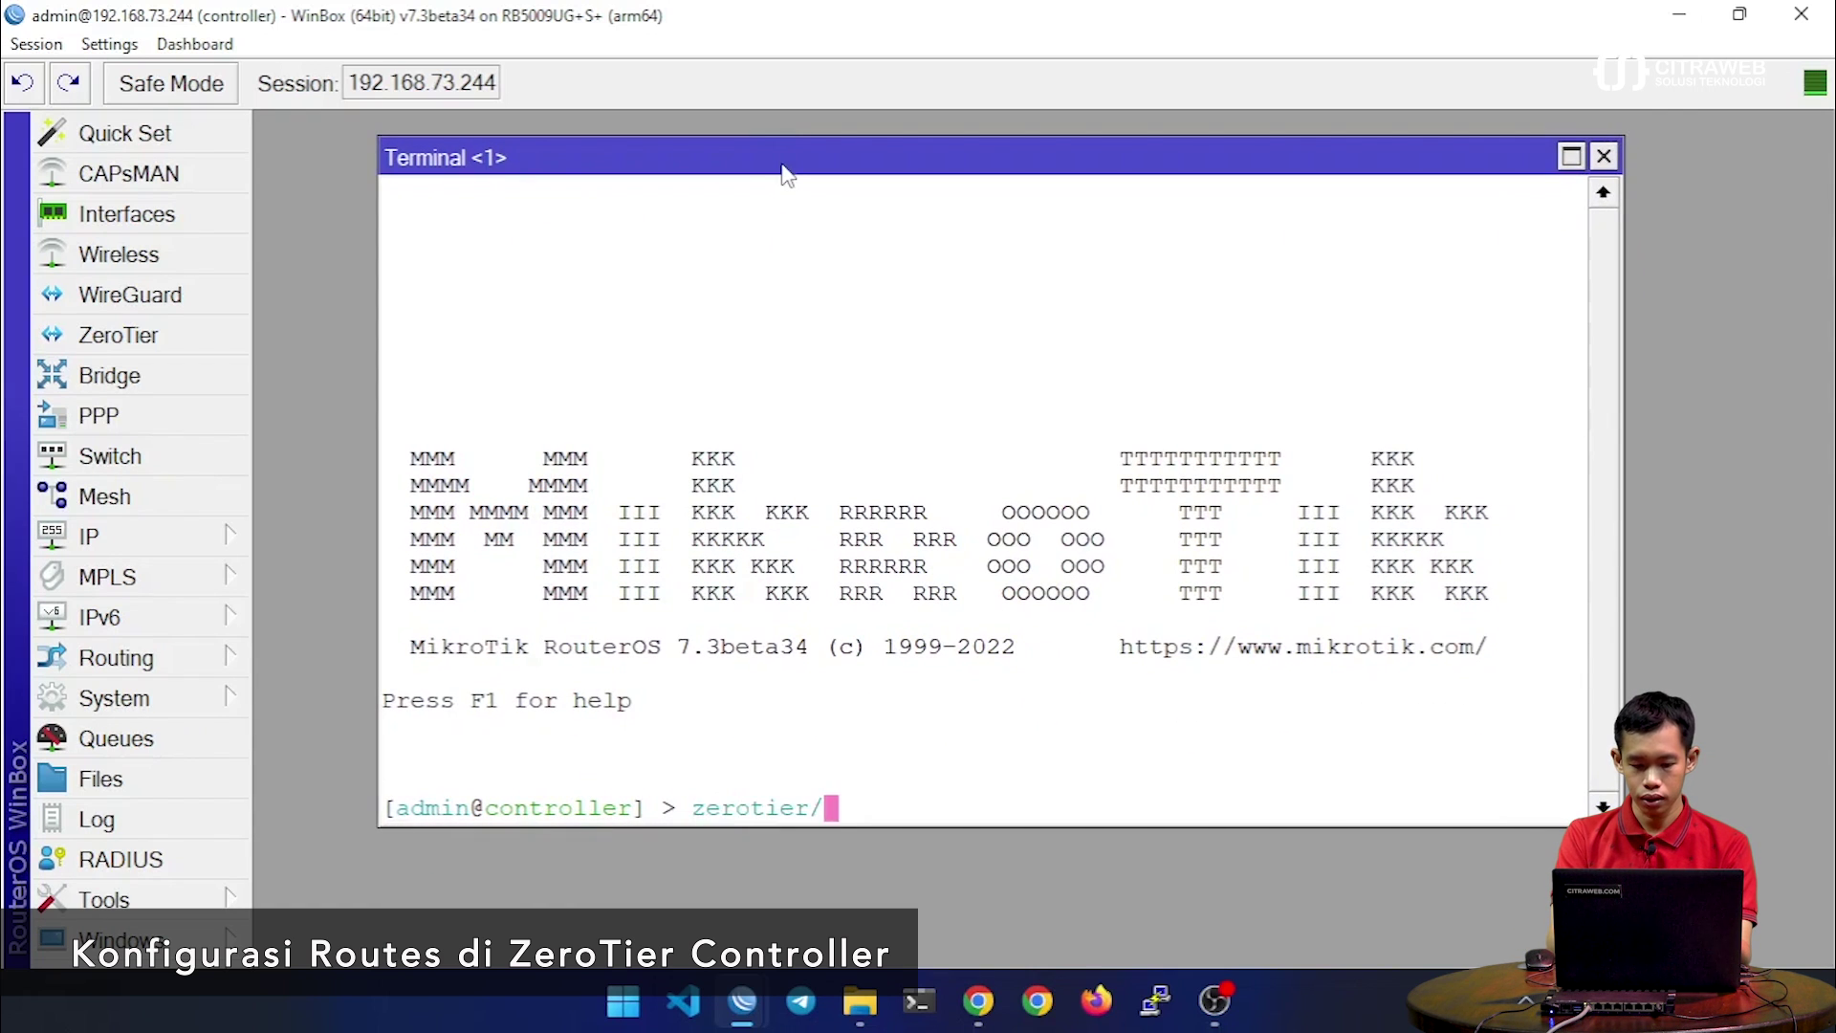
key(Return)
text(controller/)
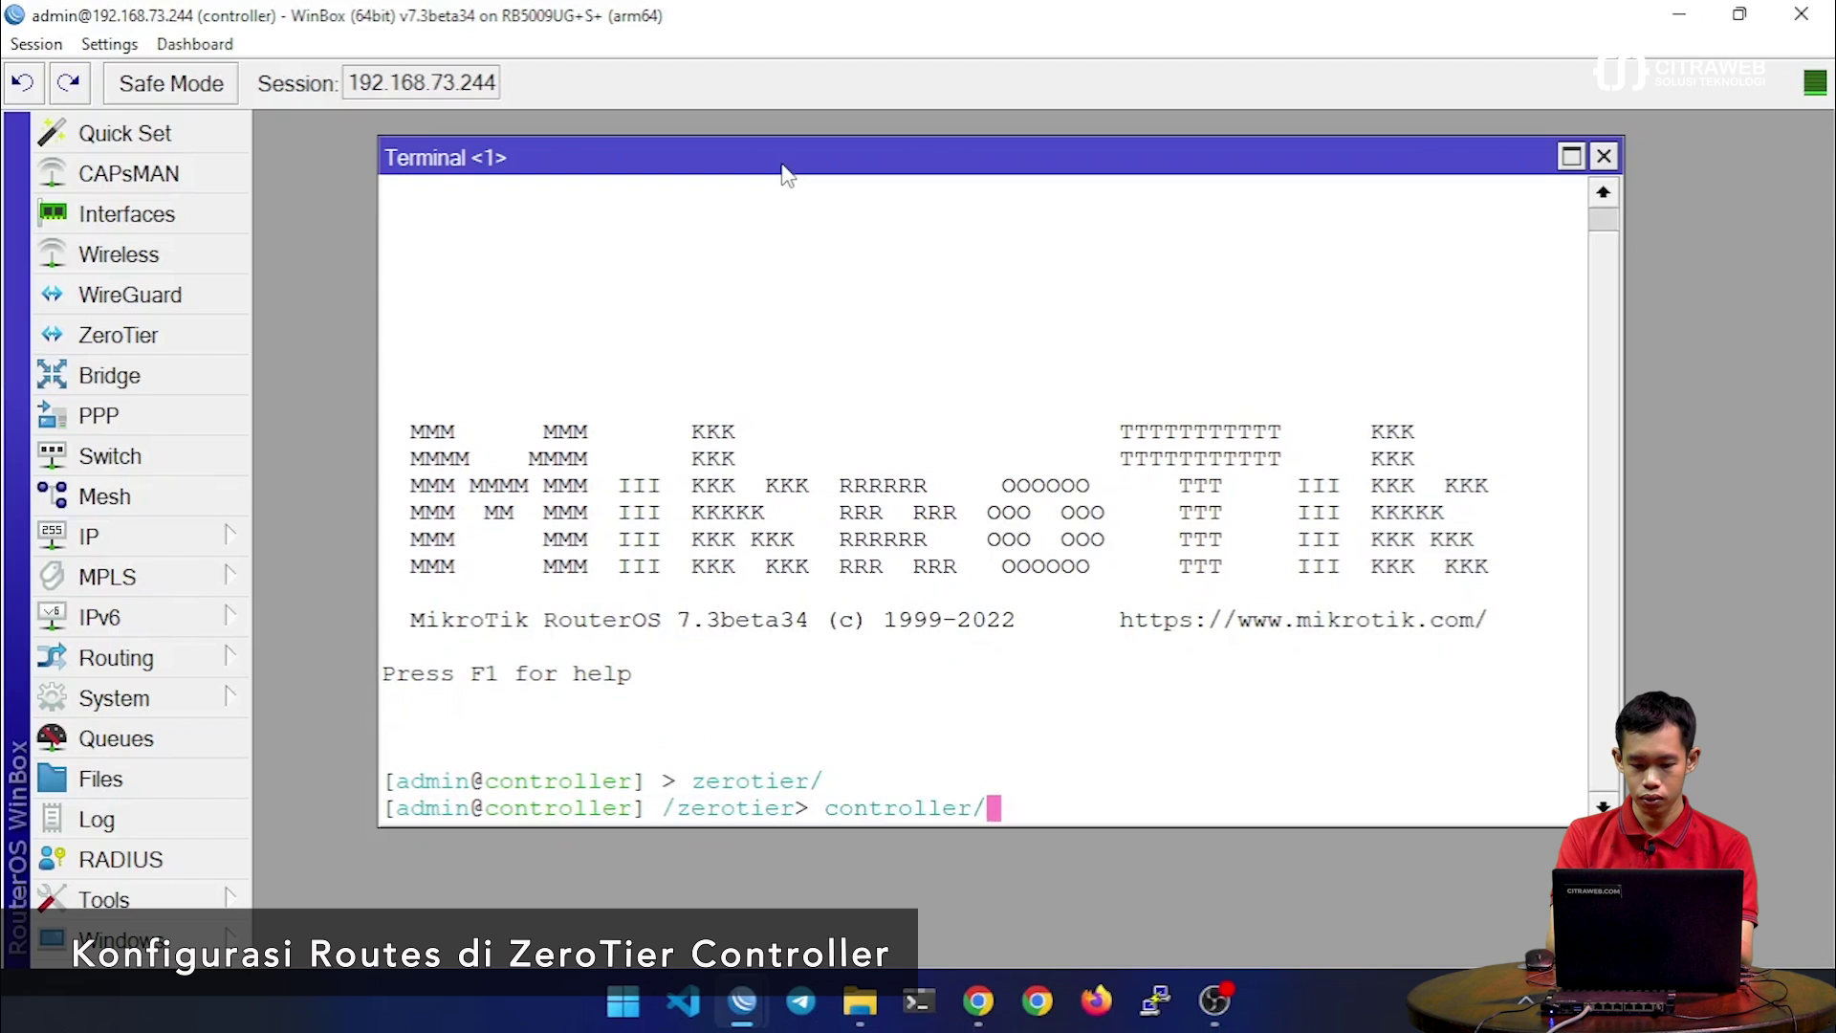
key(Return)
text(pr de)
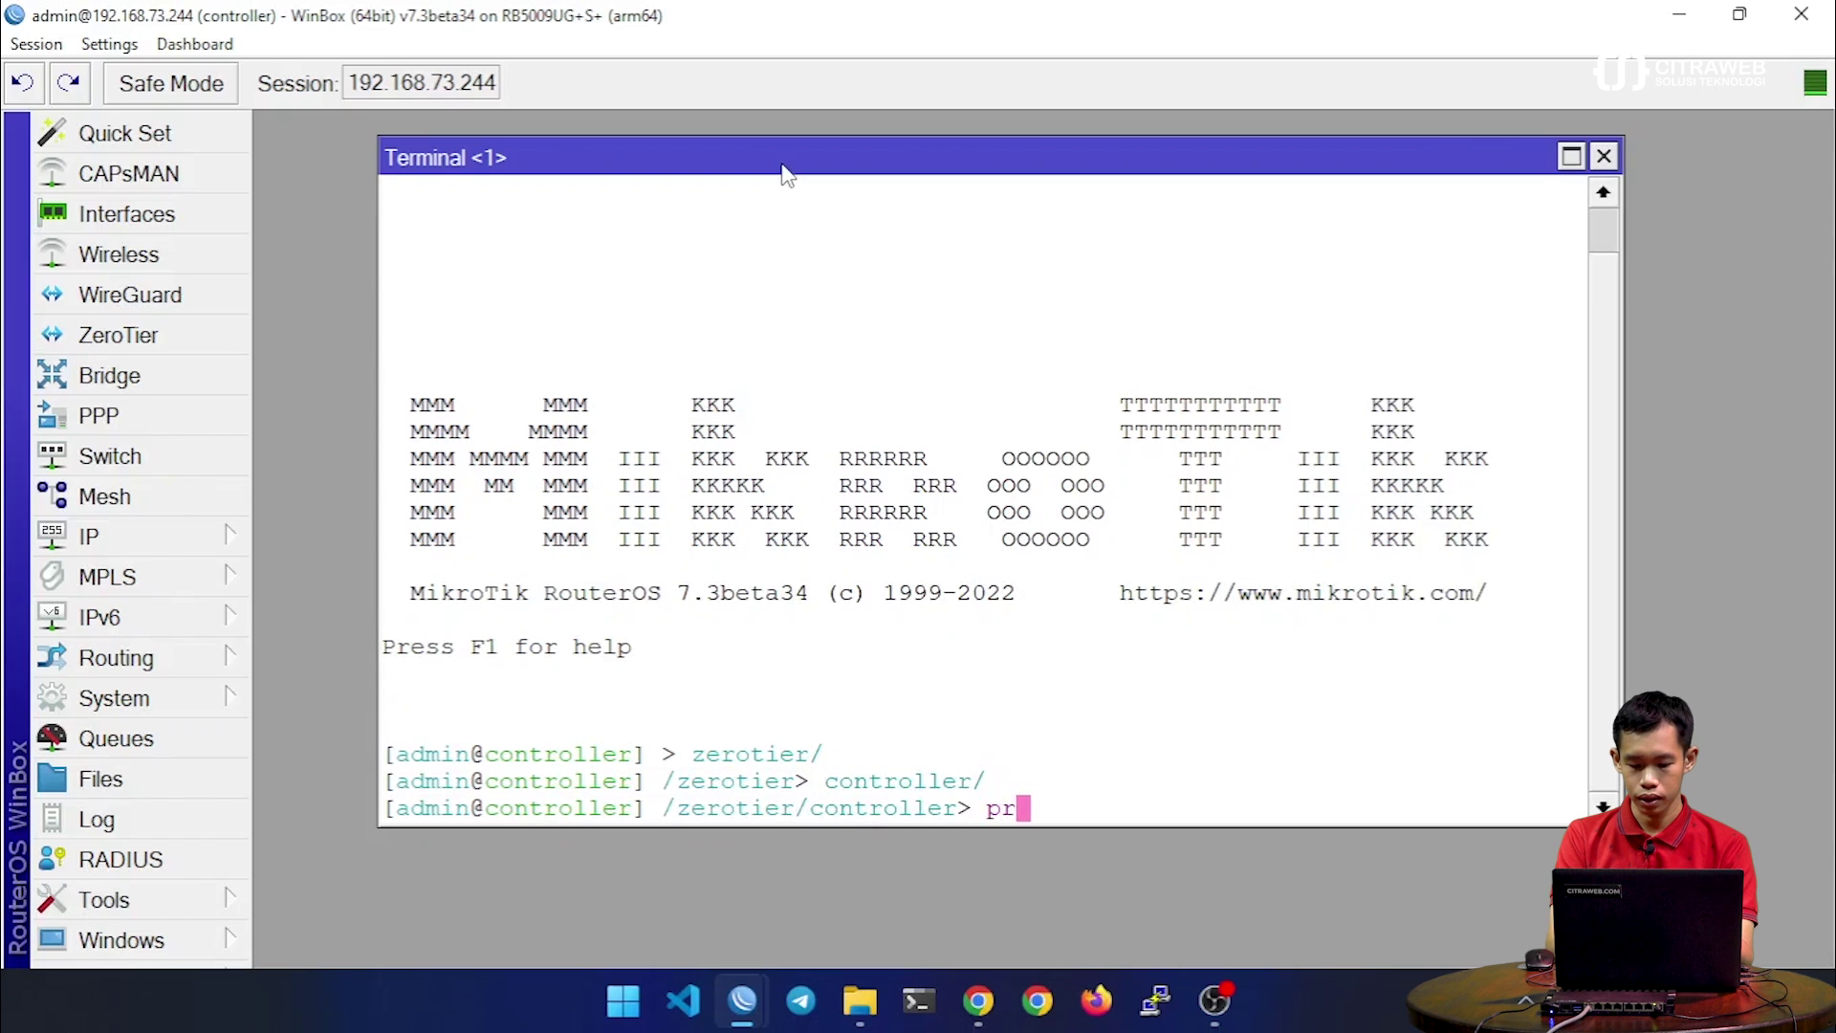
key(Return)
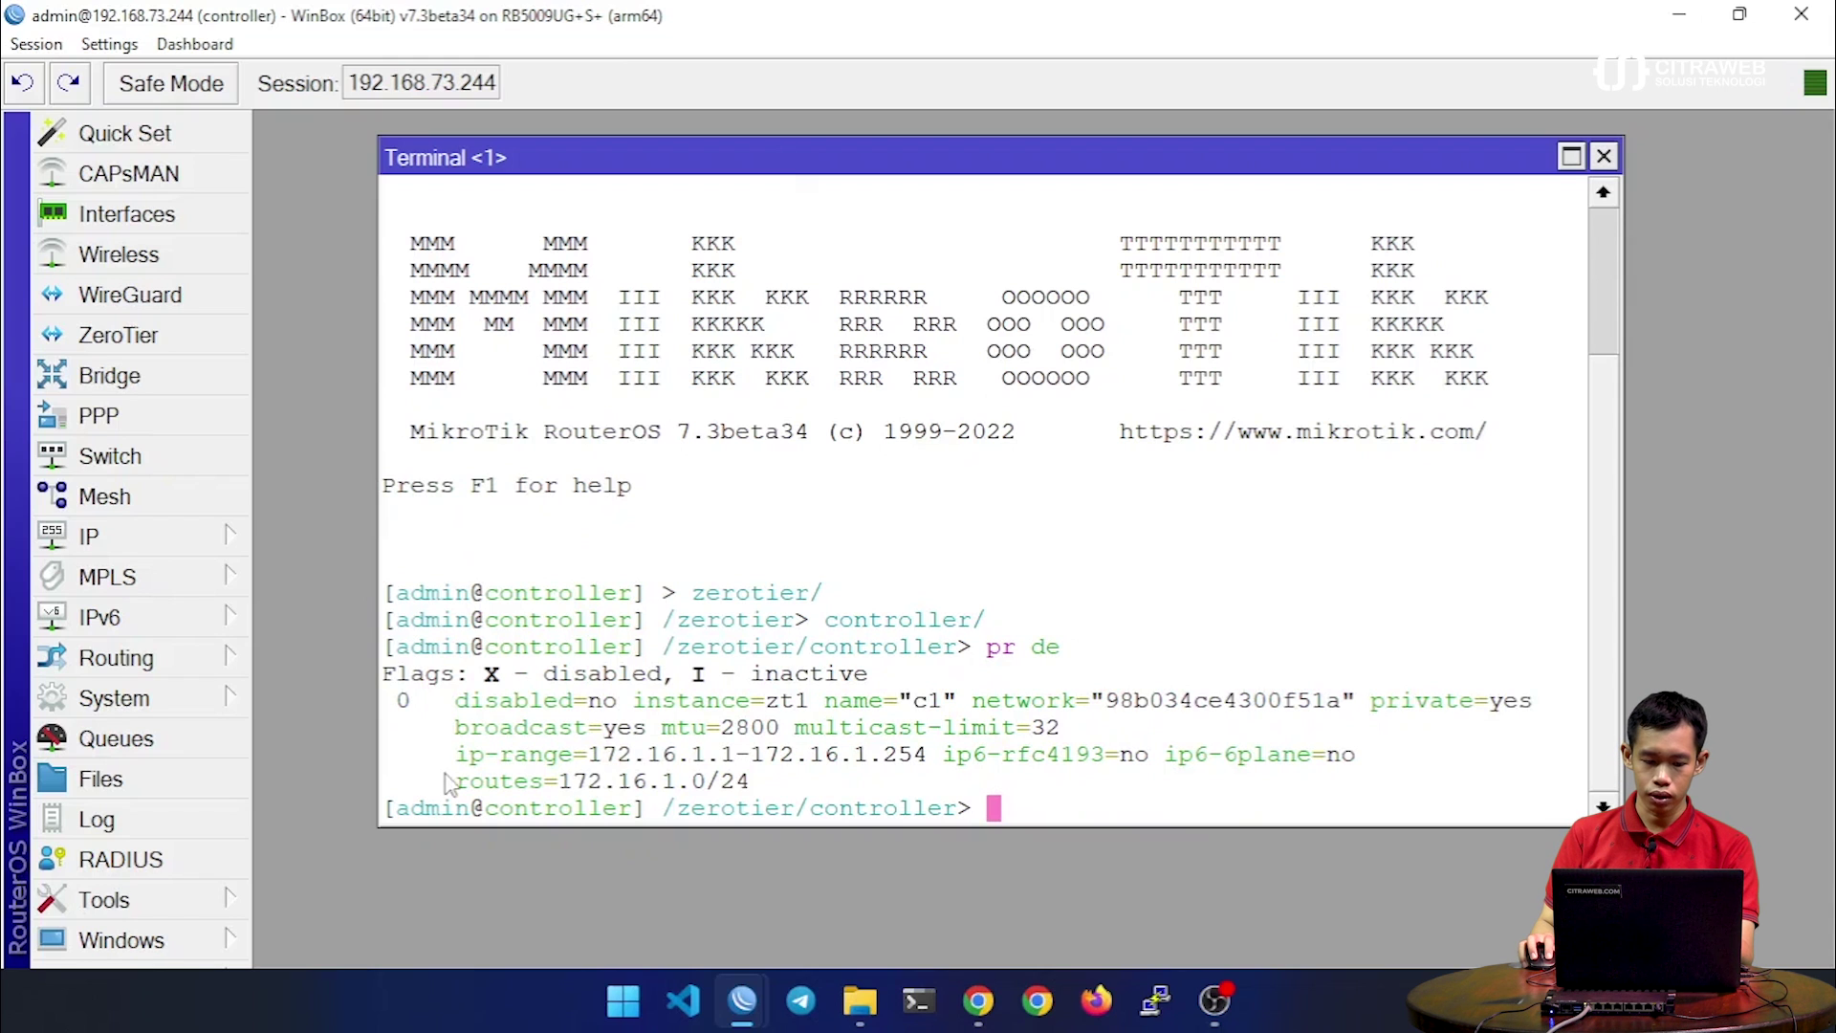
drag(459, 789, 616, 782)
Check the zerotier1 route for 172.16.1.0/24 in the controller's IP route list and close the list
click(111, 530)
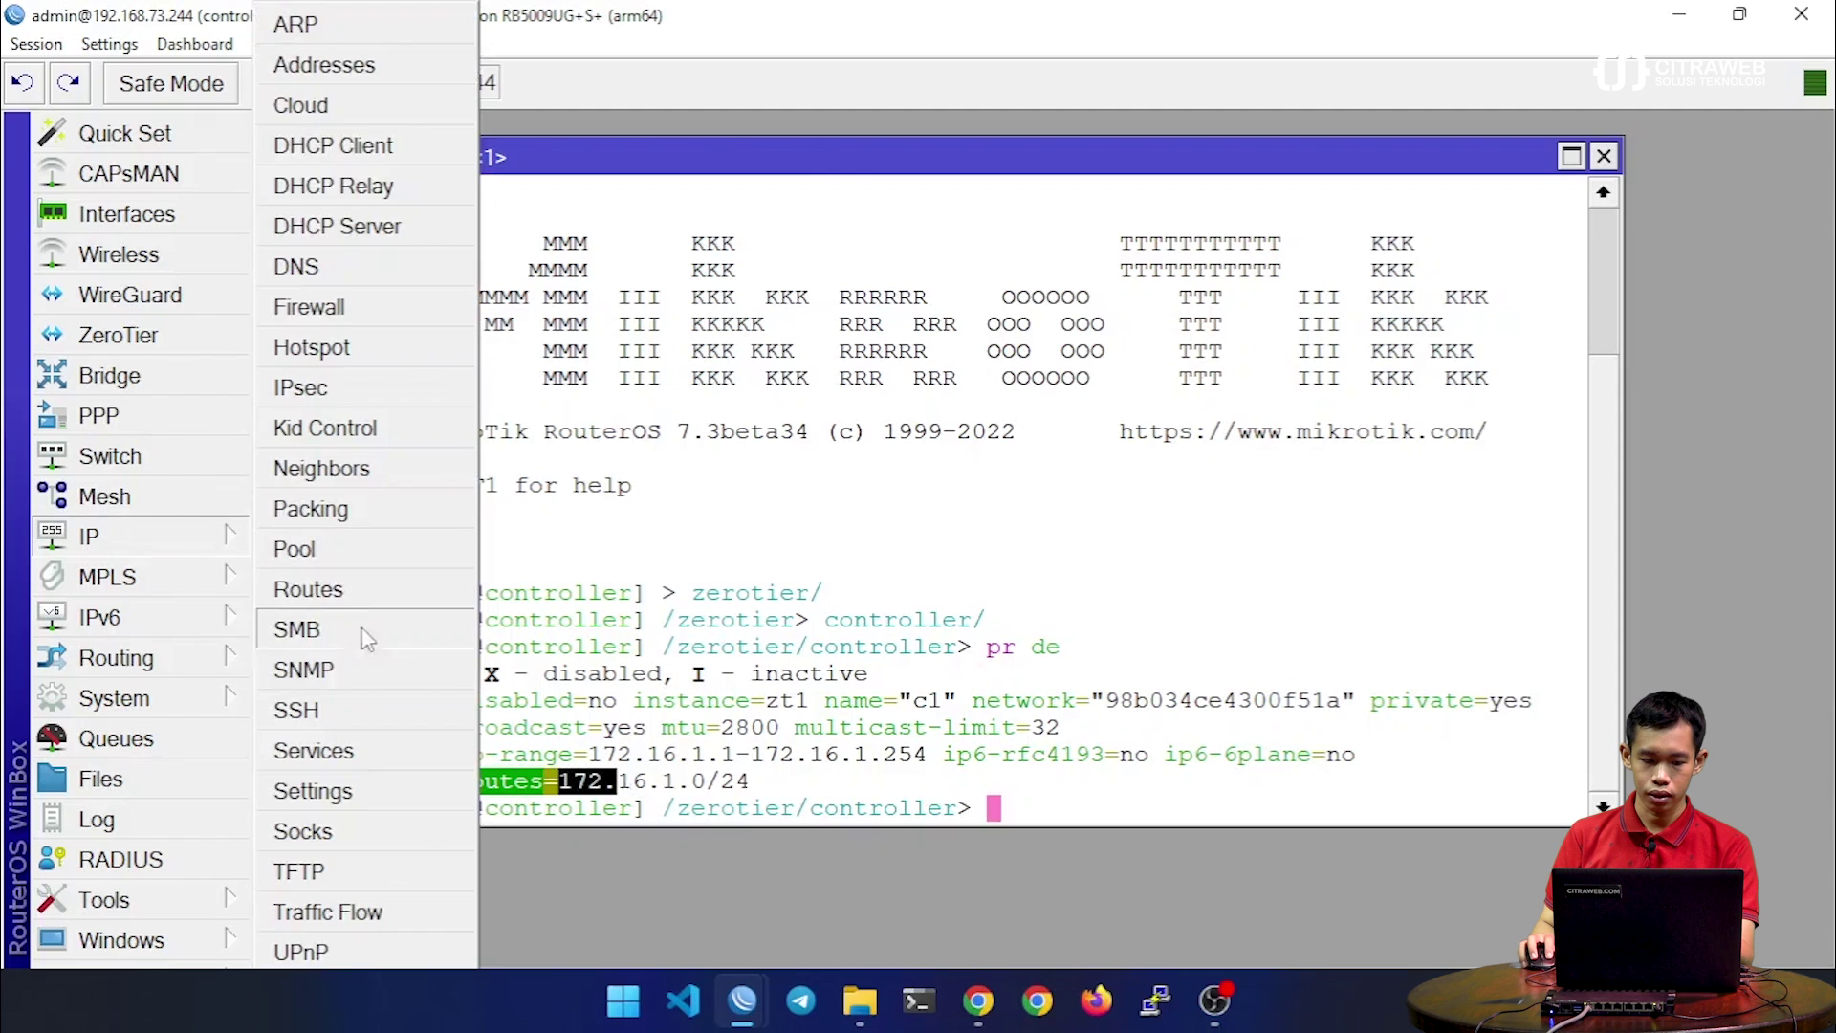
click(361, 597)
click(707, 358)
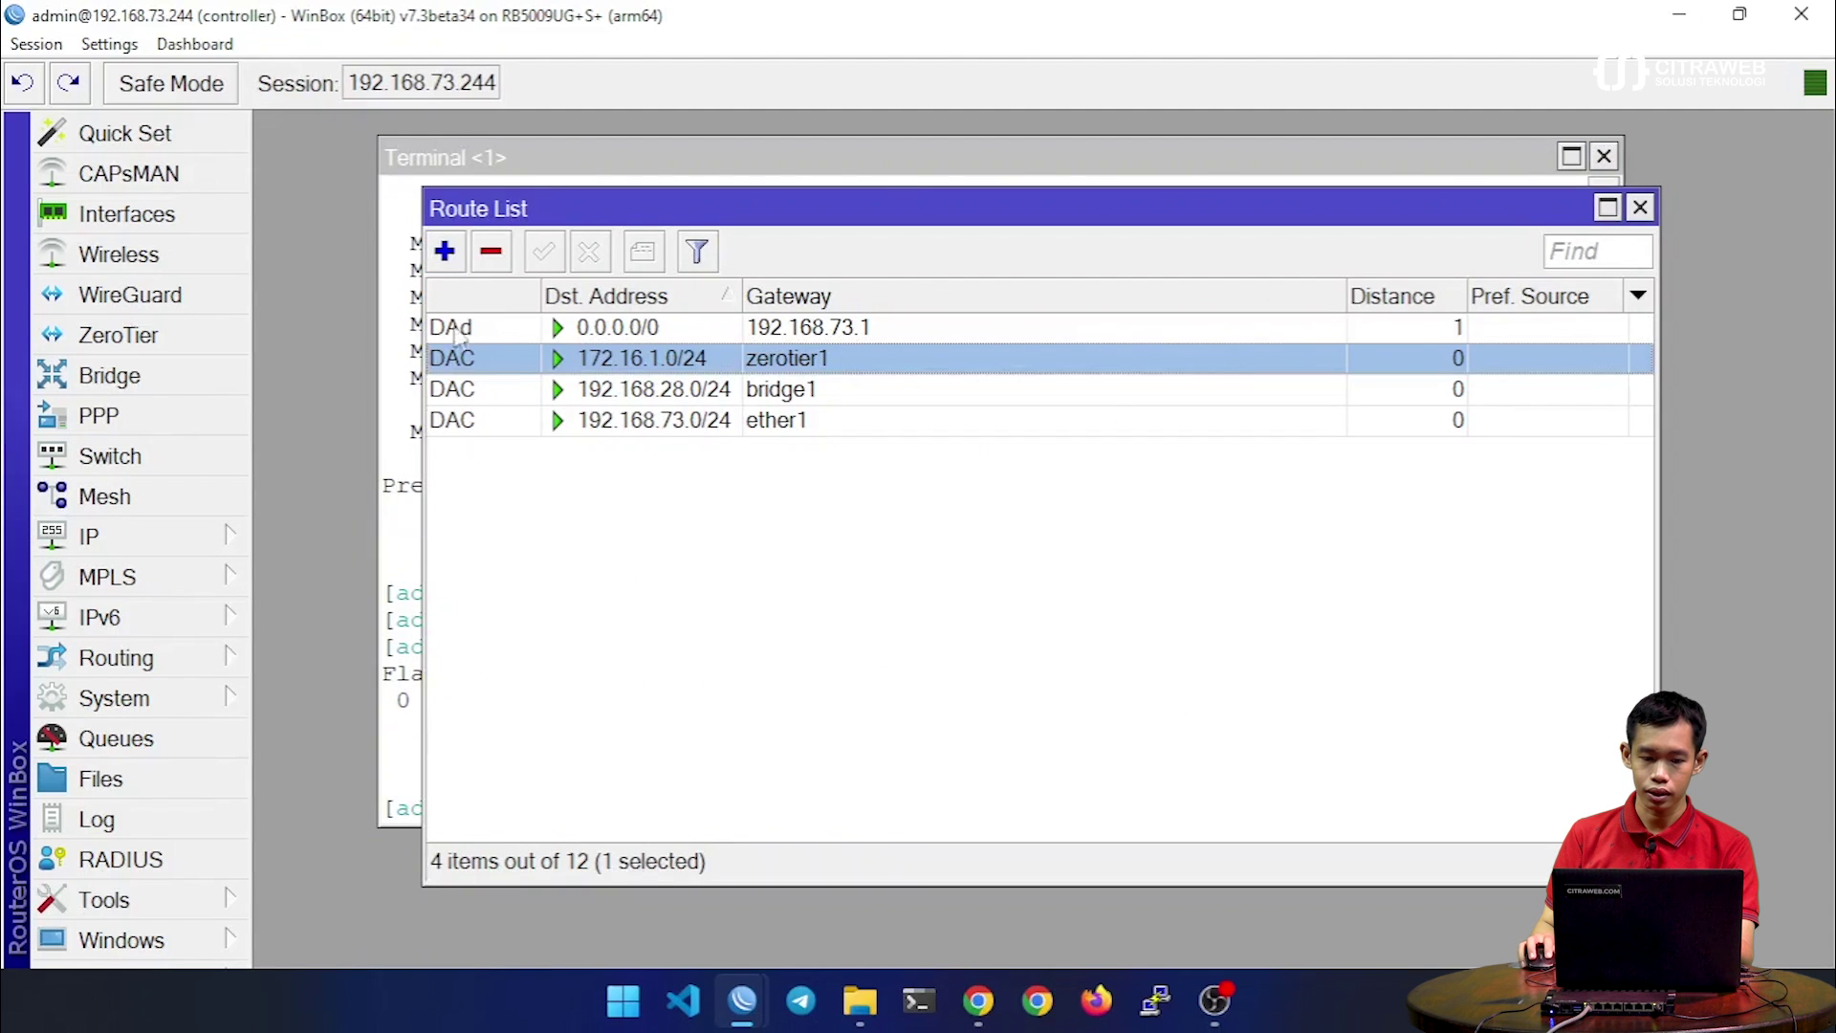
click(1641, 210)
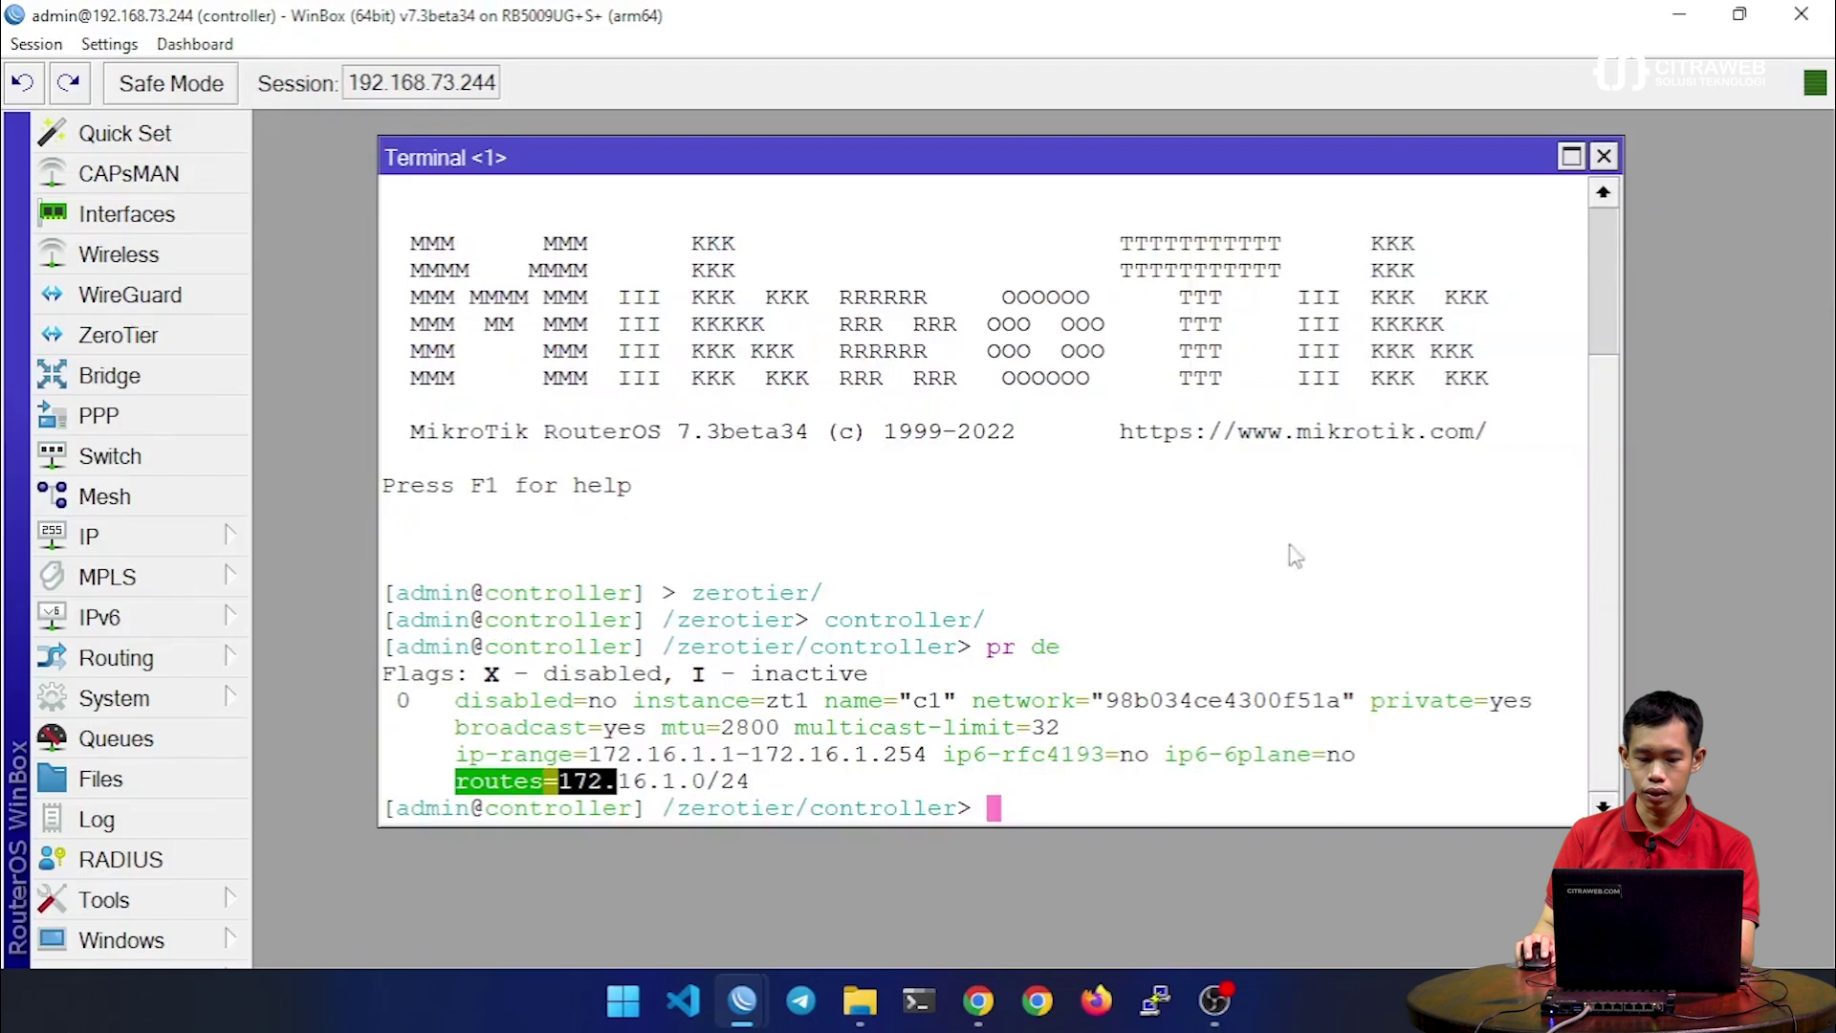
click(1224, 650)
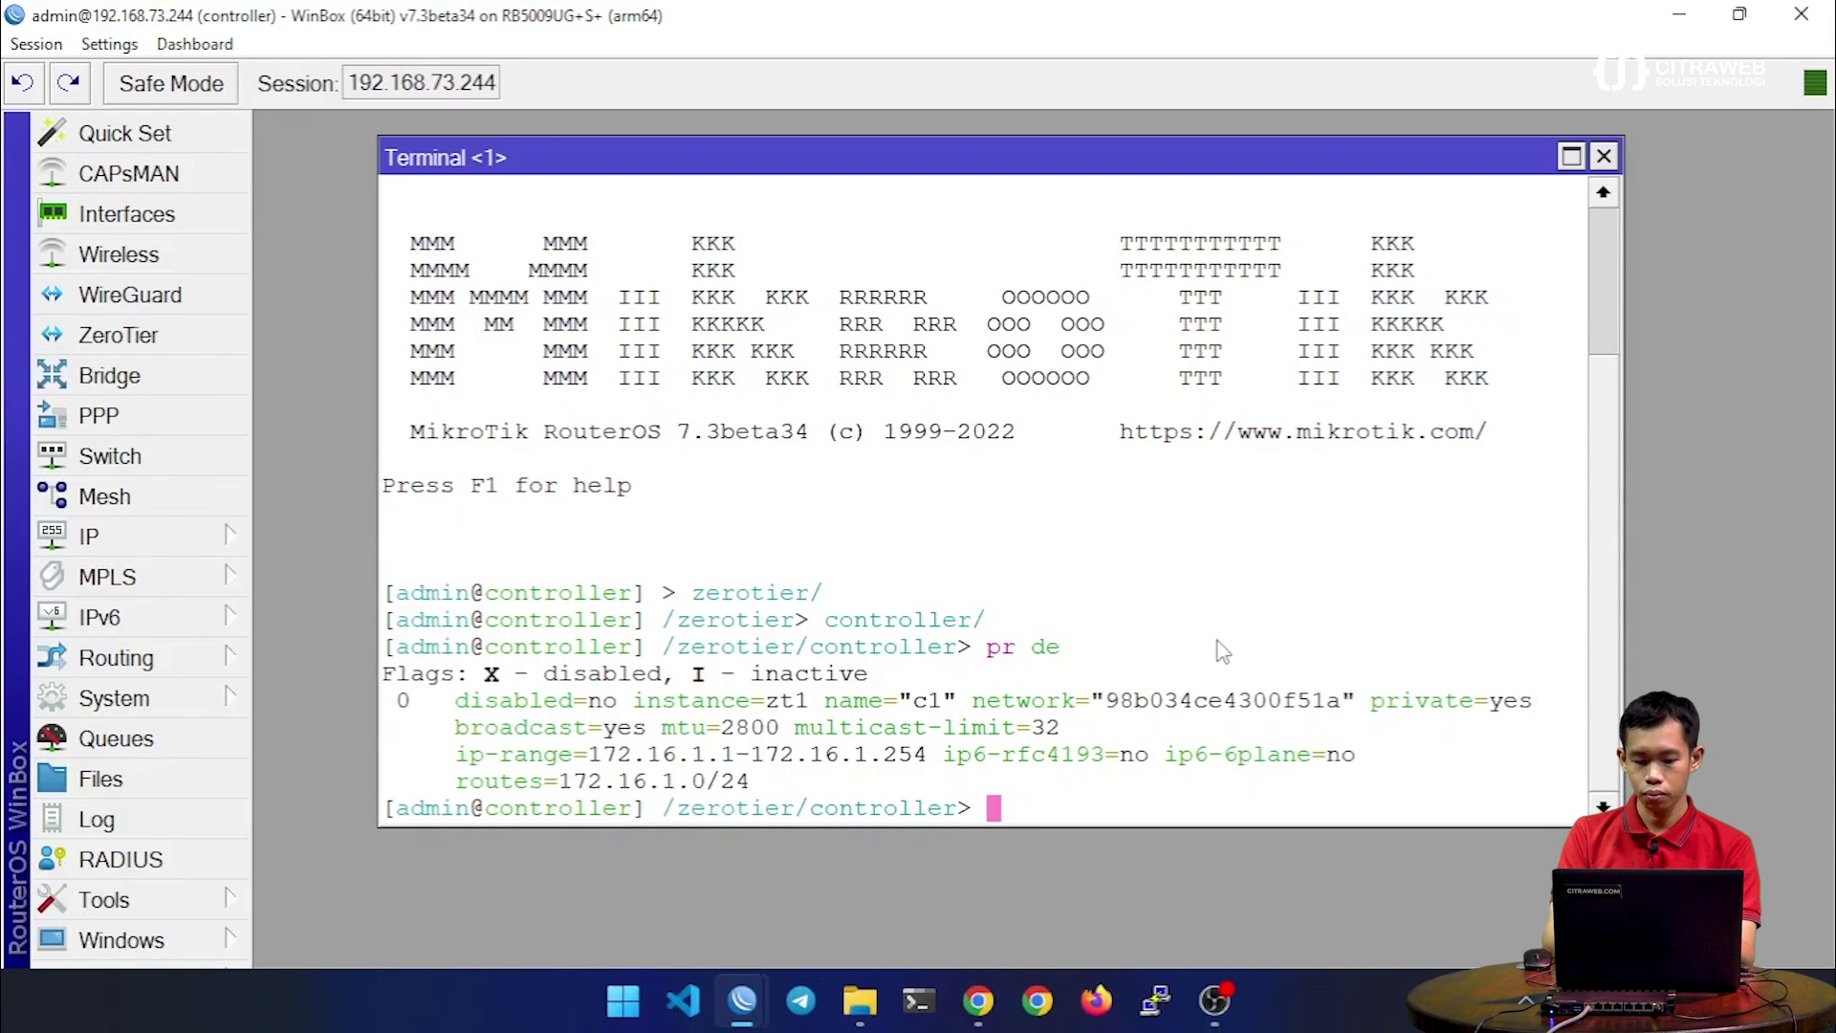
text(set 0)
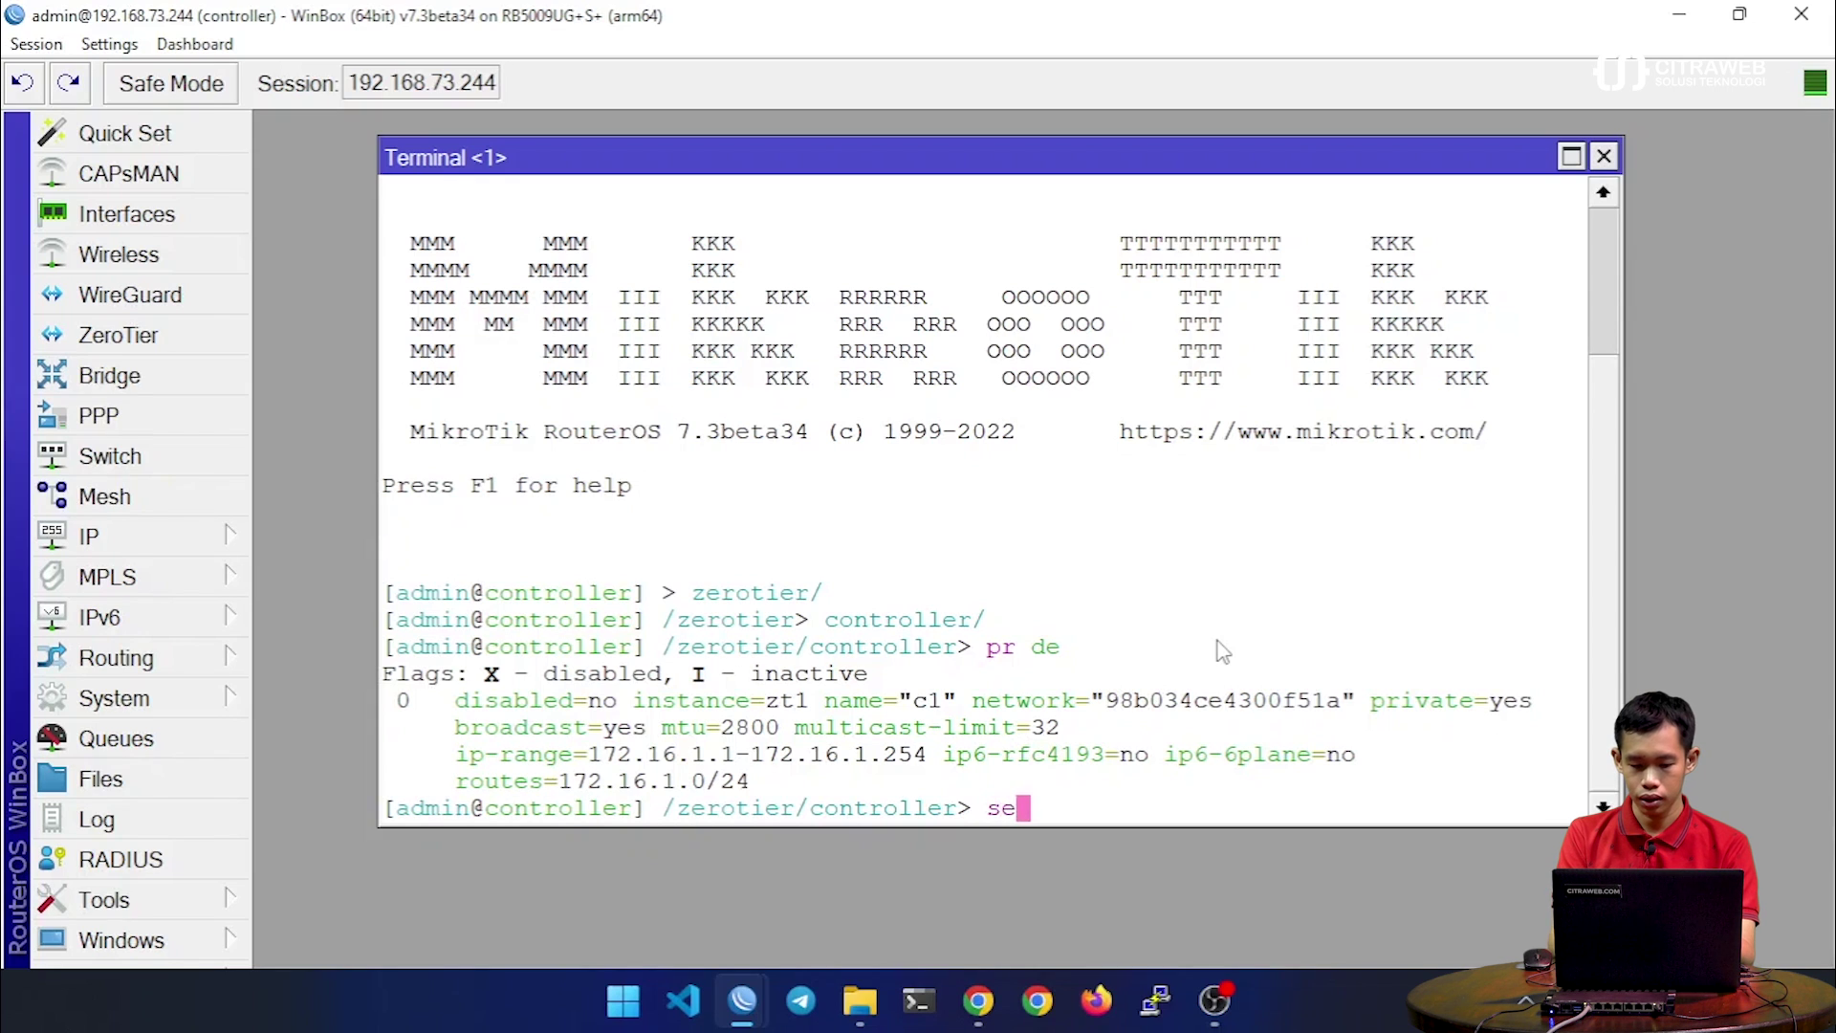
text( routes=)
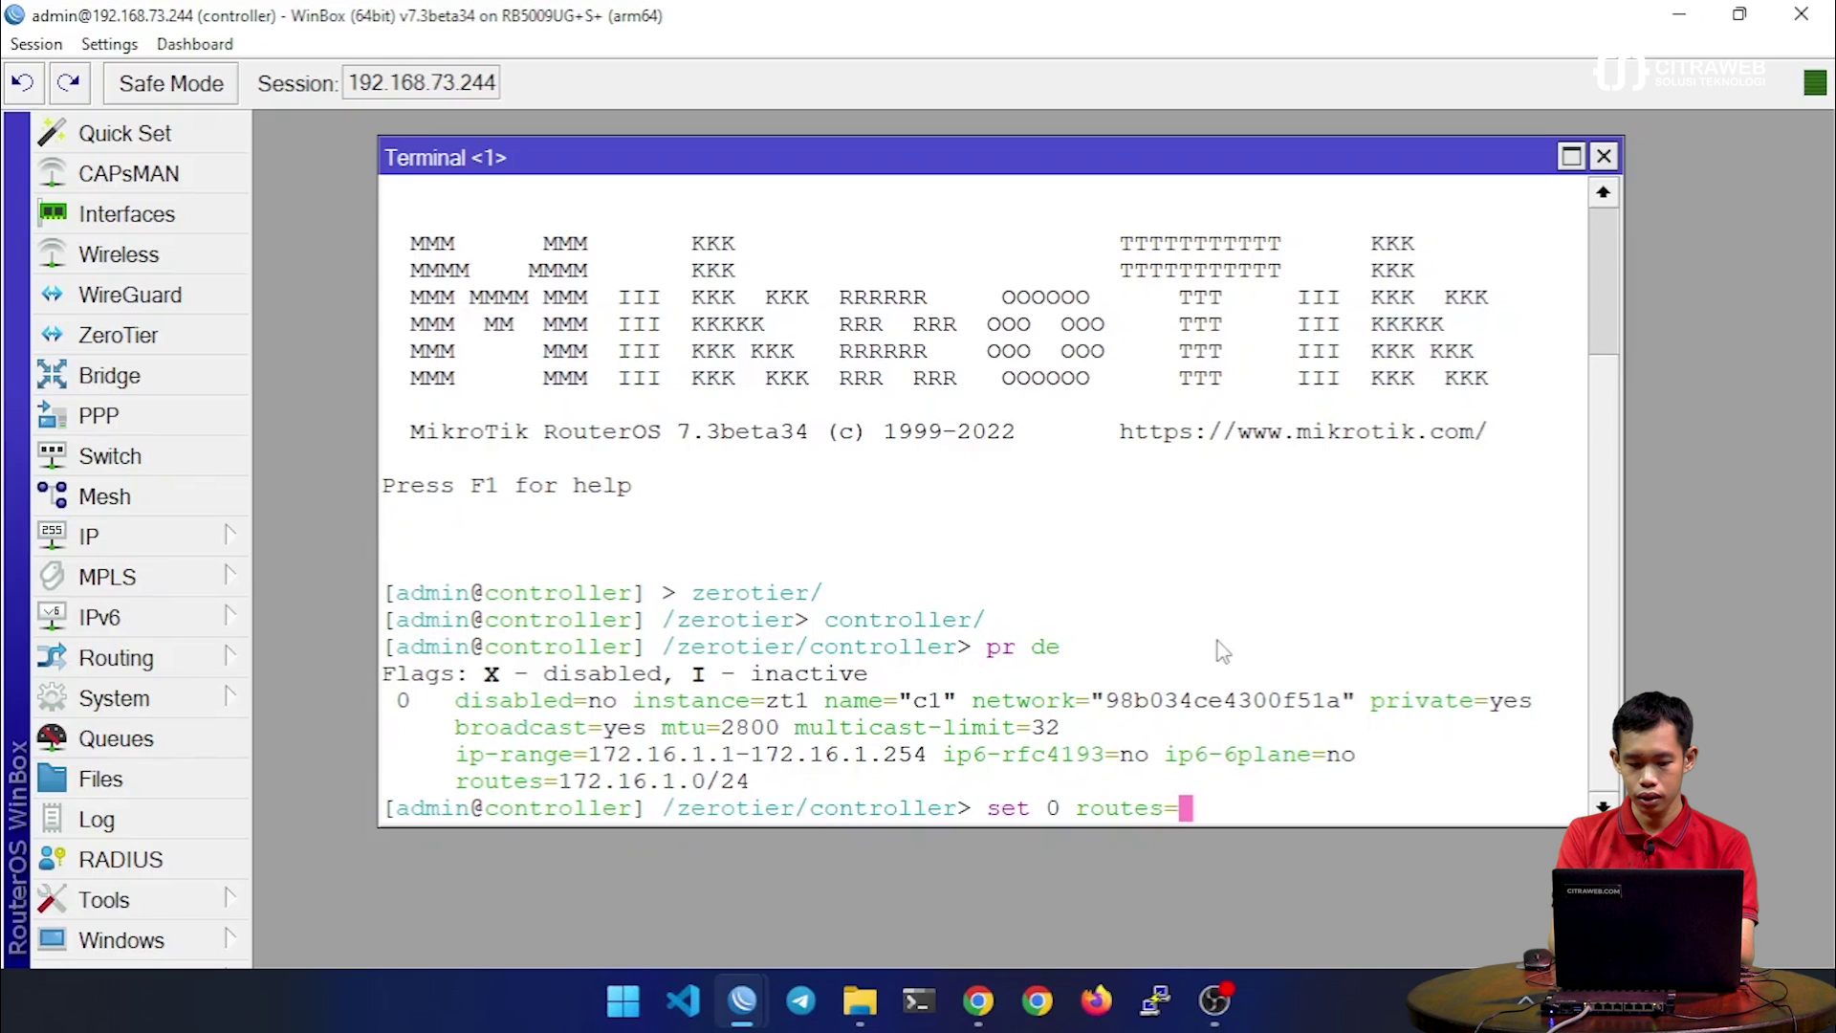
text(172)
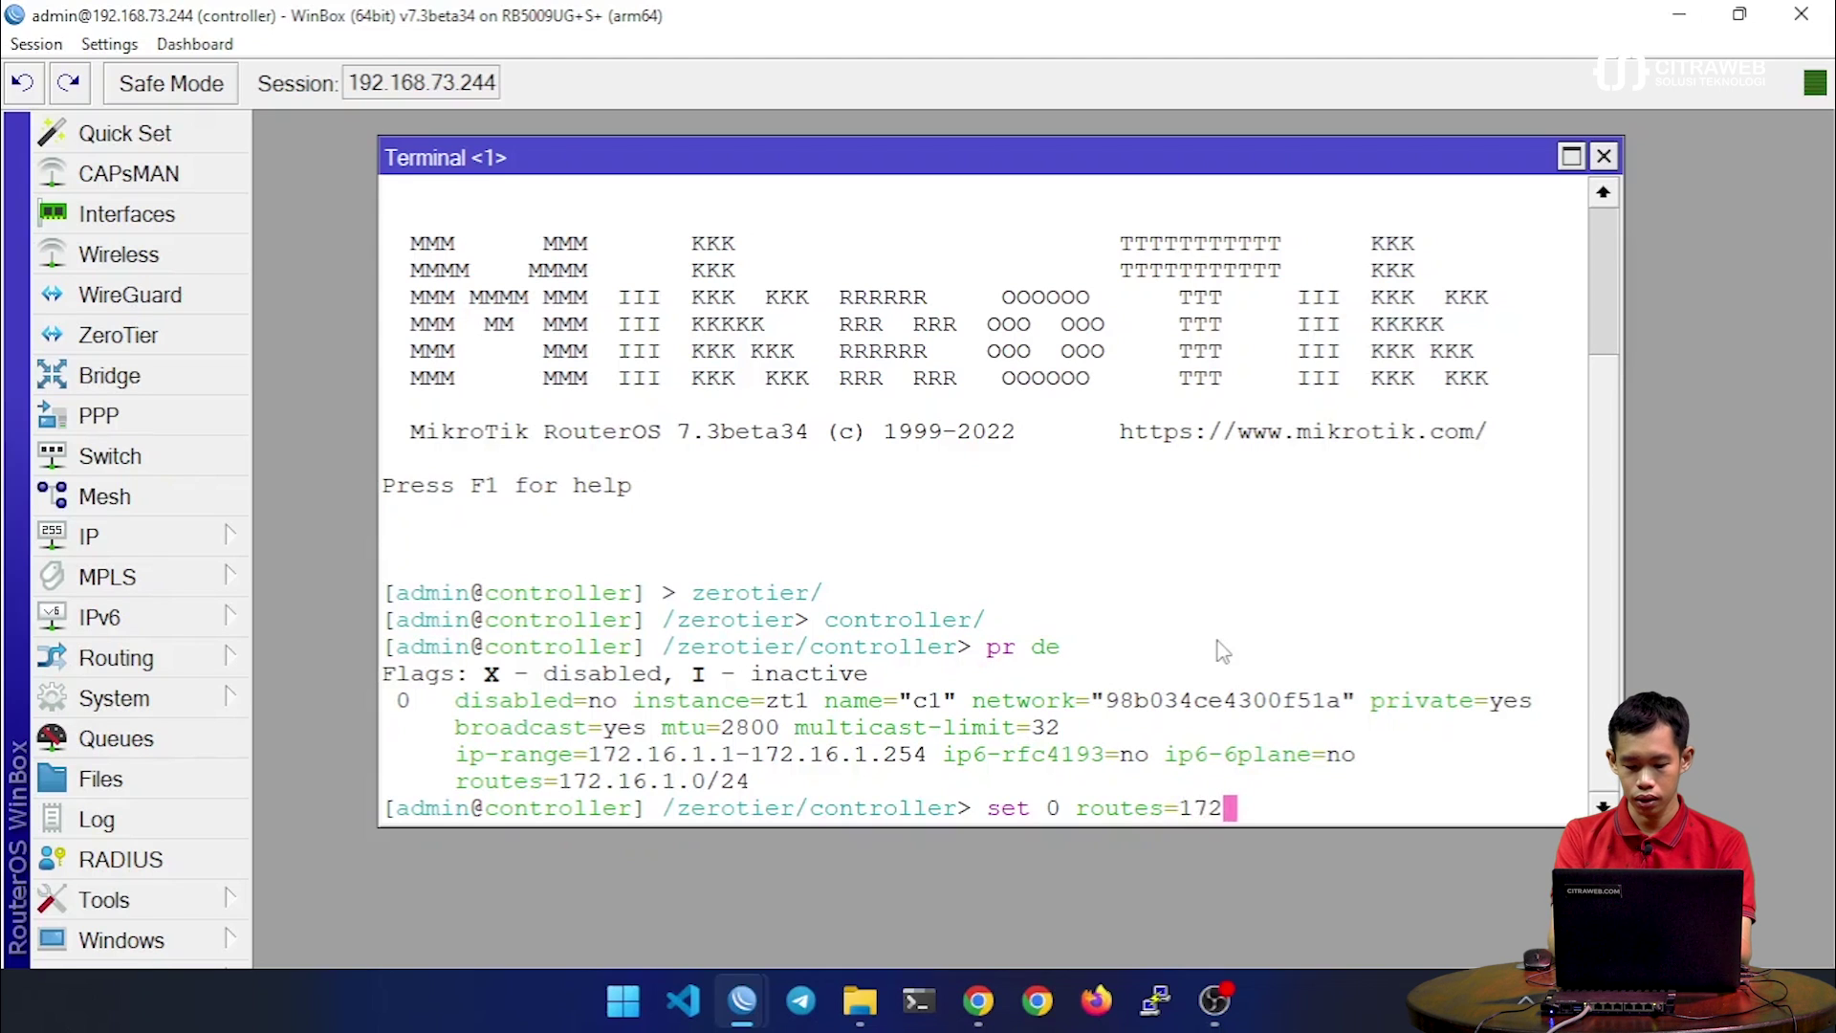
text(.16.1.0/24)
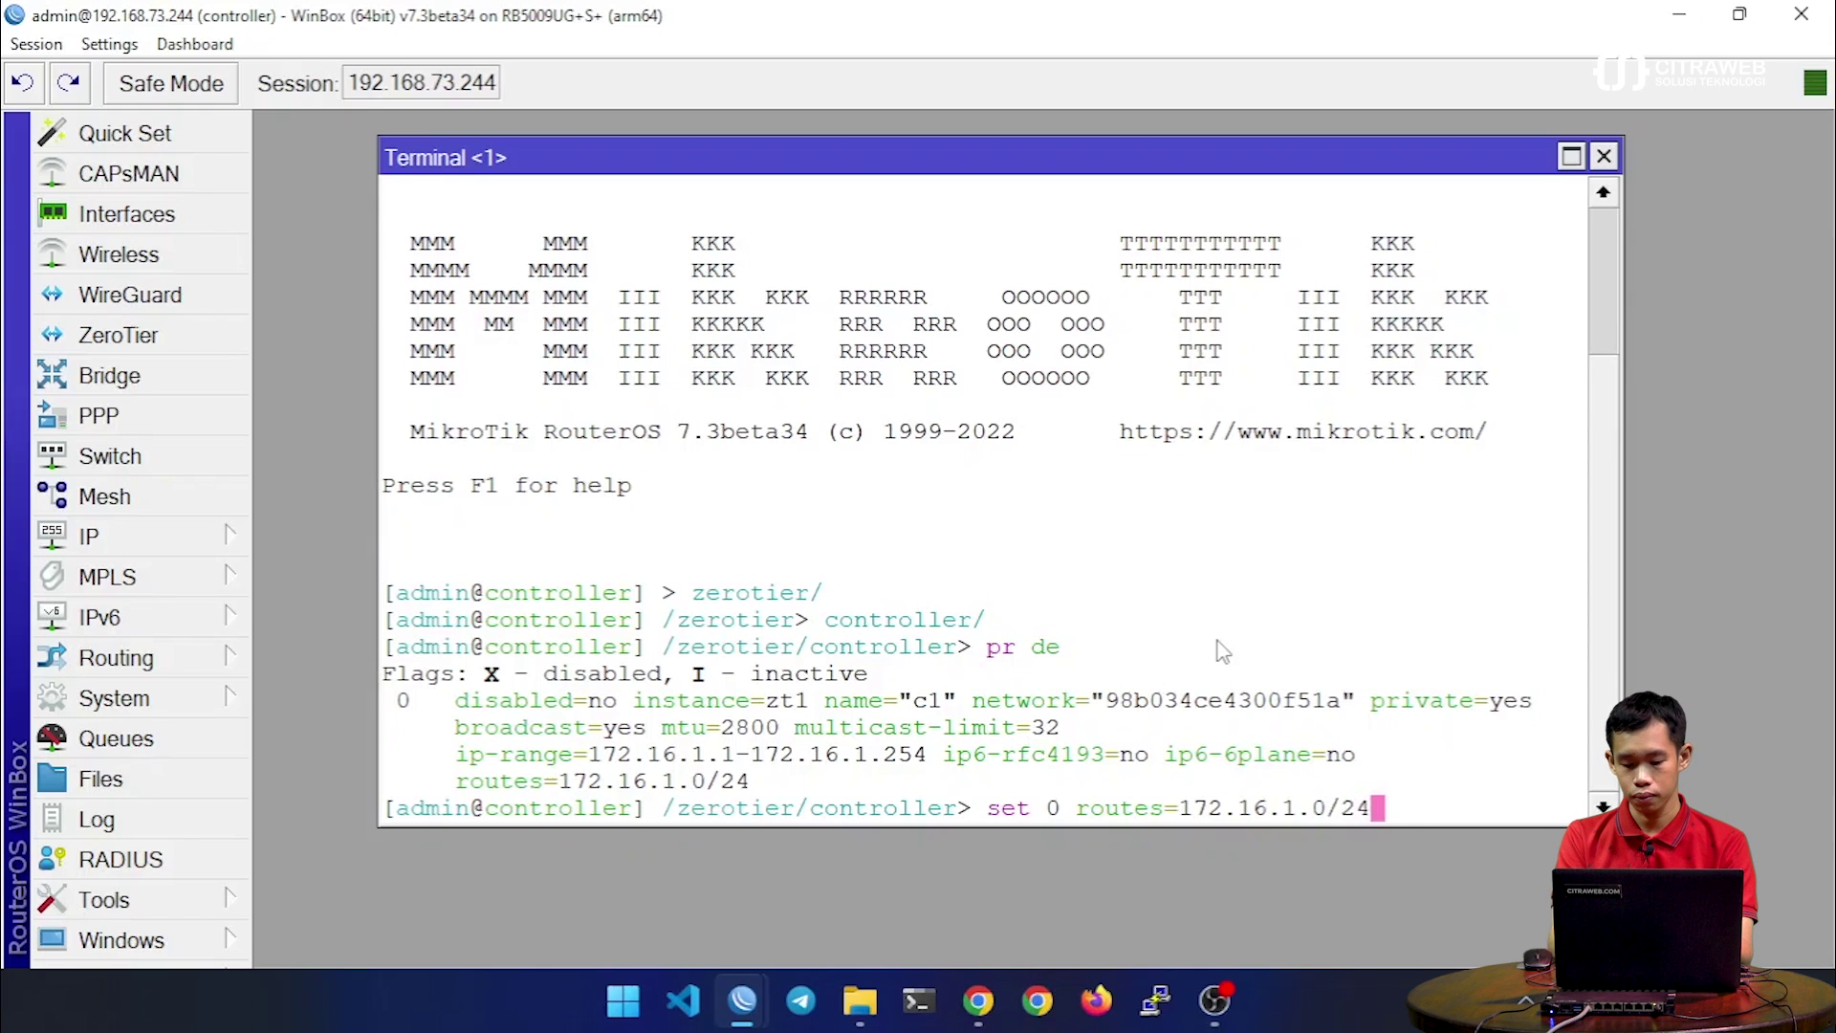
text(,)
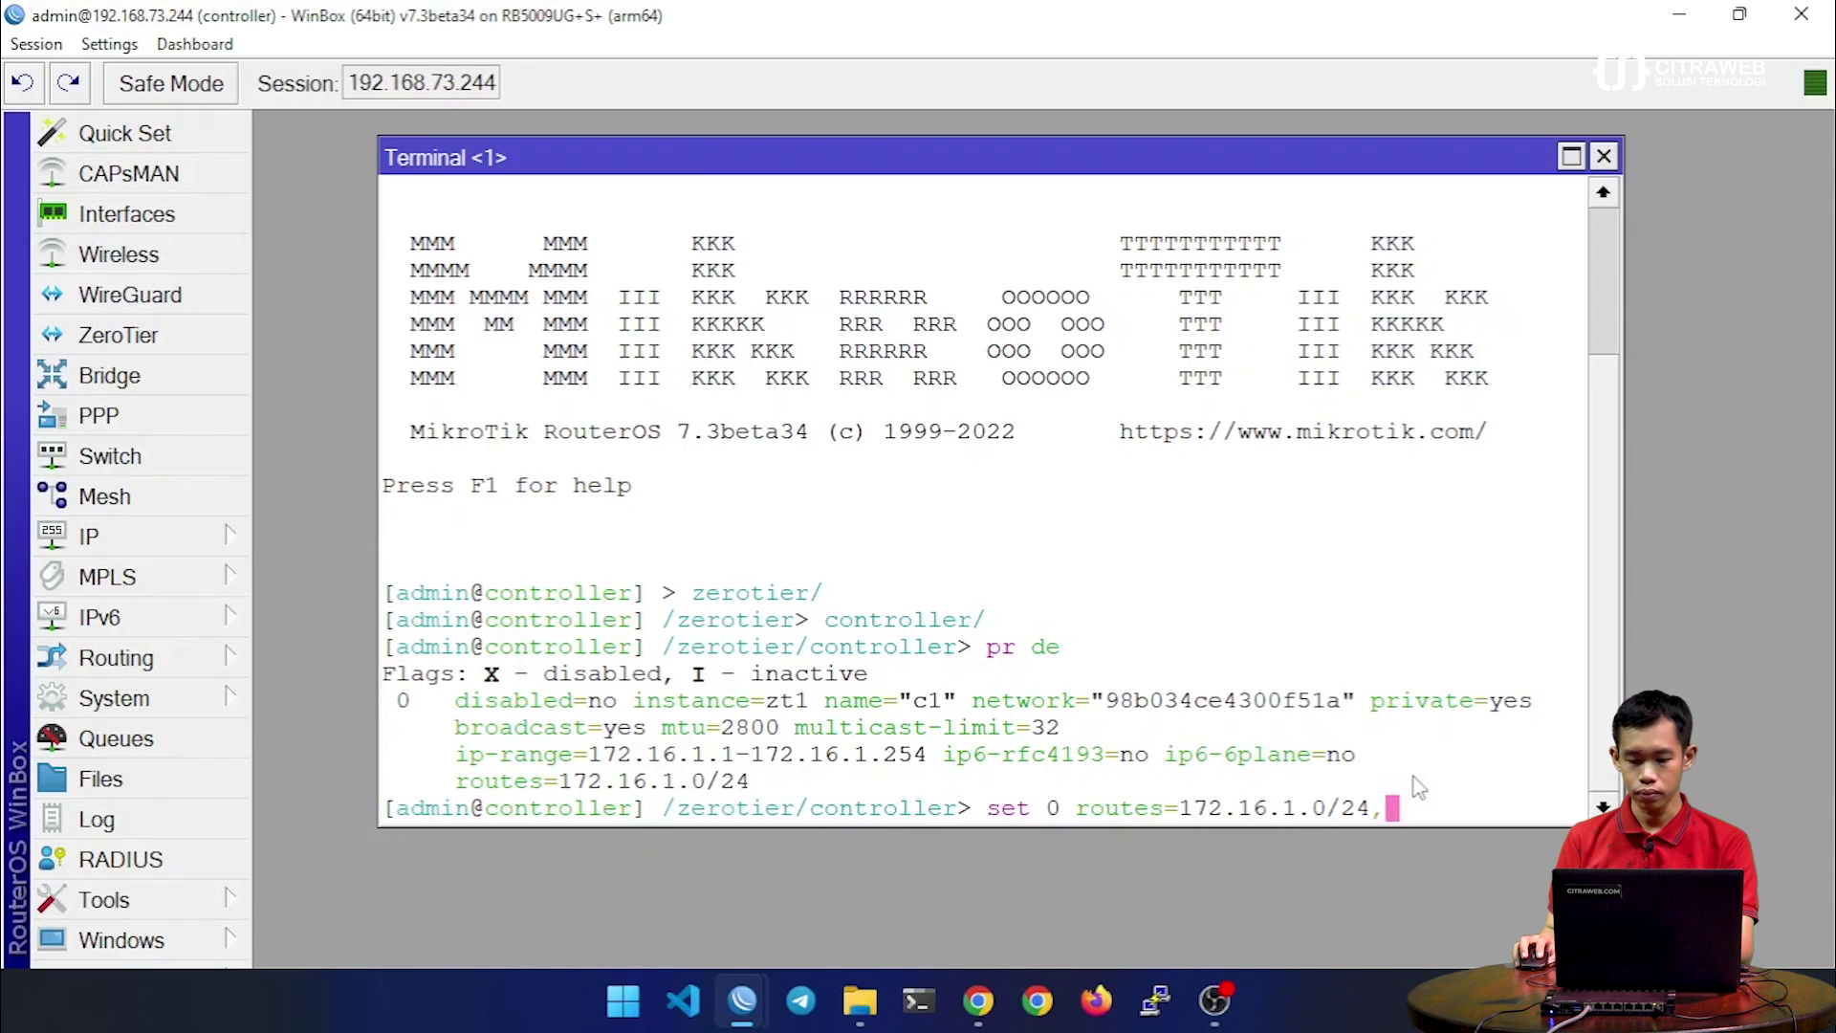
text(192.168.29.0)
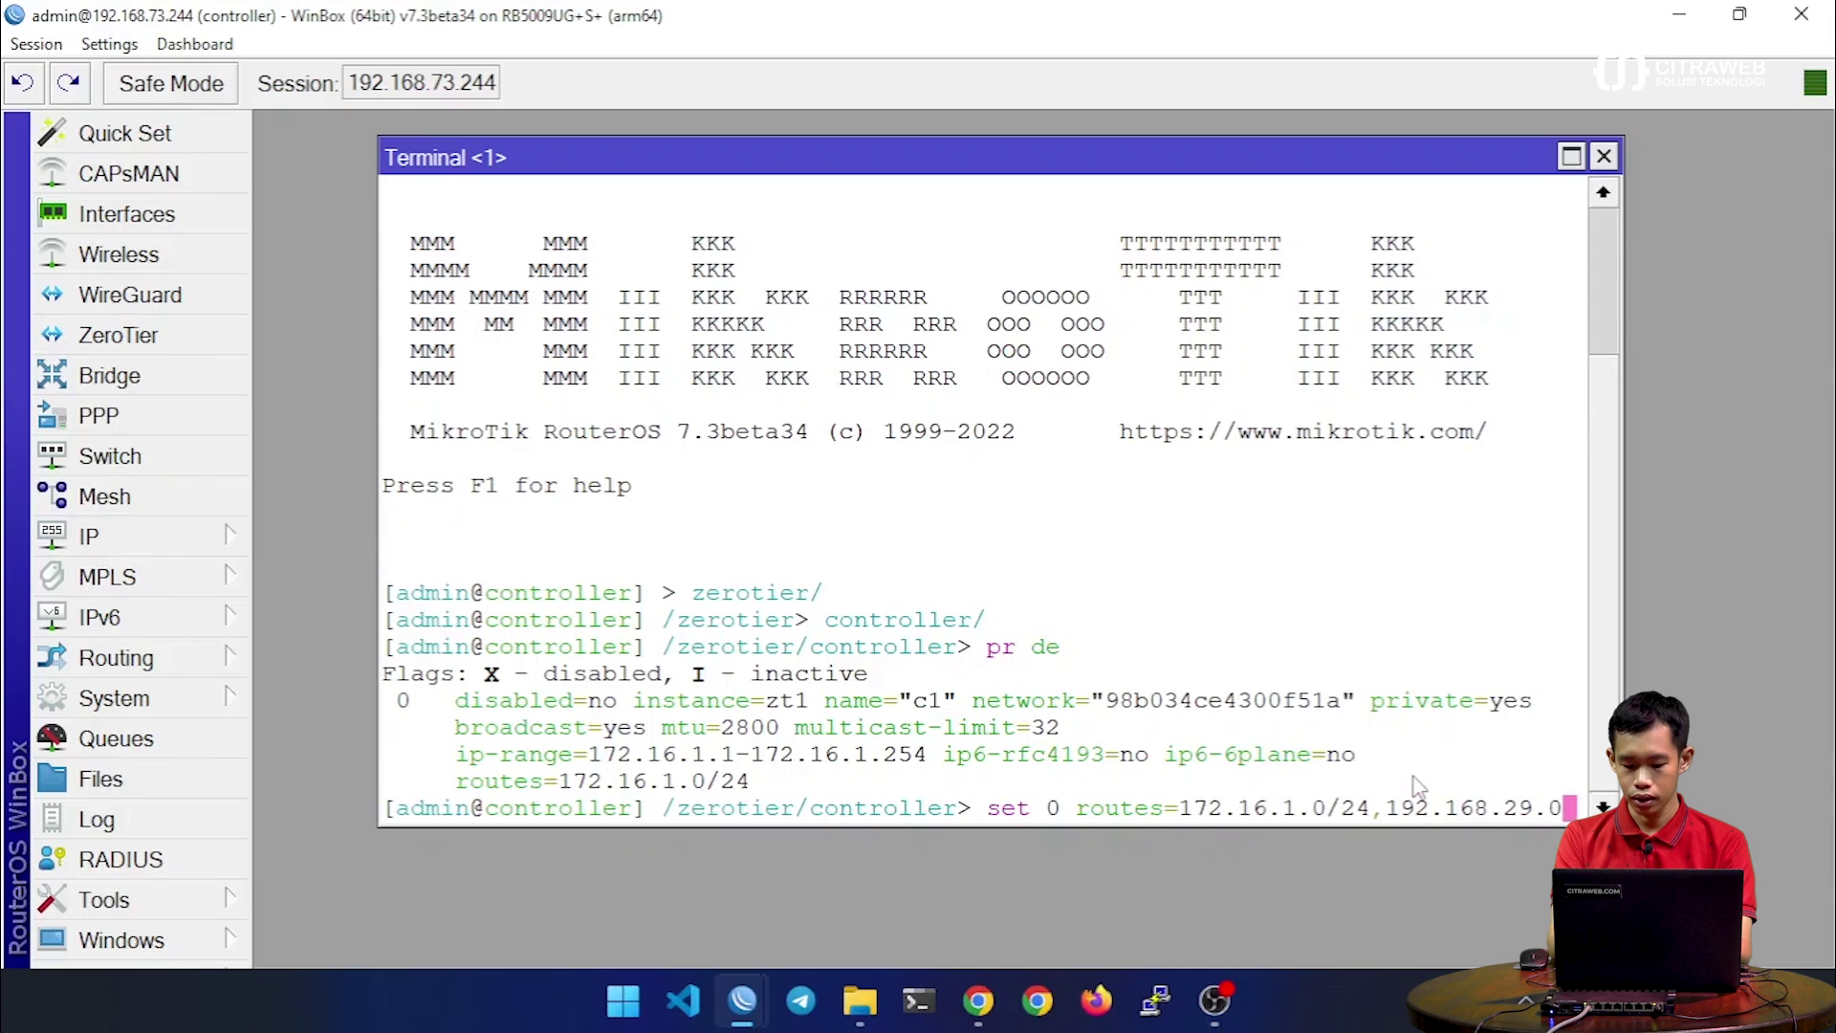
text(/24)
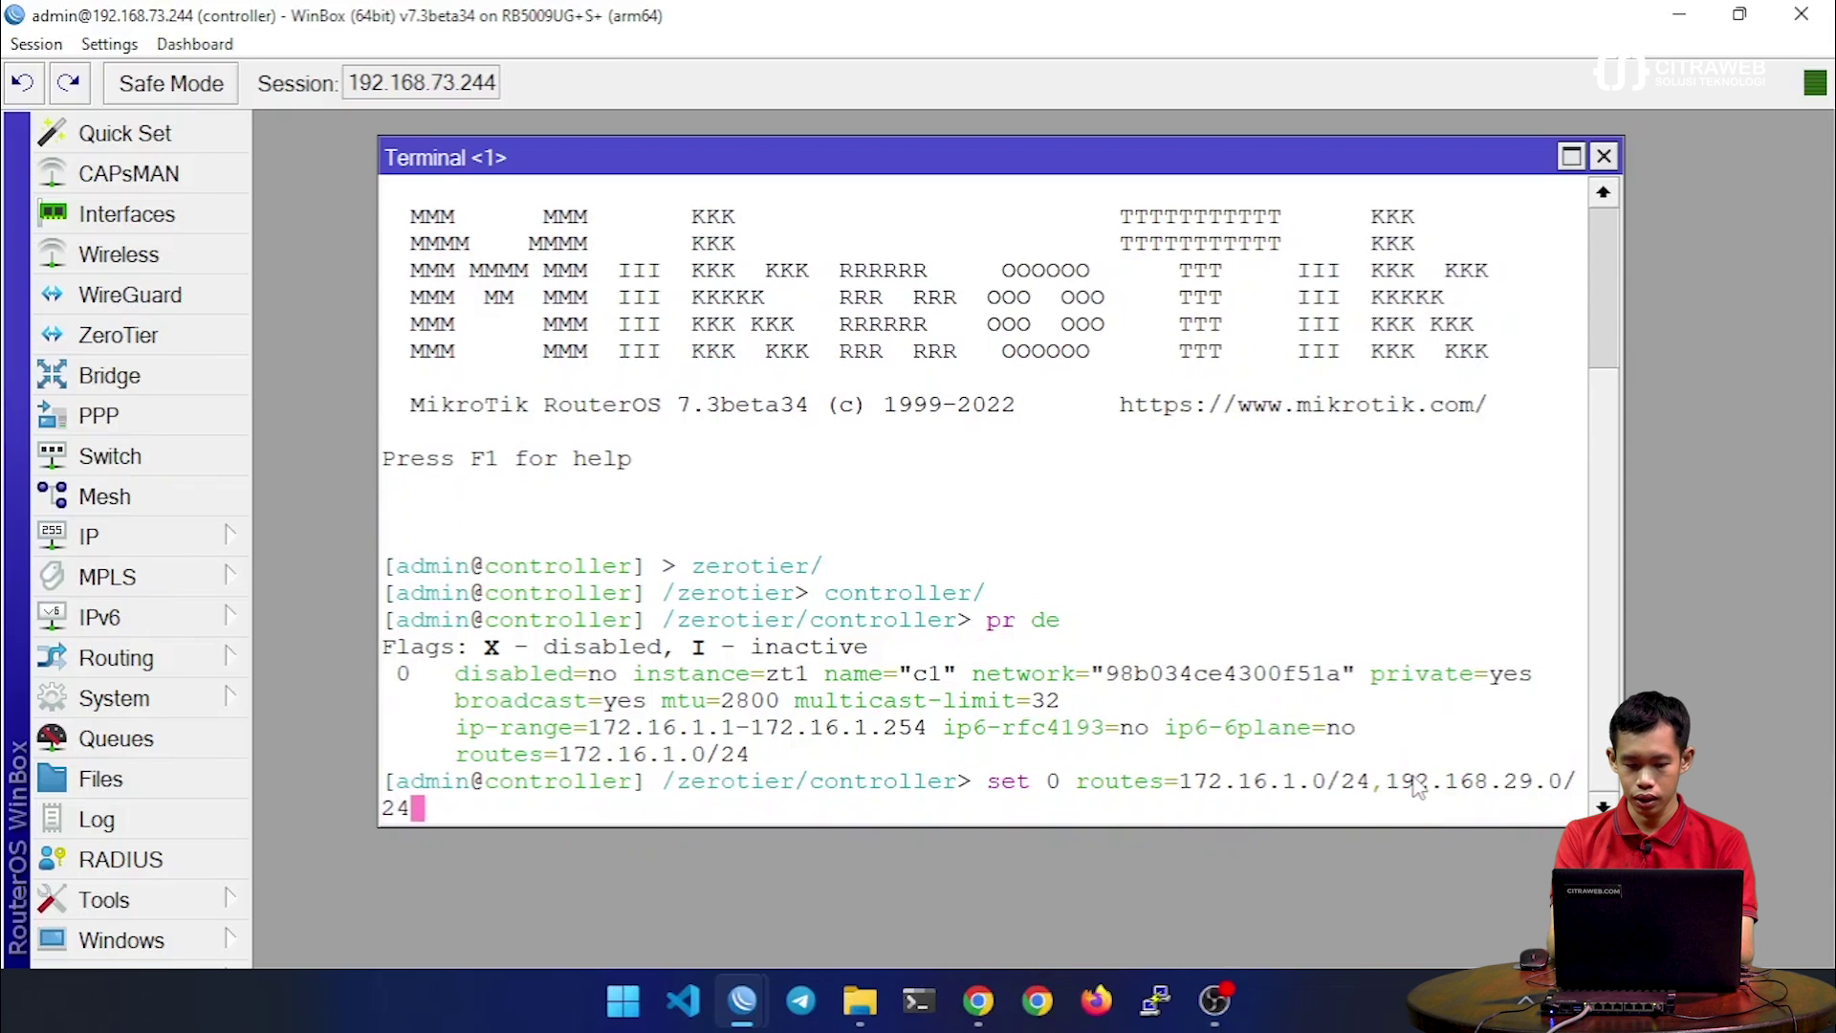
text(@172.16.1.161)
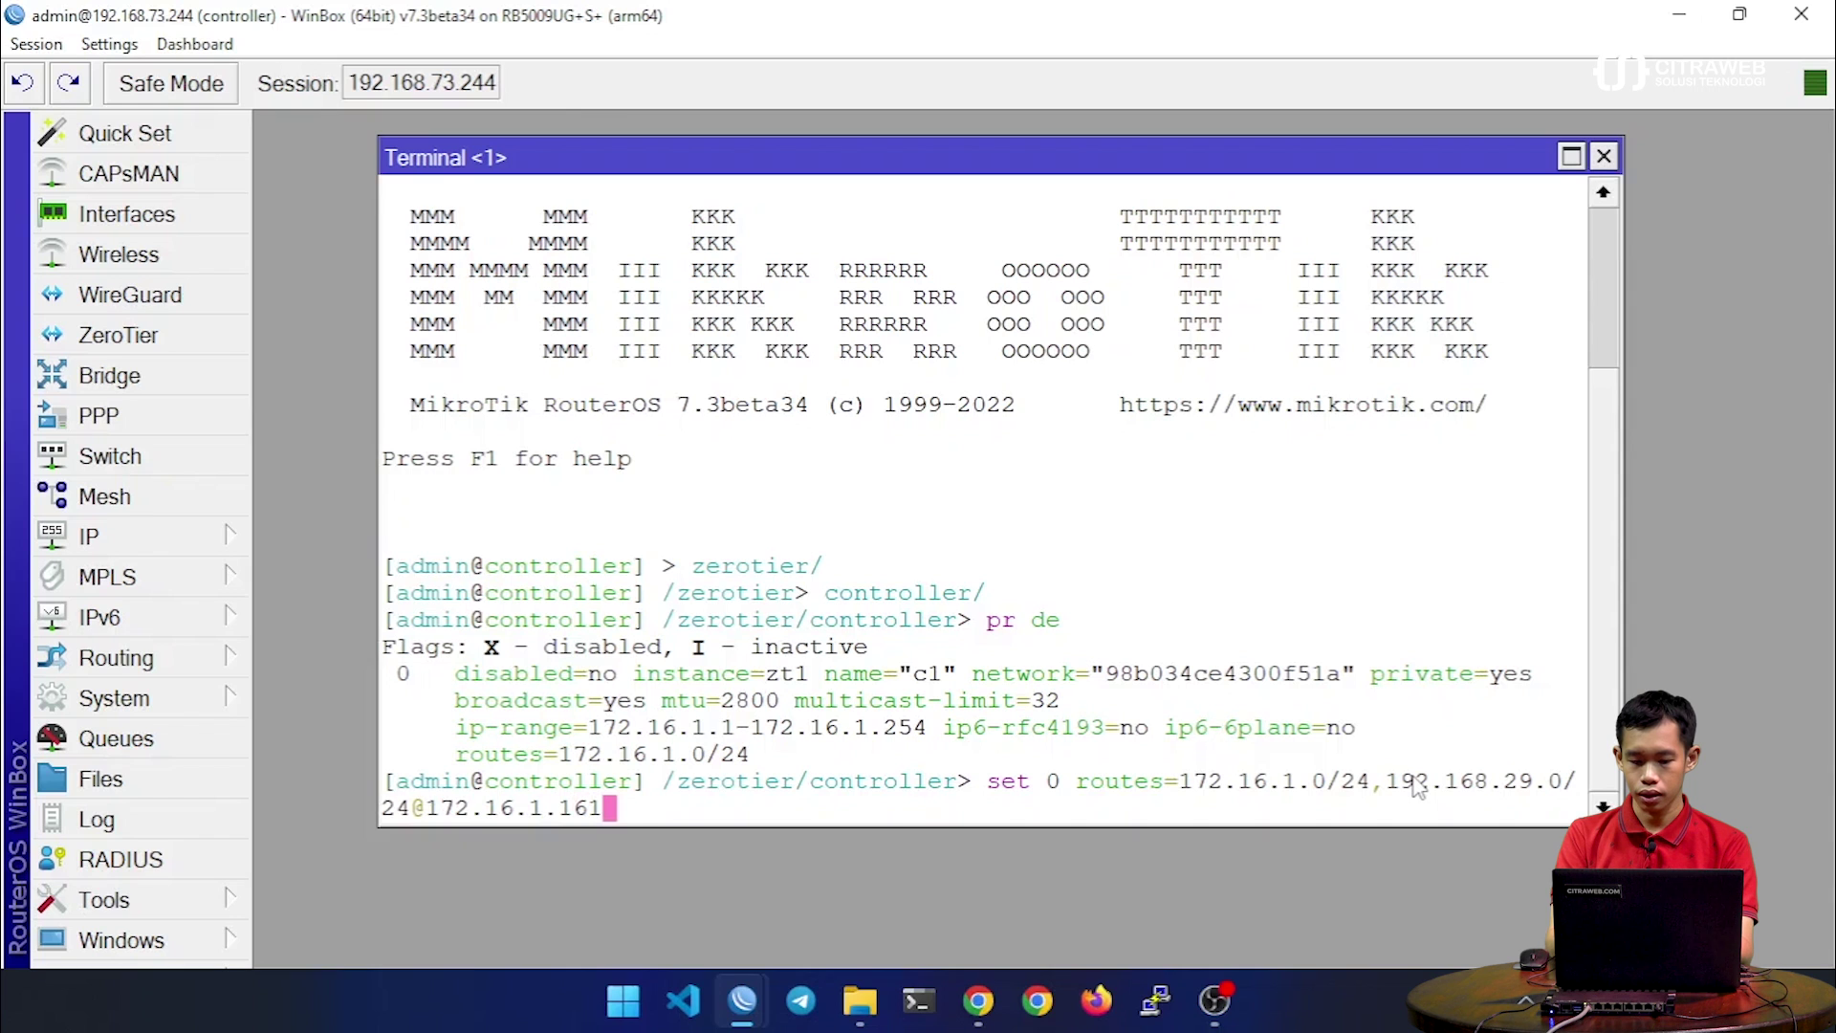
key(Return)
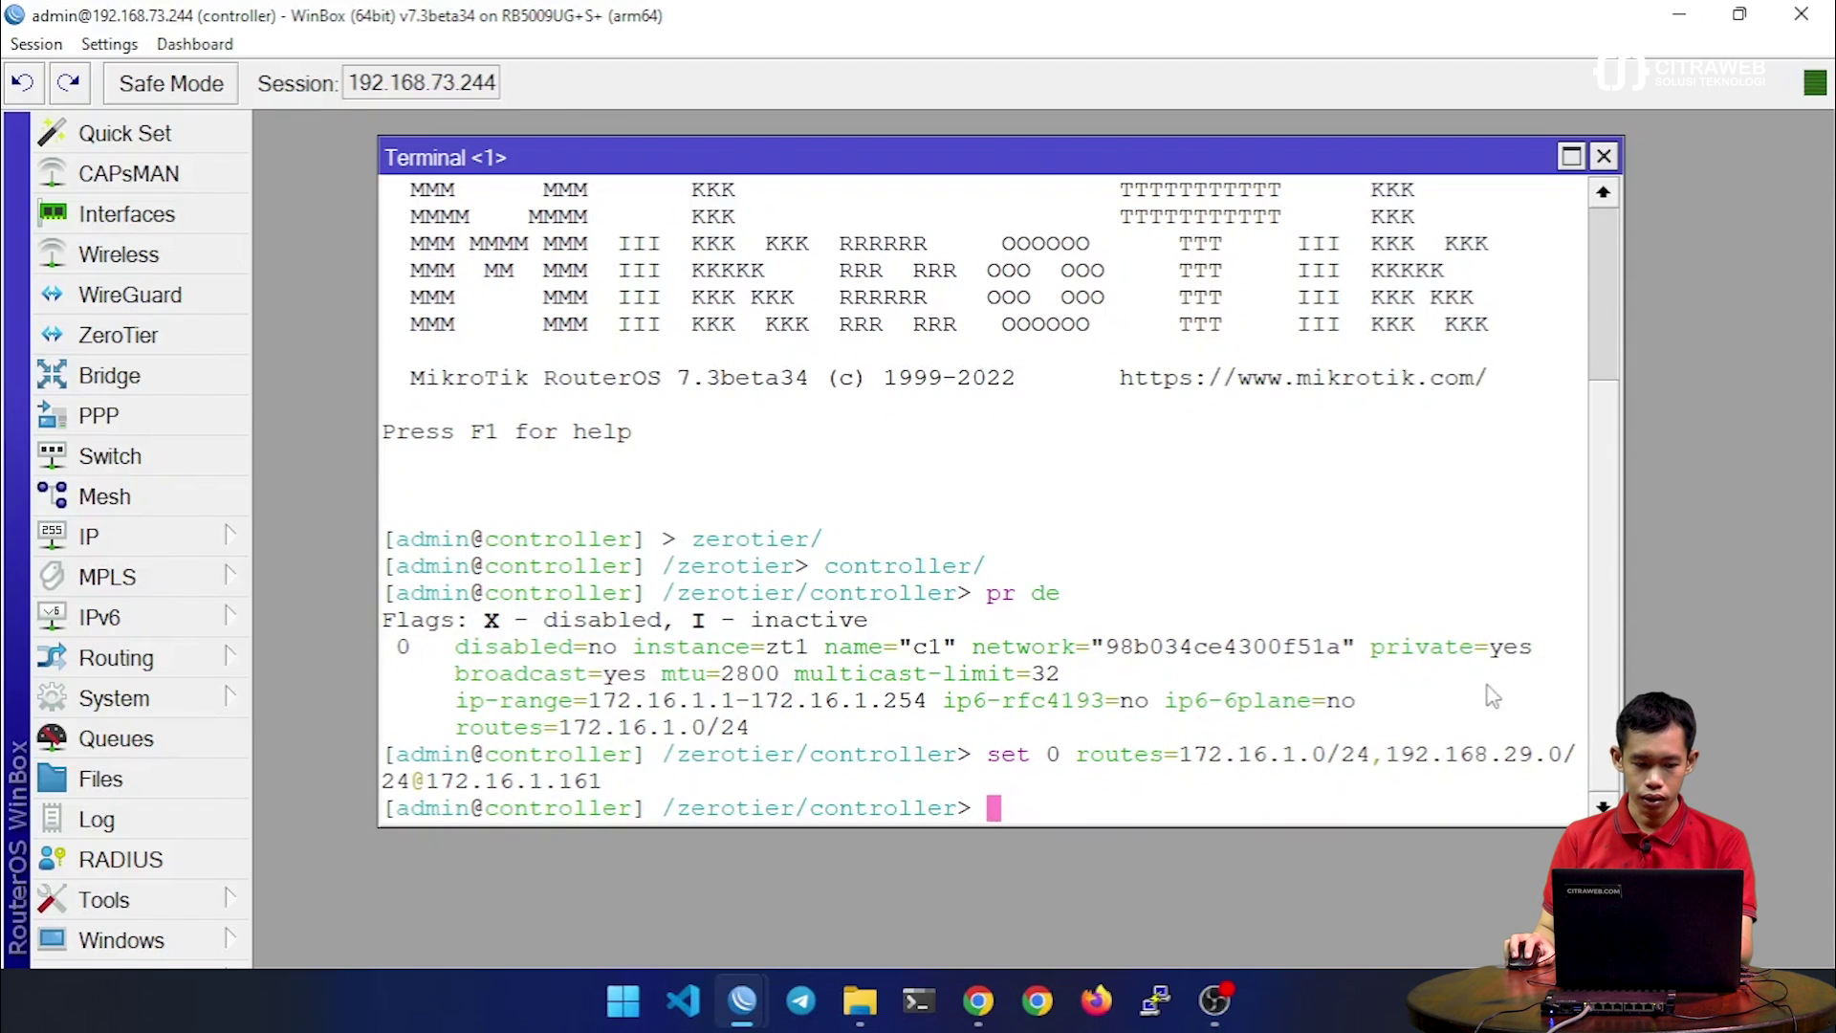
Examine the 192.168.29.0/24 route and its flags in the controller's IP route list
click(137, 524)
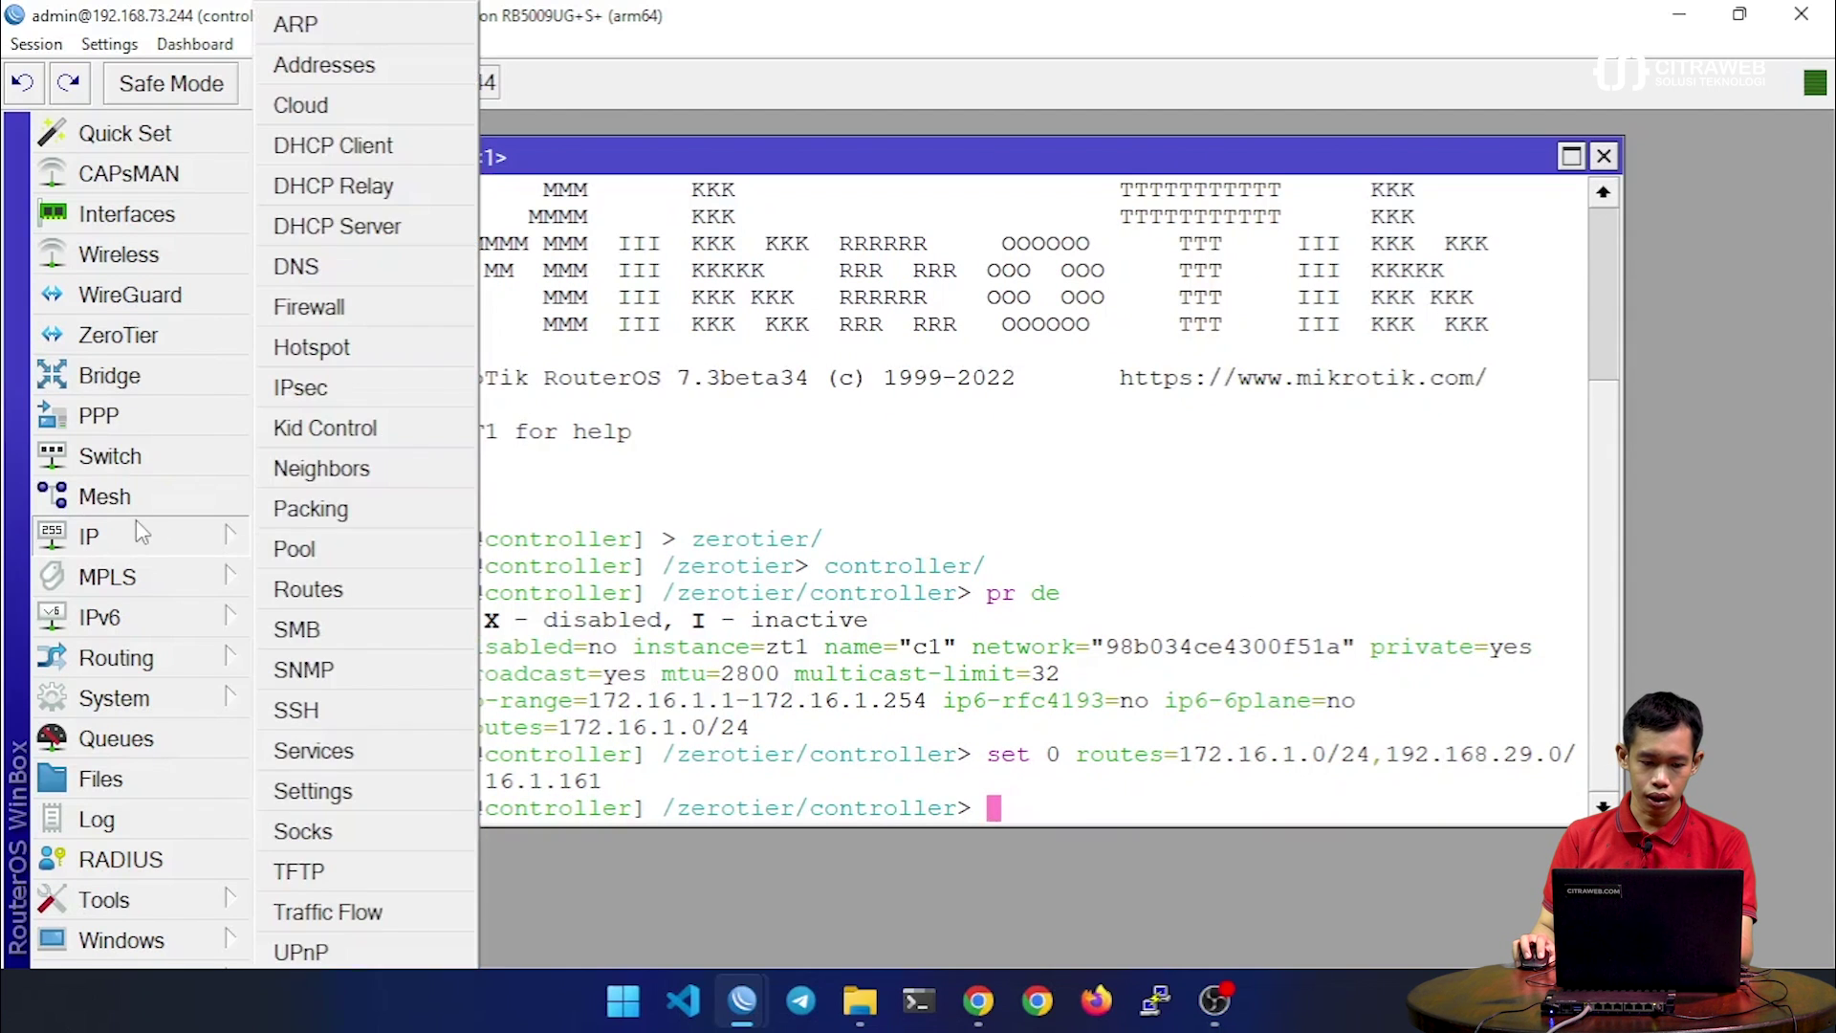
click(353, 587)
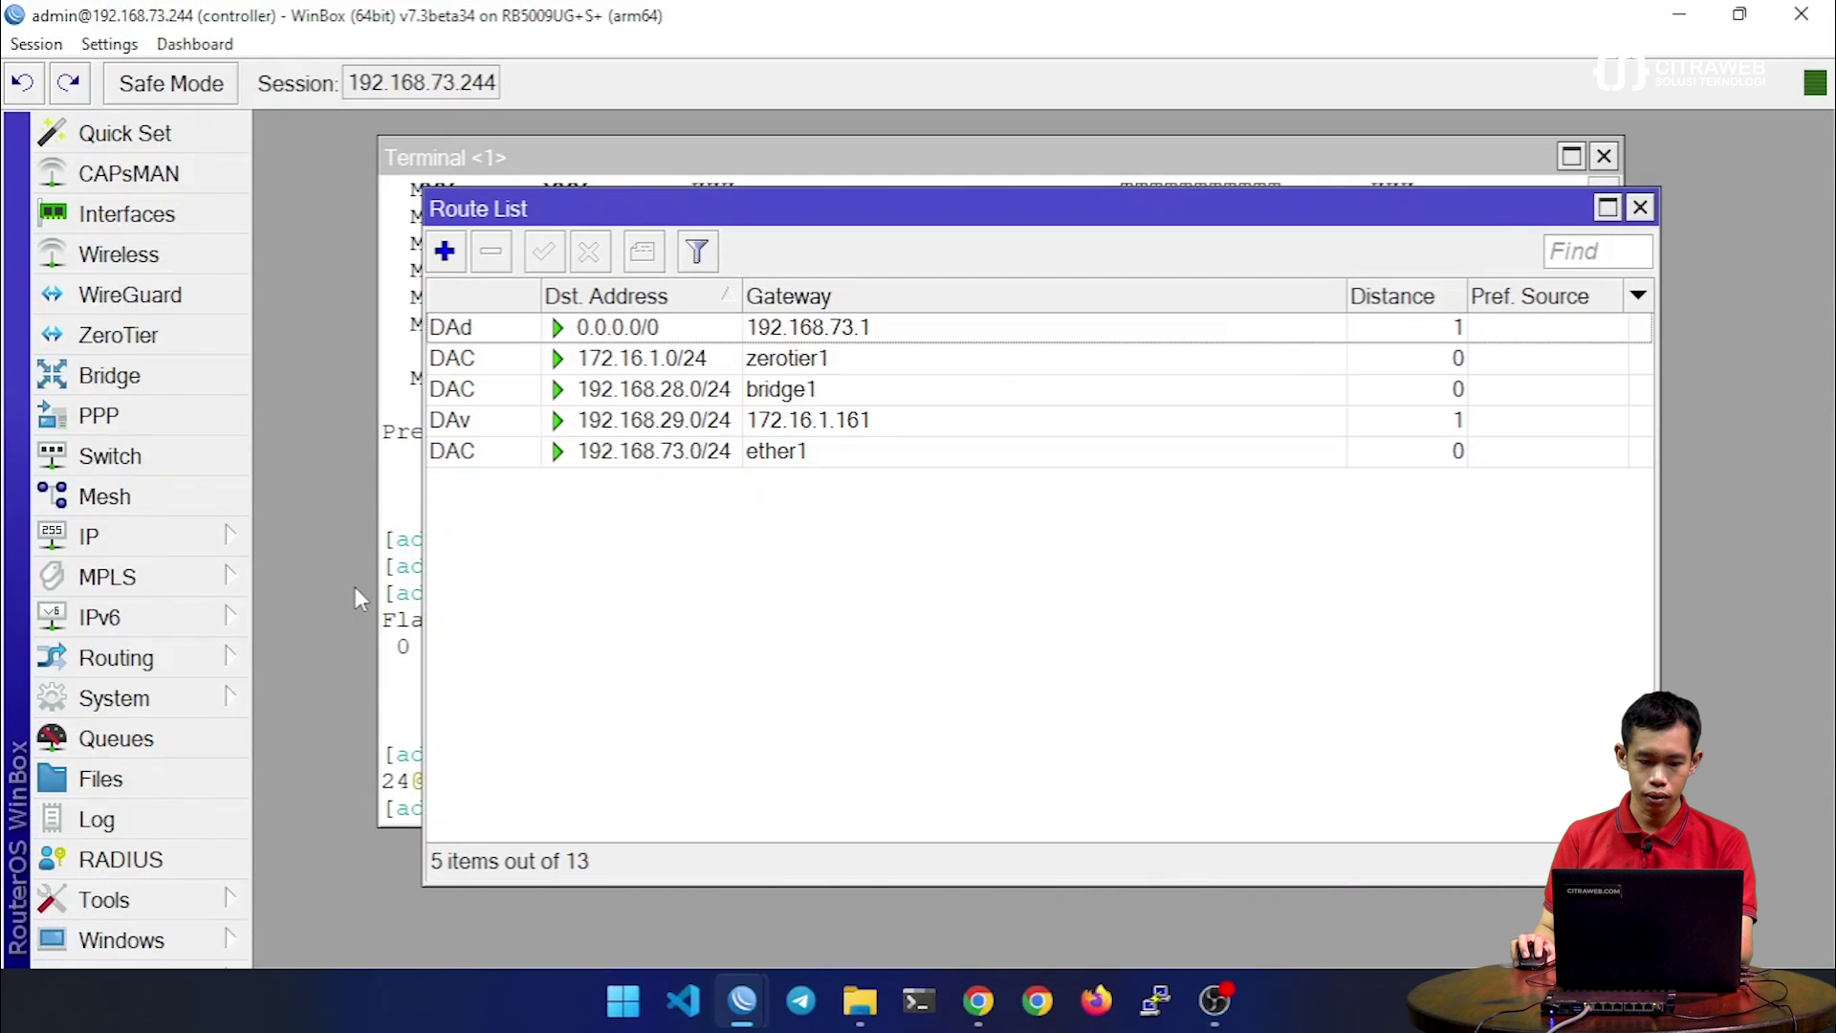
click(616, 424)
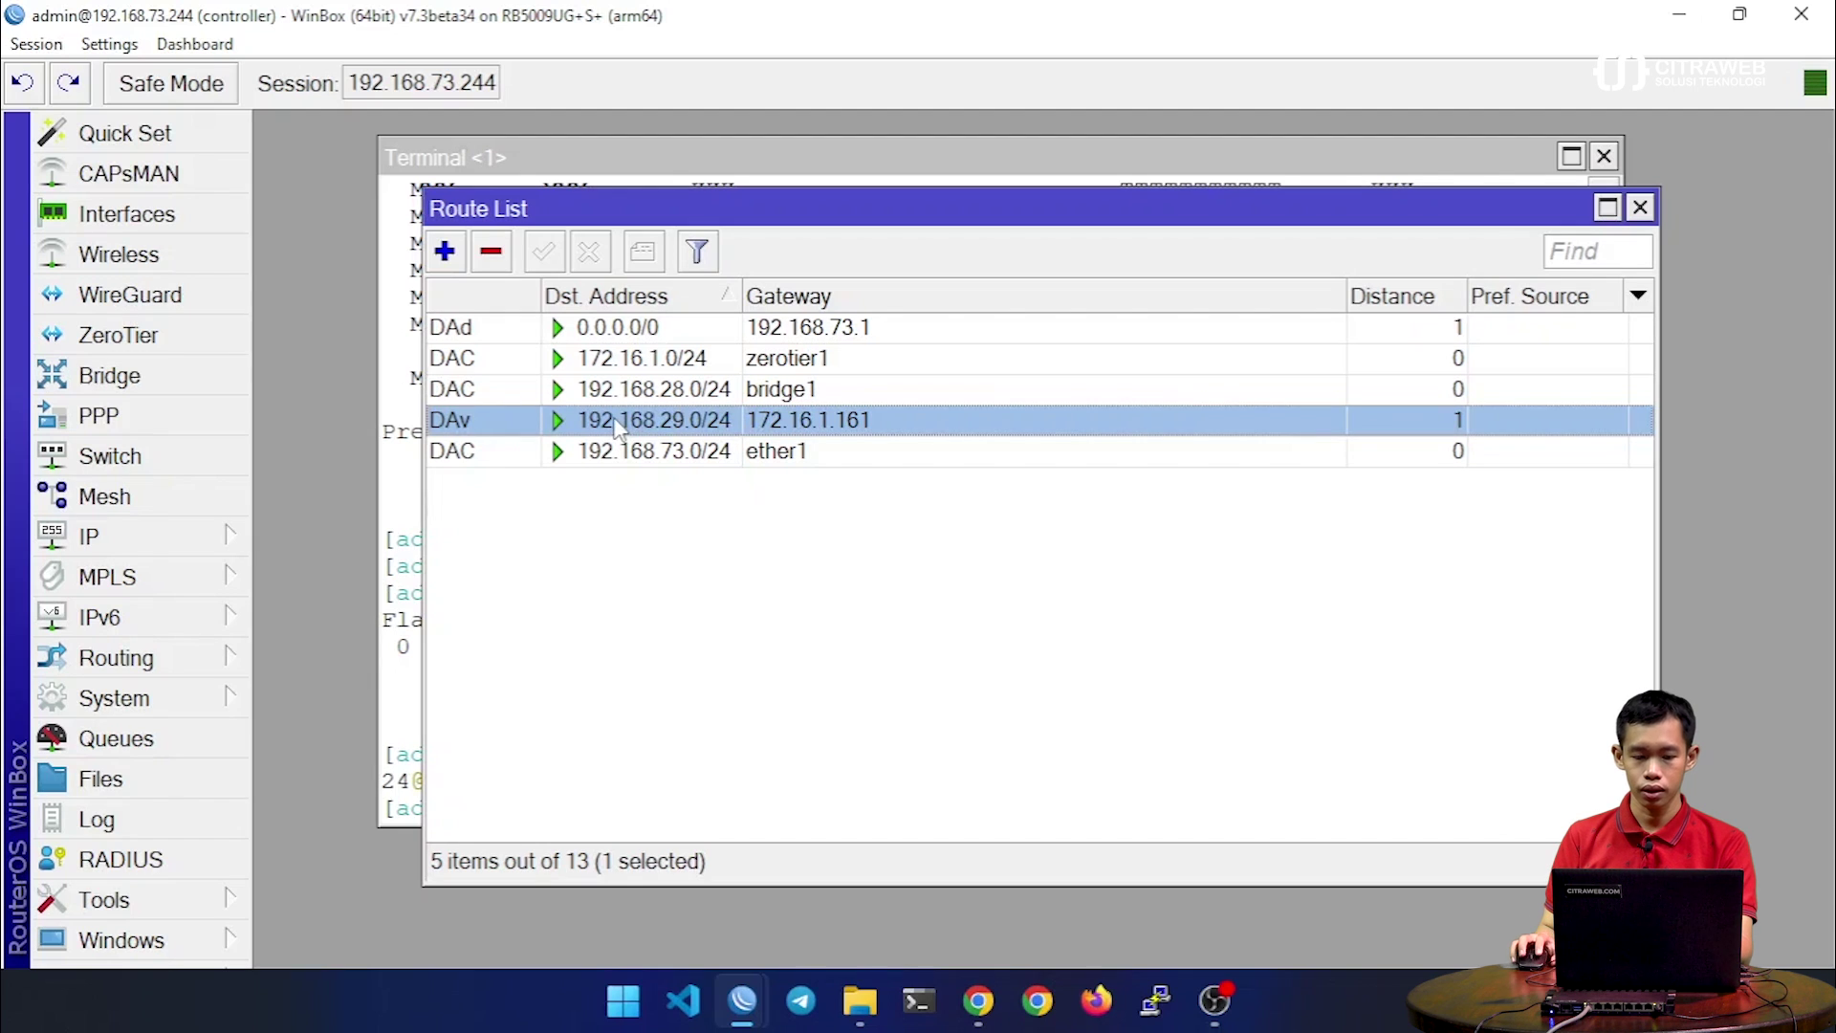
mouse_move(460, 421)
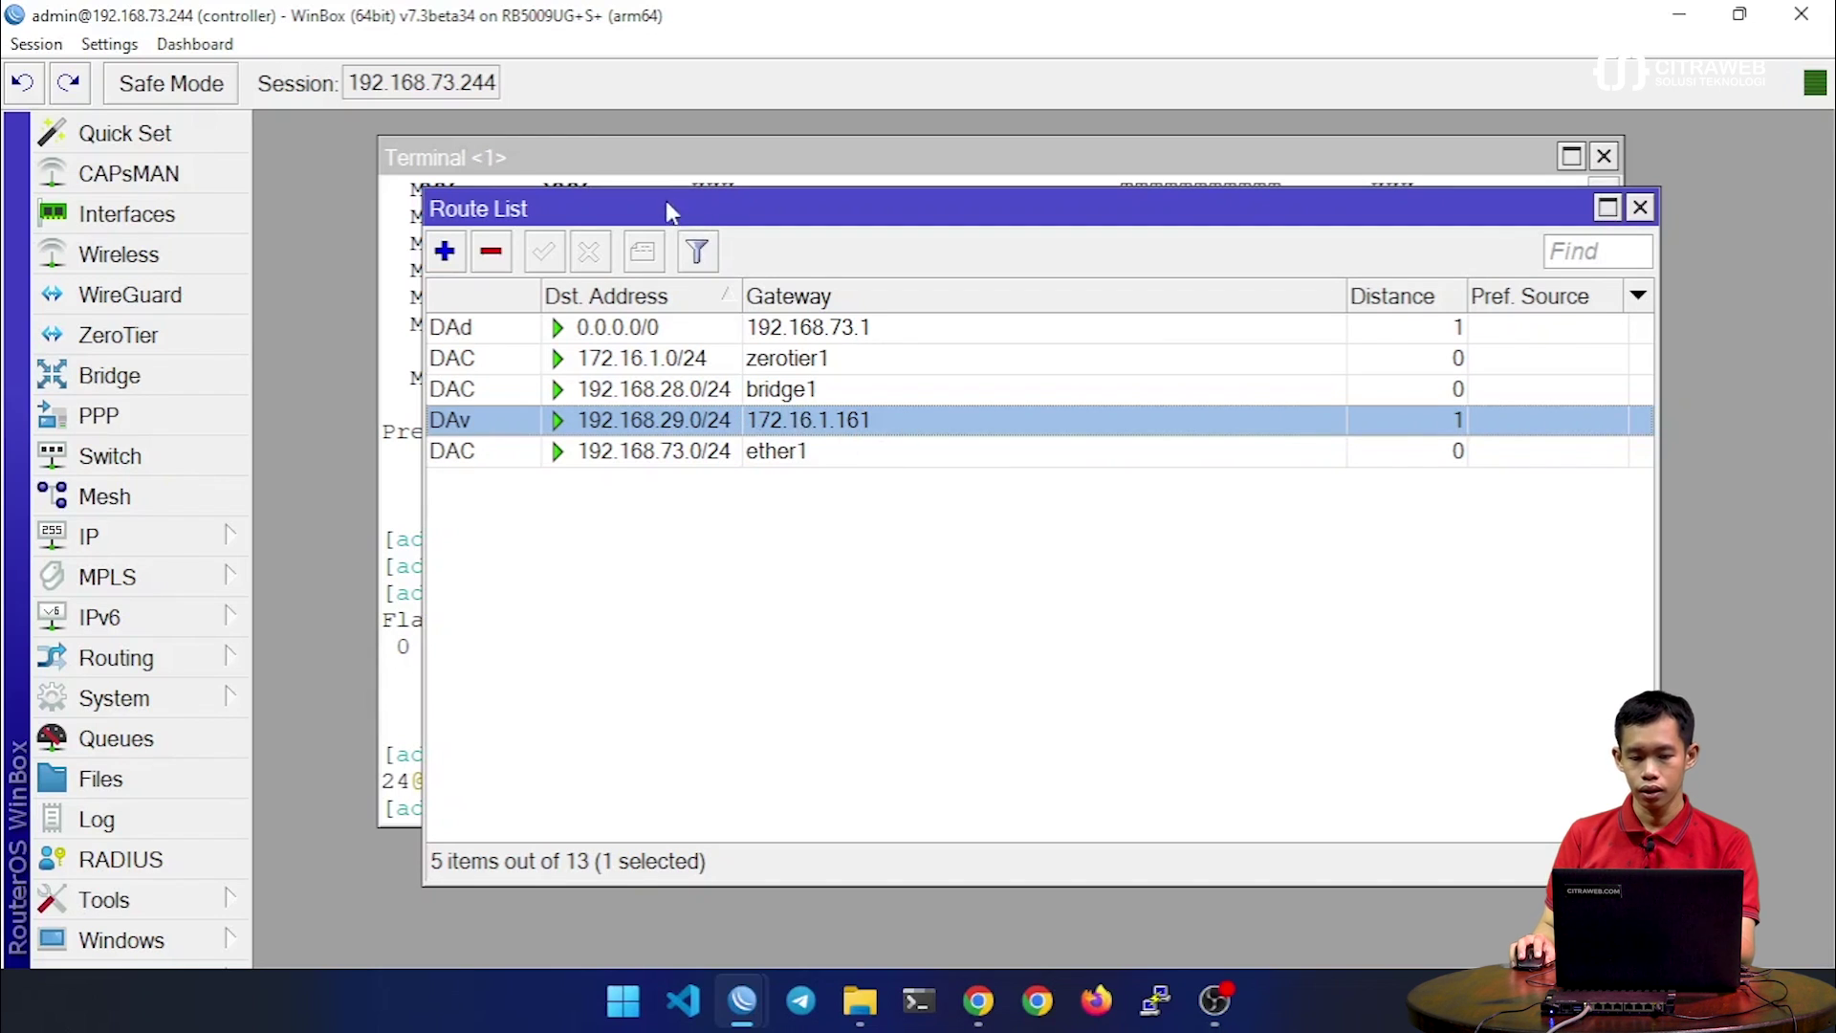
Move the route list aside, check the bridge1 address in the controller's IP address list and close that list
drag(669, 211, 732, 386)
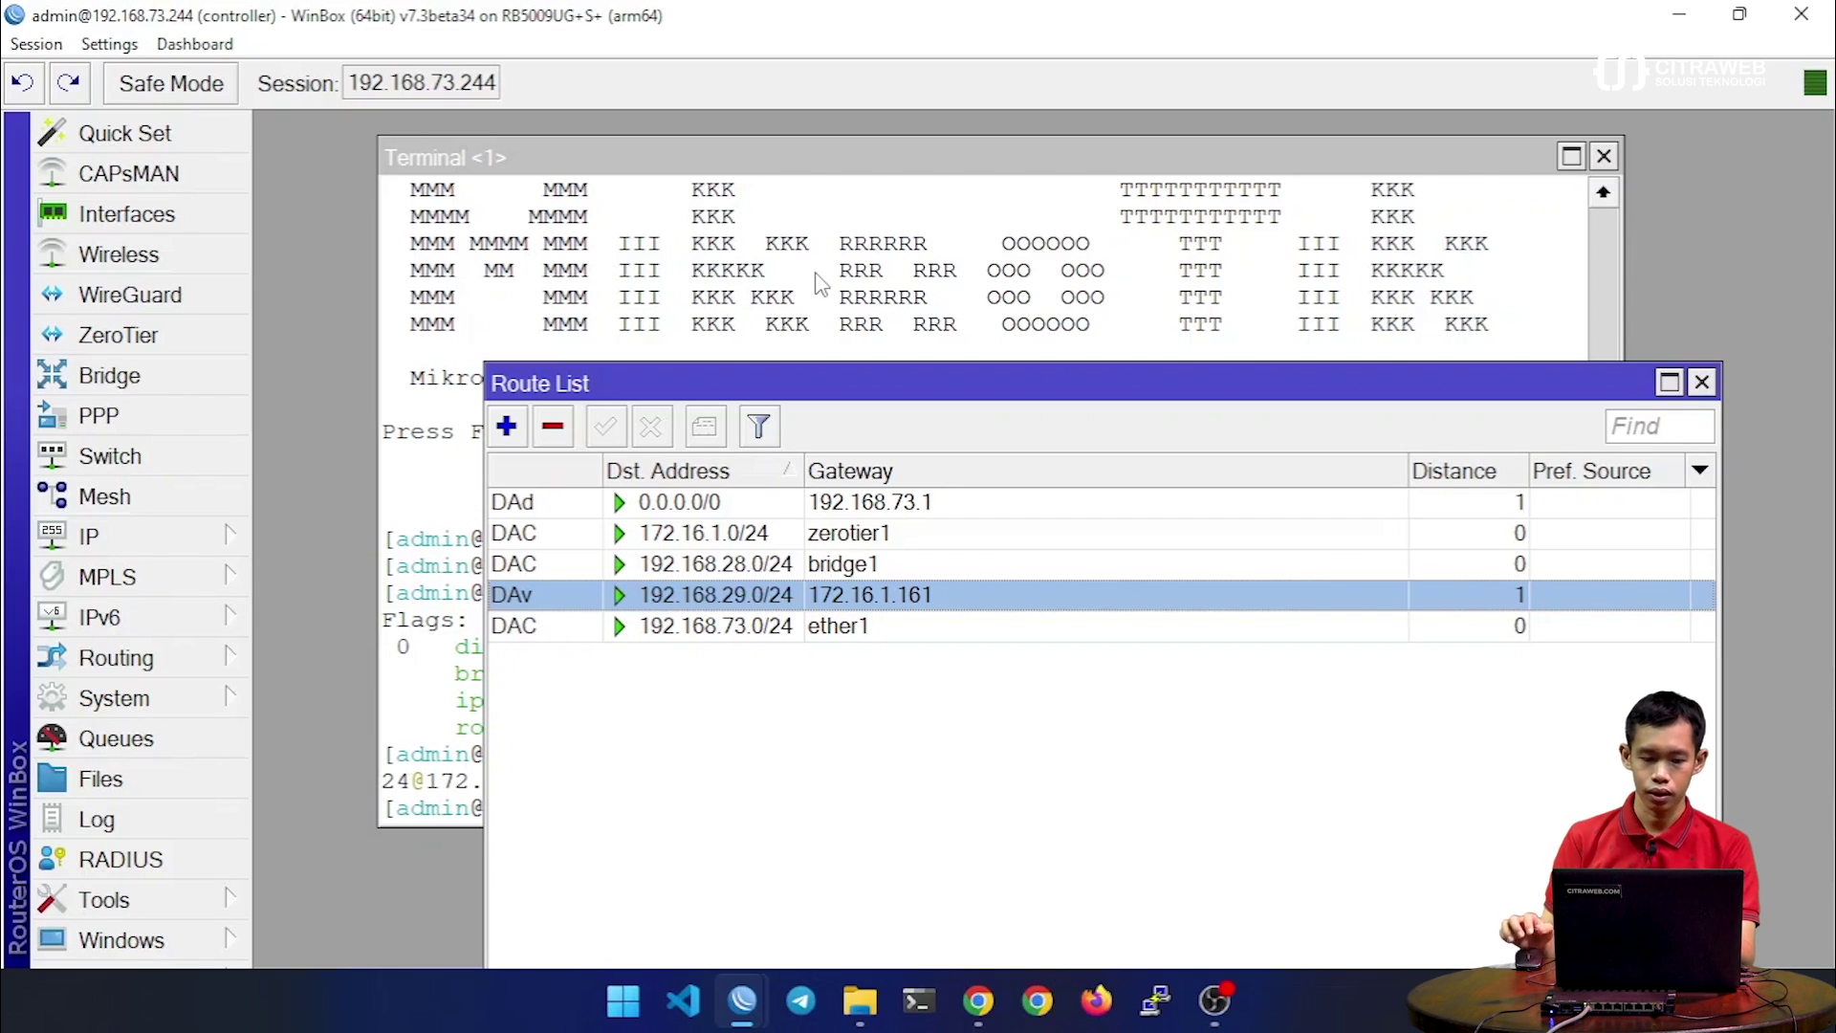
click(194, 548)
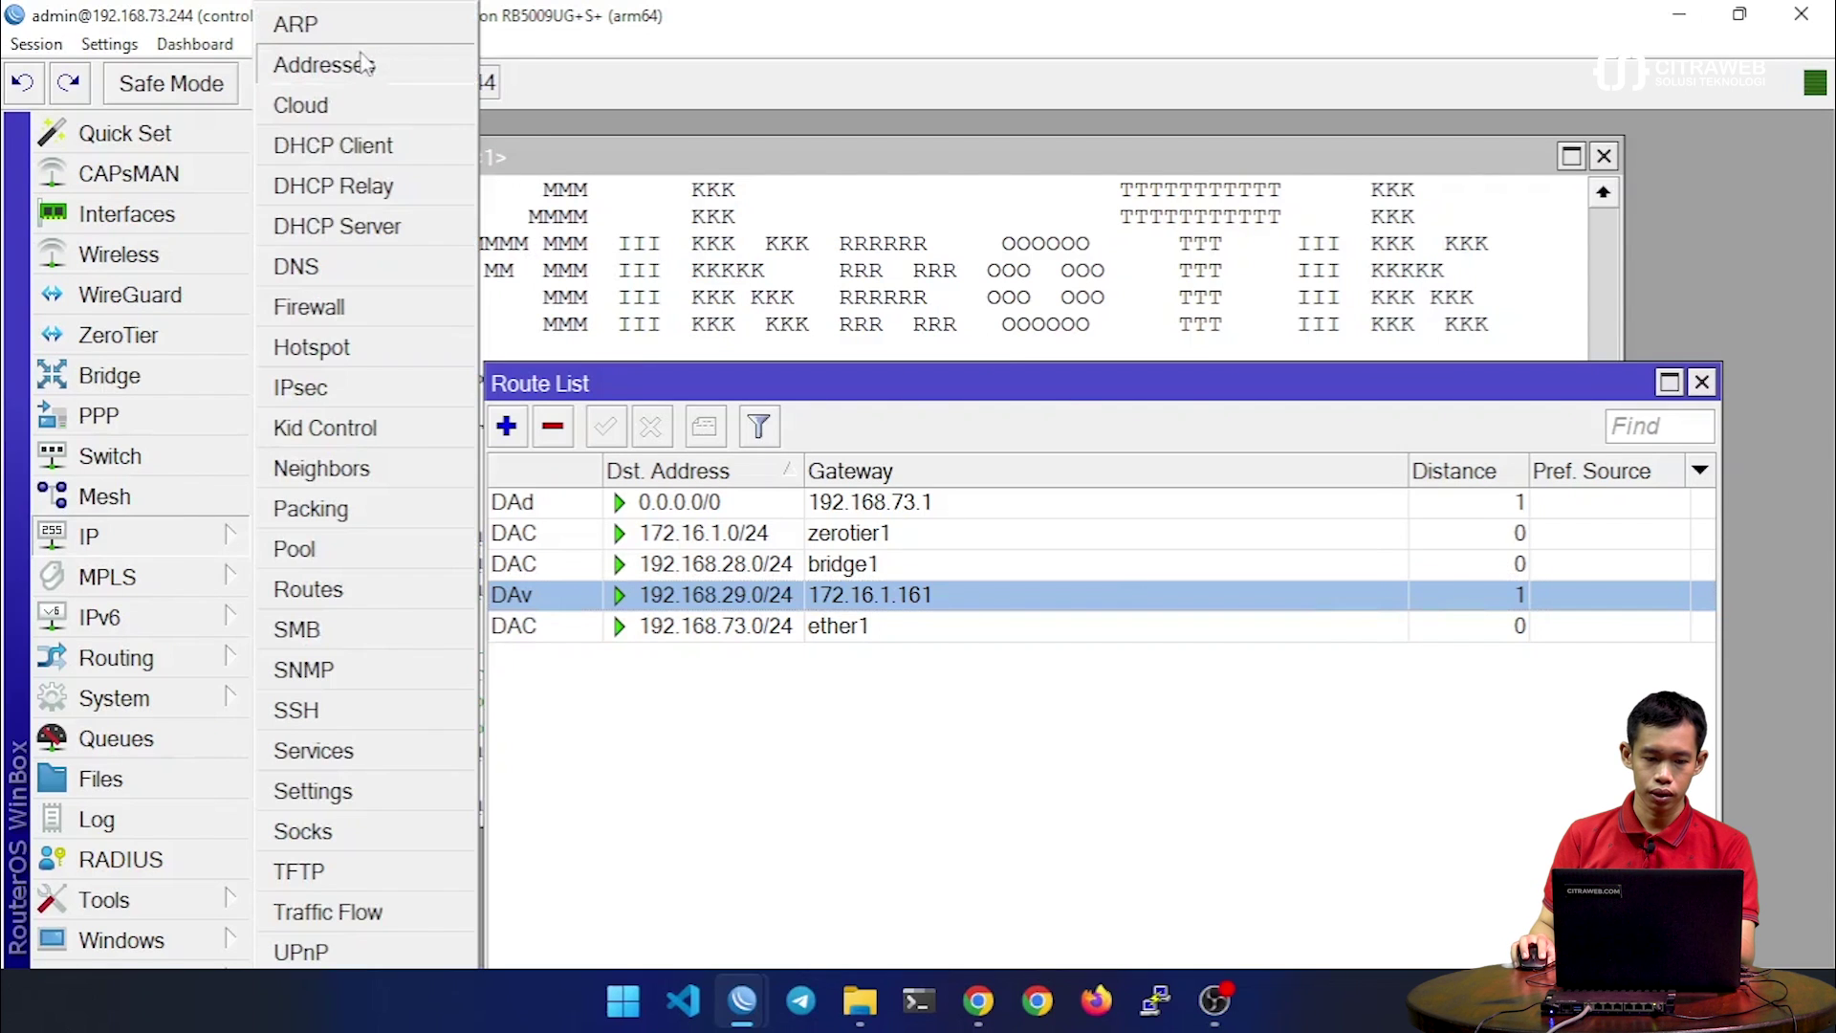
click(364, 66)
click(838, 367)
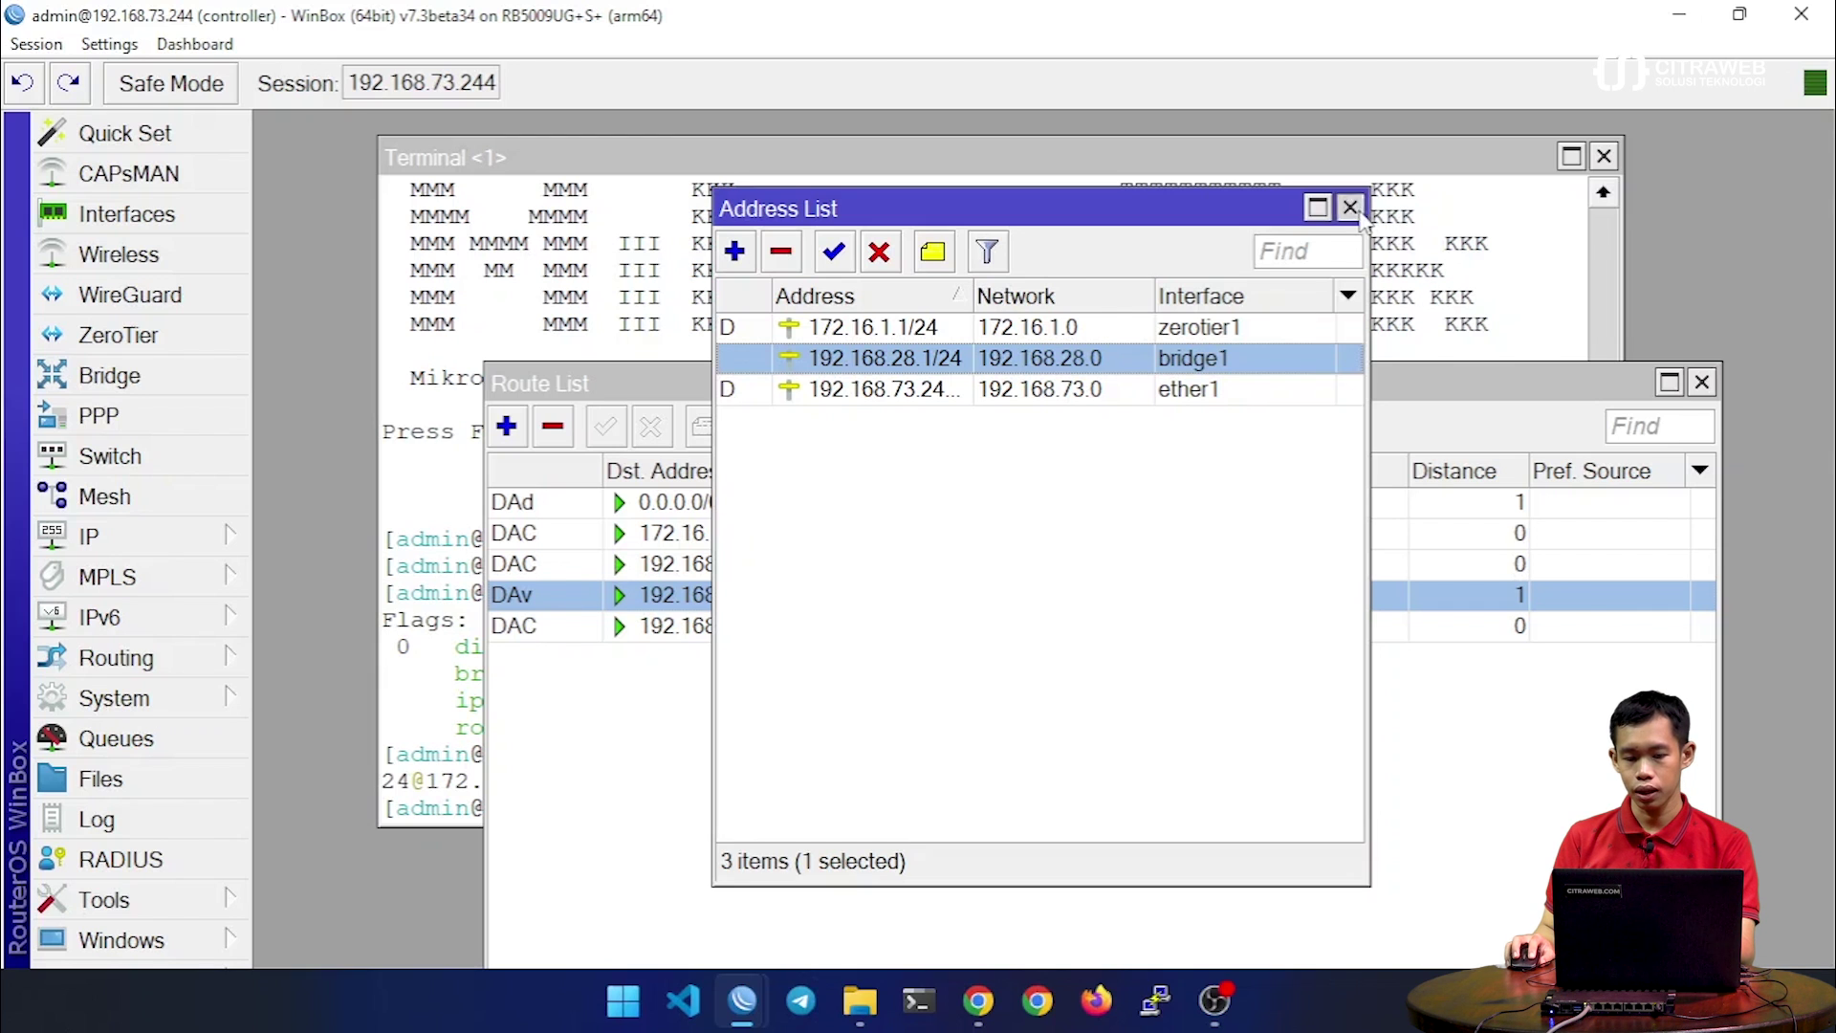
click(1349, 207)
click(1478, 294)
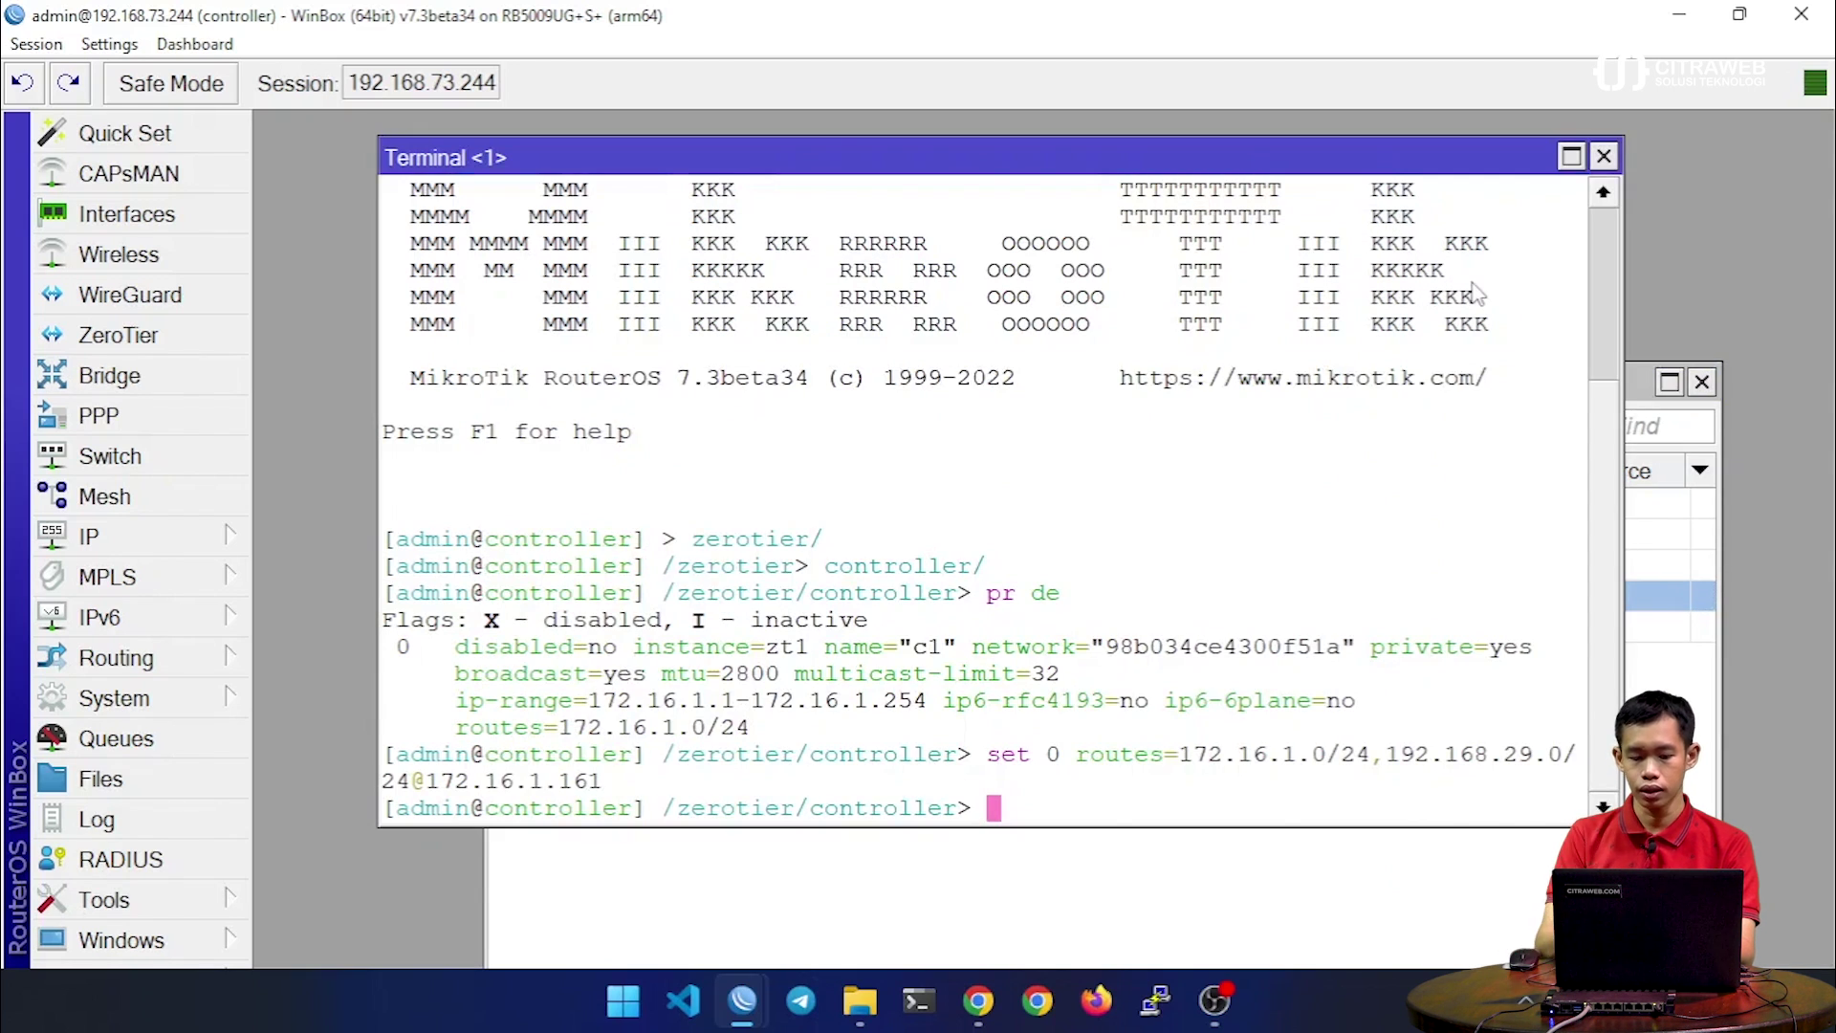
key(Up)
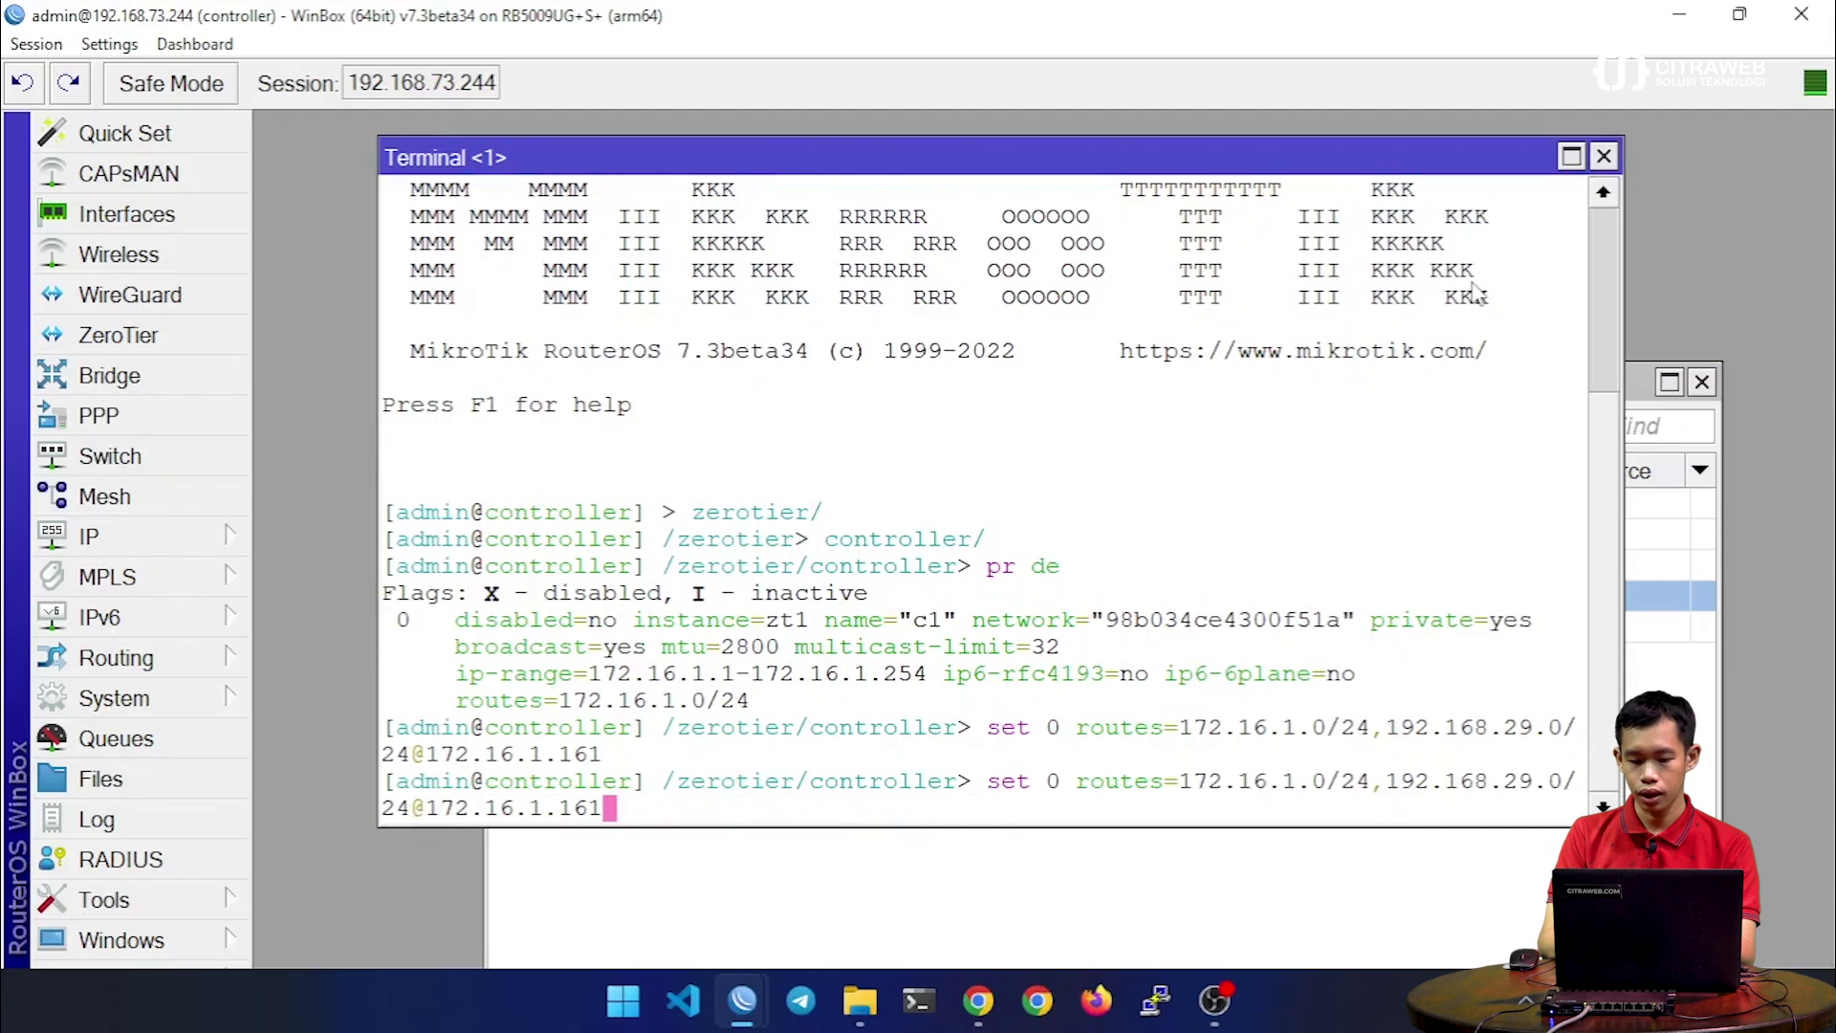
text(,)
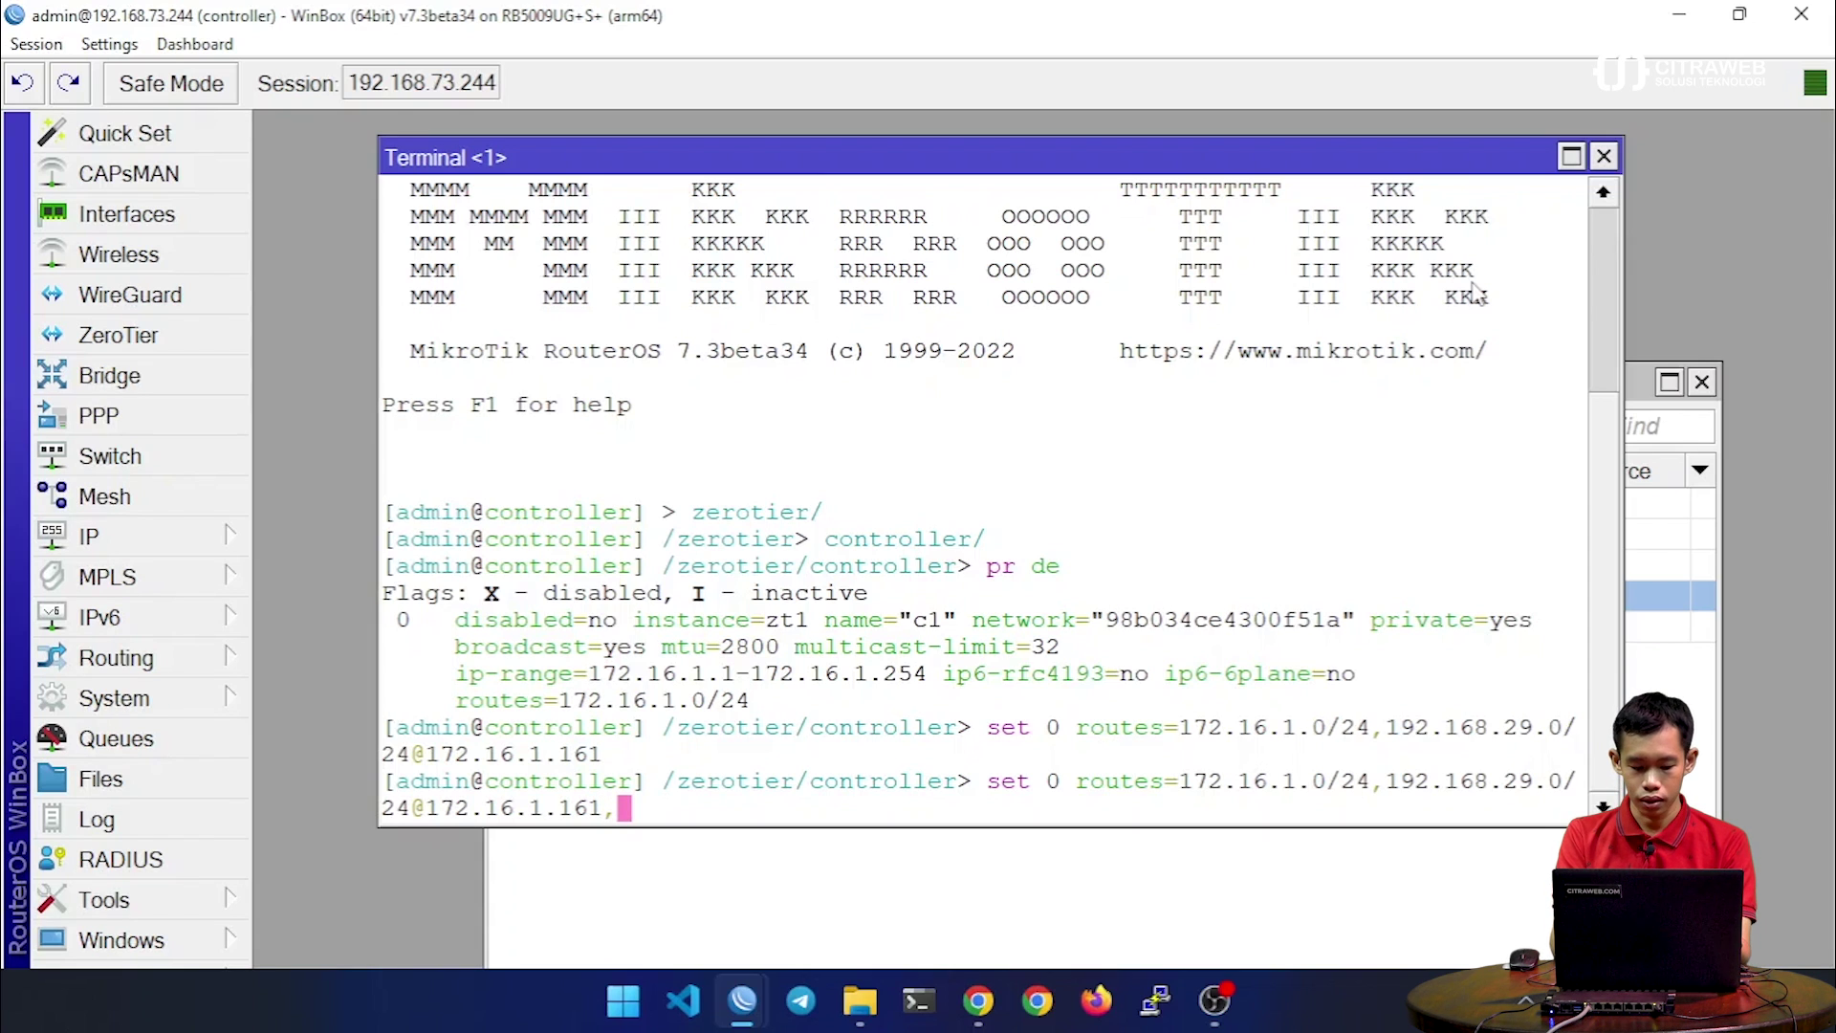
text(192.16)
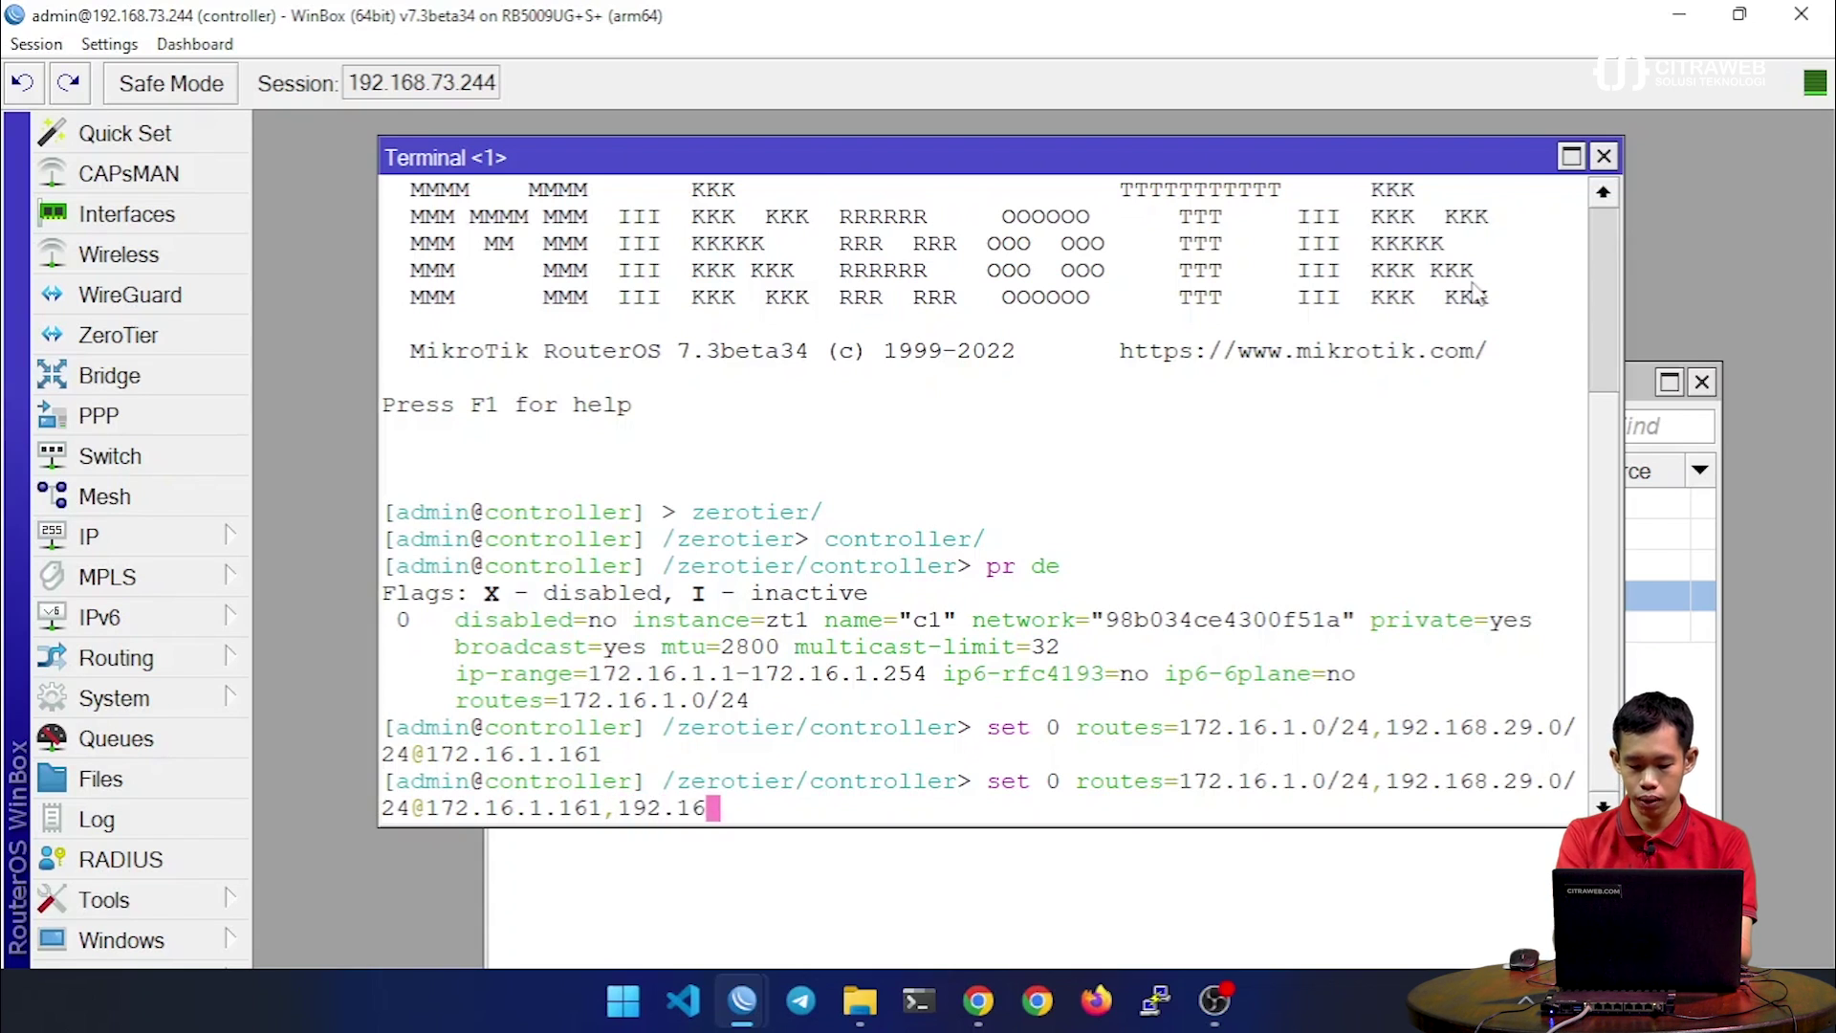
text(8.2)
text(8.0/24)
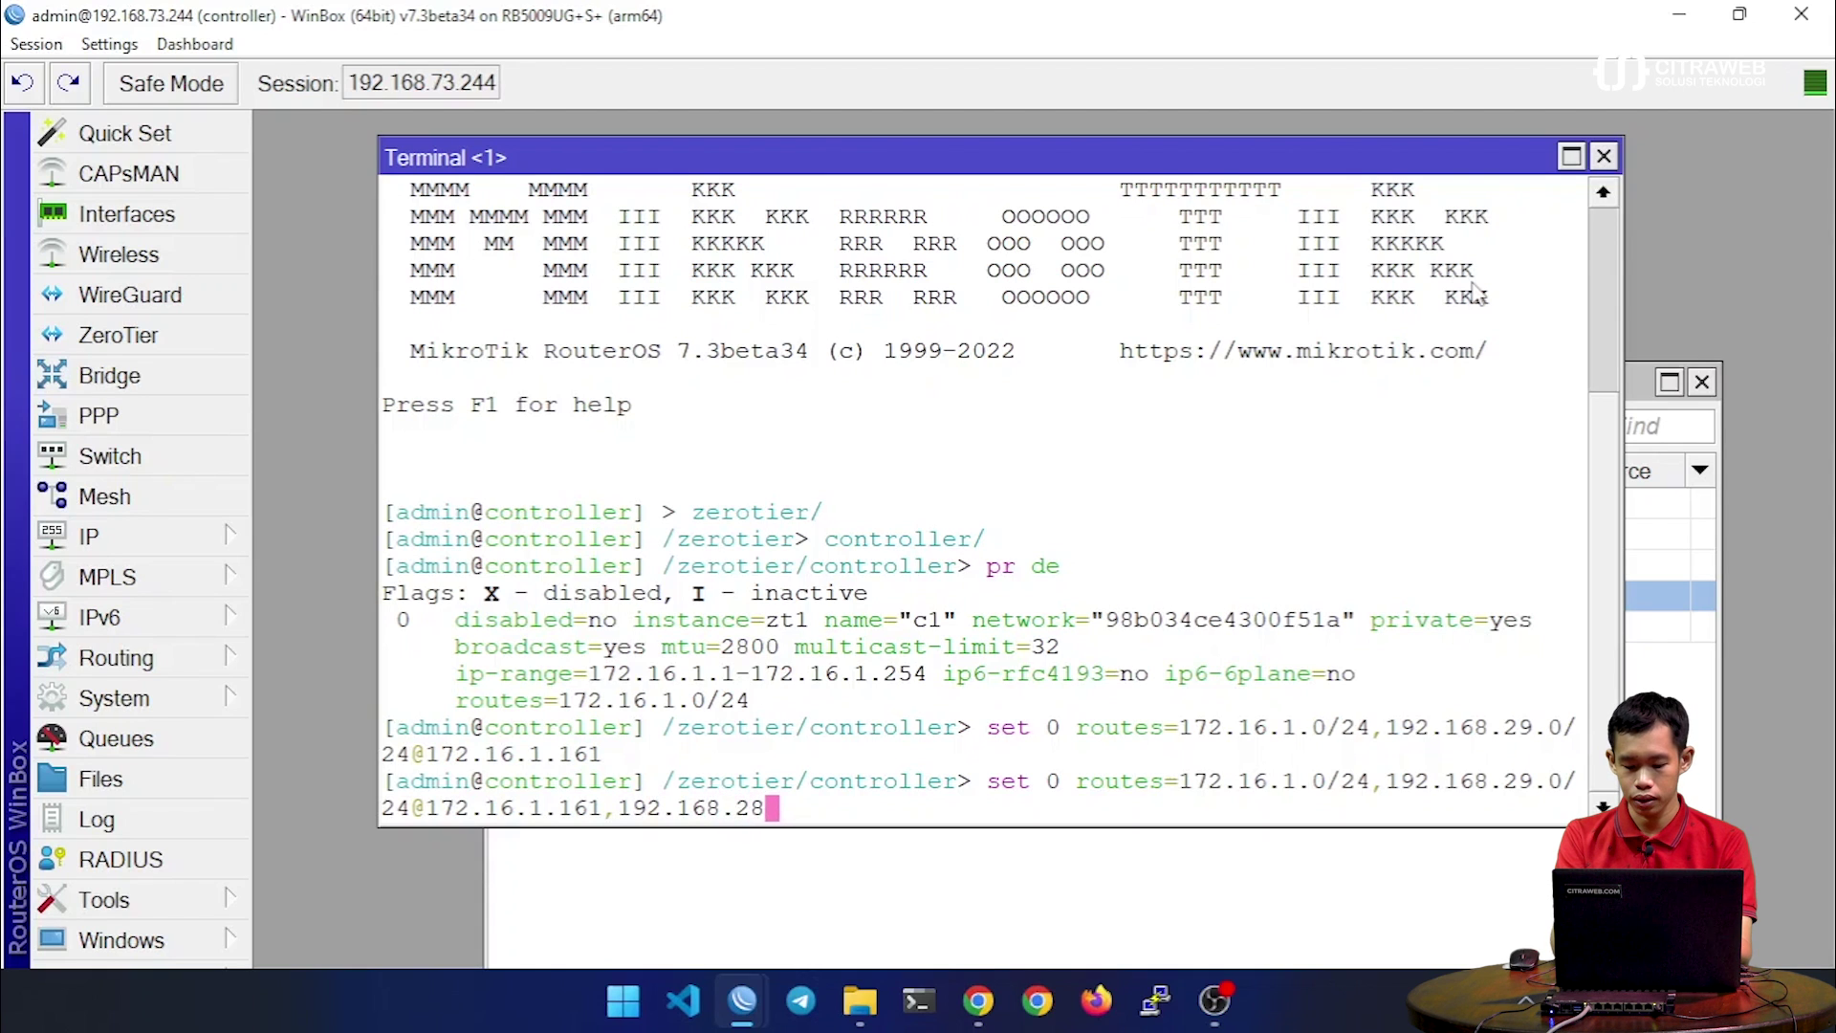
text(@)
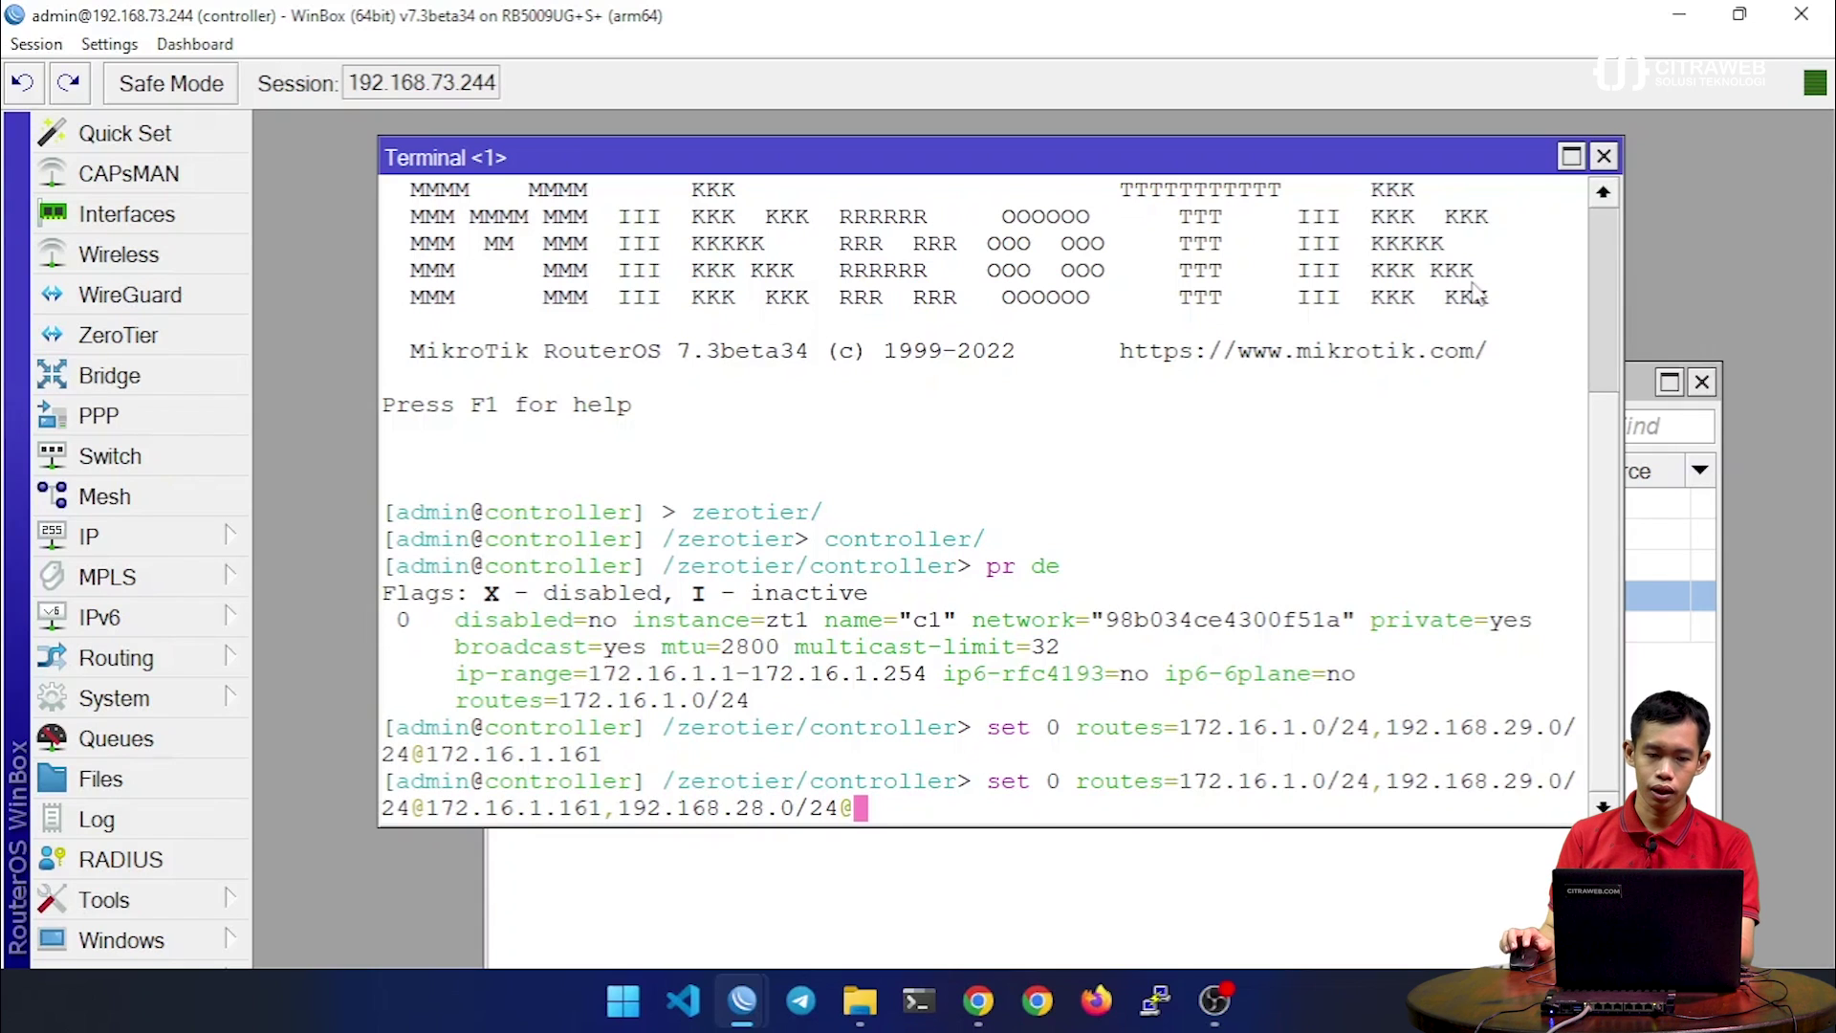
text(172.16)
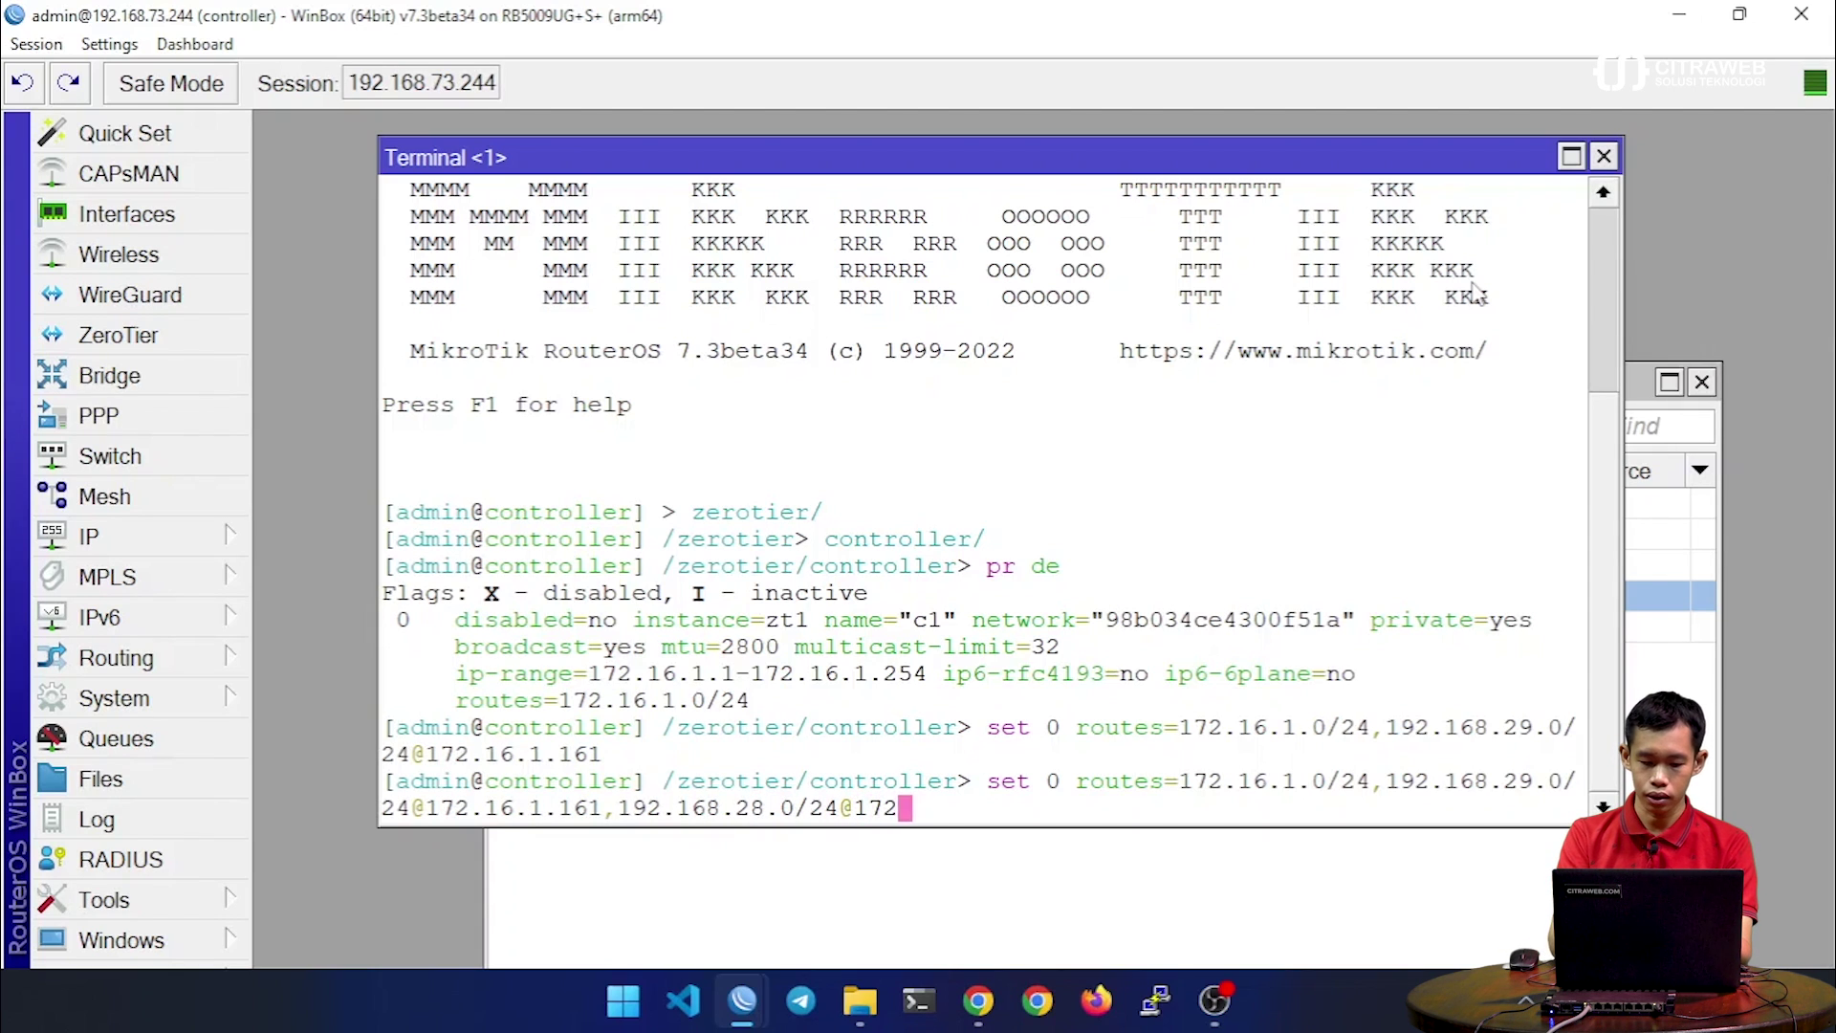
text(.1.1)
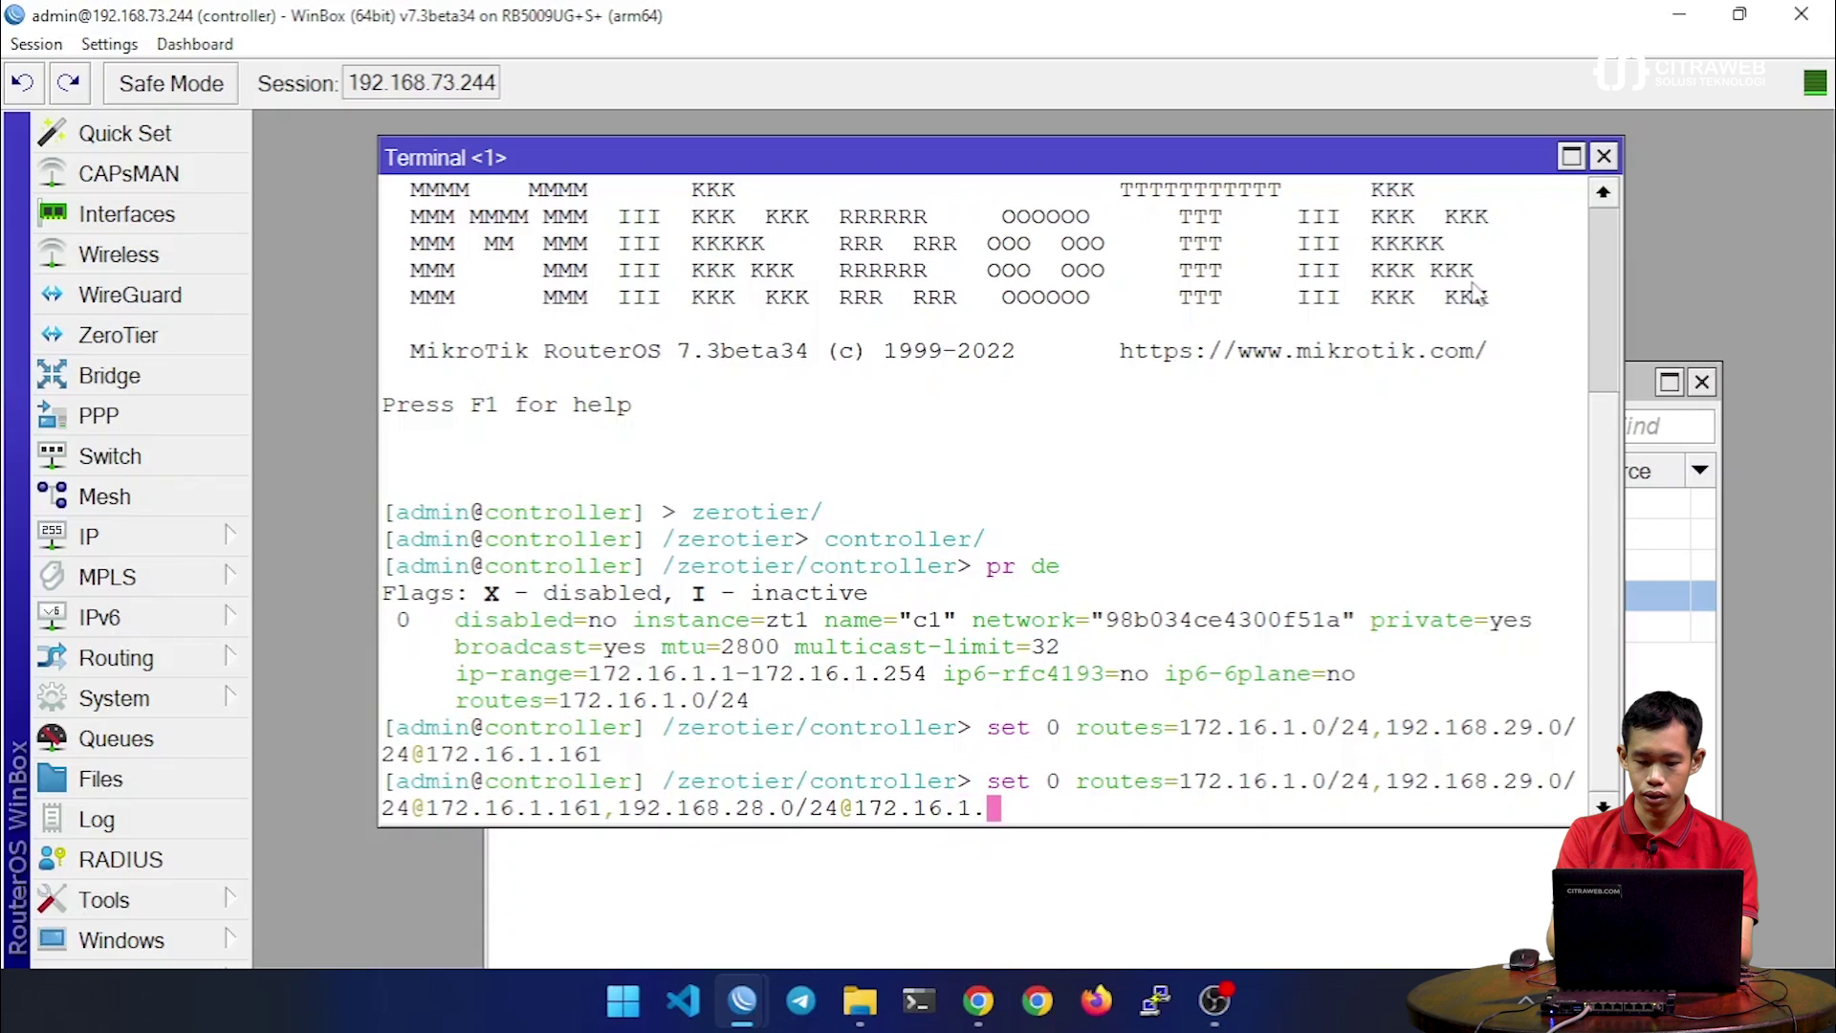
key(Return)
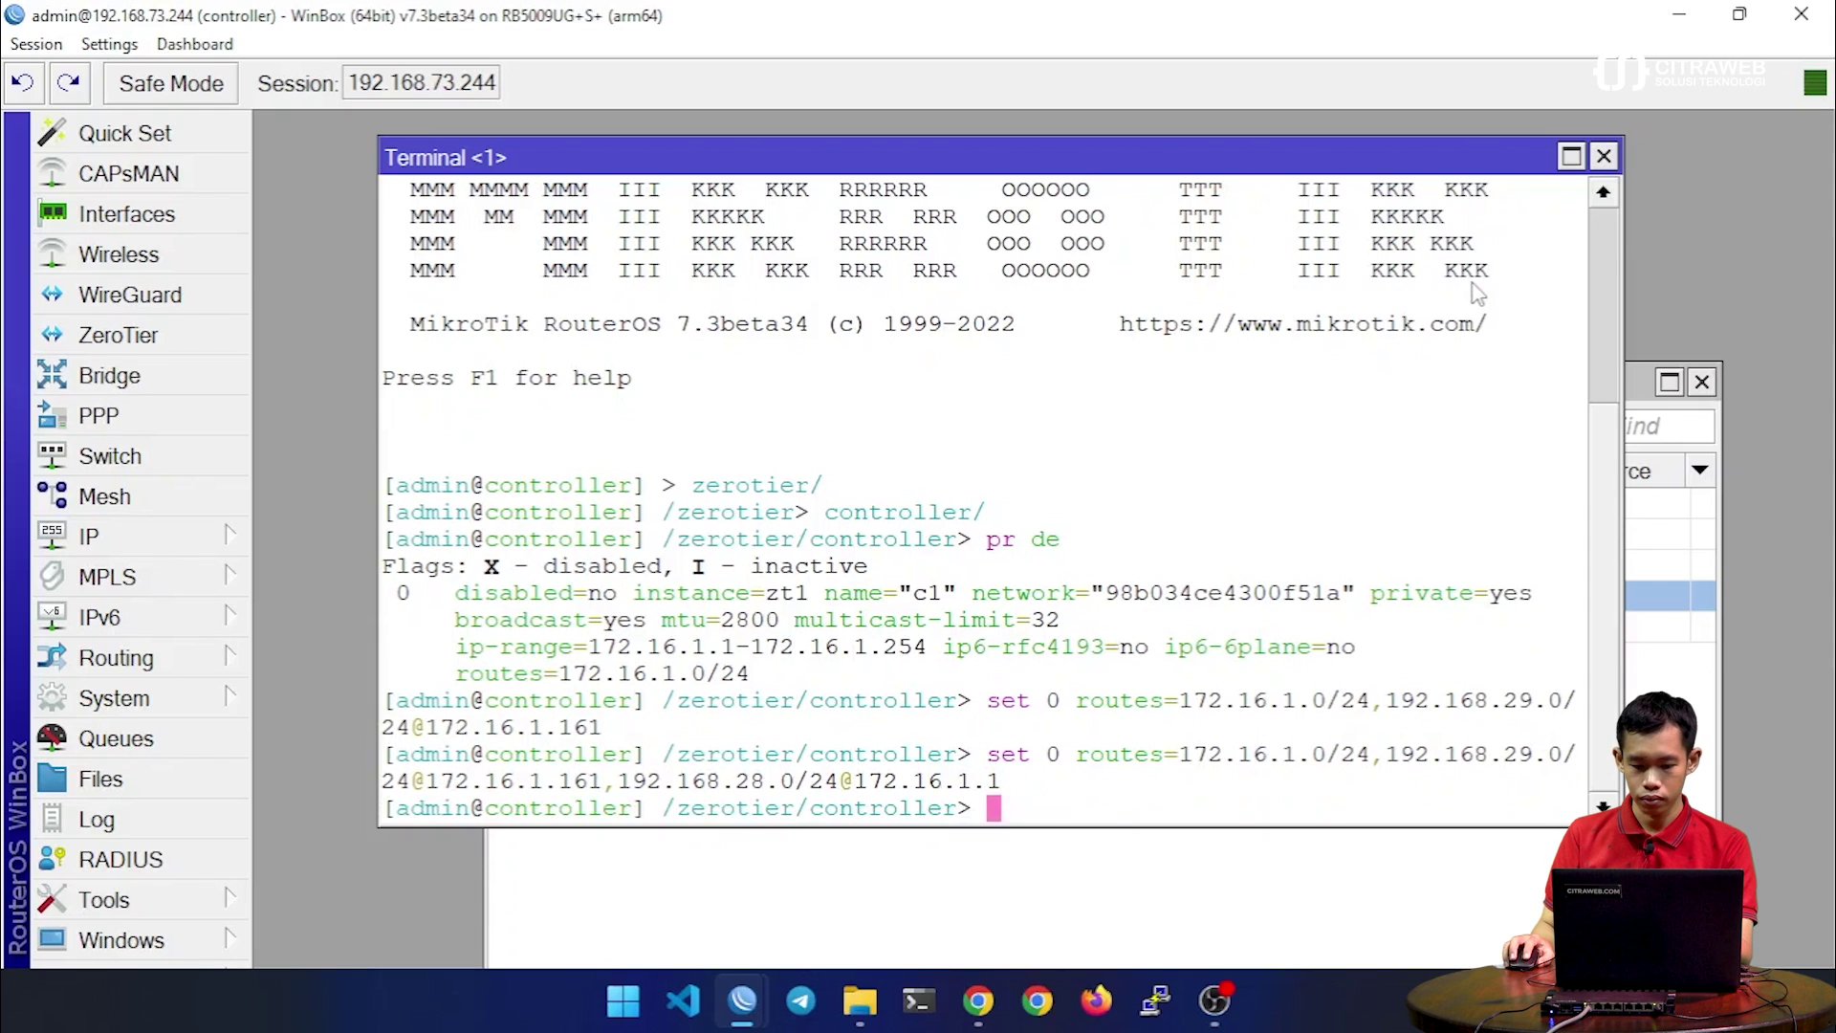
Switch to the zt1 router, check the 192.168.28.0/24 route in its IP route list and close its open windows
click(1111, 866)
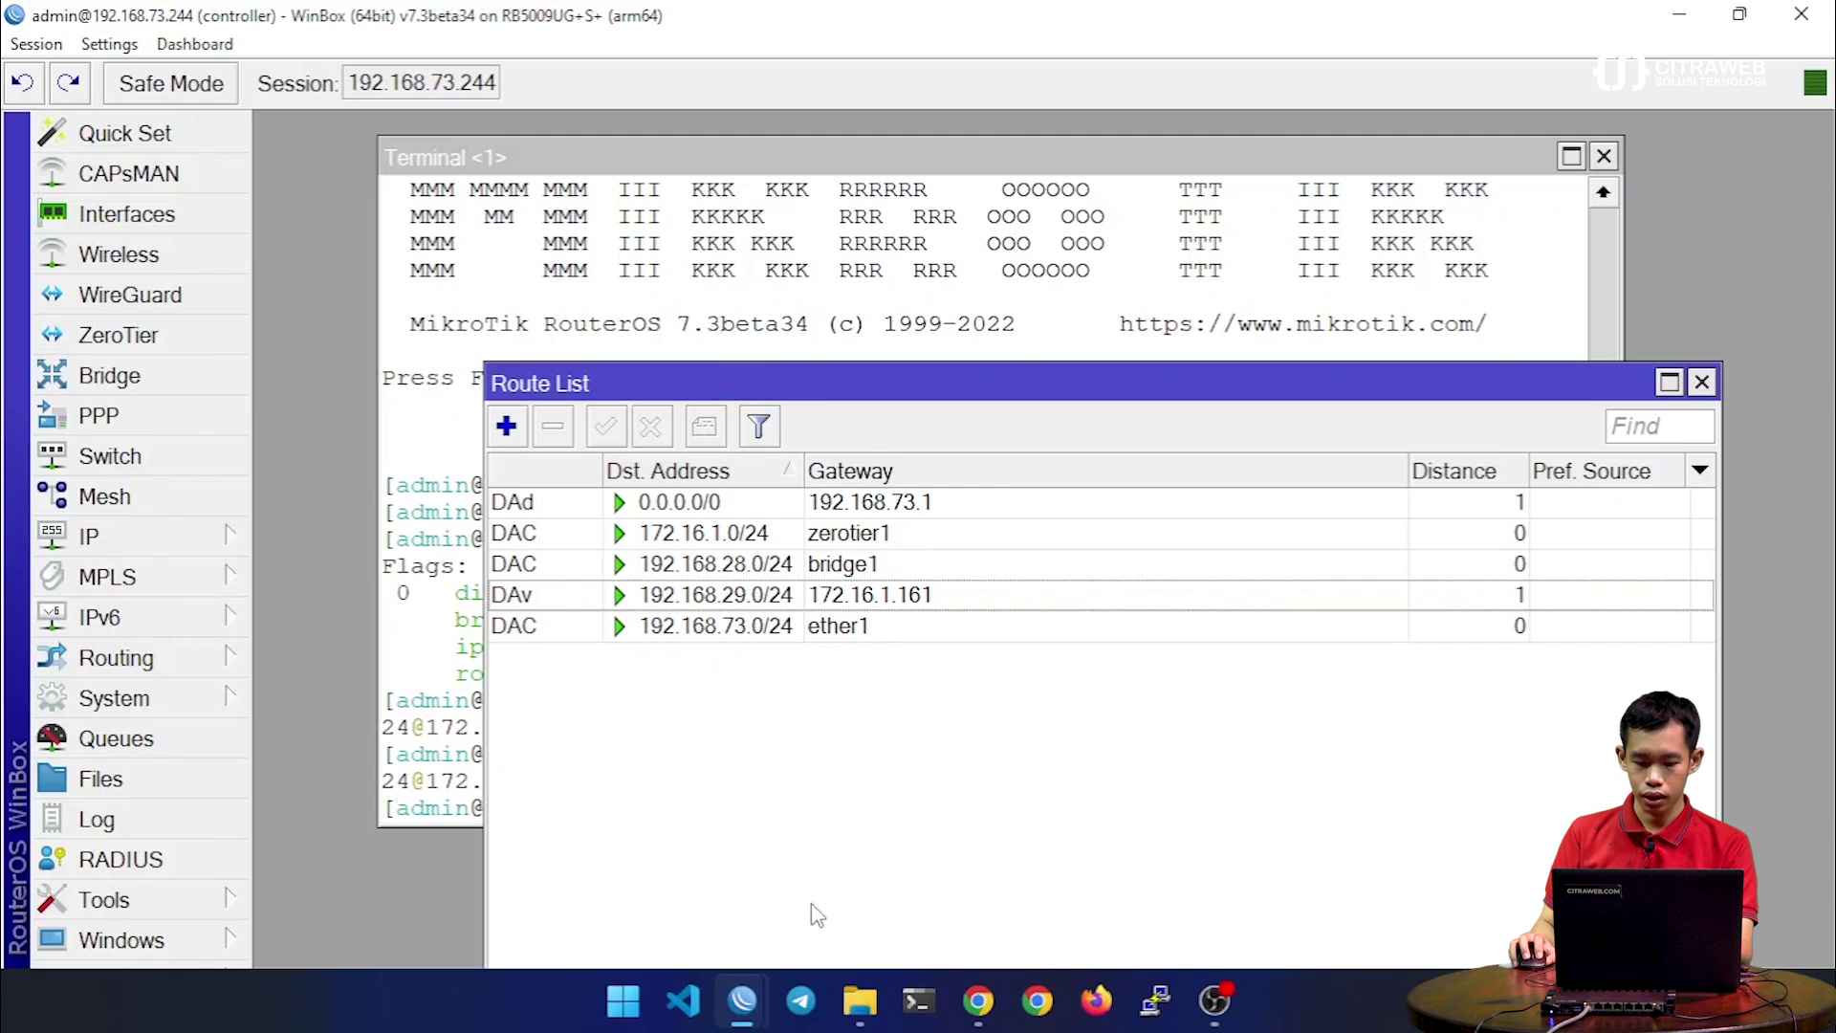
mouse_move(755, 1004)
click(840, 865)
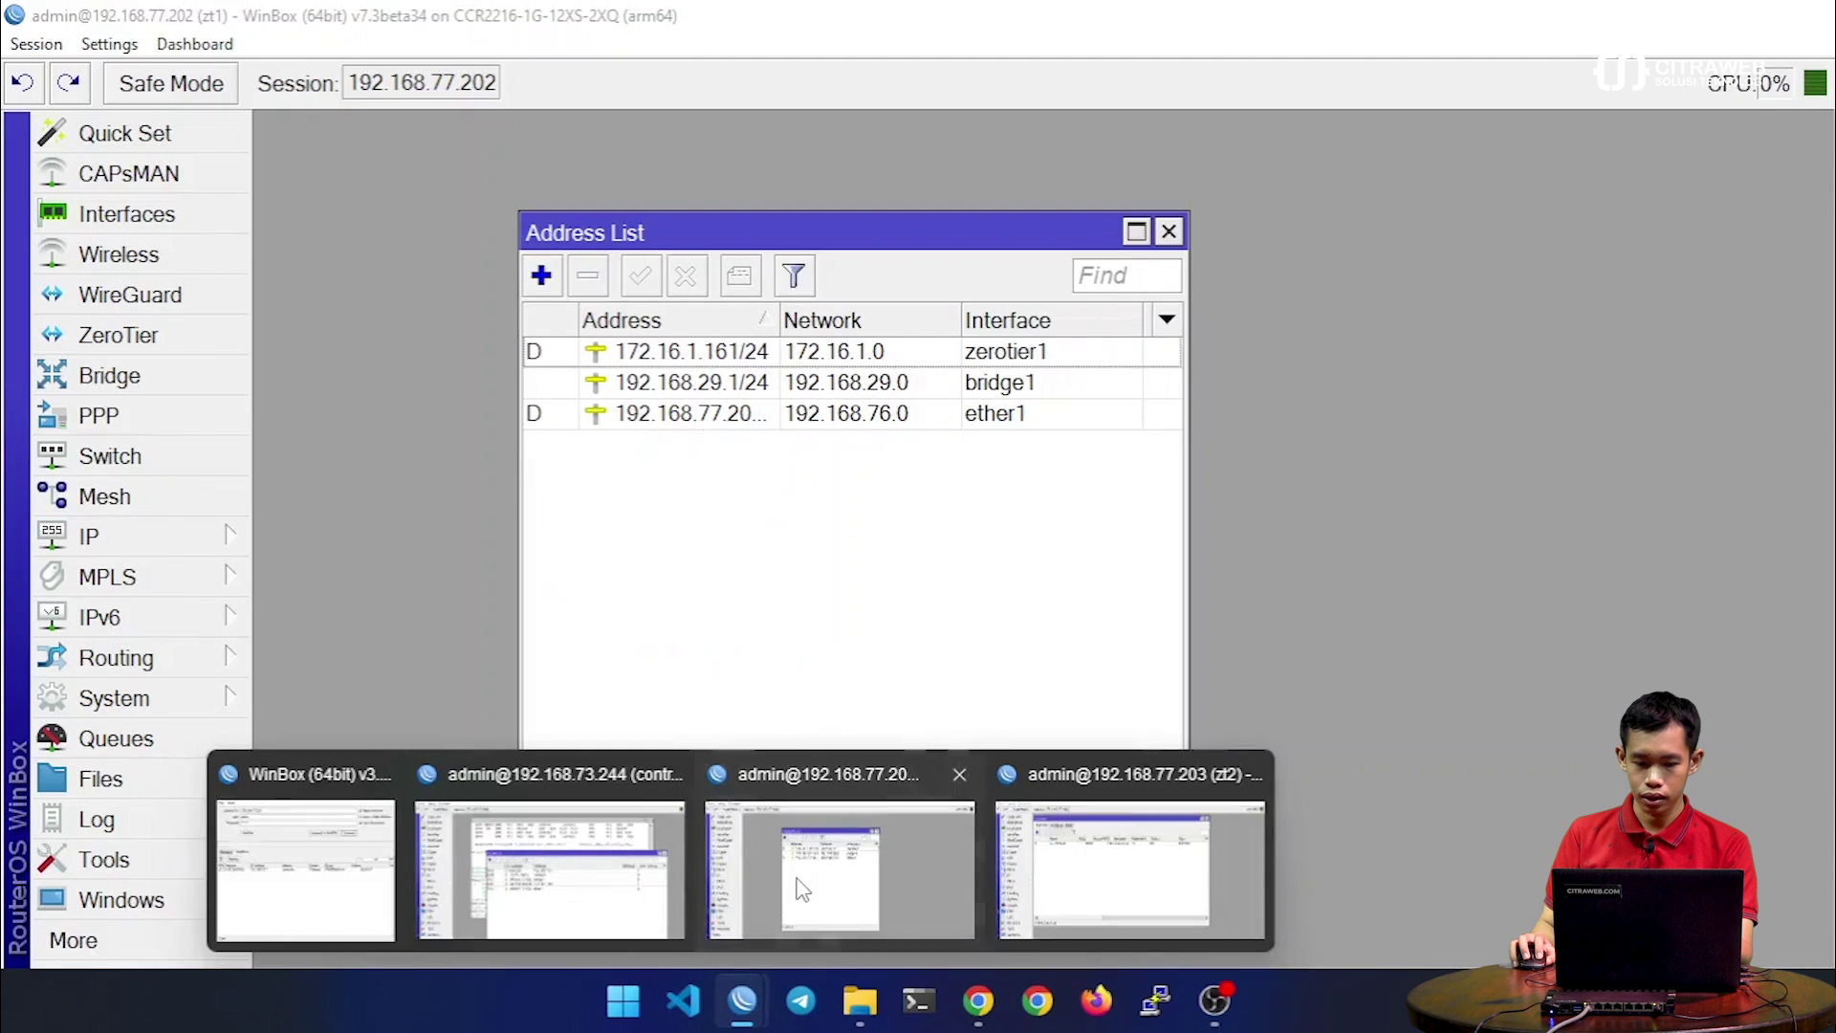
click(150, 539)
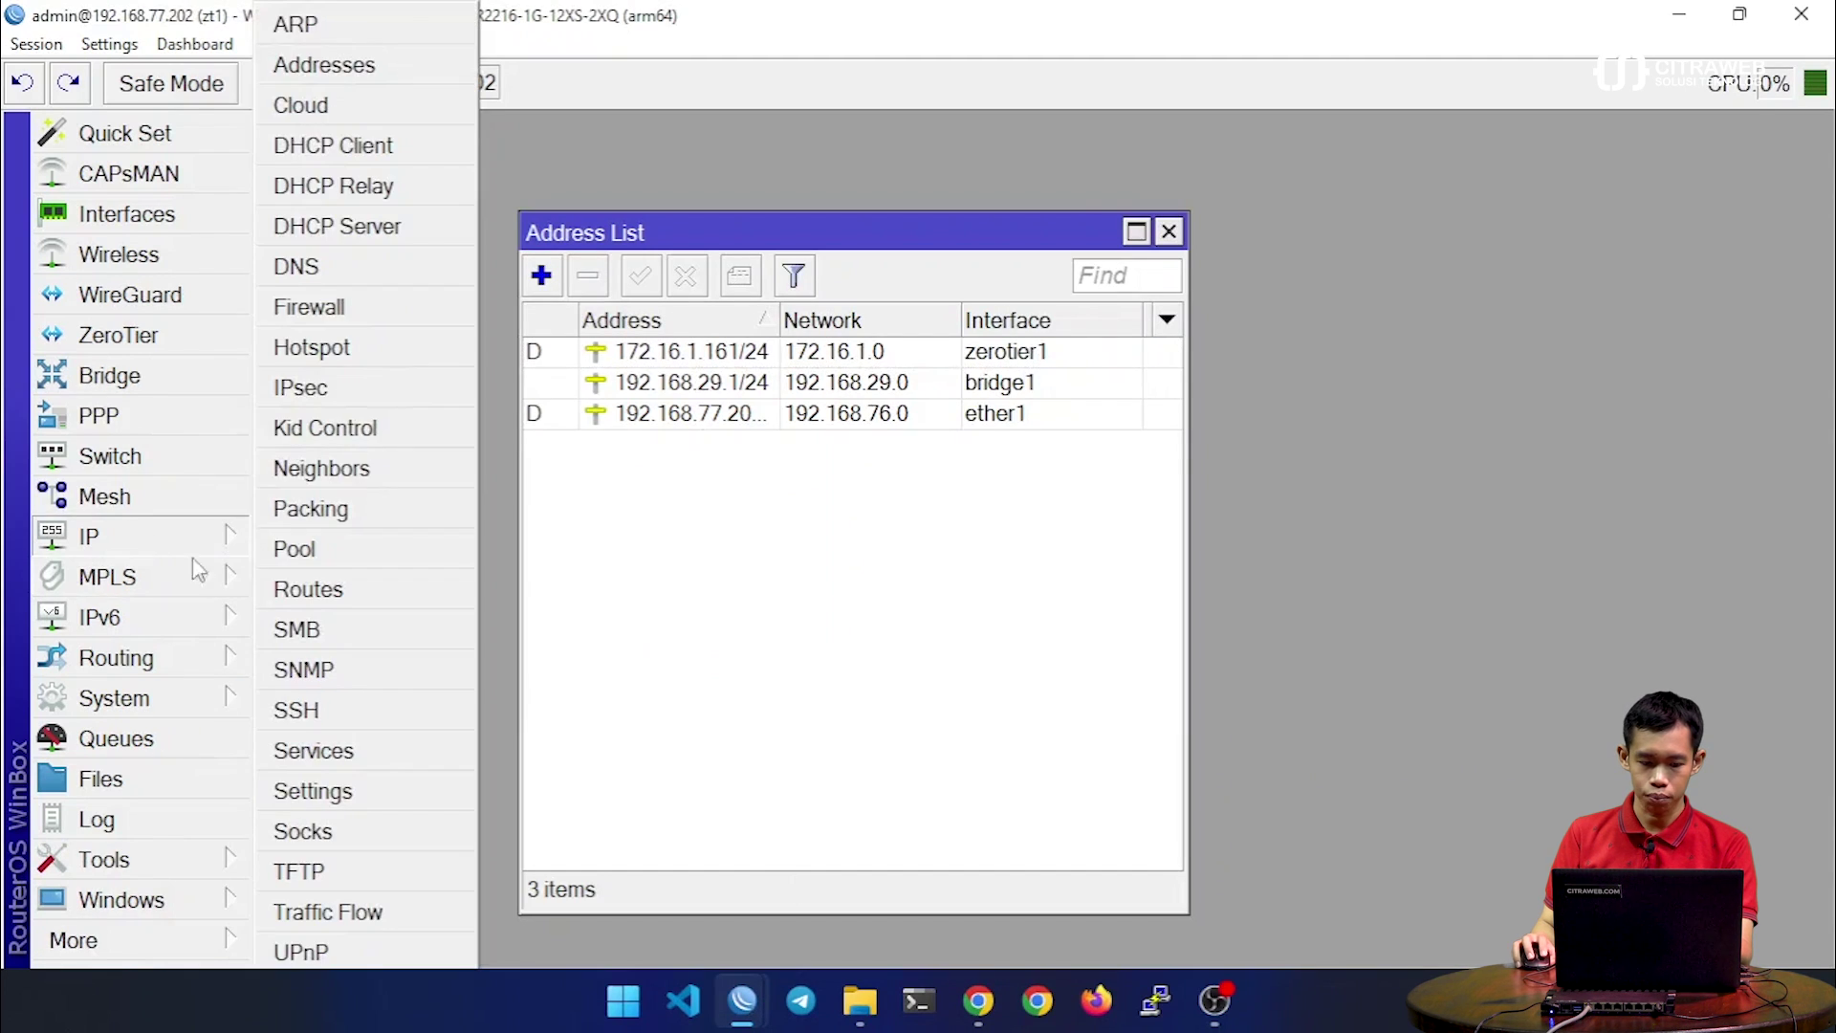
click(338, 596)
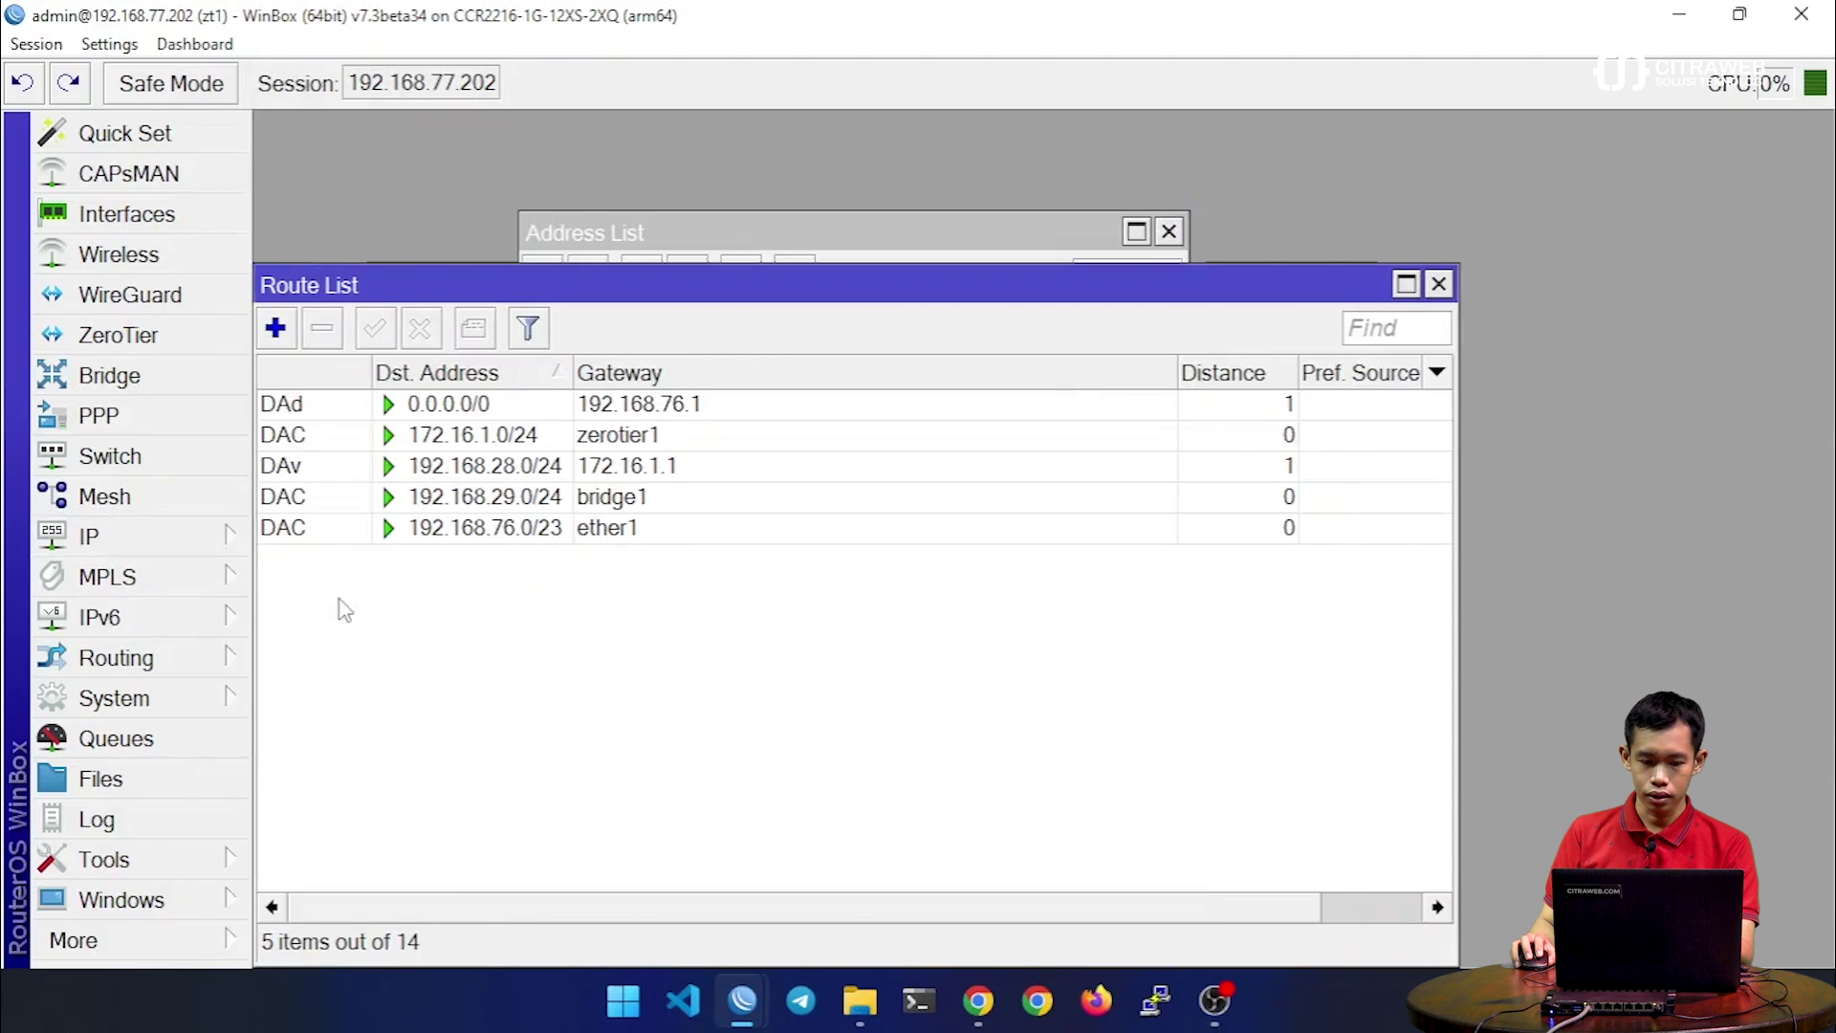
click(513, 481)
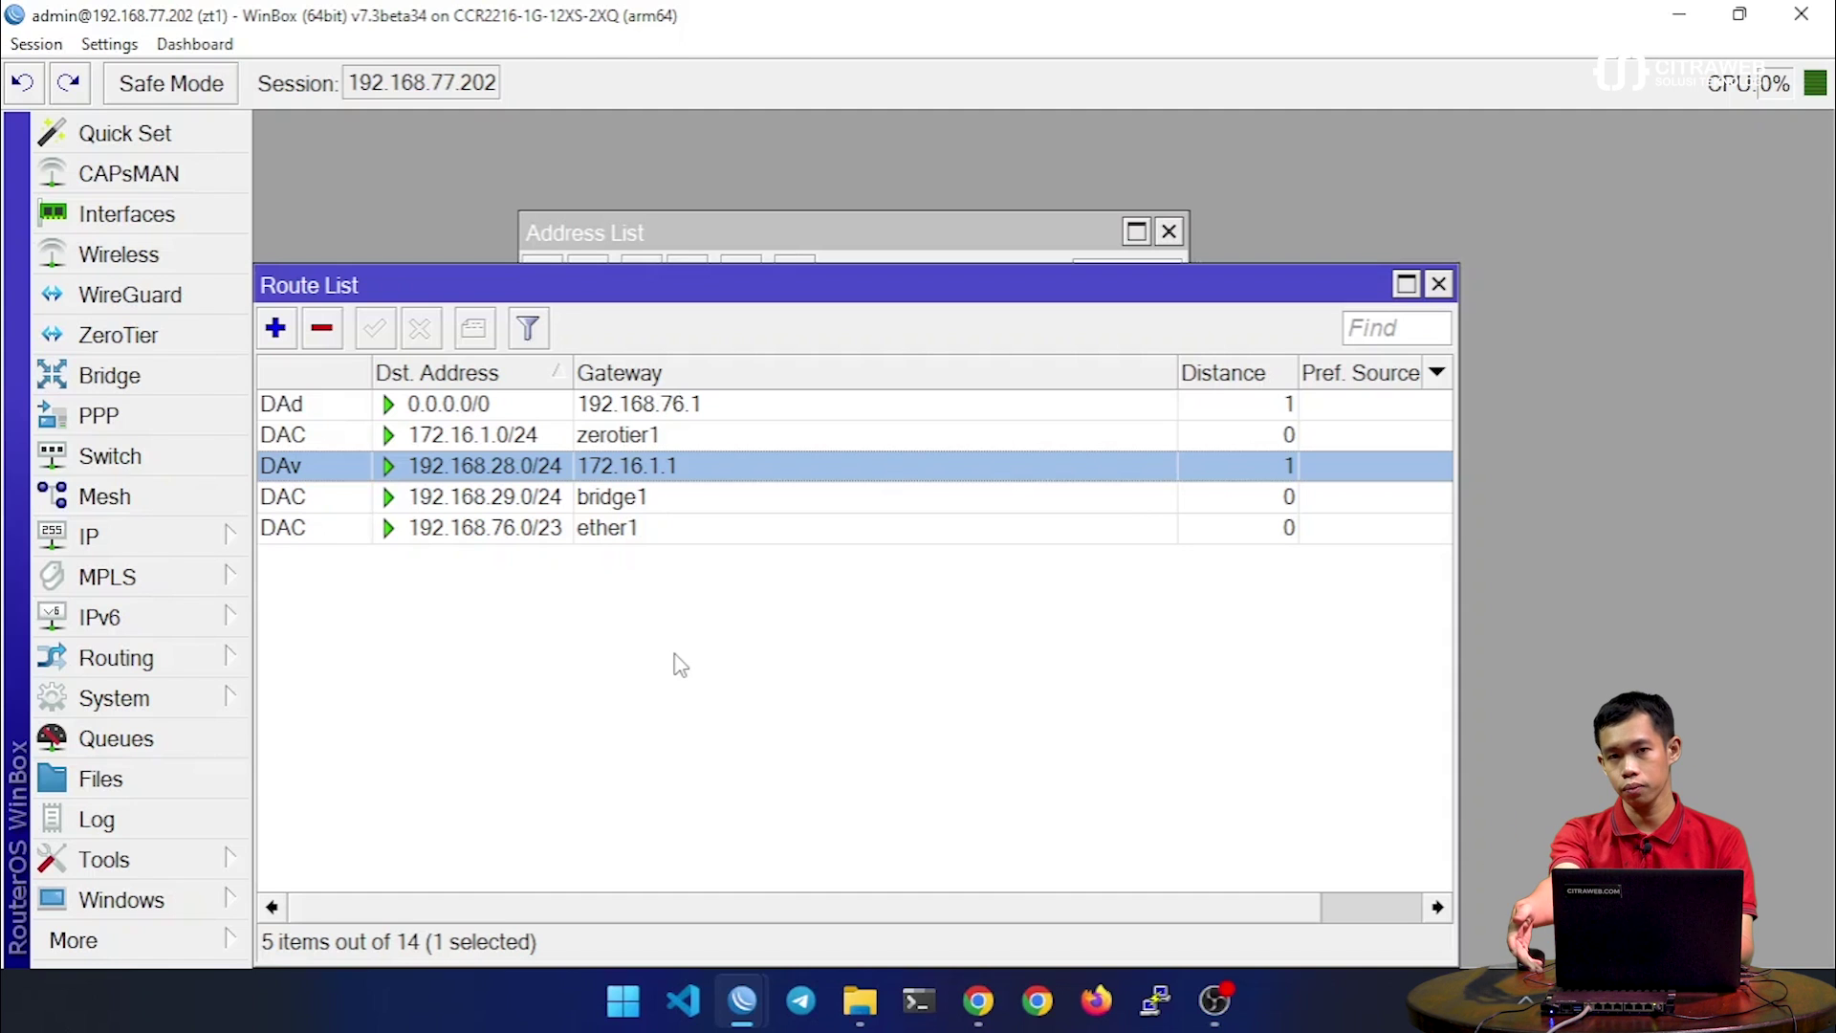
click(677, 665)
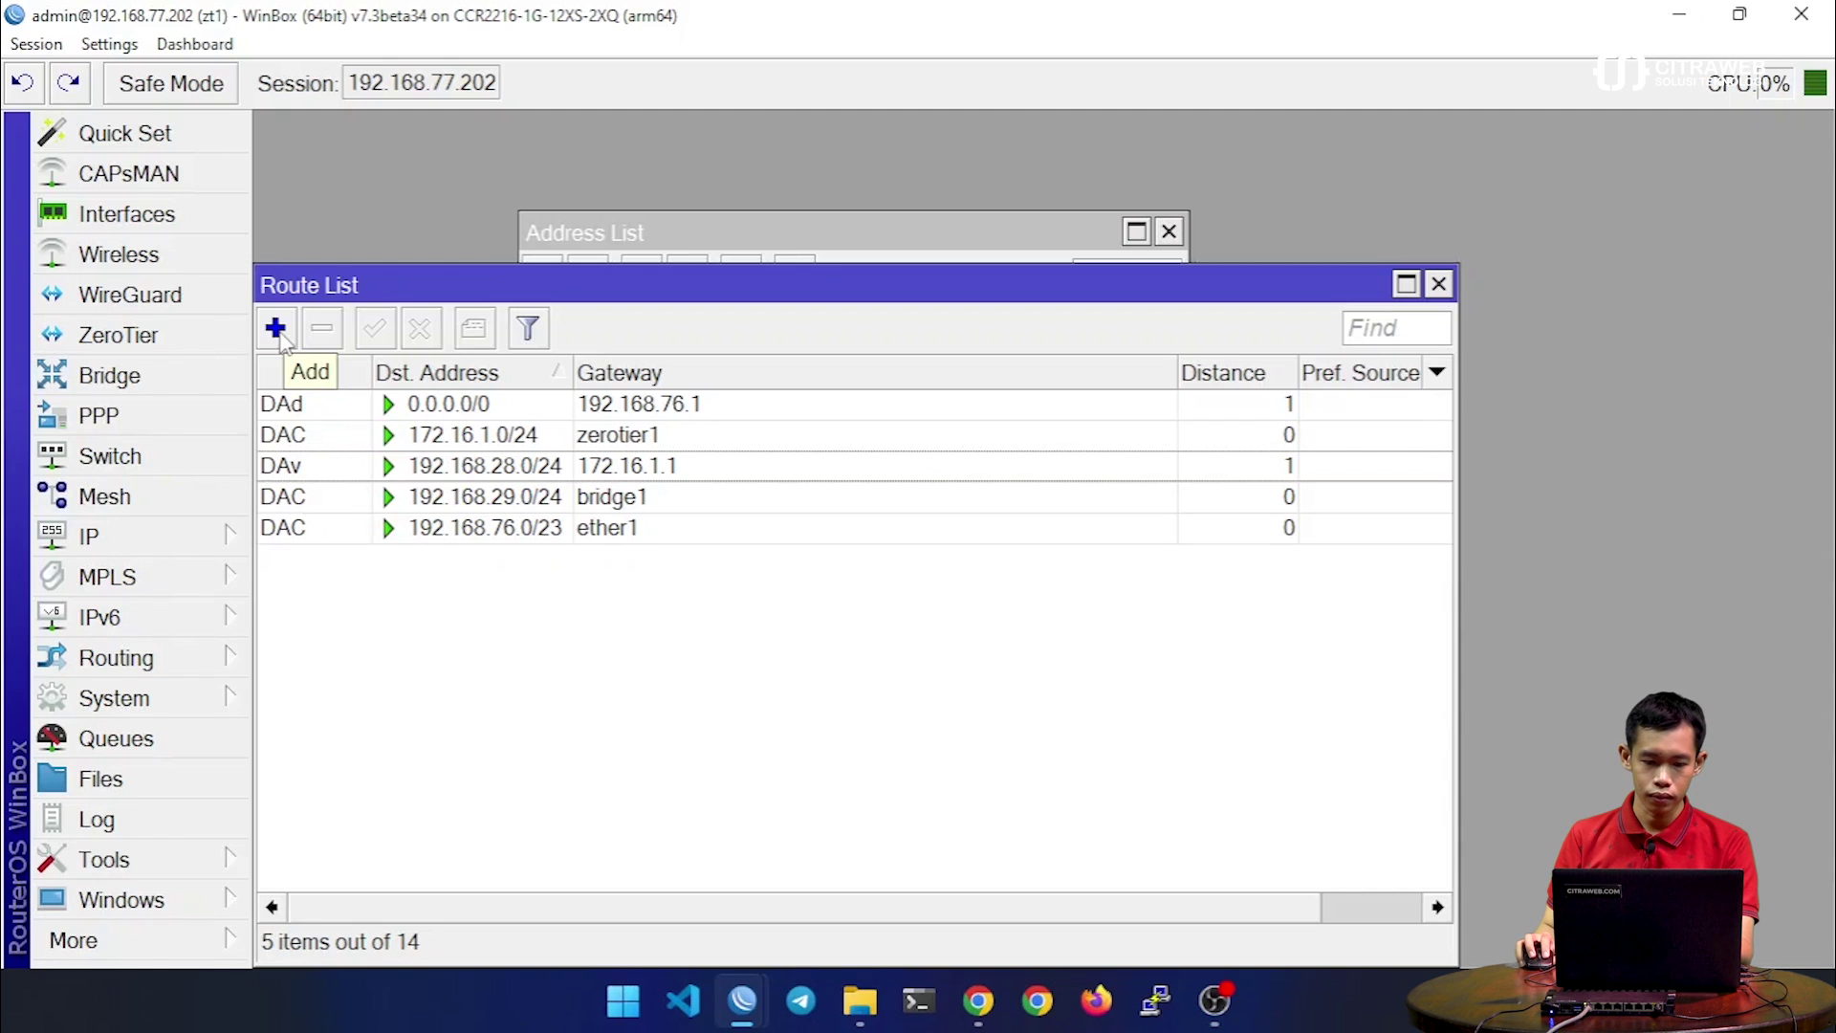
key(Escape)
key(Escape)
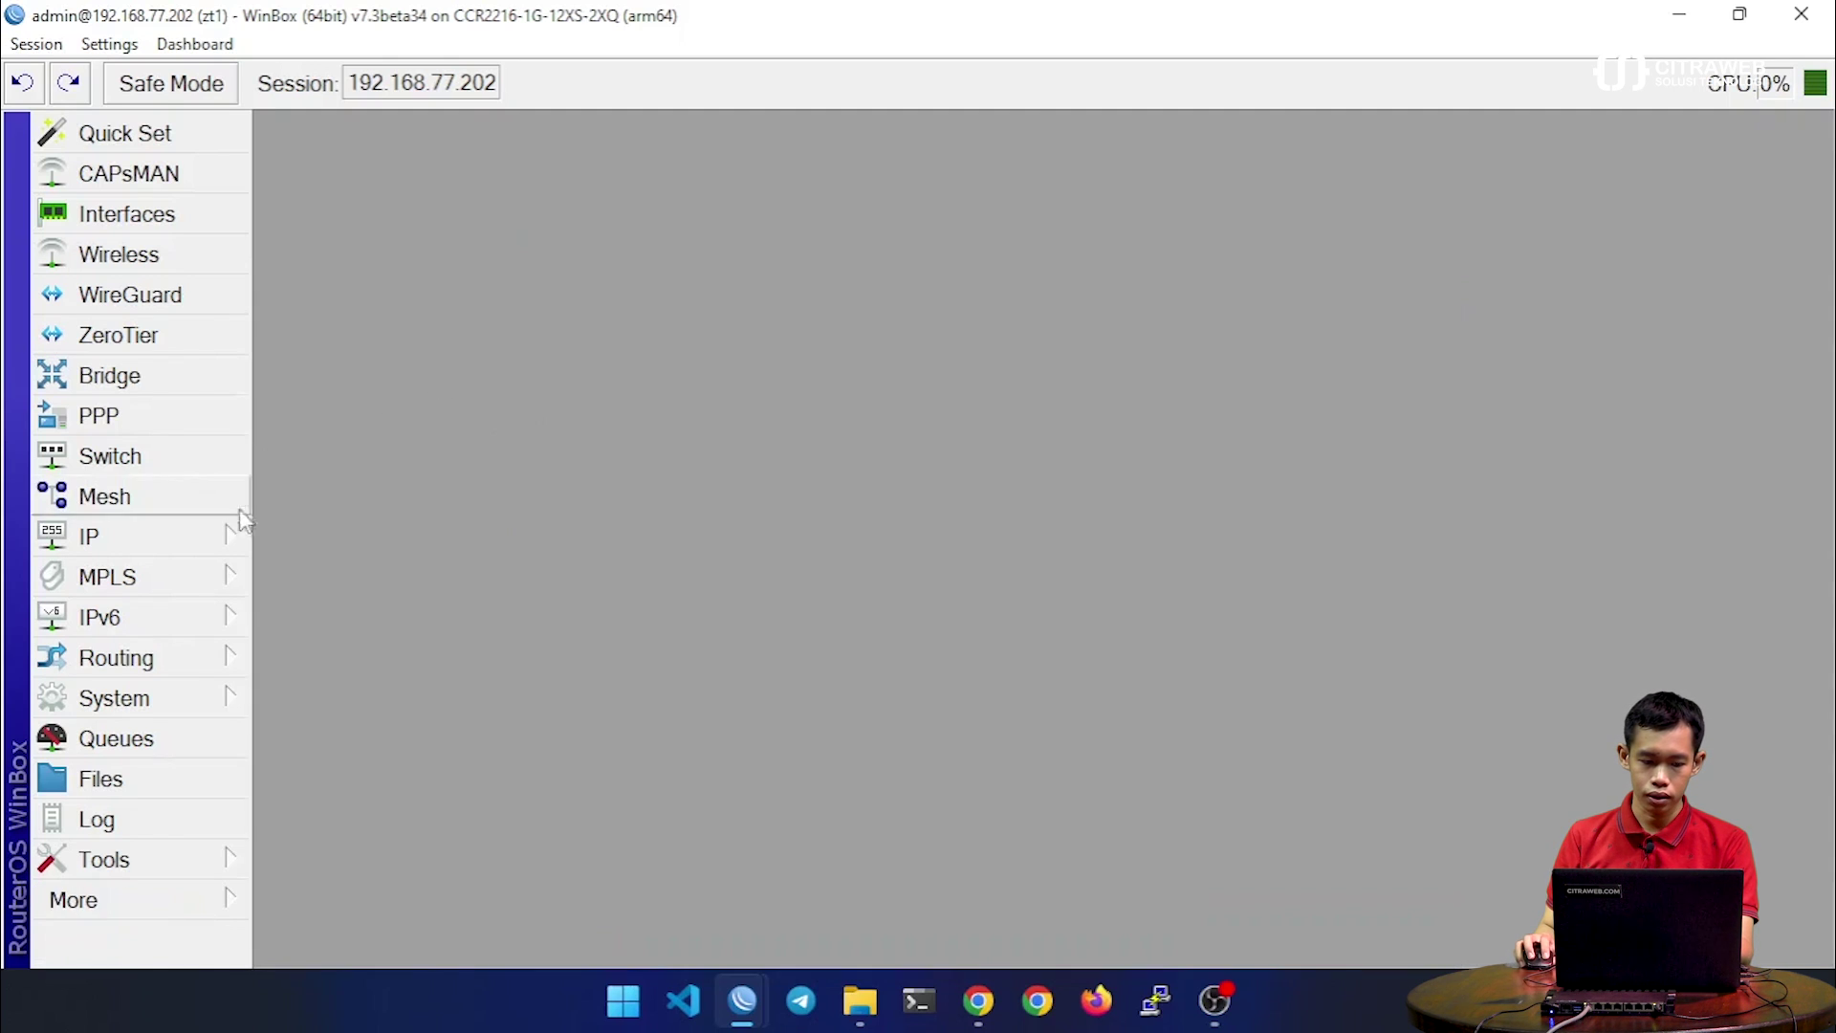
Copy the IP address of the raspberrypi DHCP lease on zt1, then close the lease and the DHCP server window
click(233, 532)
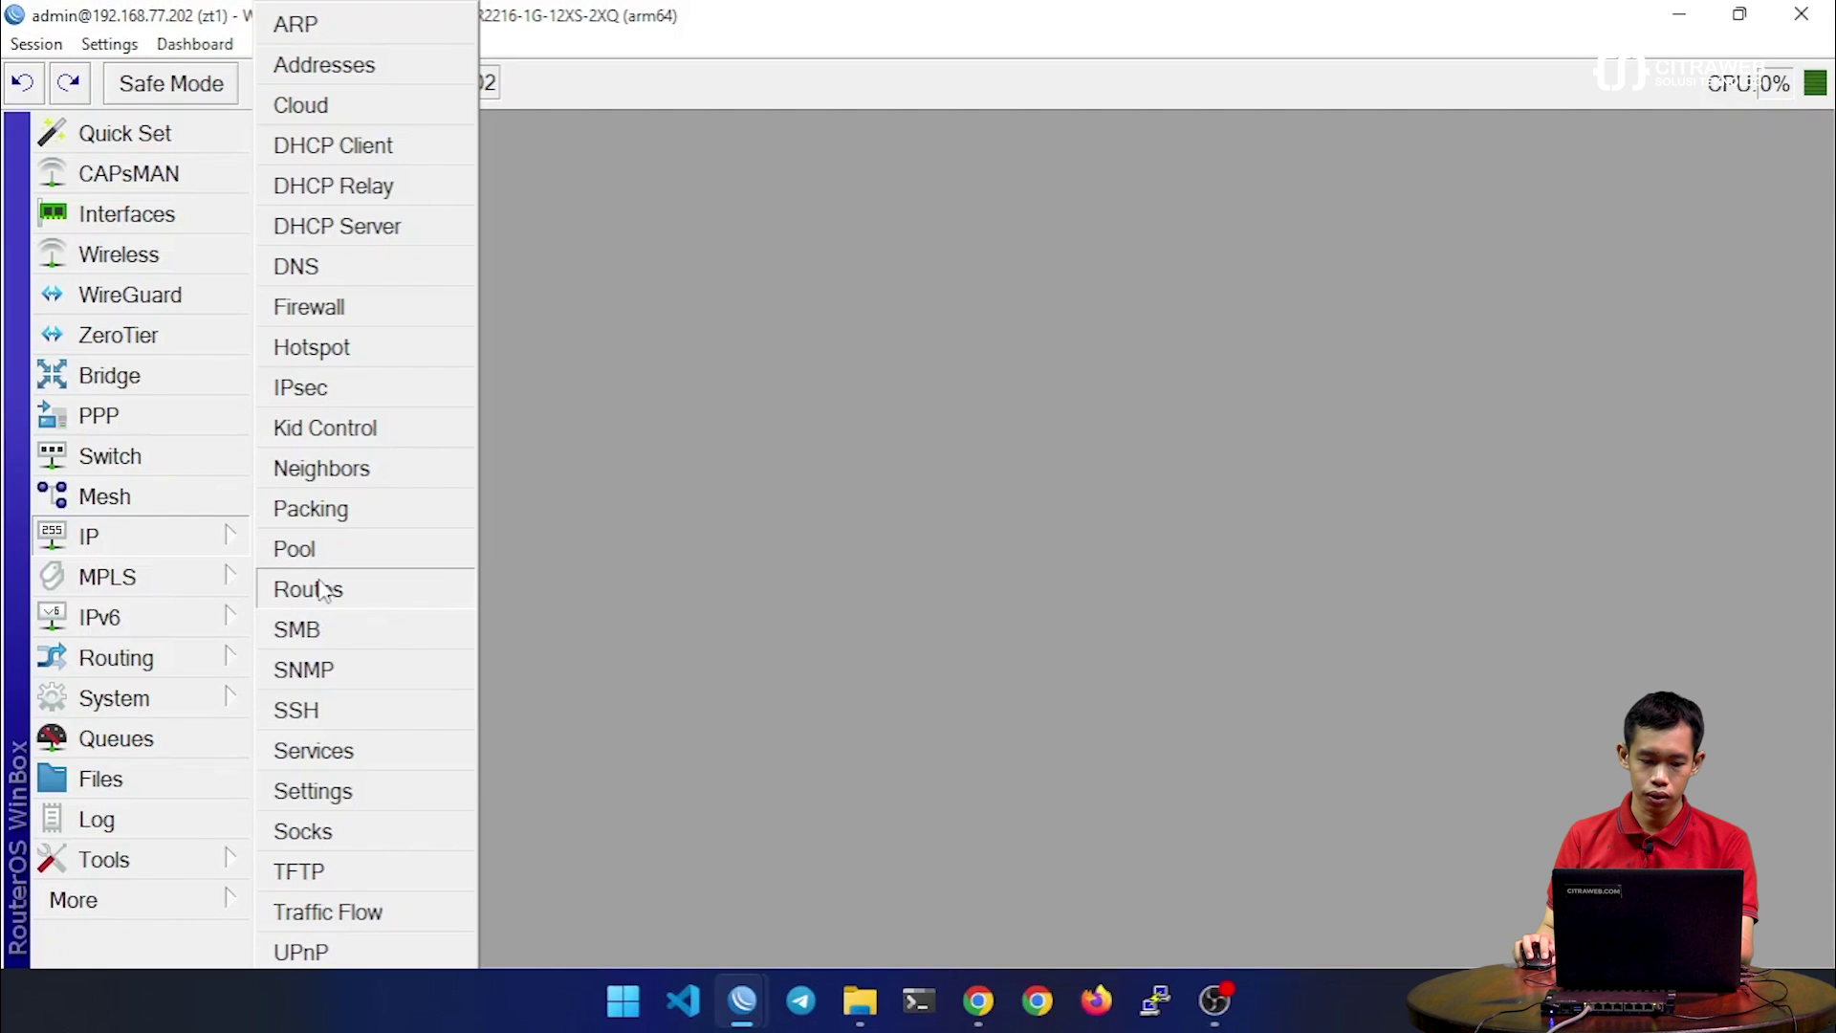
click(354, 225)
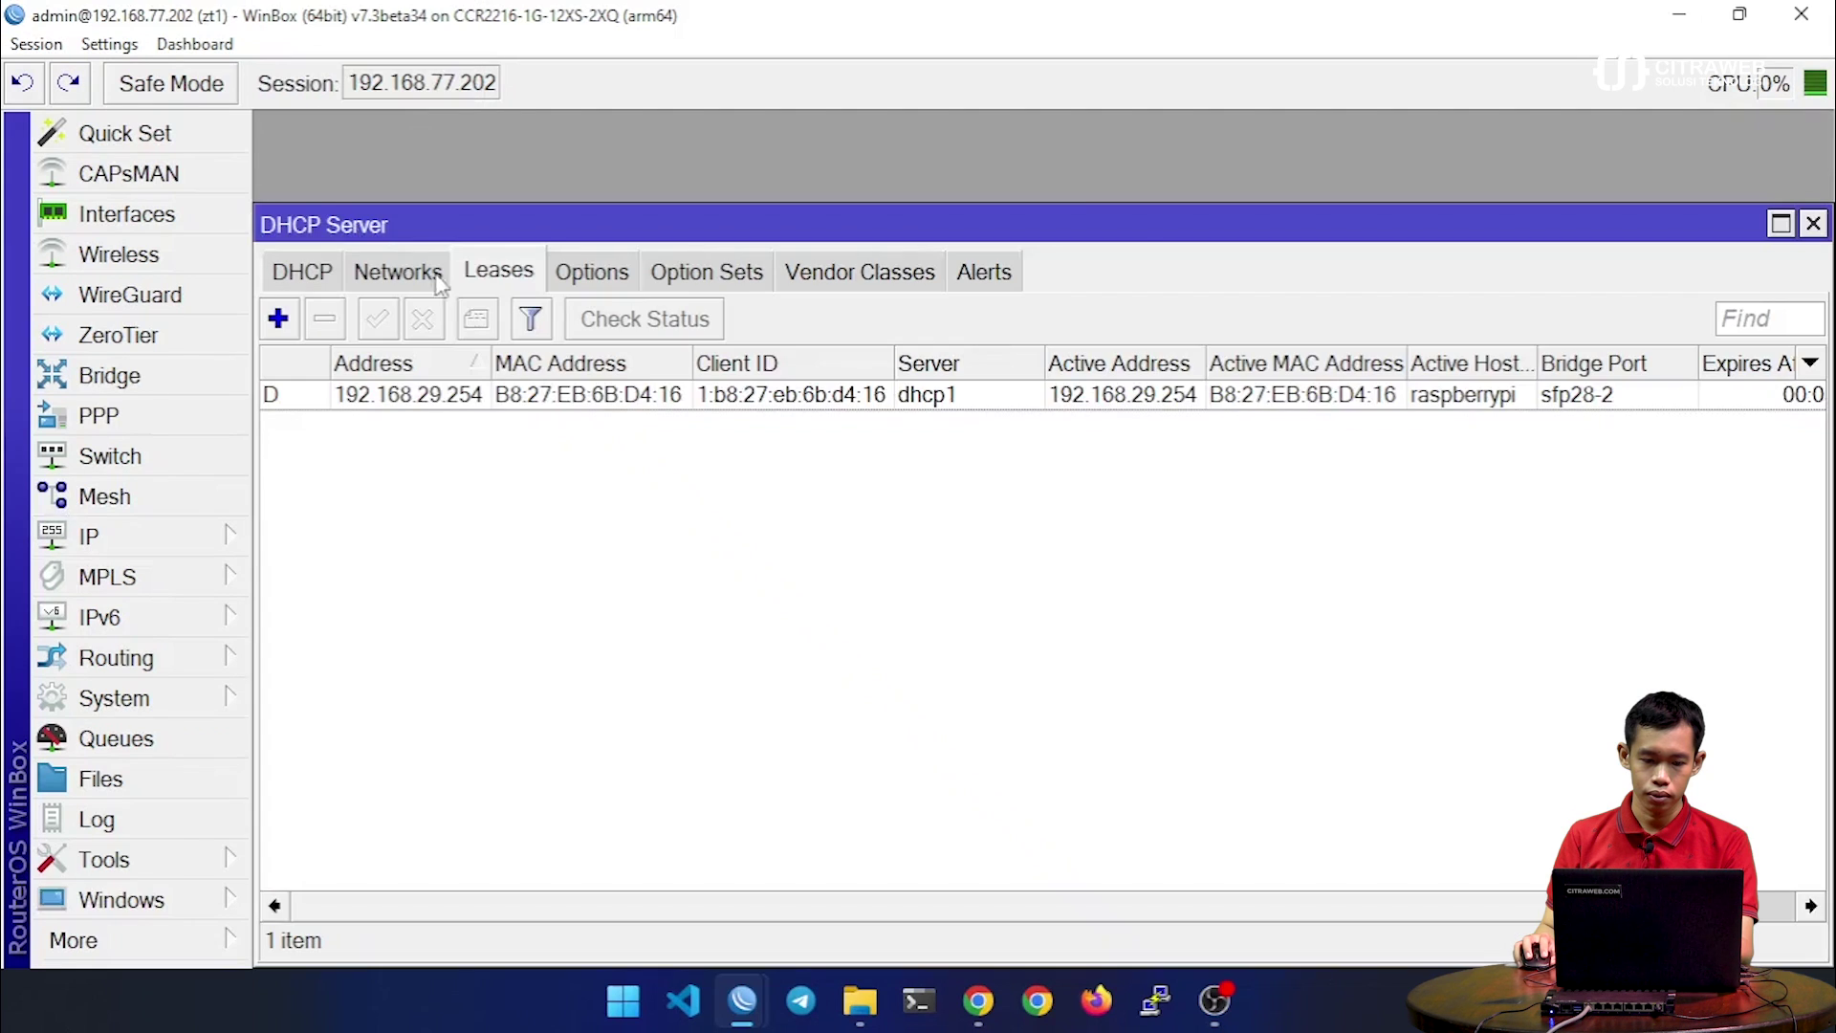
double_click(447, 395)
double_click(1335, 335)
right_click(1335, 344)
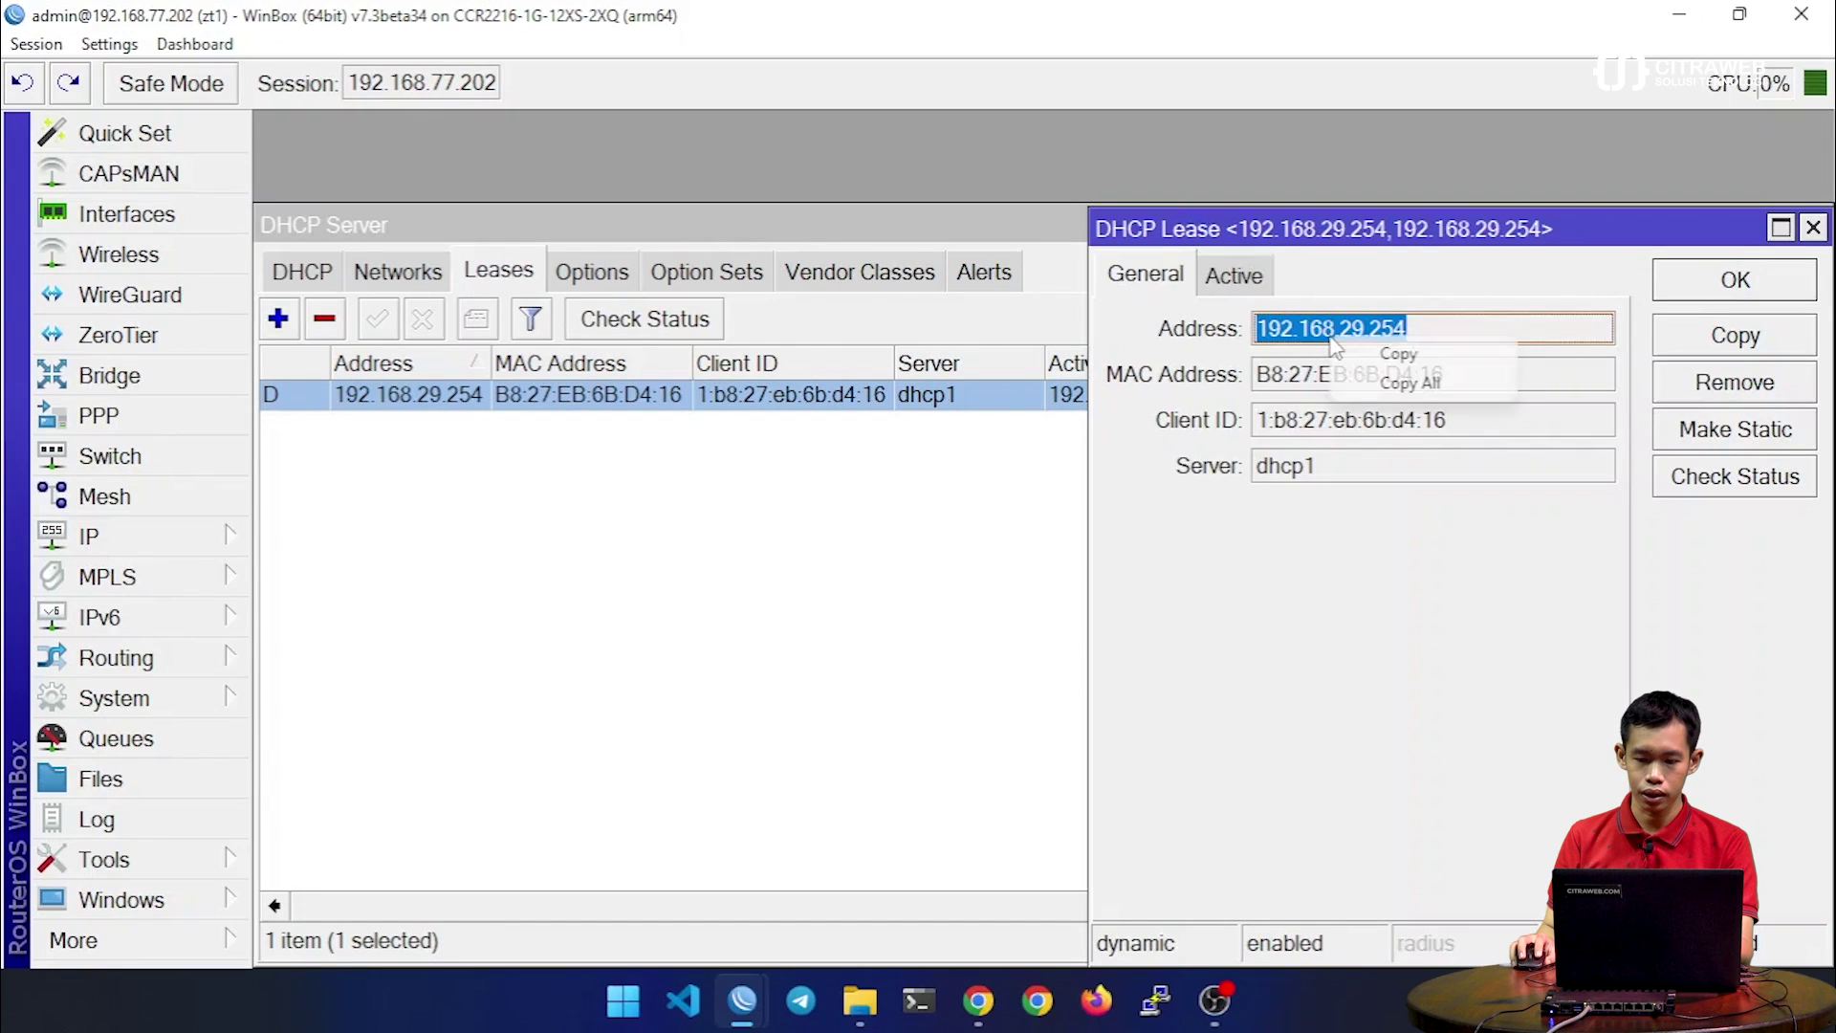
click(1377, 354)
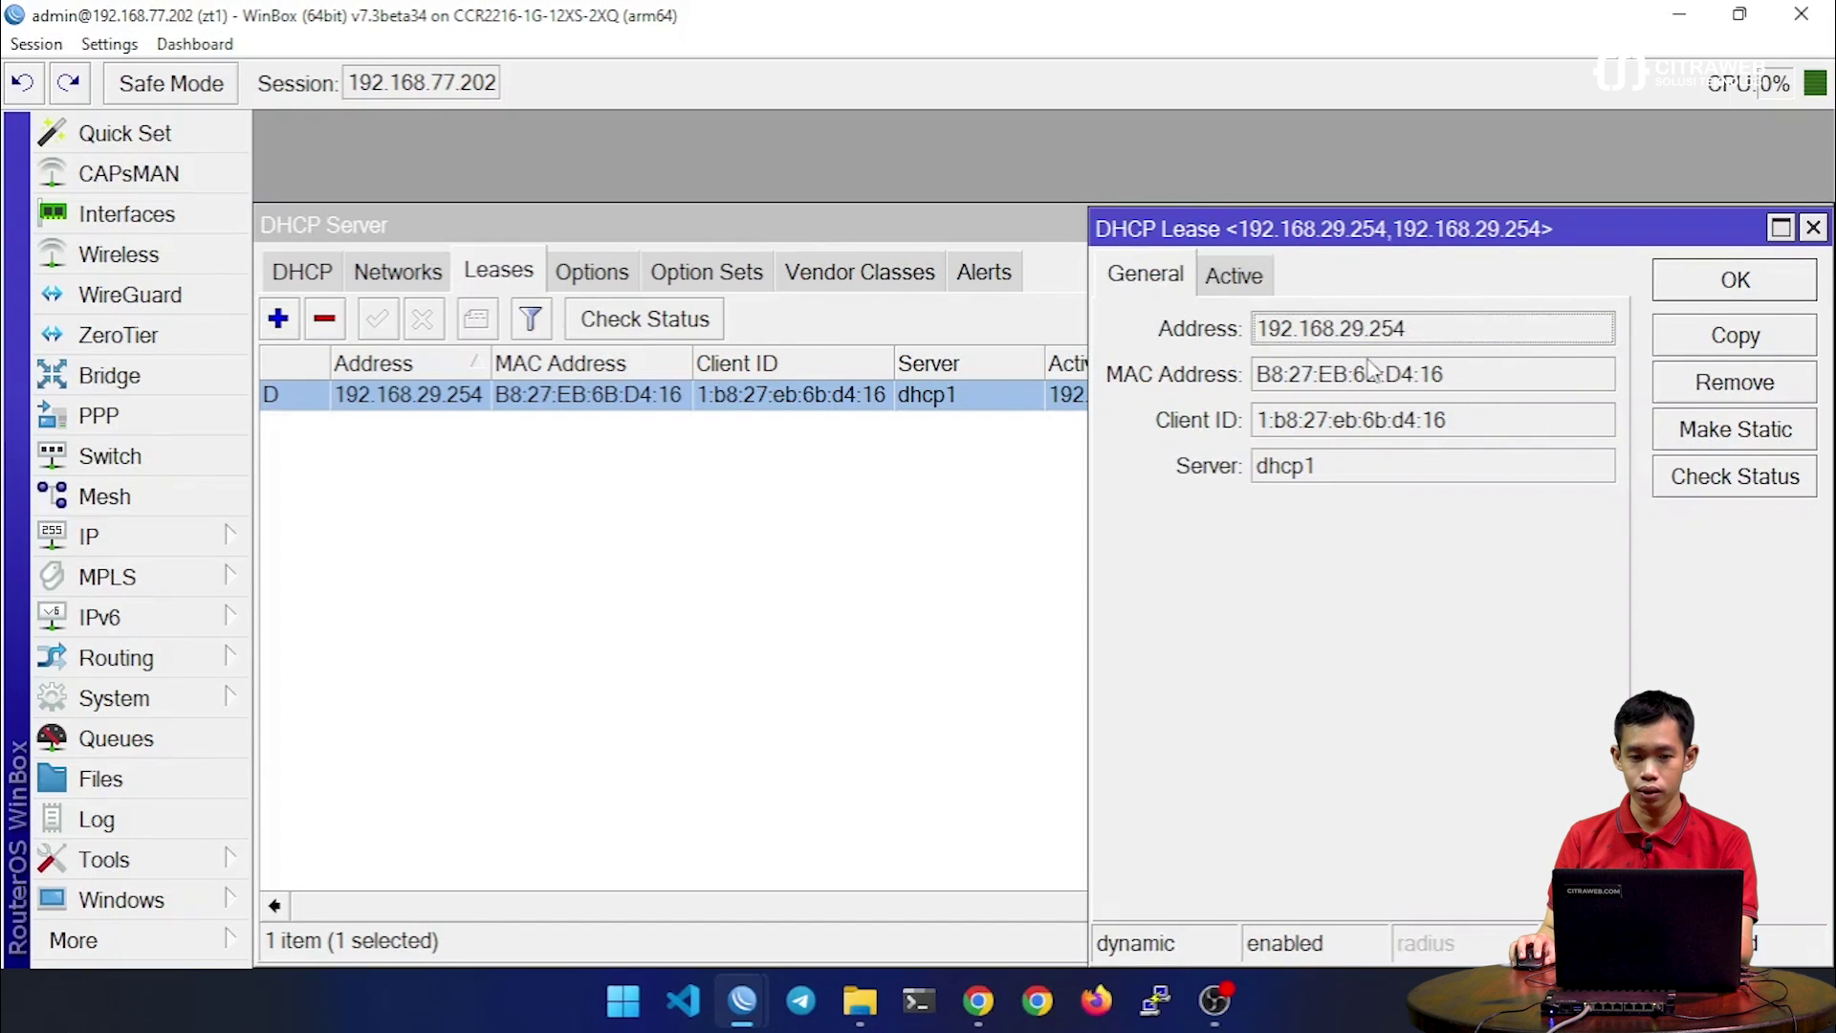
click(1715, 287)
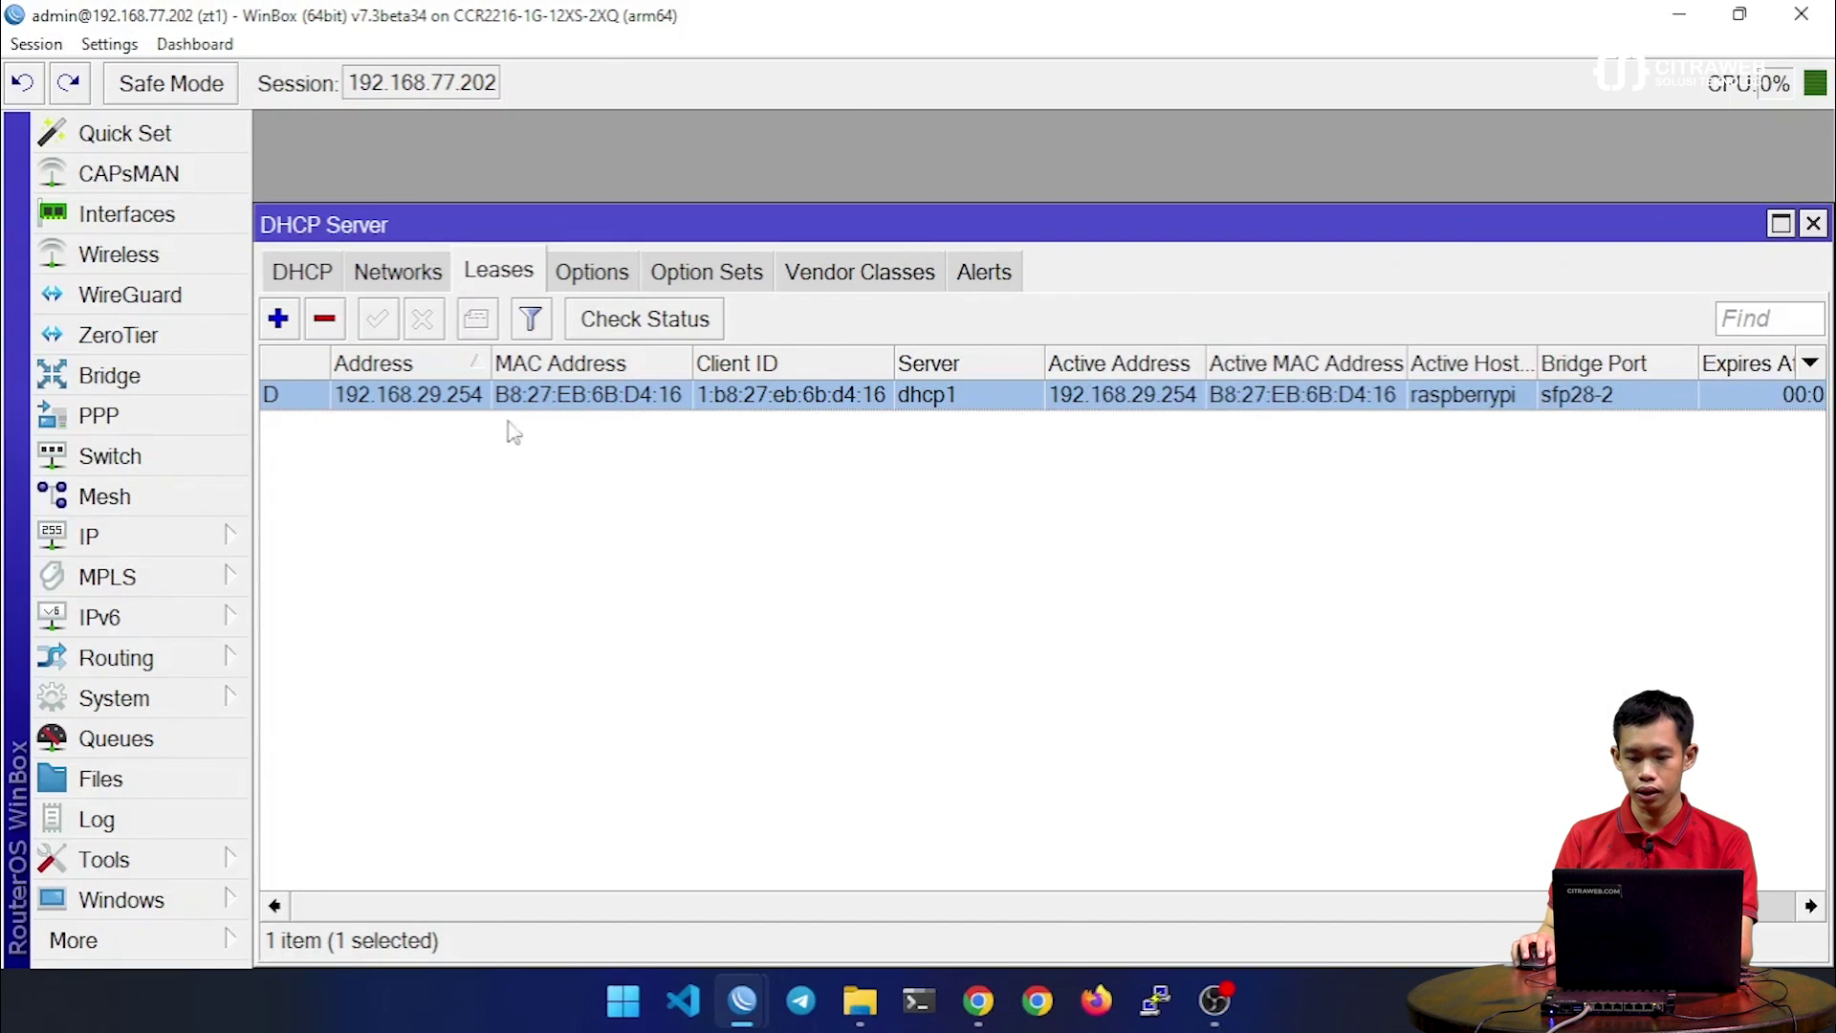
click(1812, 223)
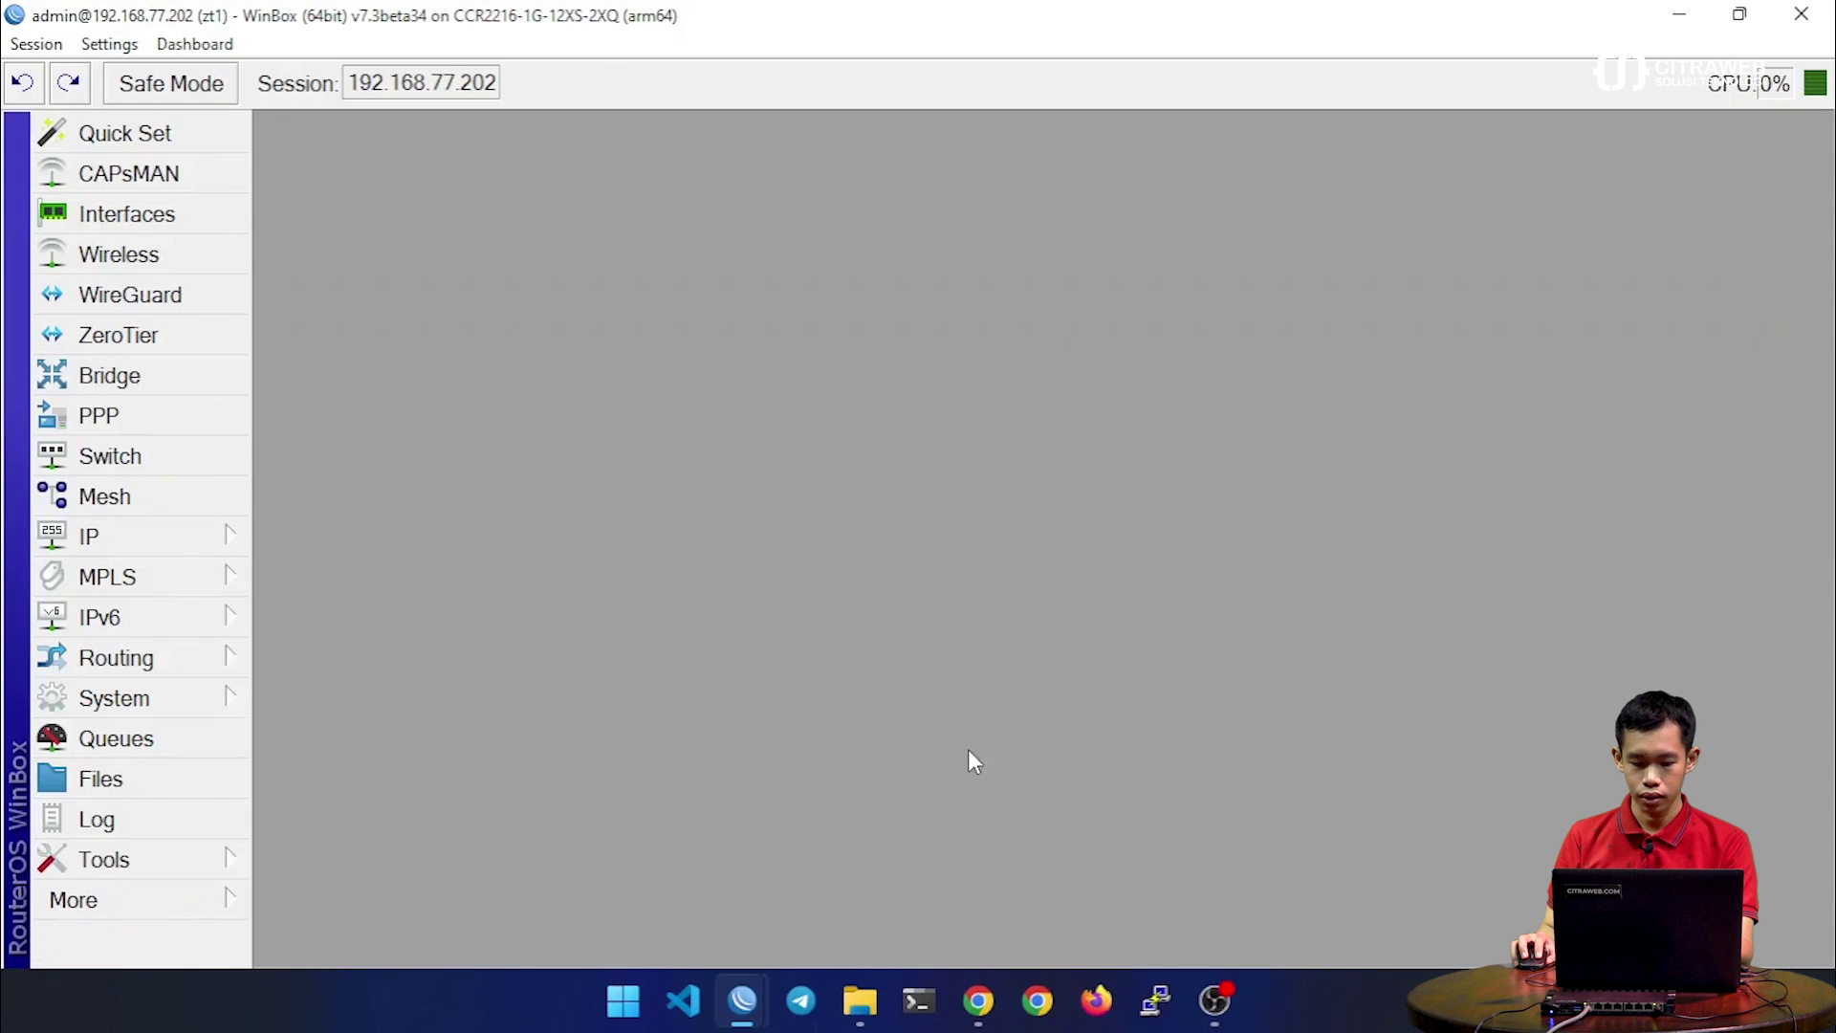
Open Windows PowerShell and ping 192.168.29.254
click(916, 1002)
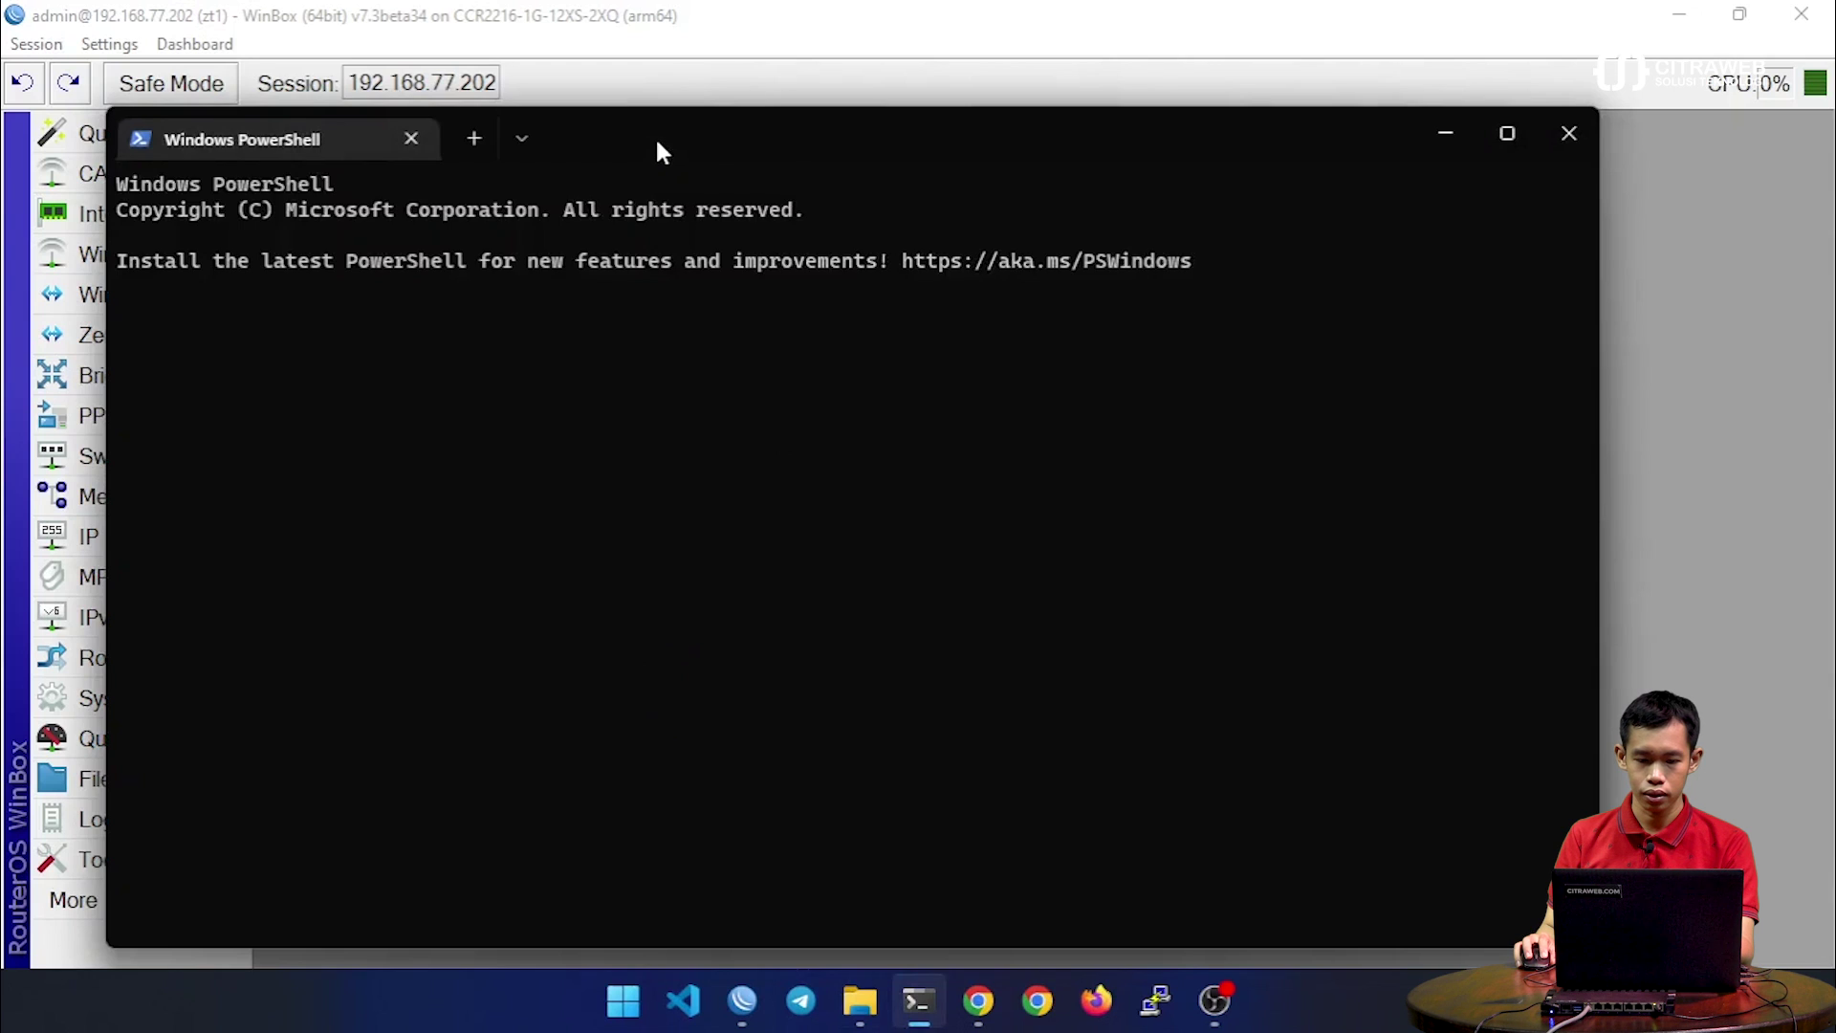
drag(656, 135, 754, 100)
text(pi)
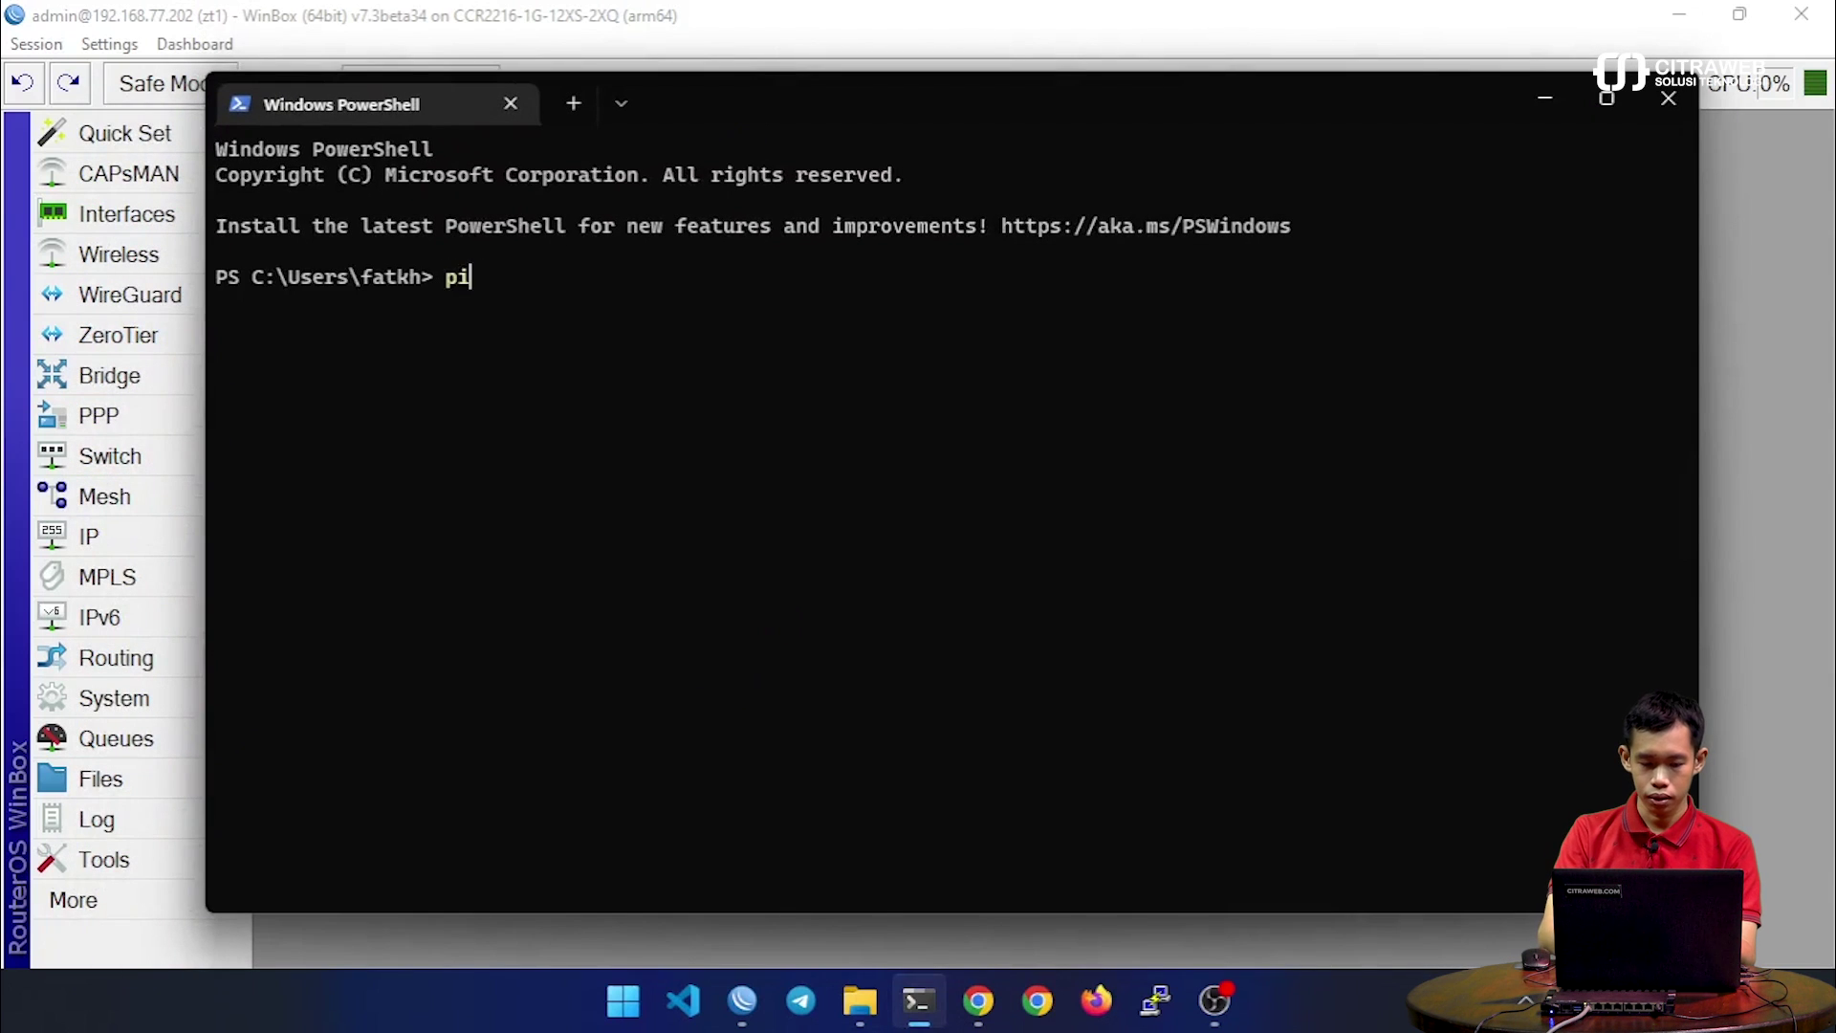
text(ng 192.168.29.254)
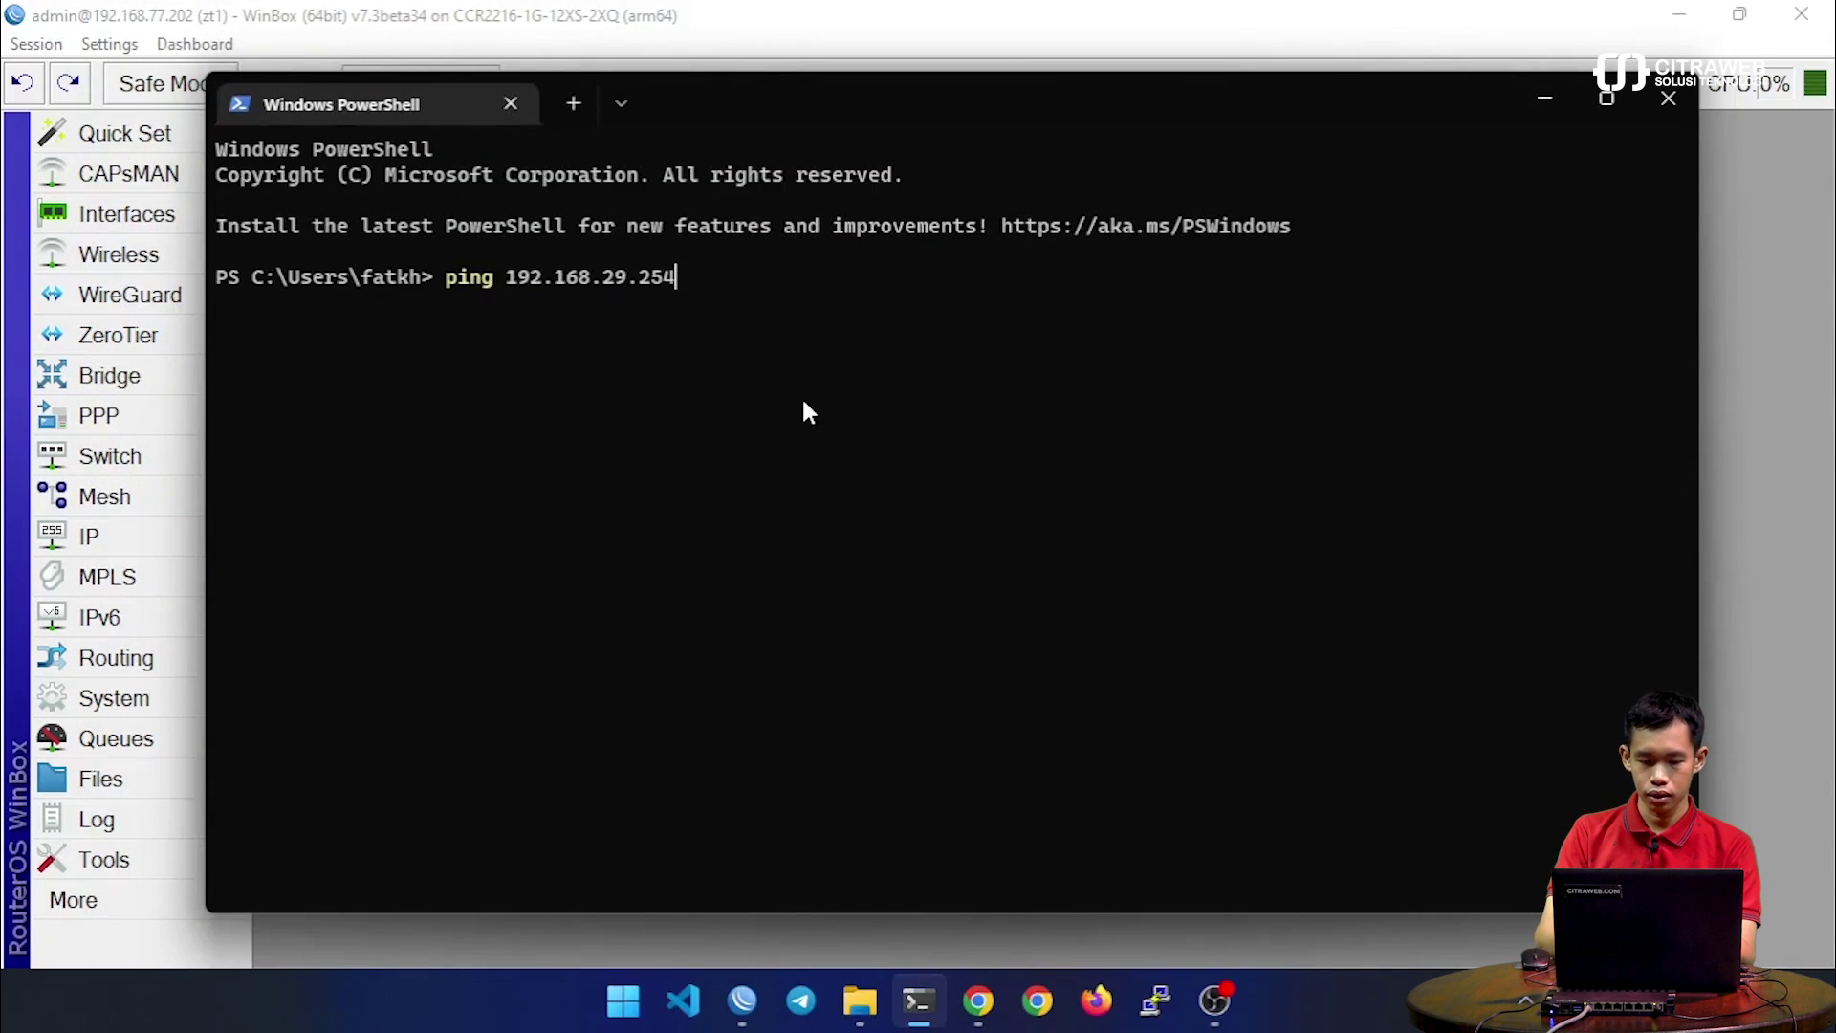
key(Return)
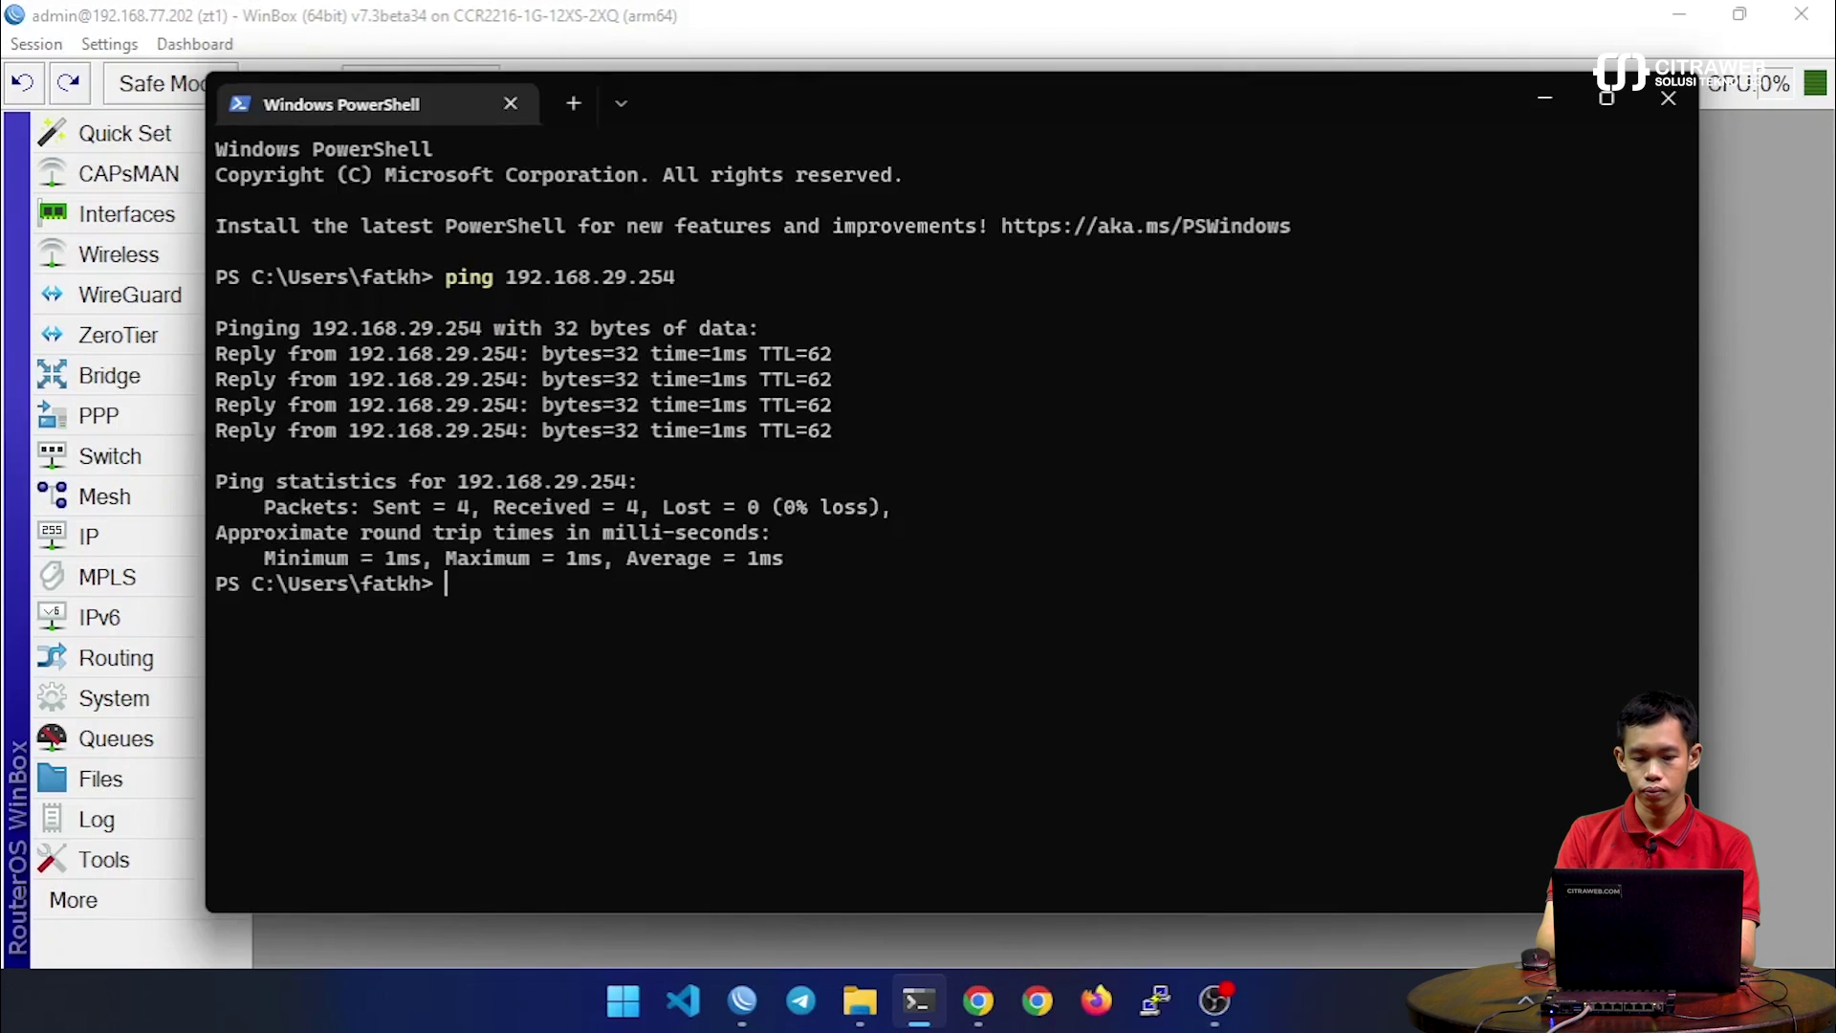
Trace the route with tracert -d 192.168.29.254 and highlight the addresses of the second and third hops
text(tra)
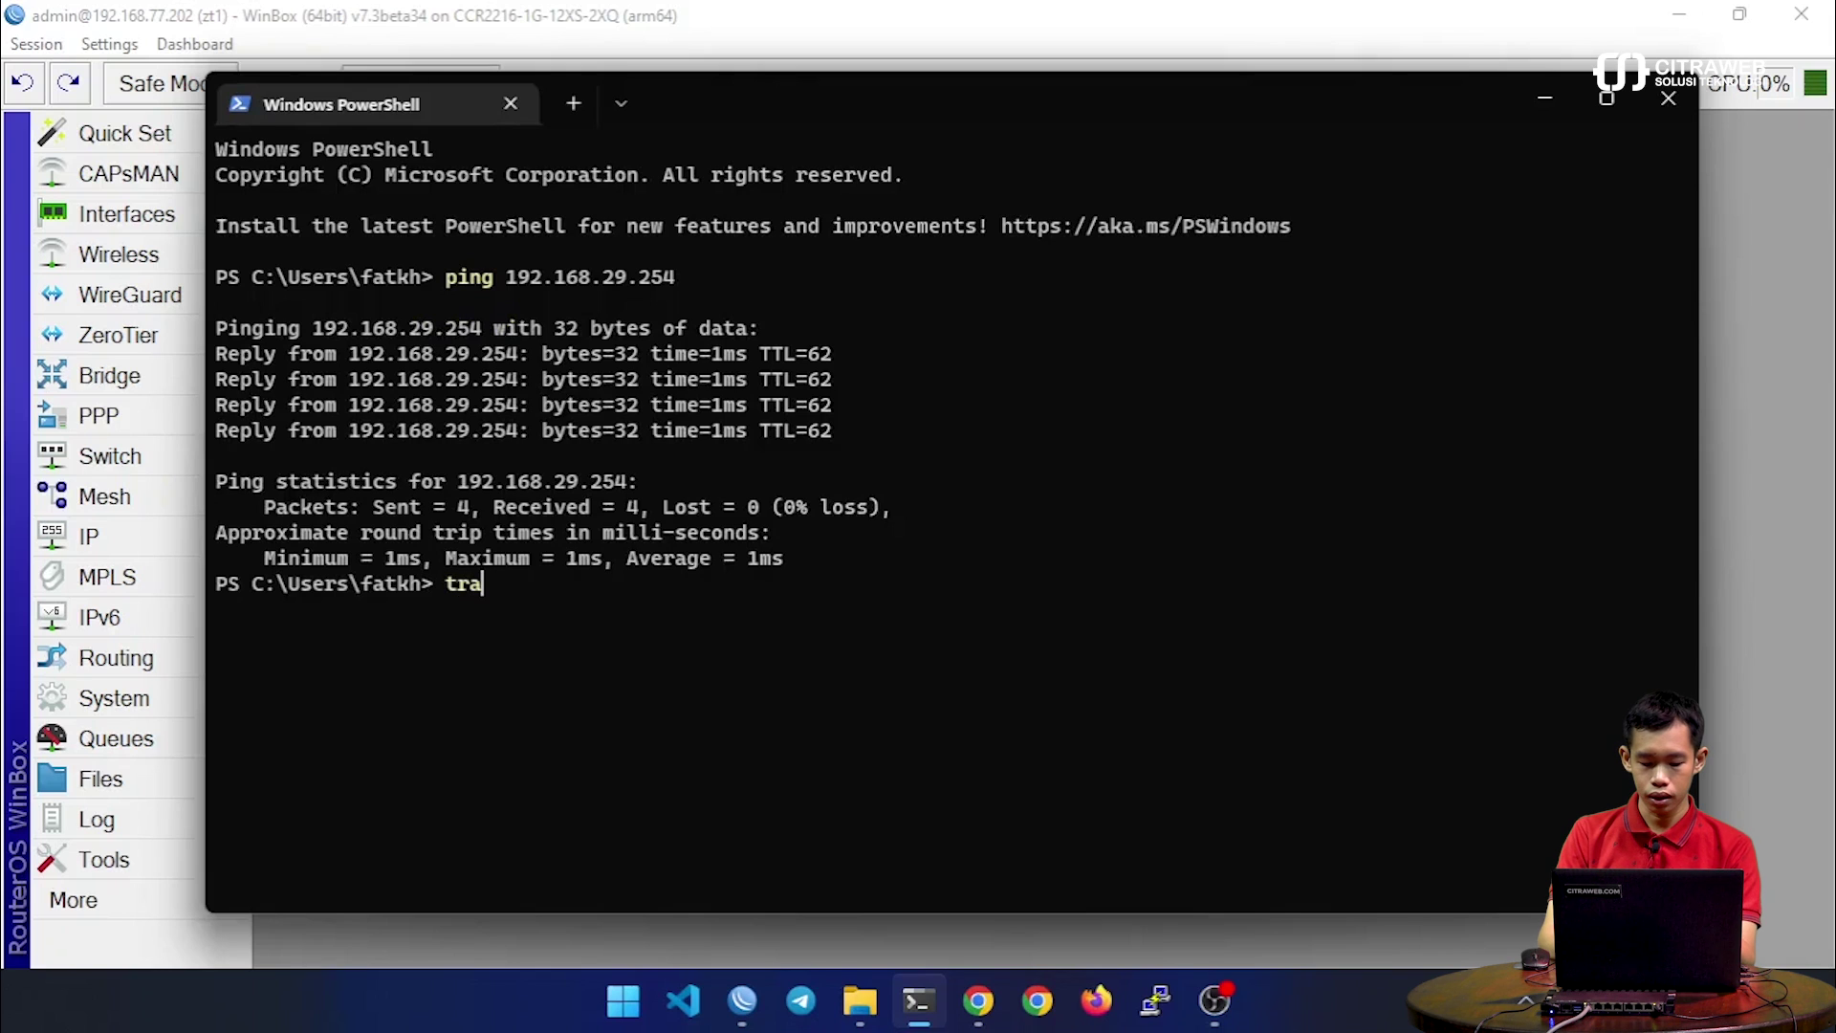
text(cert -d)
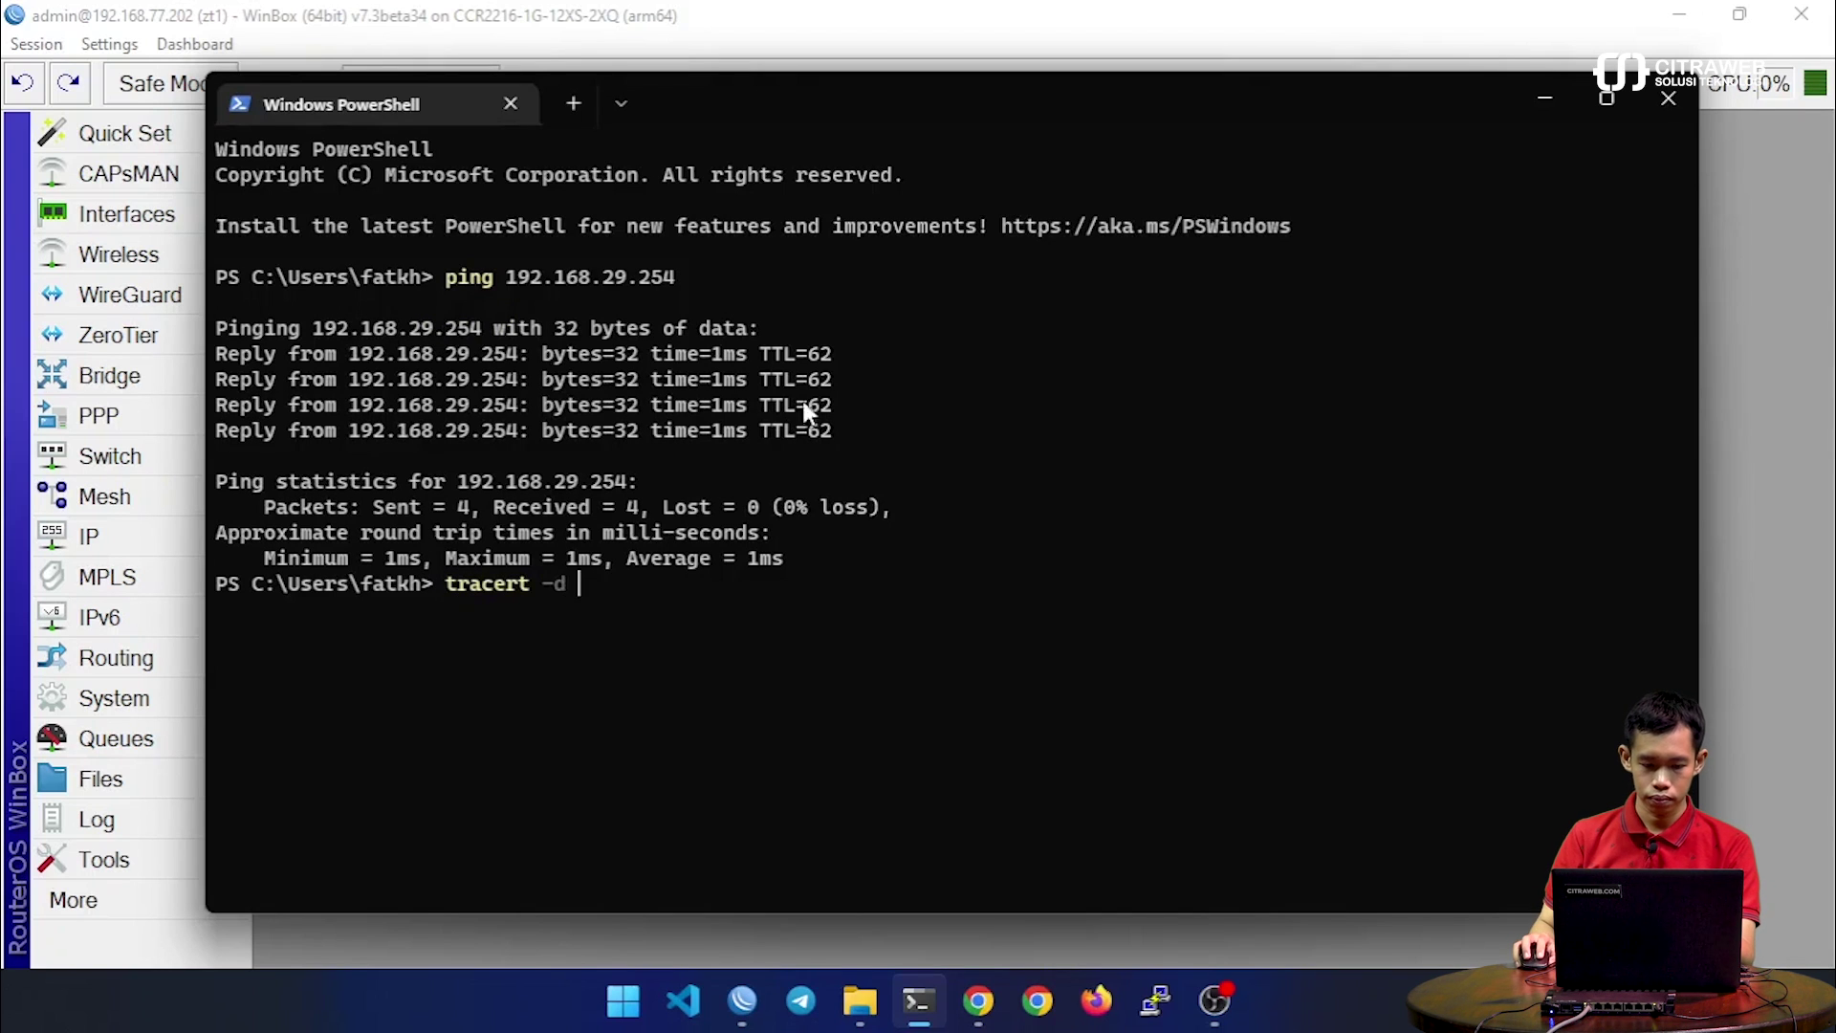
key(ctrl+v)
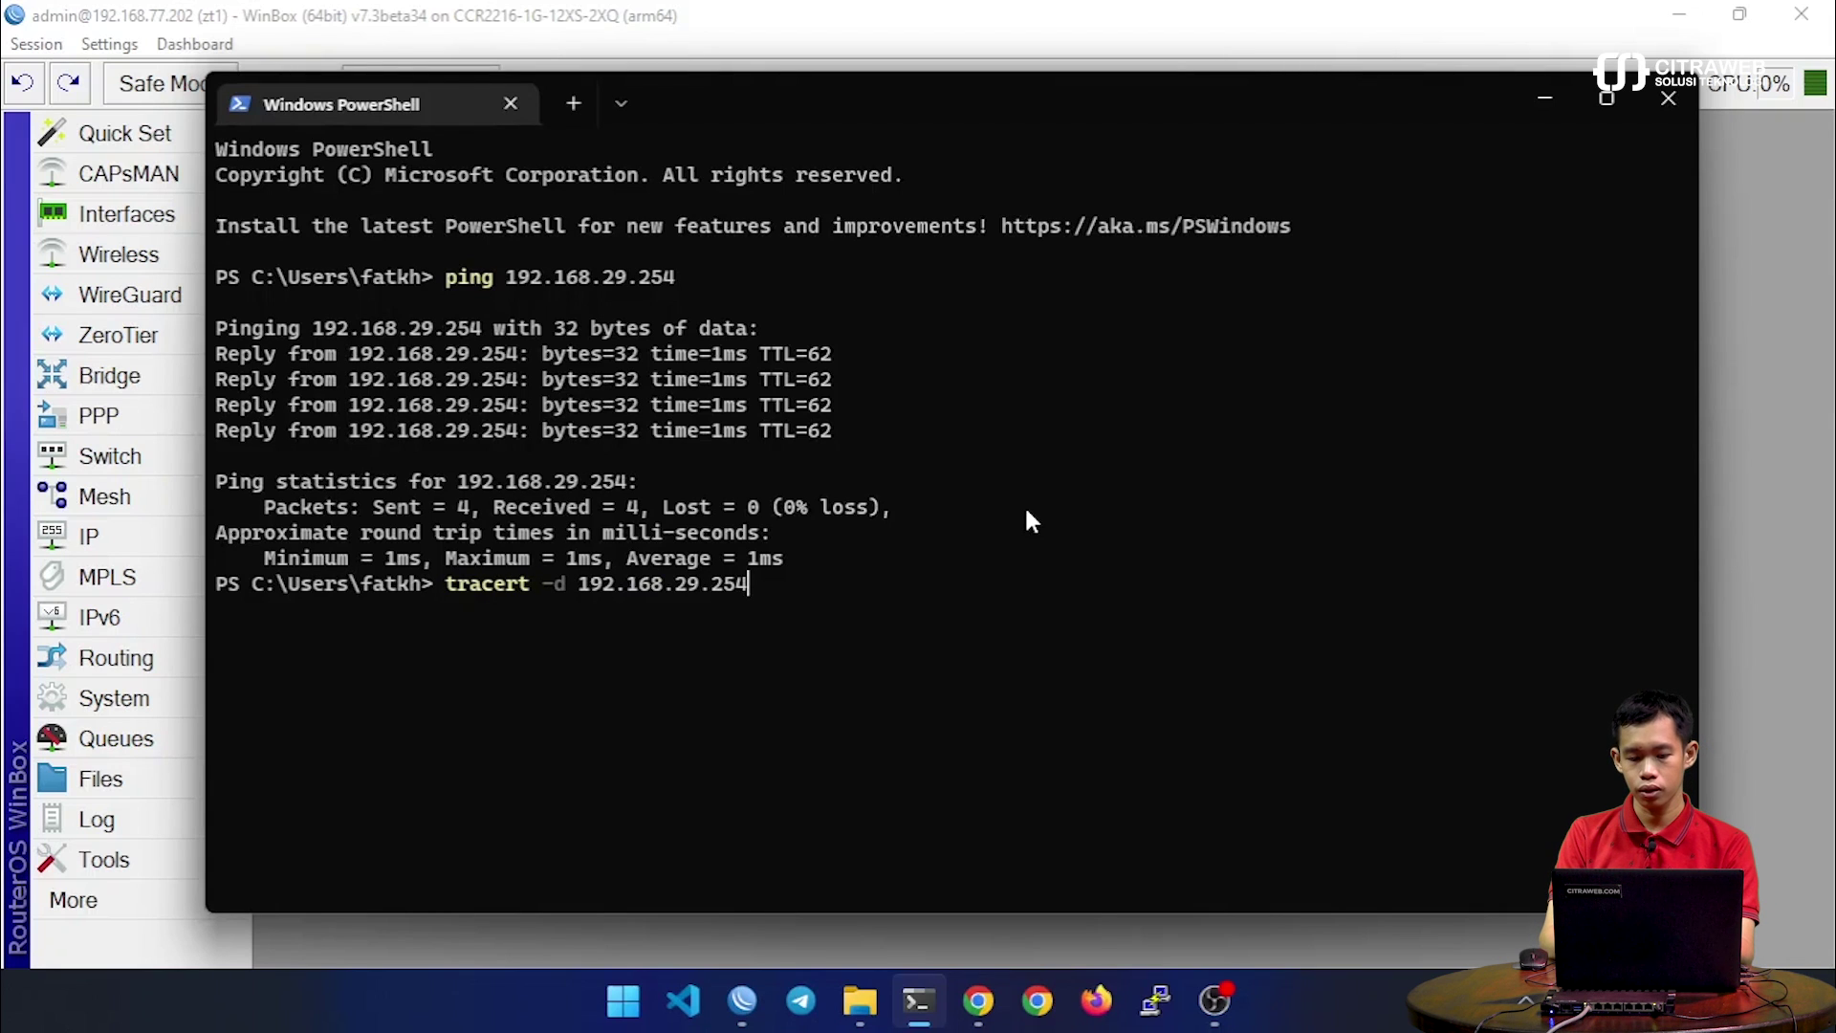
key(Return)
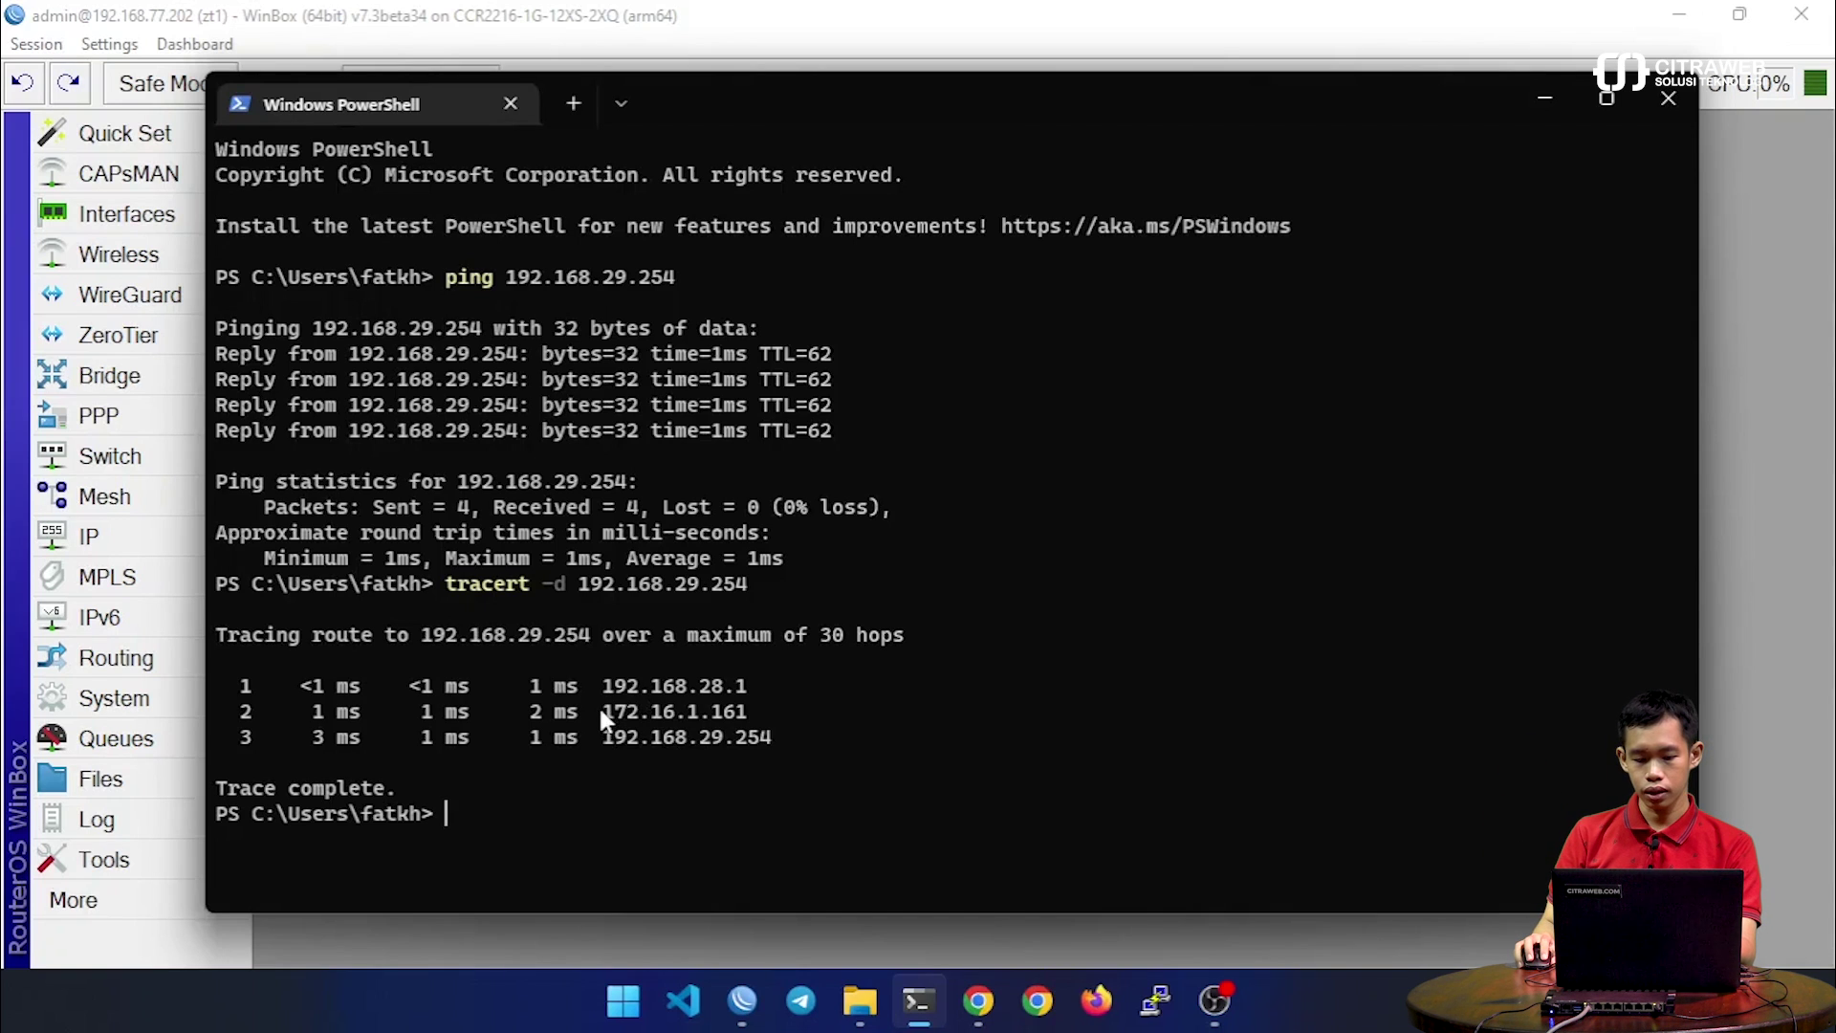
drag(603, 709, 727, 710)
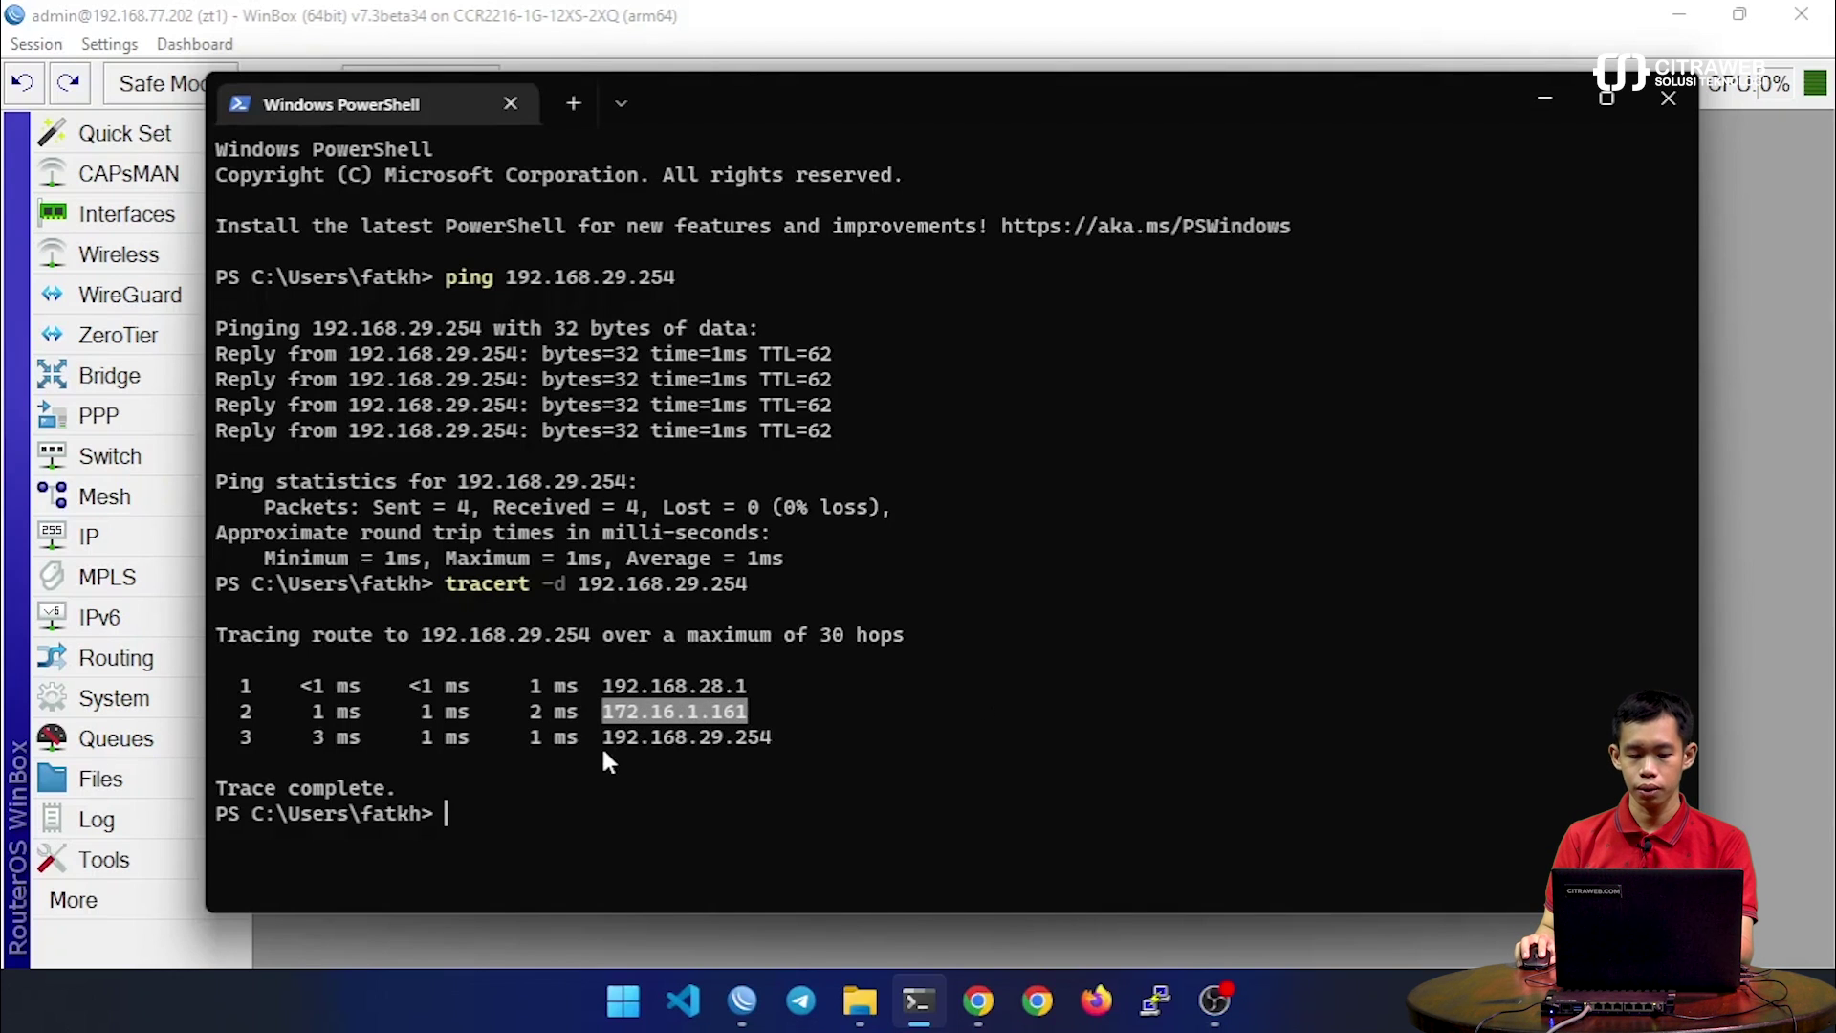
drag(601, 736, 721, 740)
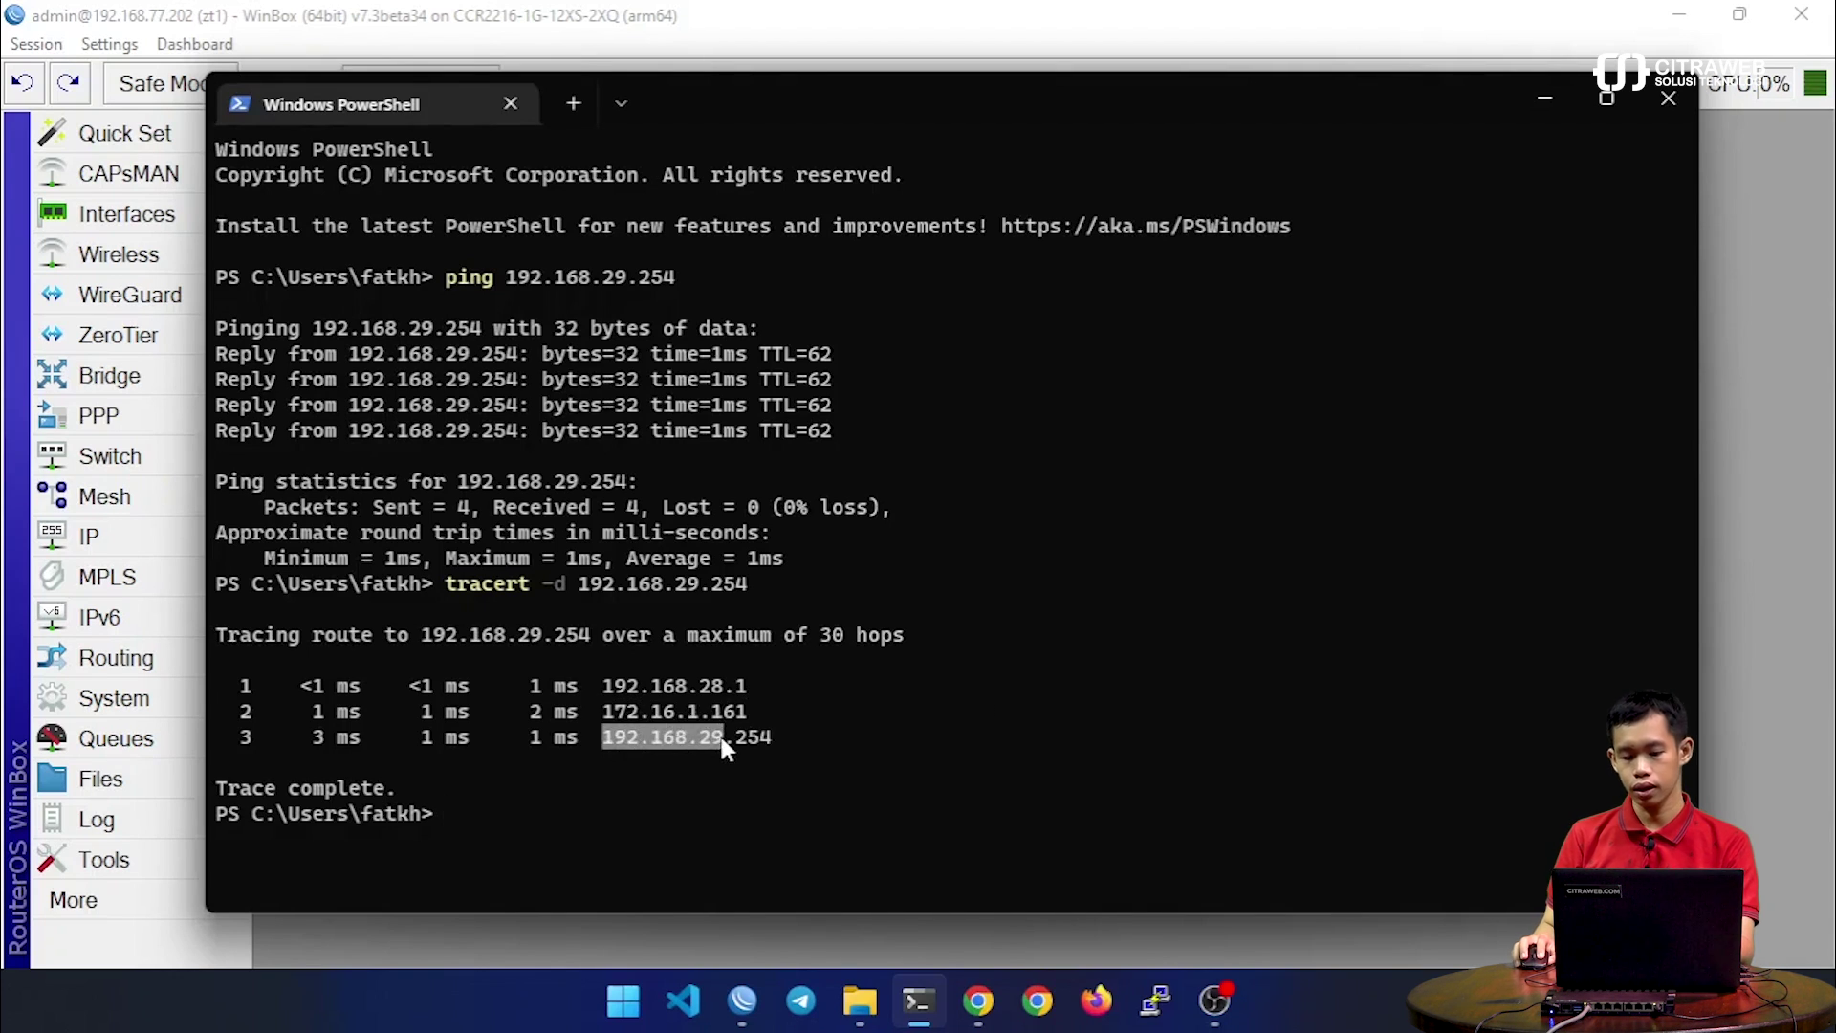